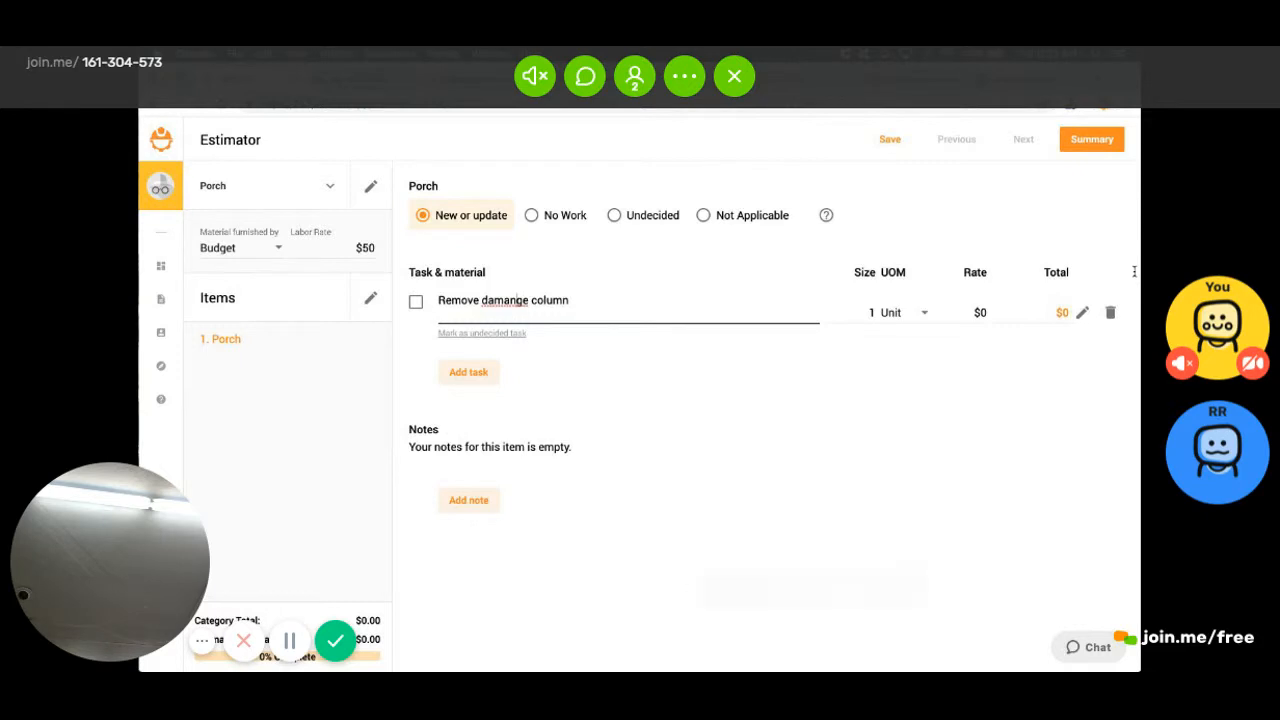
Retitle the first Porch task 'Add Support bar scaffold for roof', tick it, and paste 'Remove damaged column' as the second task
key("BackSpace")
key("Return")
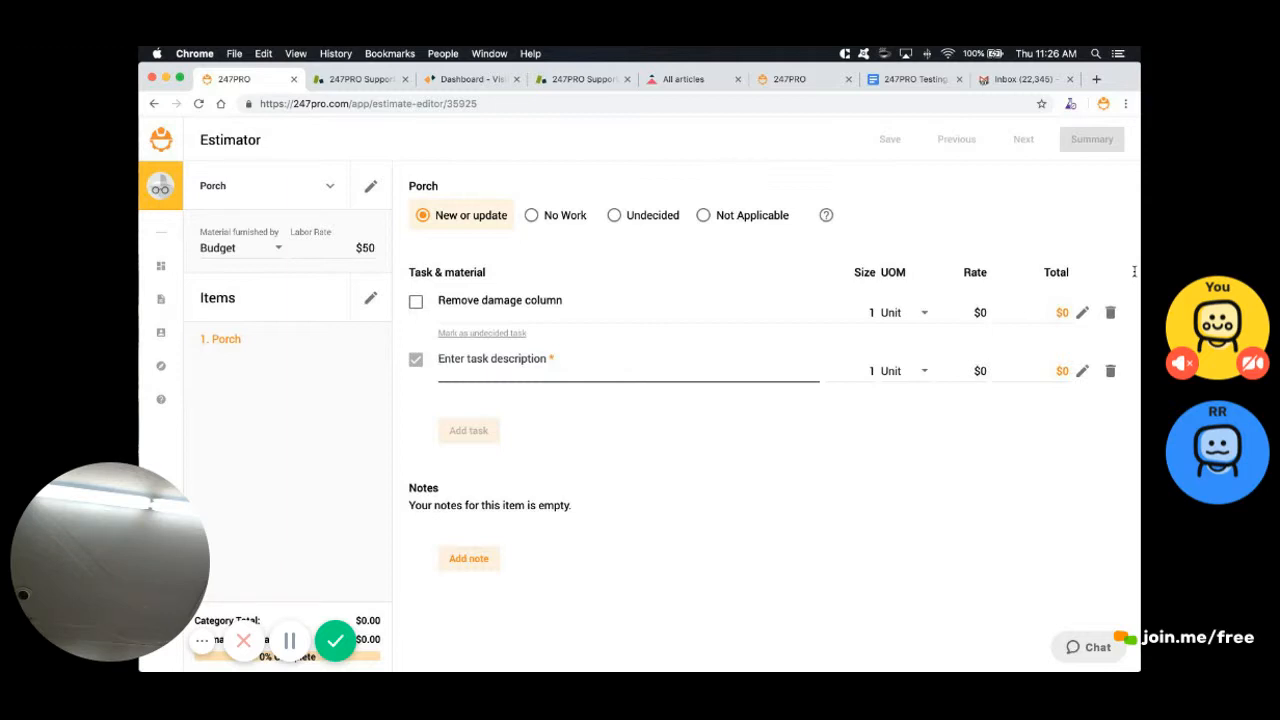
key("shift+Tab")
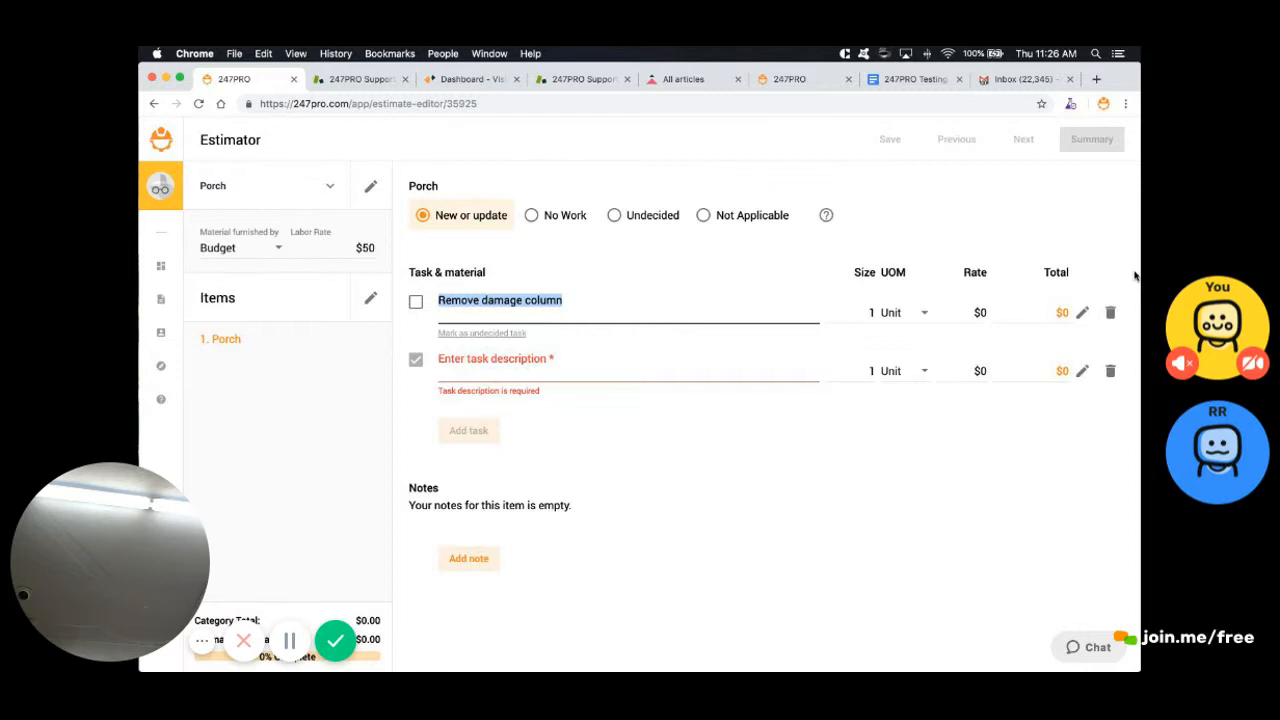
type("Support")
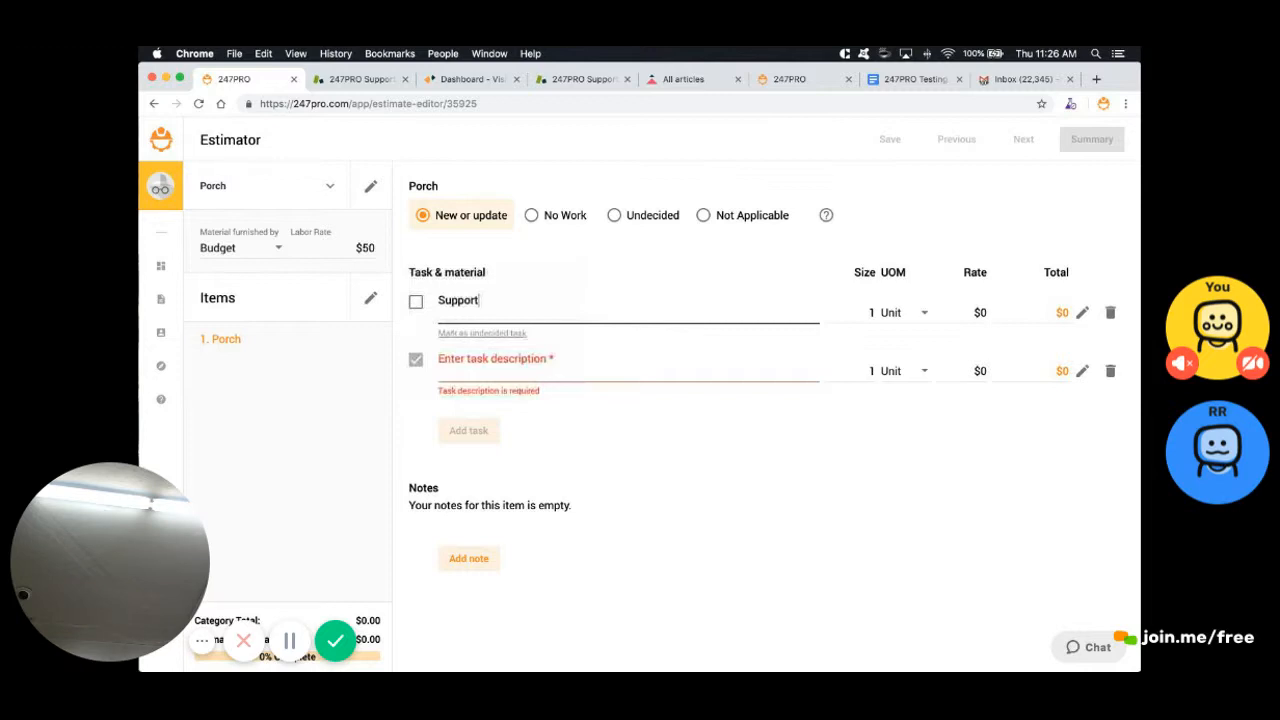
type("bar scaffold for roof")
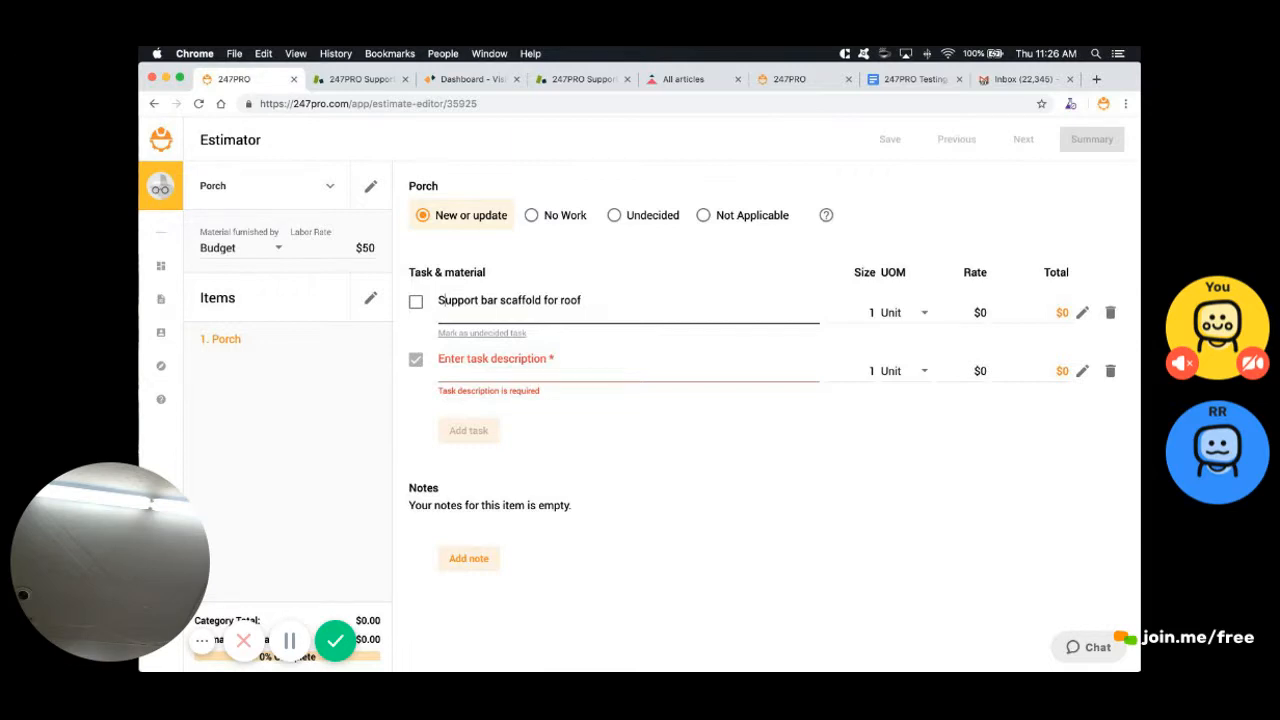
type("Add")
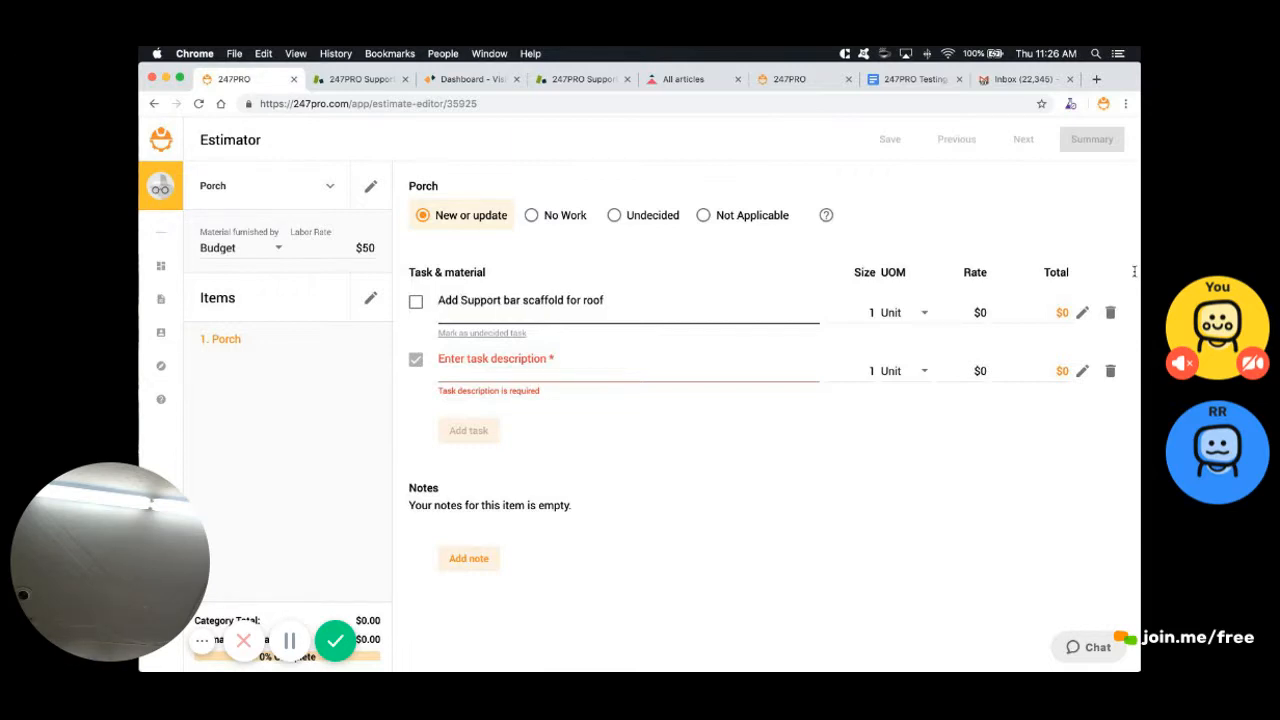
key("super+a")
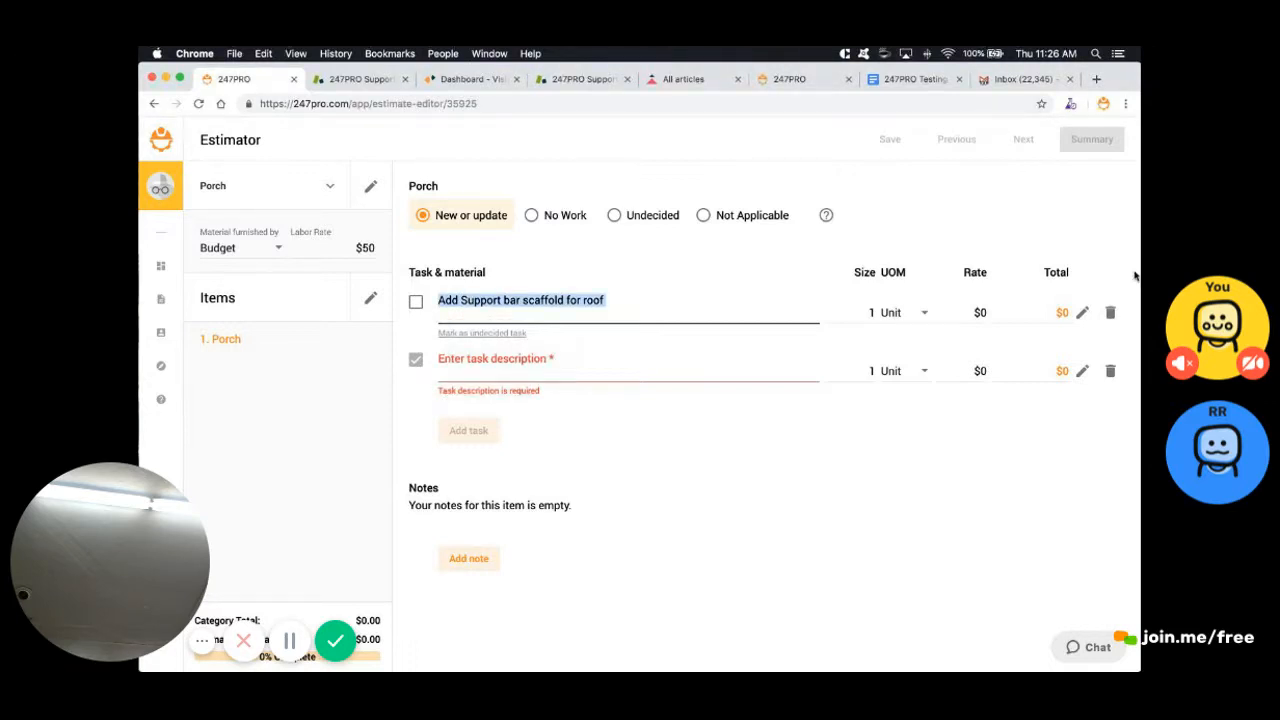
left_click(1135, 276)
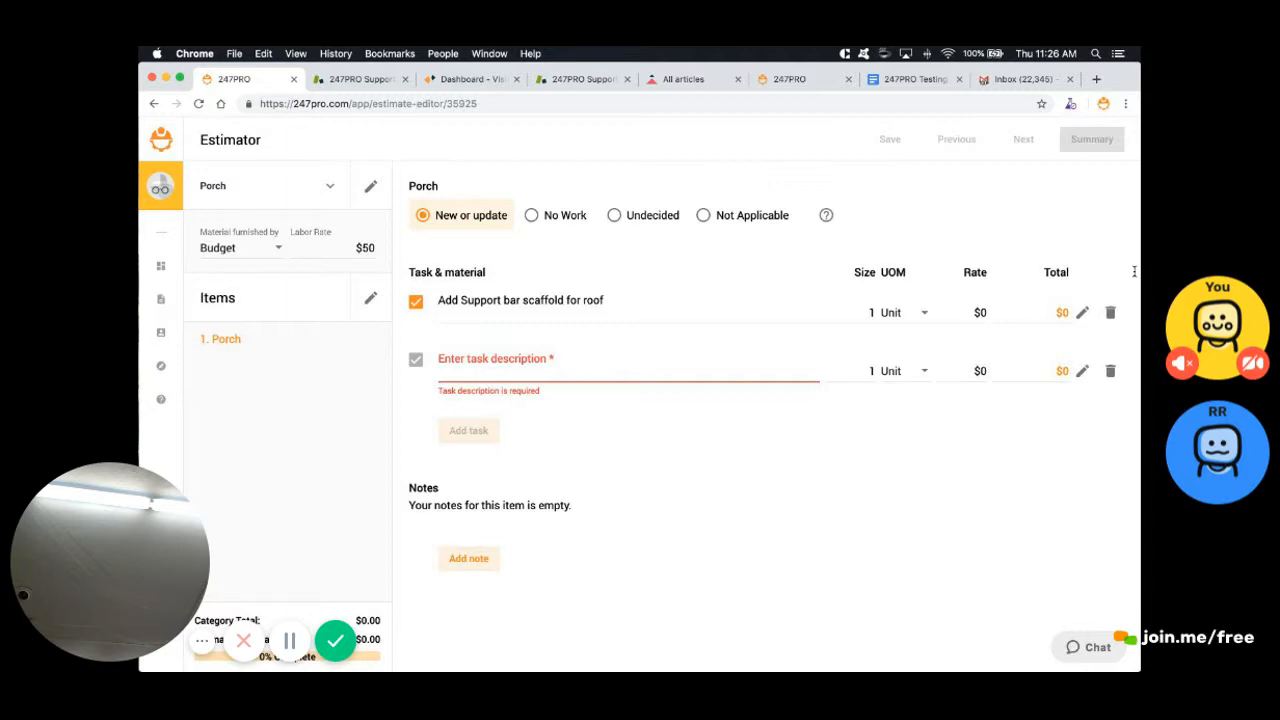
type("Remove damaged column")
Add a third task 'Install and wrap ornamental column', correcting its capitalisation and spelling
key("Return")
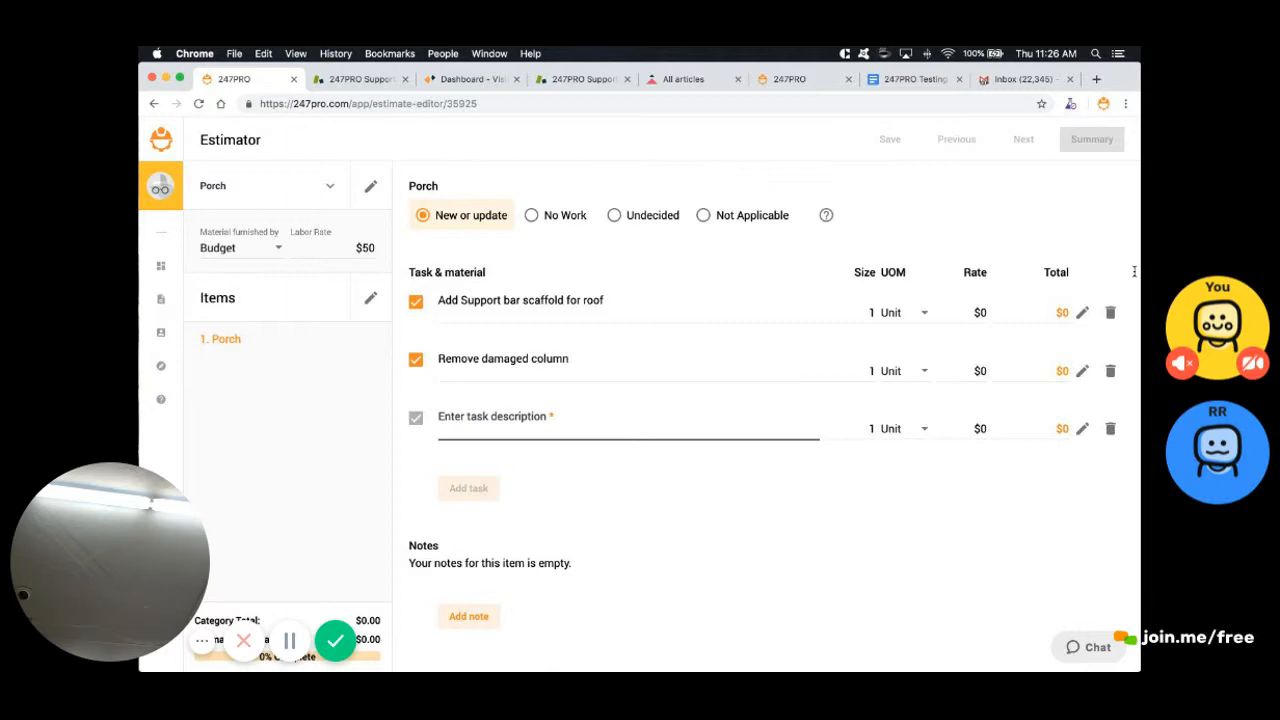
type("INstall ornamnetal column")
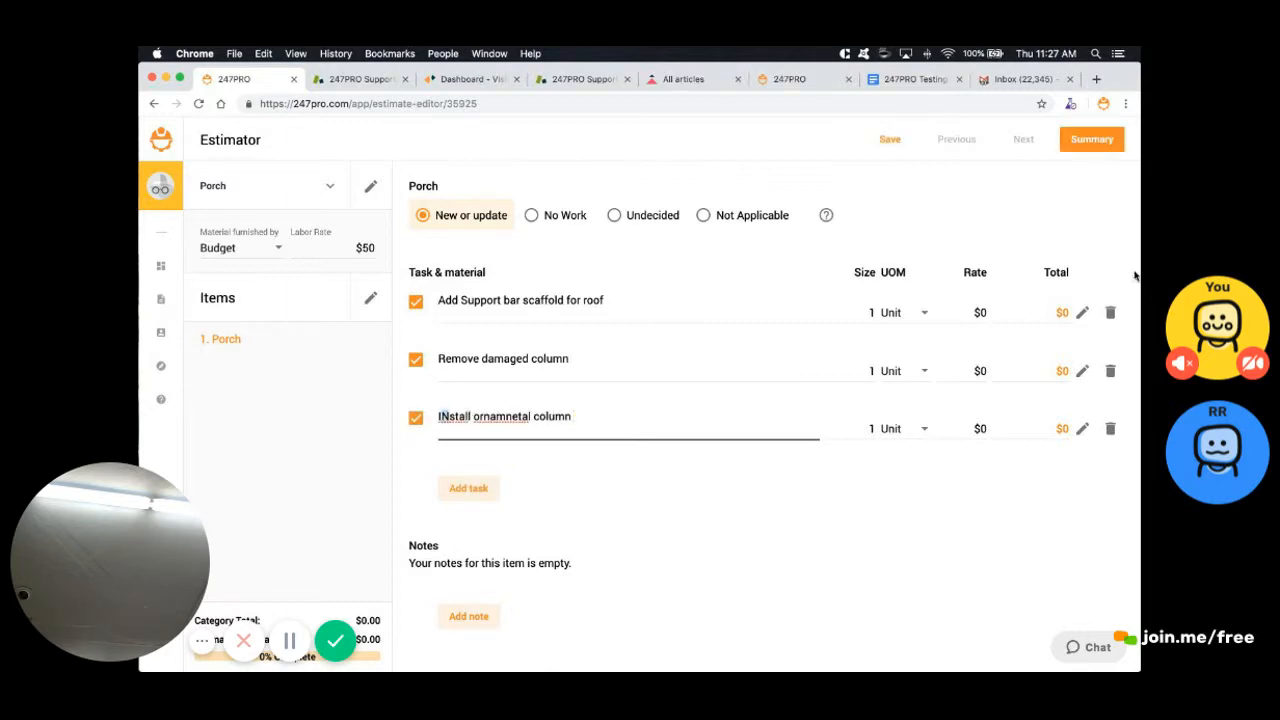
key("BackSpace")
type("n")
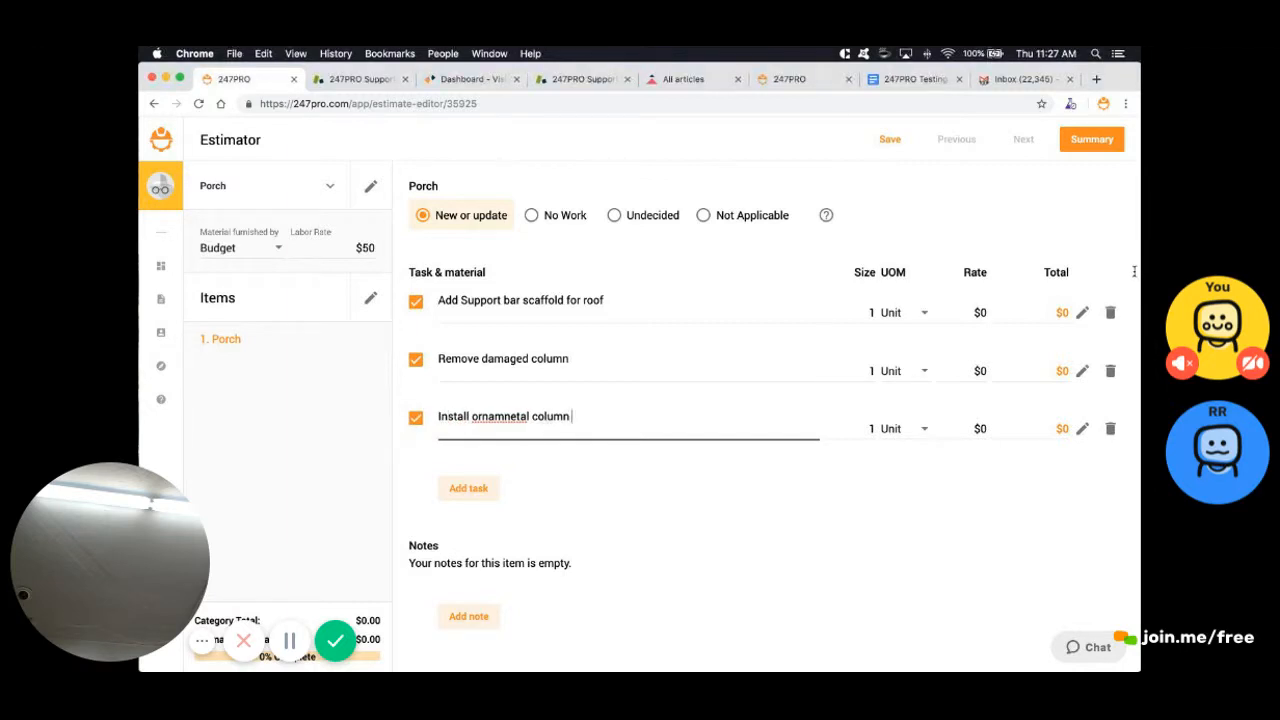
right_click(500, 416)
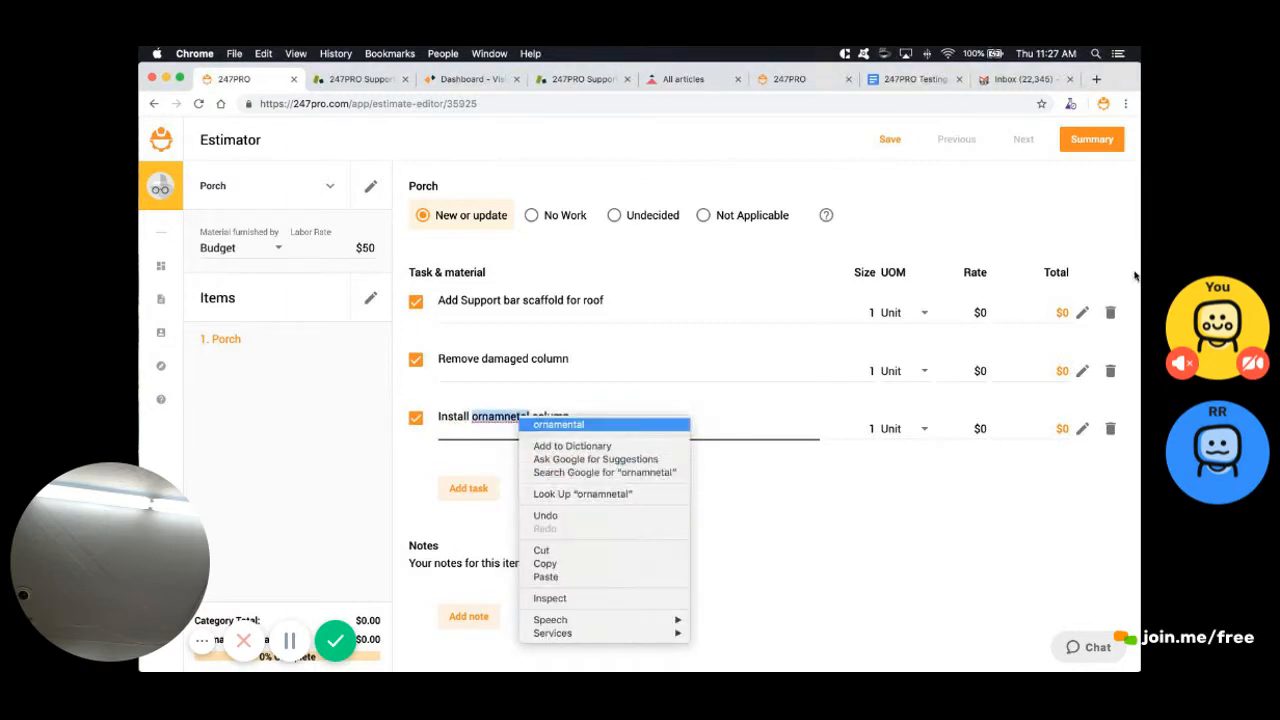
left_click(540, 423)
key("Right")
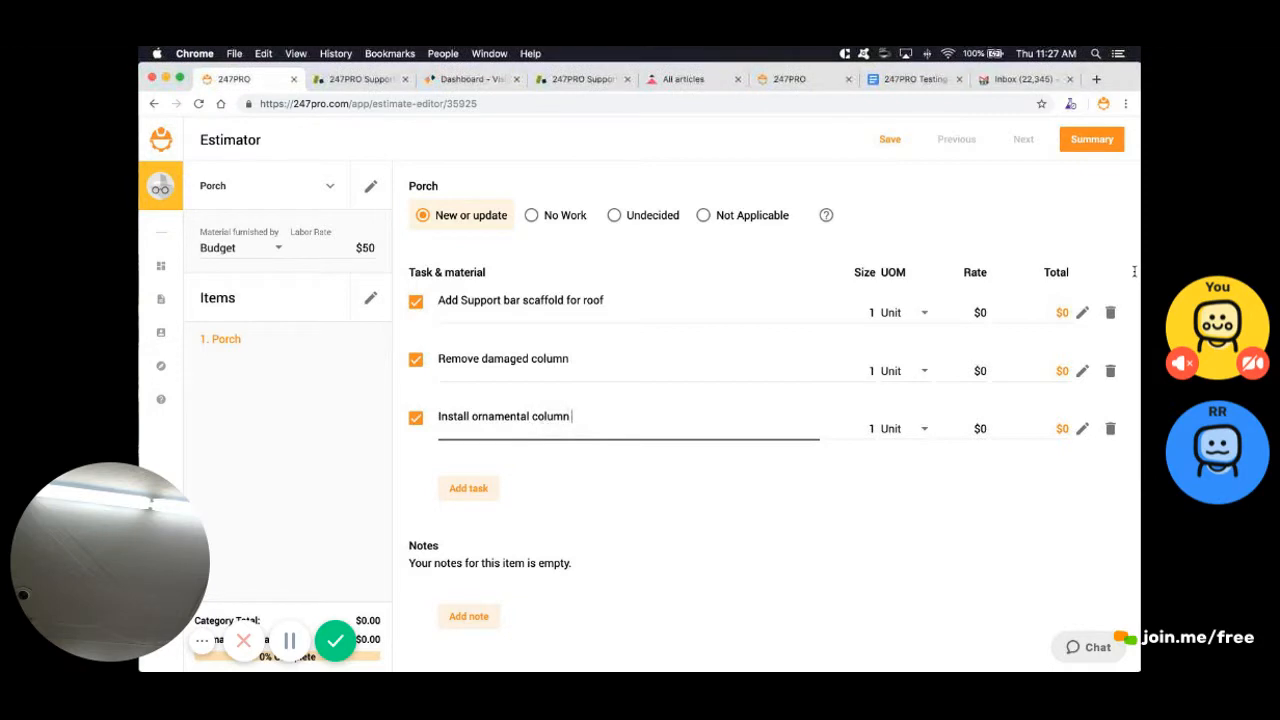
key("Left")
key("Left")
key("Left")
key("Left")
key("Left")
key("Left")
key("Left")
key("Left")
key("Left")
key("Left")
key("Left")
key("Left")
key("Left")
key("Left")
key("Left")
key("Left")
key("Left")
key("Left")
key("alt+Right")
key("alt+Left")
key("alt+Left")
type("and wrap")
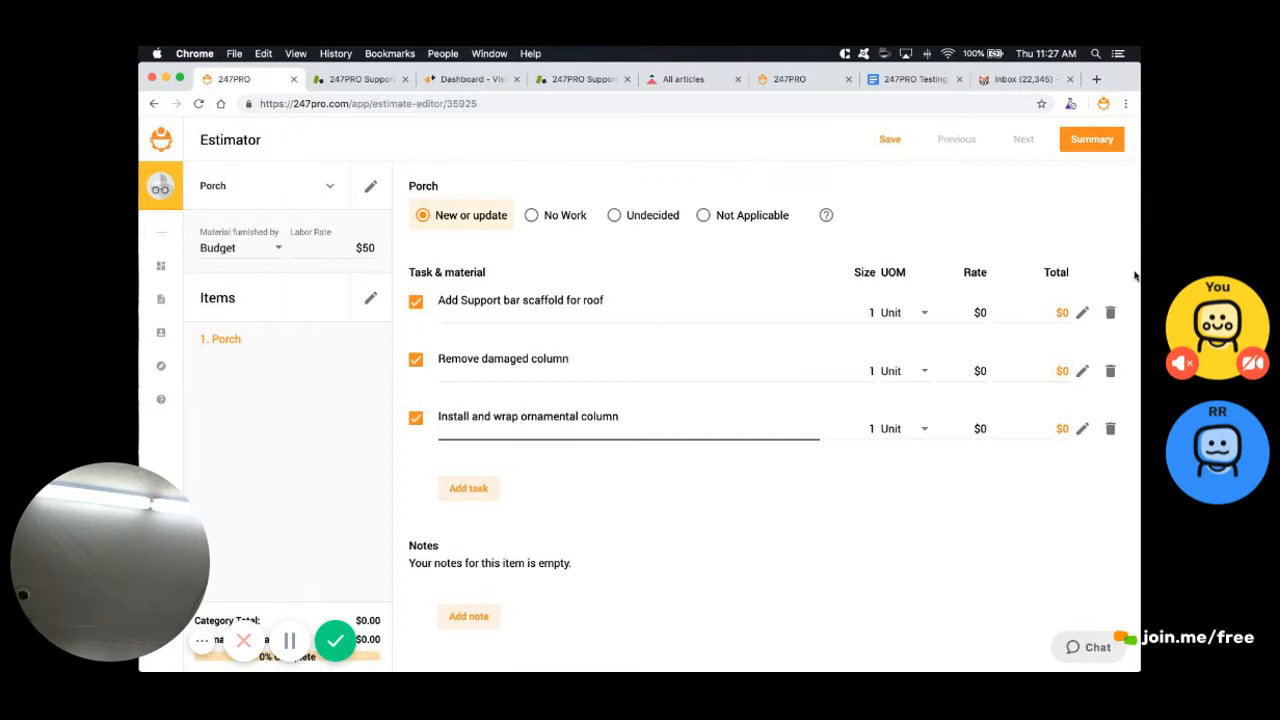
left_click(1135, 276)
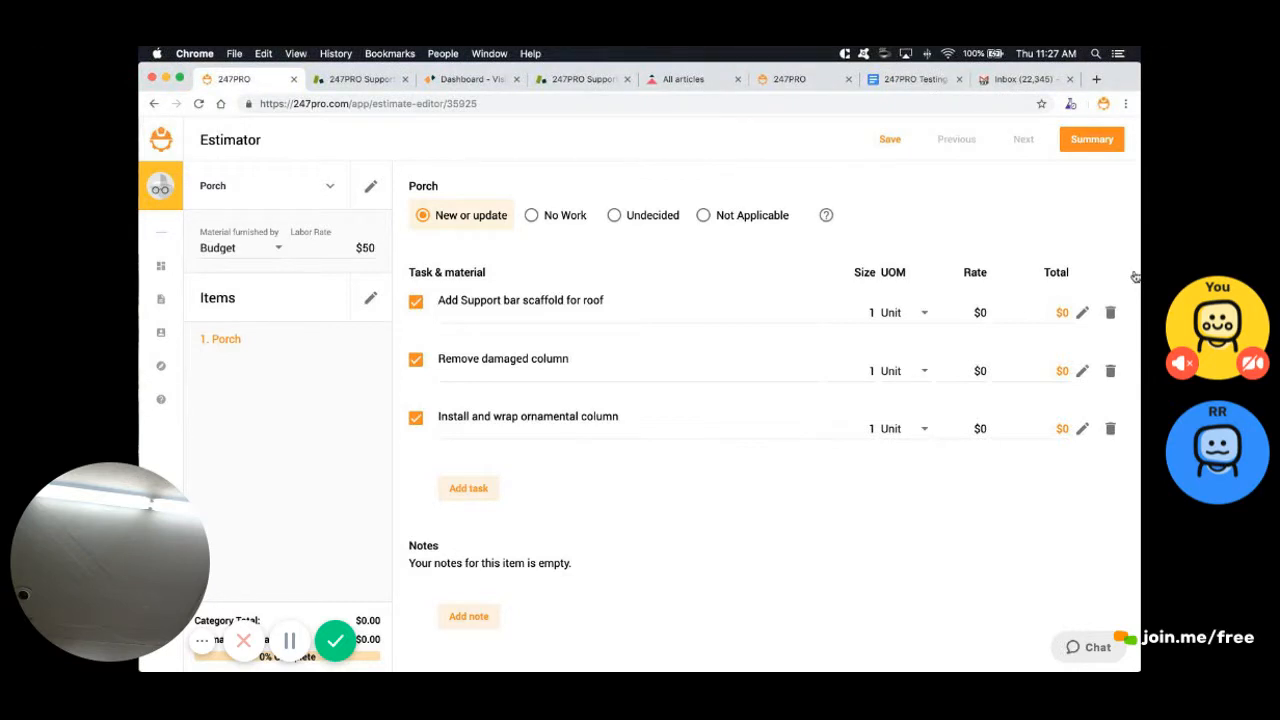
Keep Unit as the scaffold task's unit of measure
left_click(904, 313)
mouse_move(952, 386)
left_mouse_down()
mouse_move(952, 228)
mouse_move(952, 385)
left_mouse_up()
left_click(892, 313)
Enter rates of $1,000, $500 and $2,000 for the three Porch tasks
key("Tab")
type("1000")
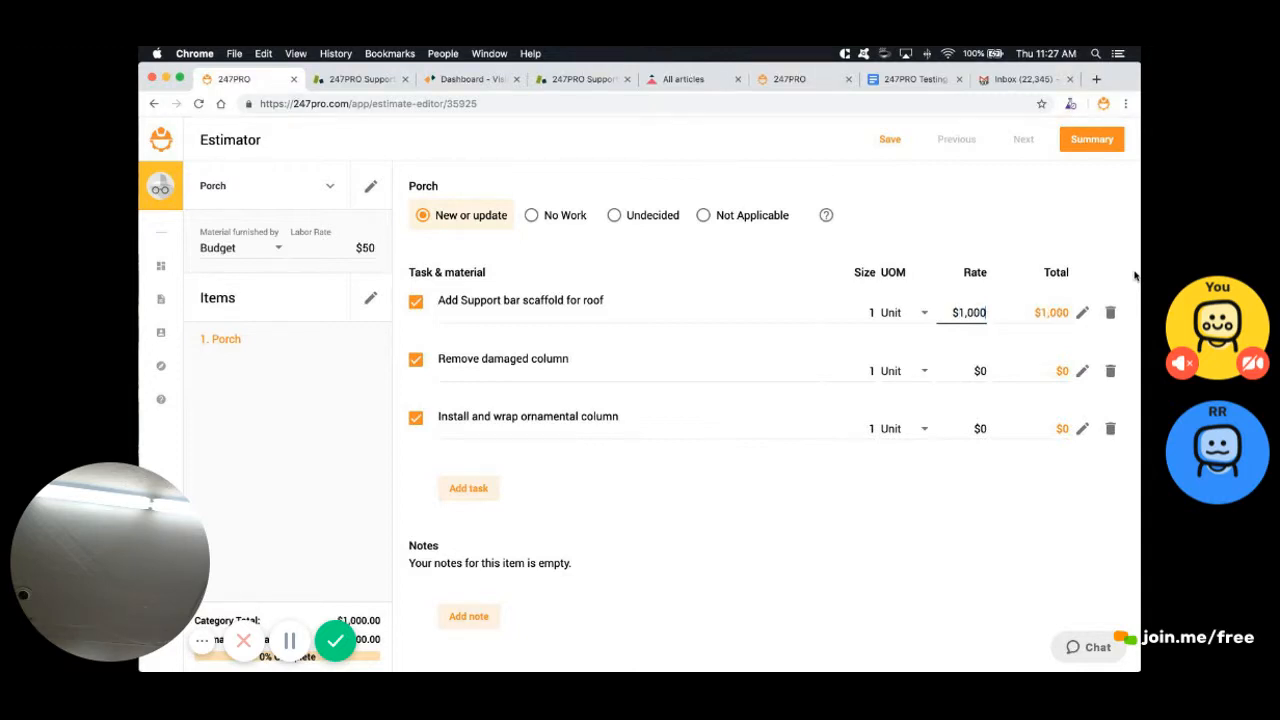
key("Tab")
key("Tab")
type("500")
key("Tab")
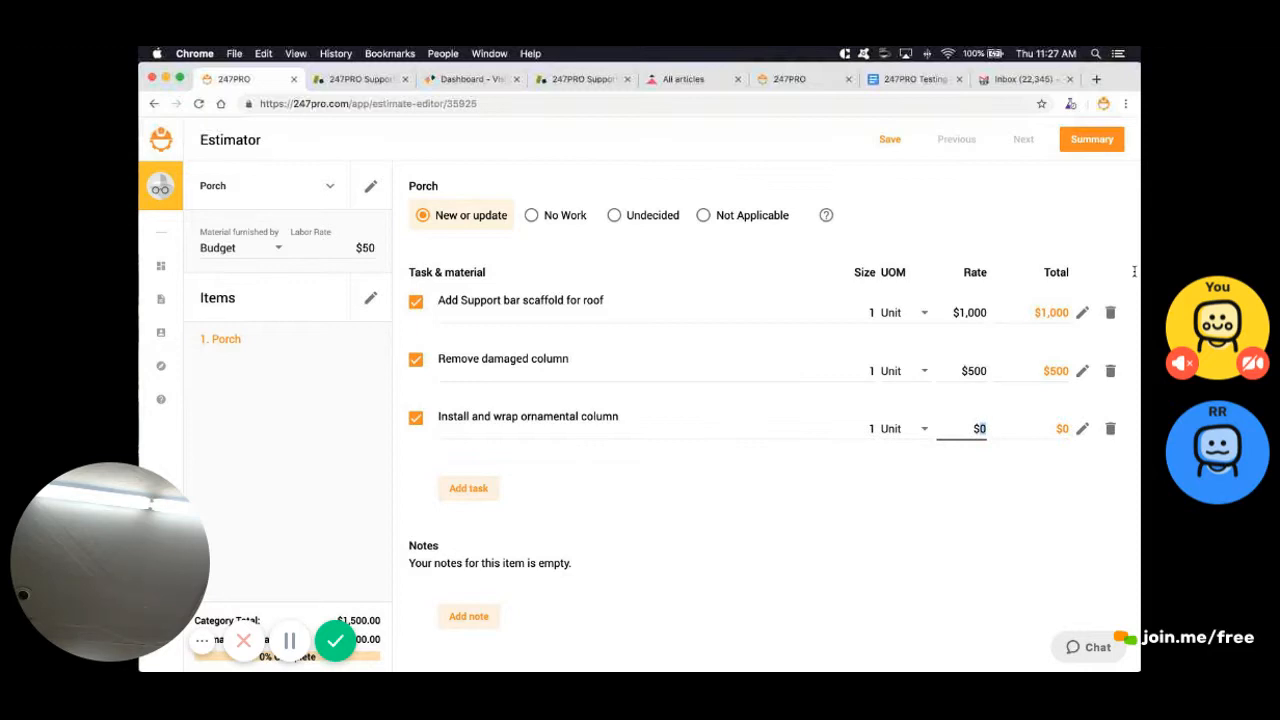
type("2000")
key("Tab")
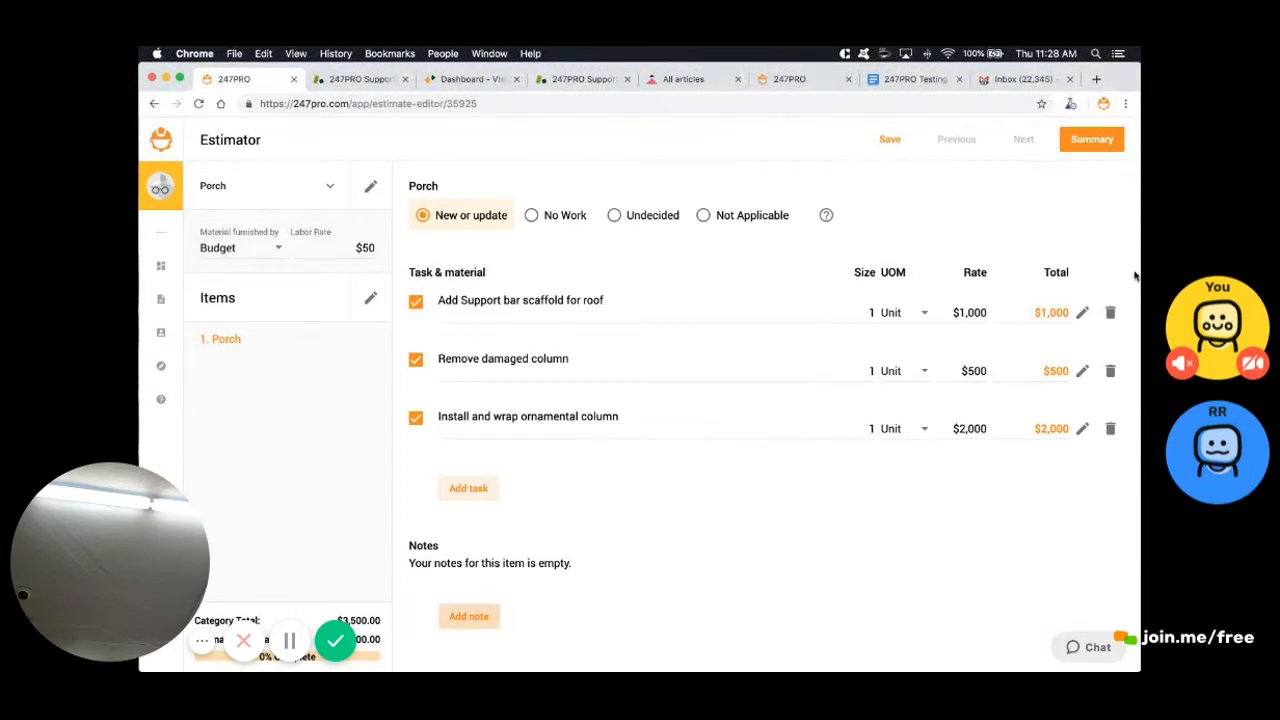
key("Return")
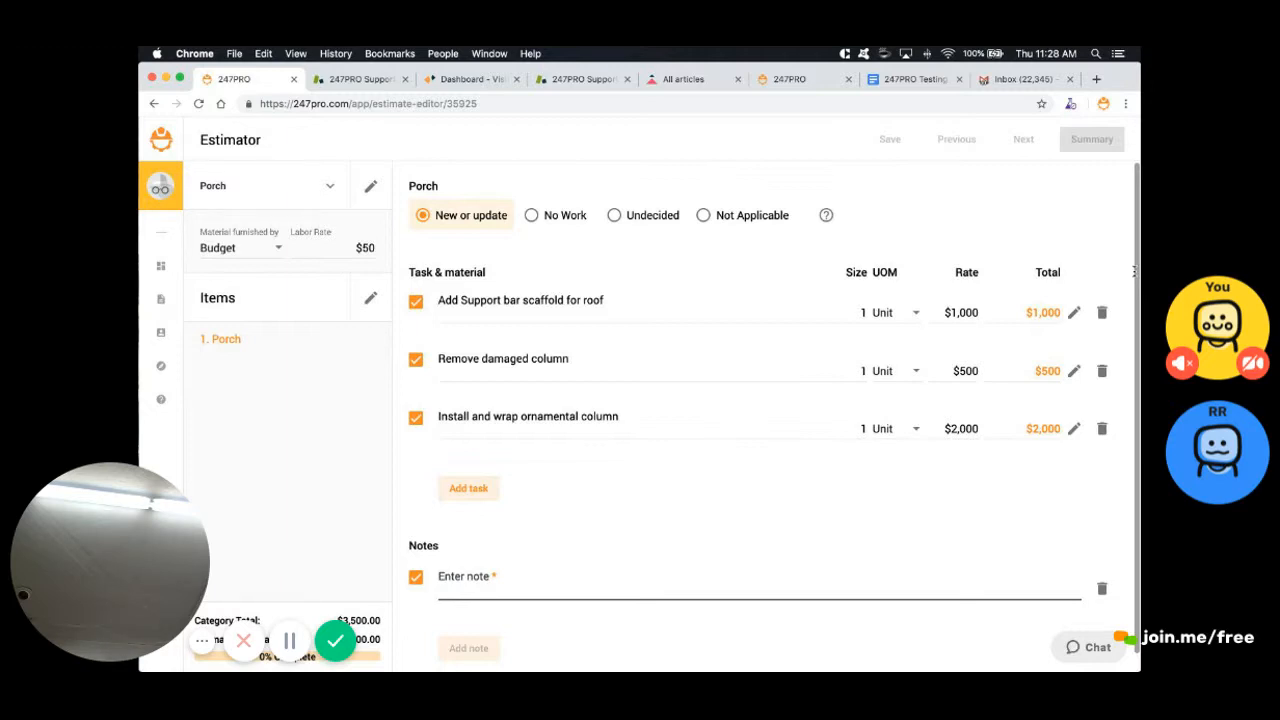
Write the Porch note 'clean up and wash porch.' and save the estimate
type("clean up porch")
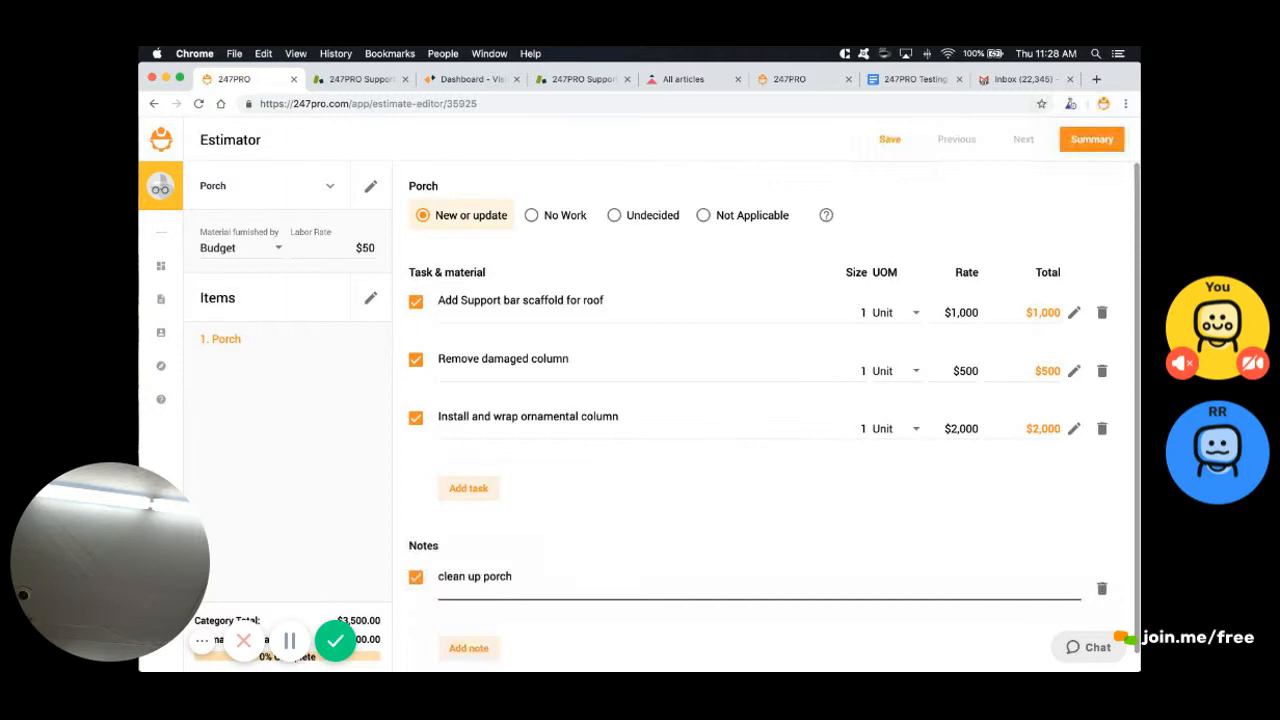
key("BackSpace")
key("BackSpace")
key("BackSpace")
key("BackSpace")
key("BackSpace")
type("and wash porch.")
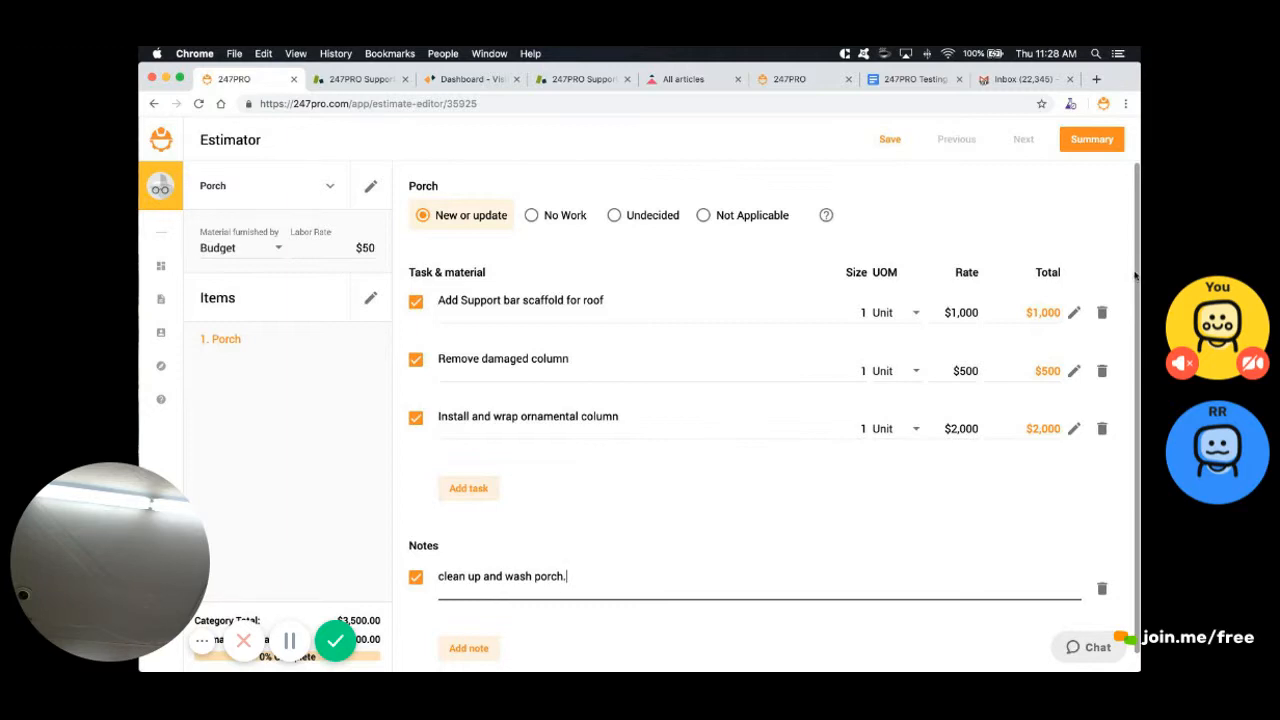
left_click(1135, 276)
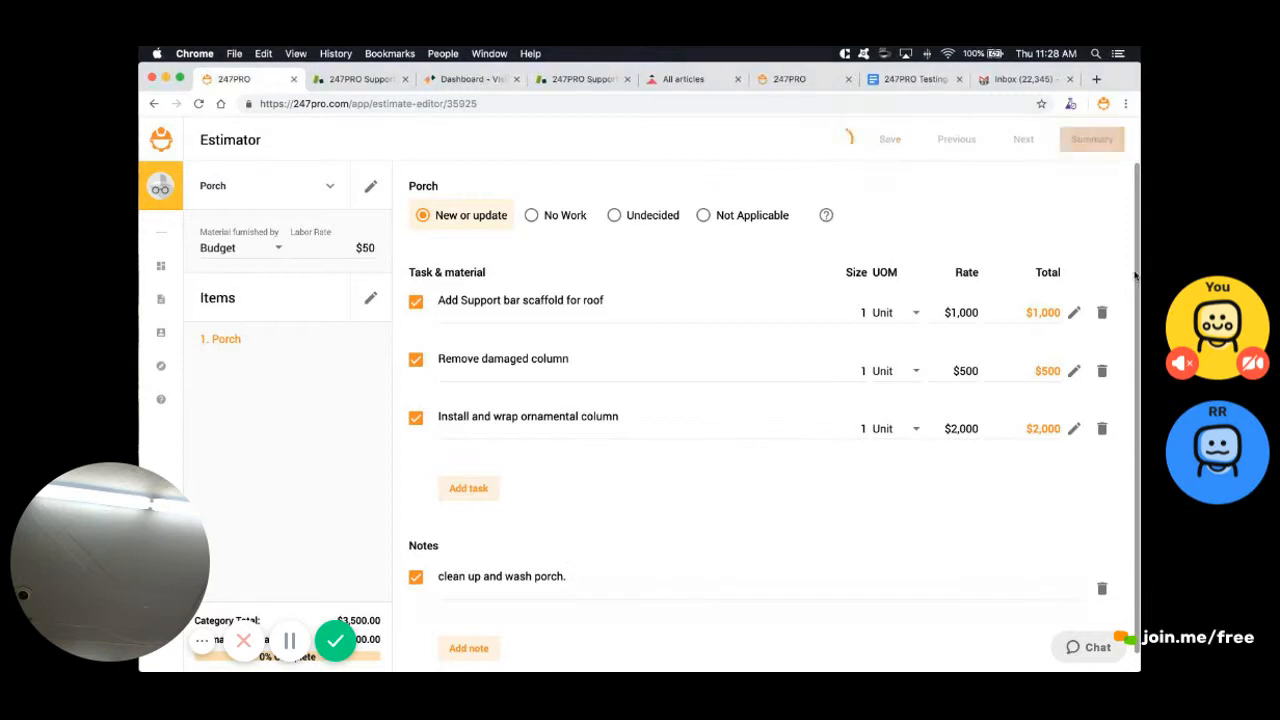
Uncheck Material Budget in the Estimate Overview settings so only Total is shown
scroll(1135, 276, "down", 2)
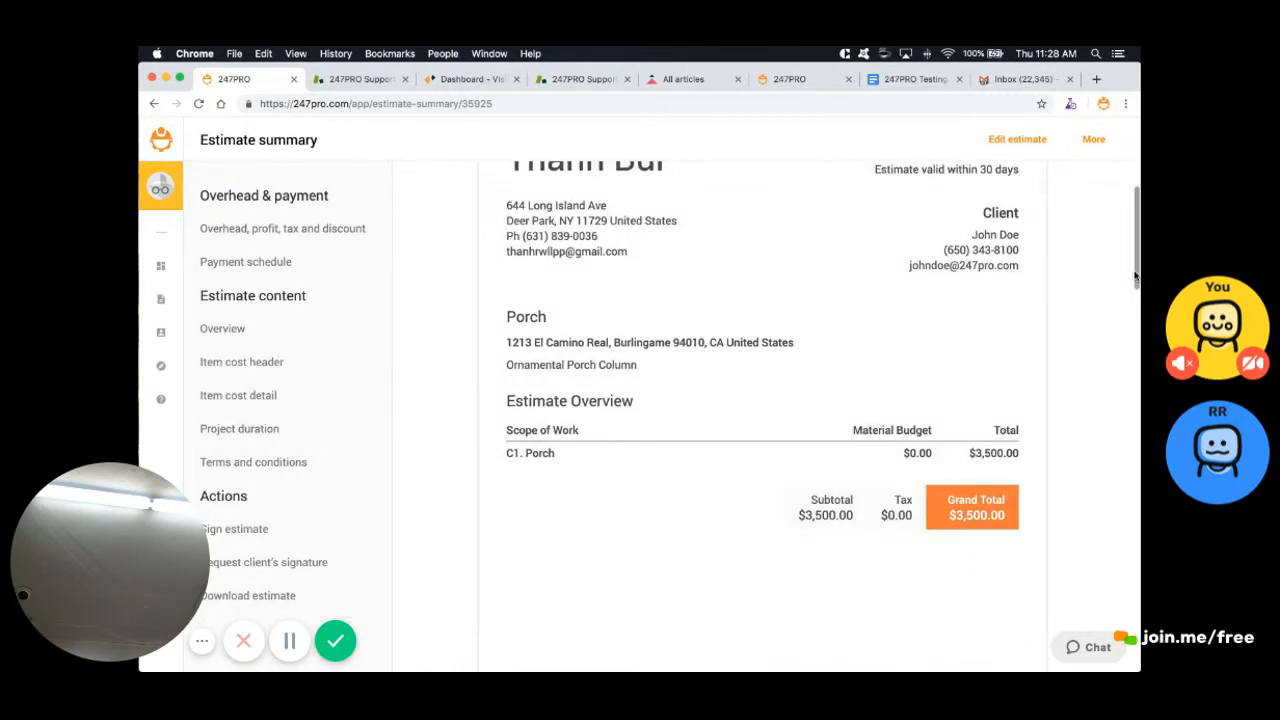
scroll(1135, 276, "up", 1)
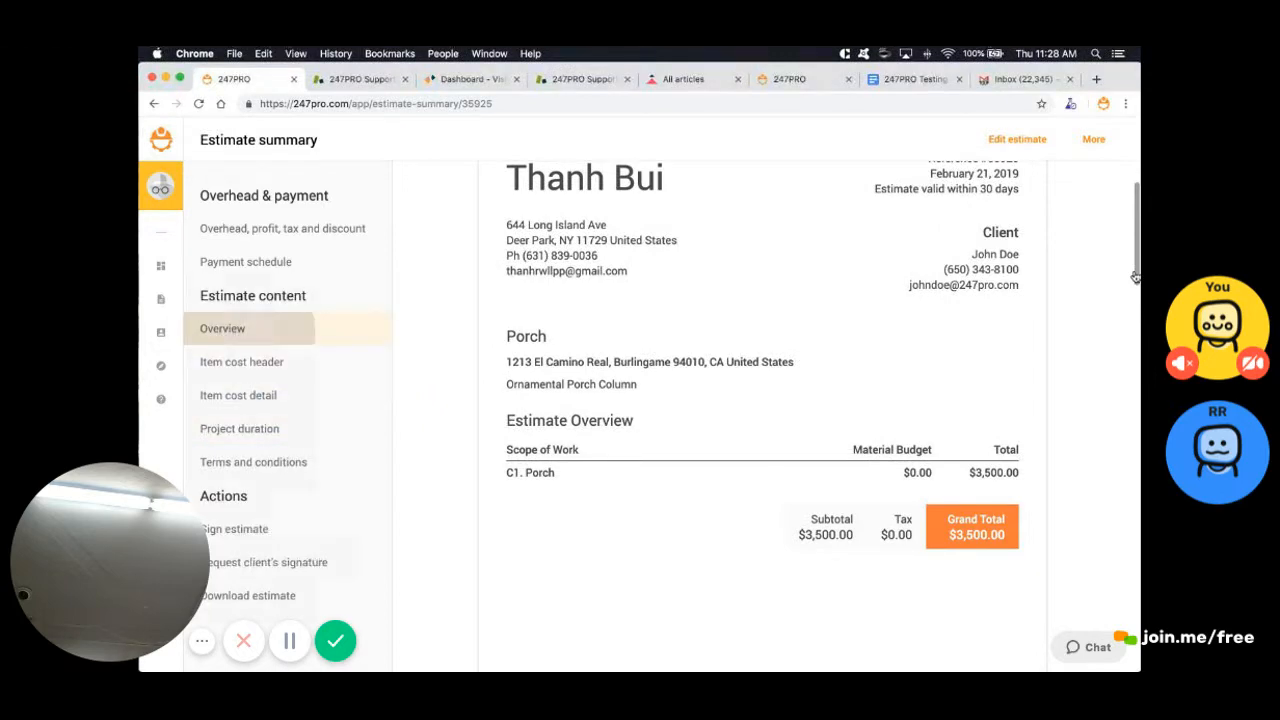
left_click(222, 329)
left_click(352, 275)
left_click(927, 599)
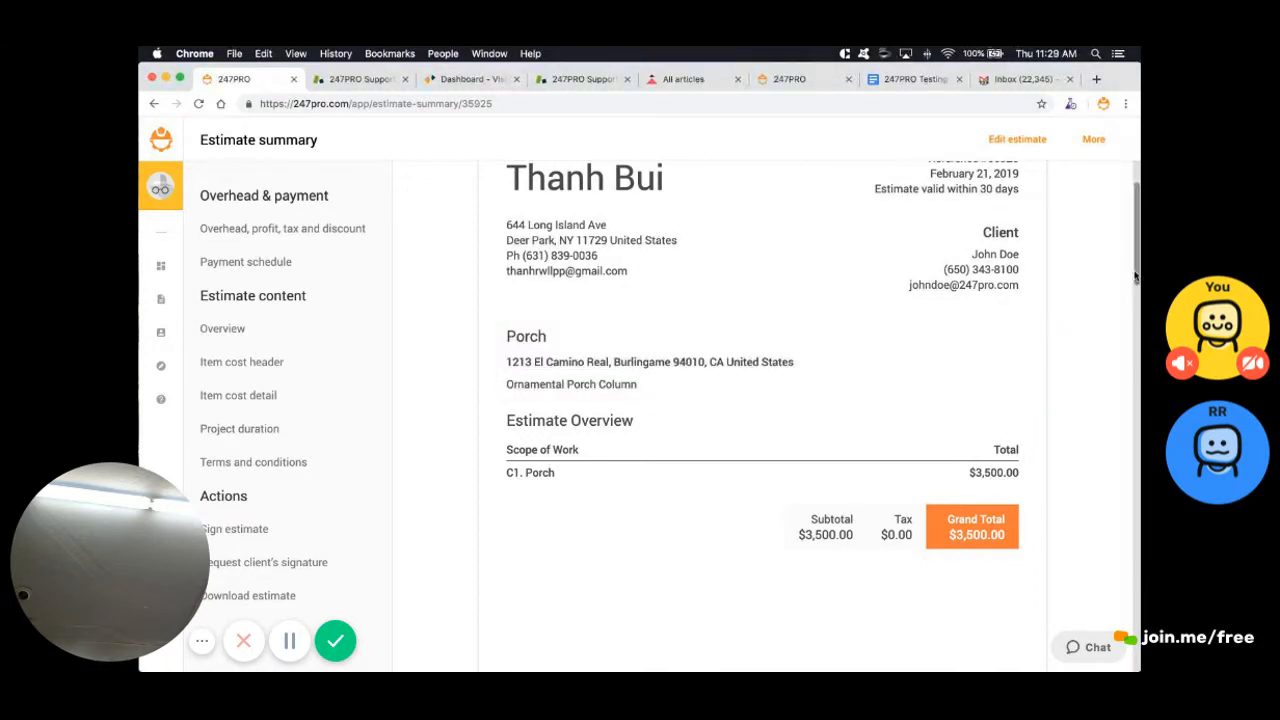
scroll(1135, 276, "down", 5)
scroll(1135, 276, "down", 5)
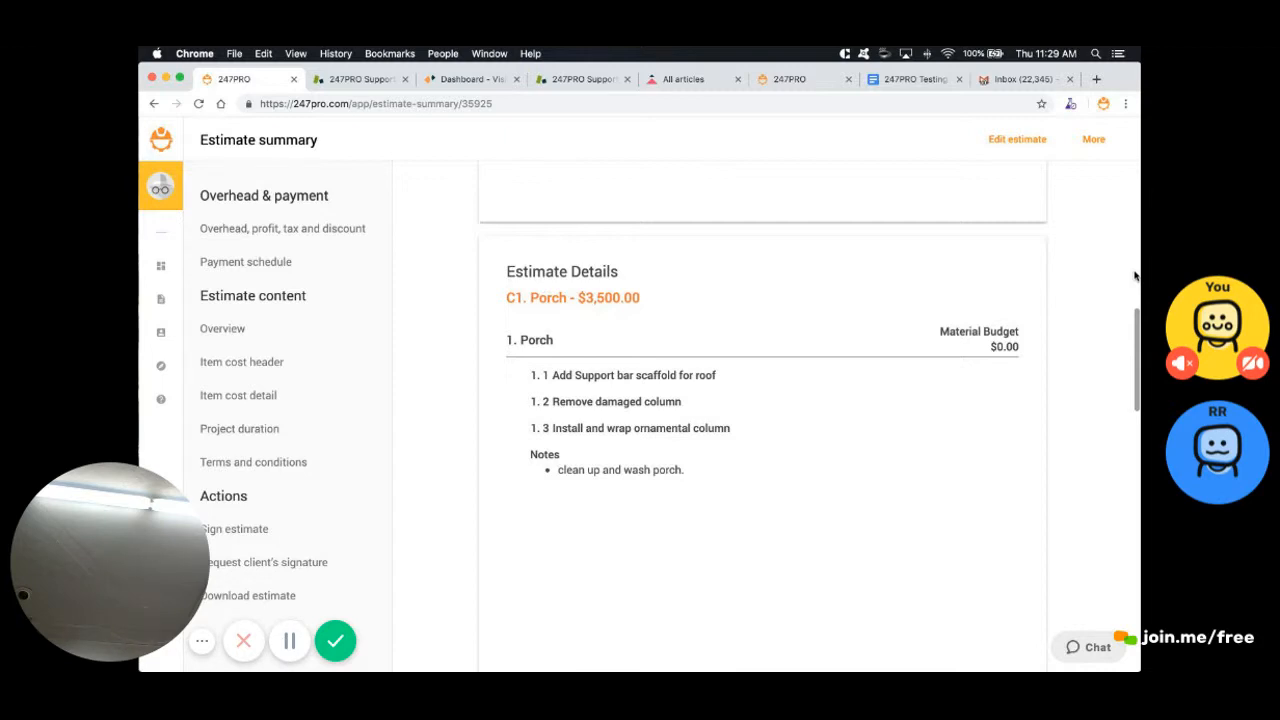
left_click(242, 362)
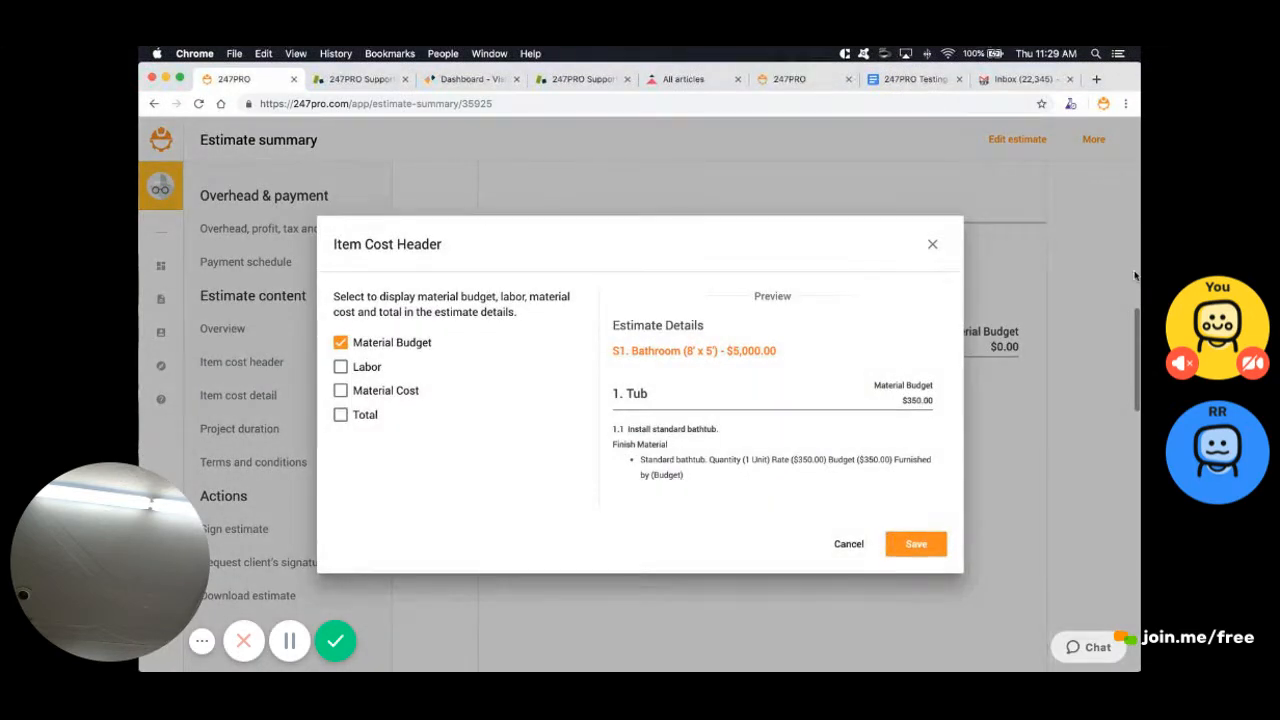
left_click(341, 343)
left_click(340, 414)
left_click(916, 543)
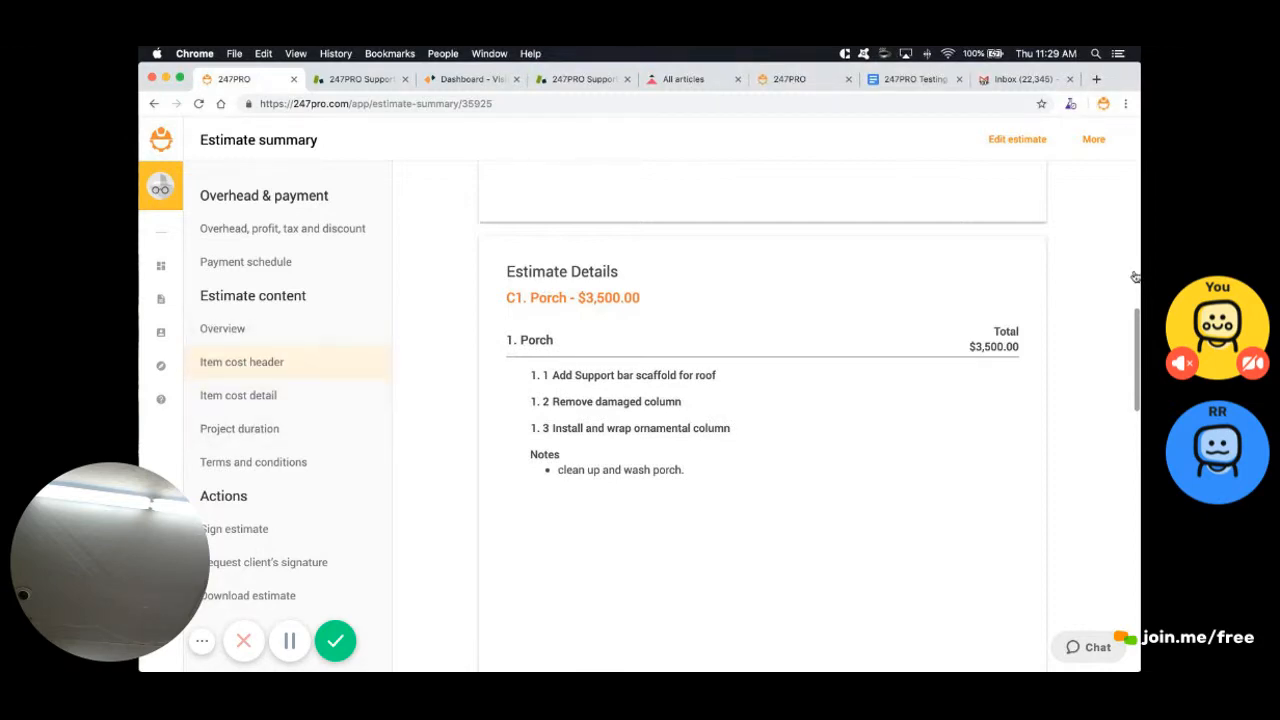
left_click(238, 396)
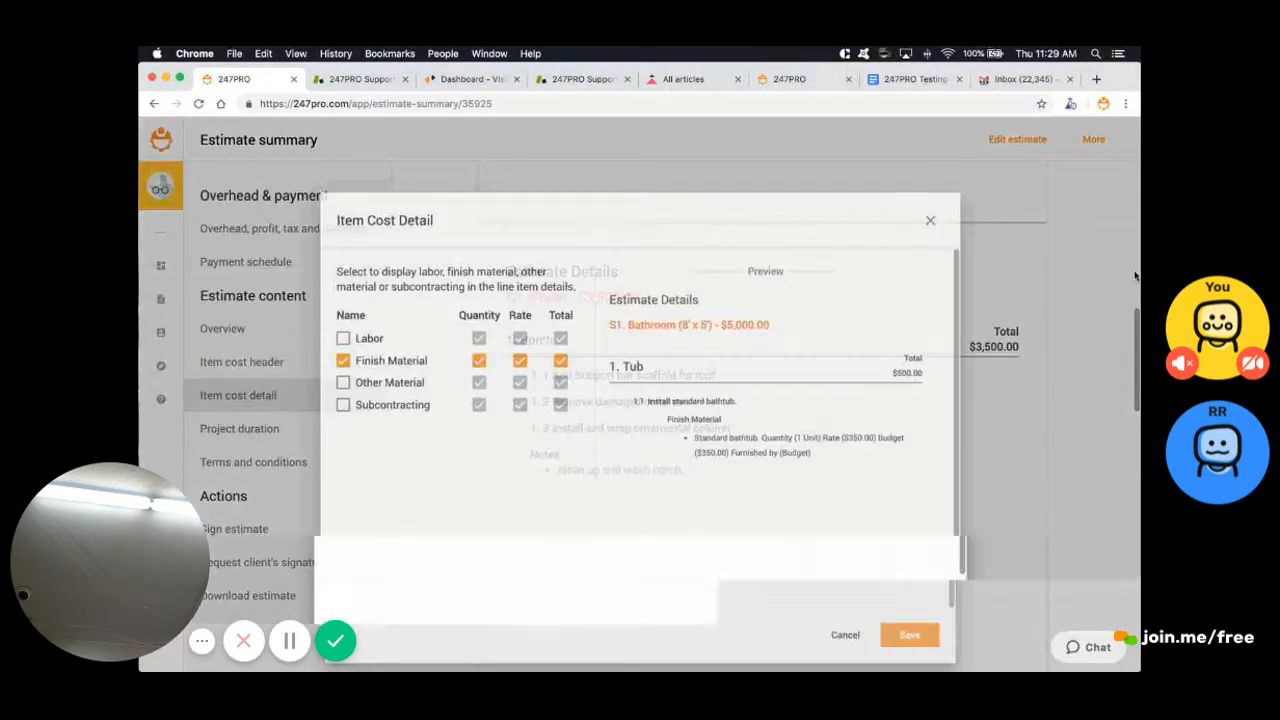
left_click(853, 598)
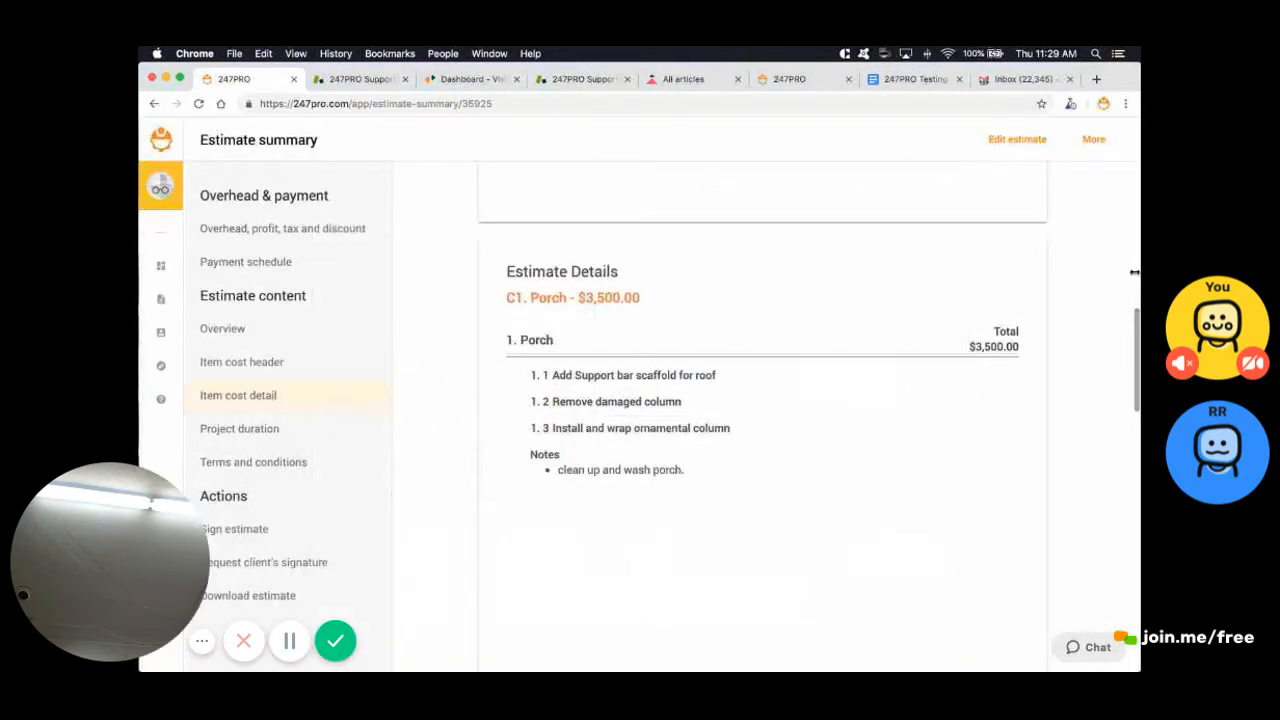
left_click(241, 362)
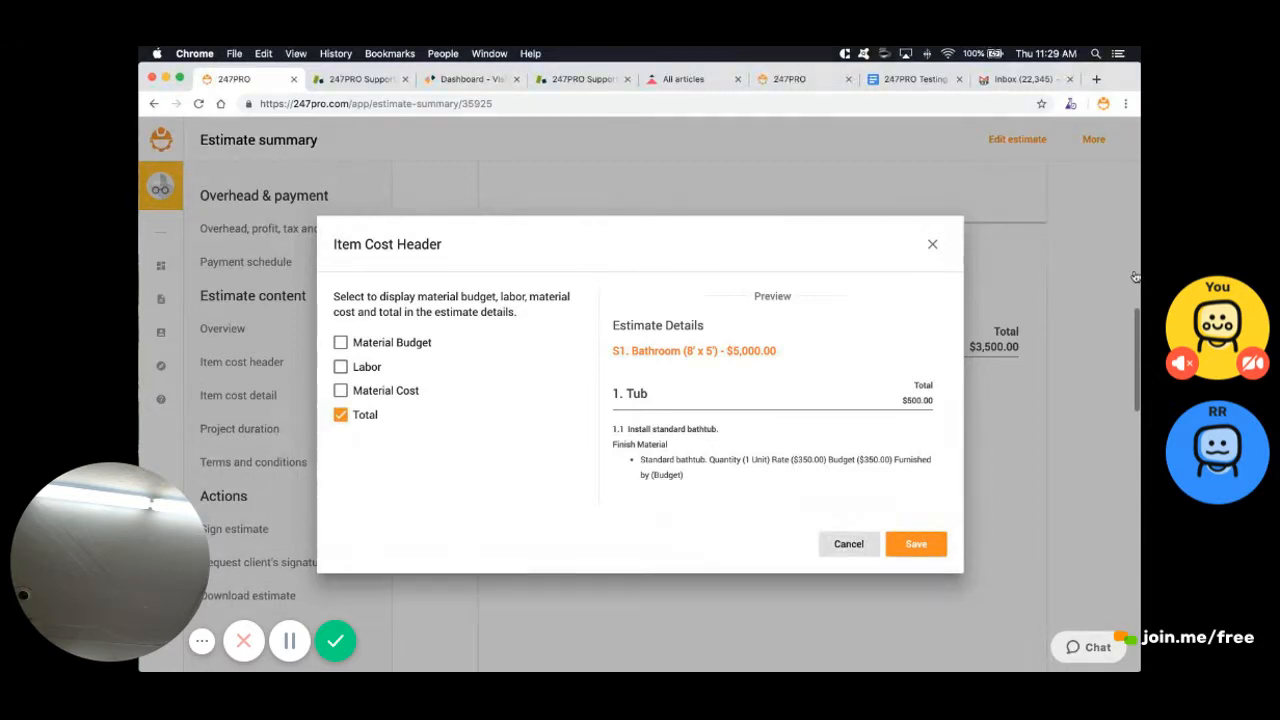
left_click(849, 544)
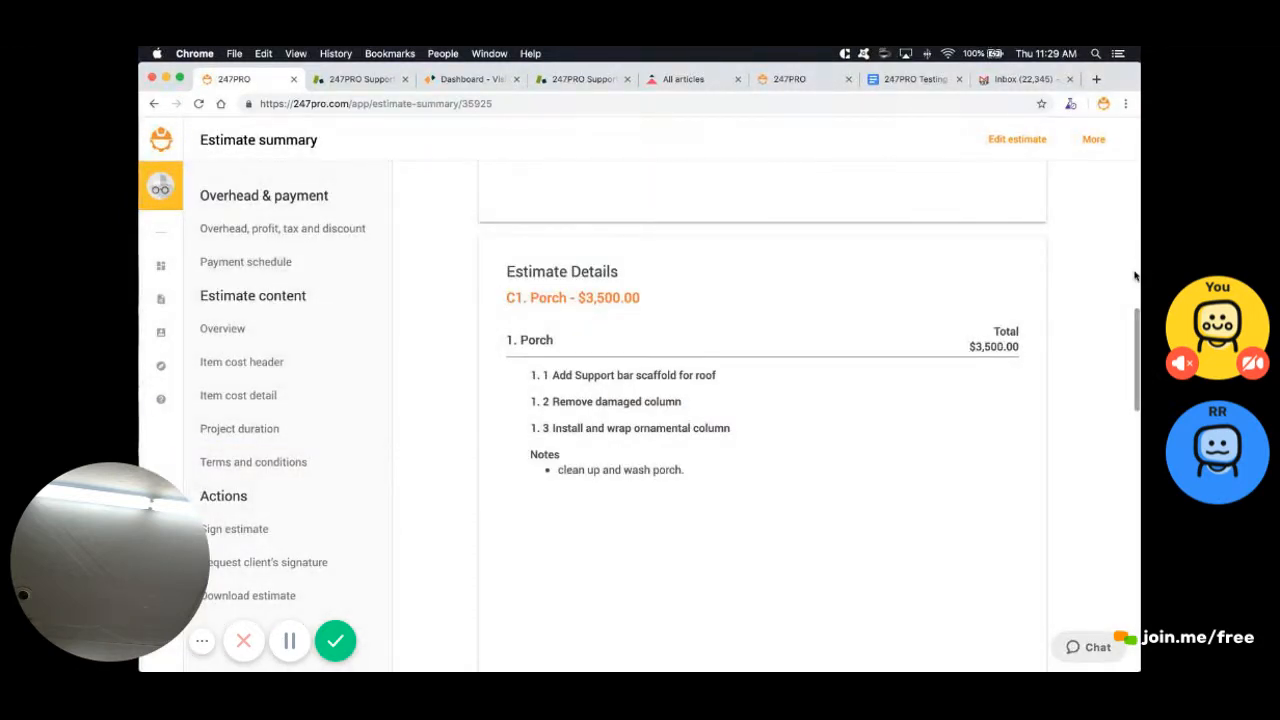
scroll(1135, 276, "down", 2)
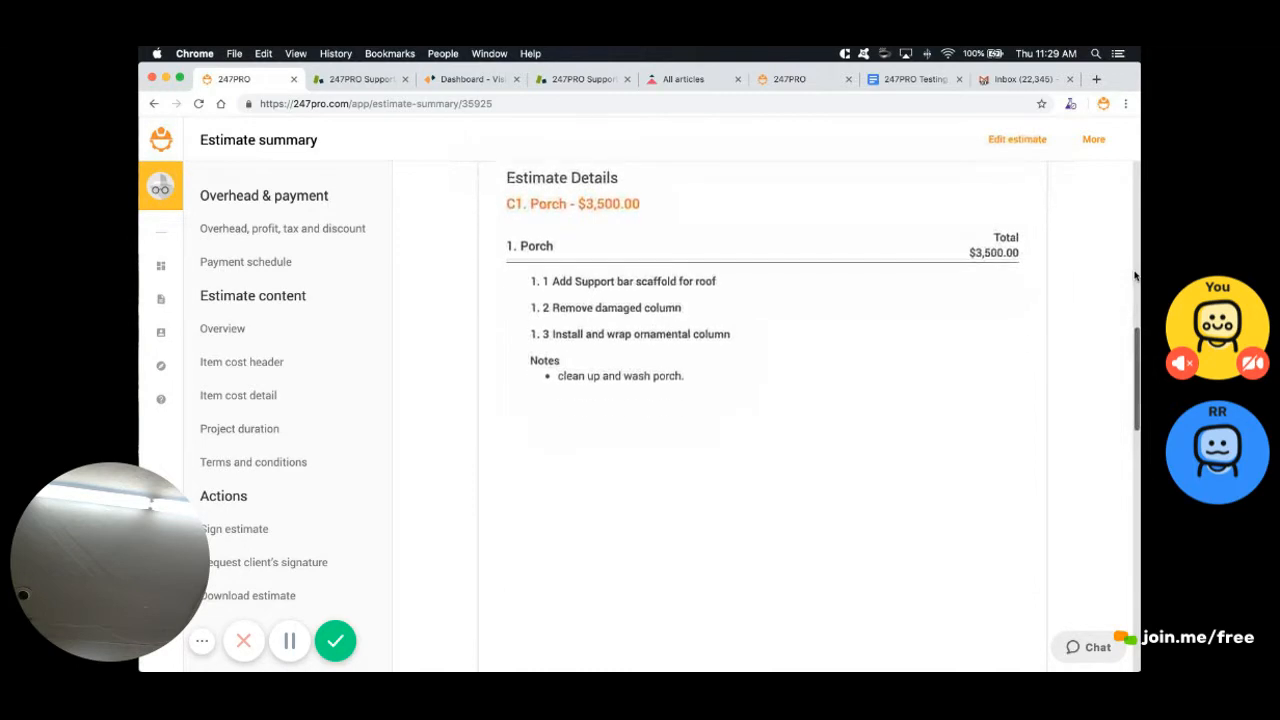
Review the payment schedule settings and close them unchanged
scroll(1135, 276, "down", 10)
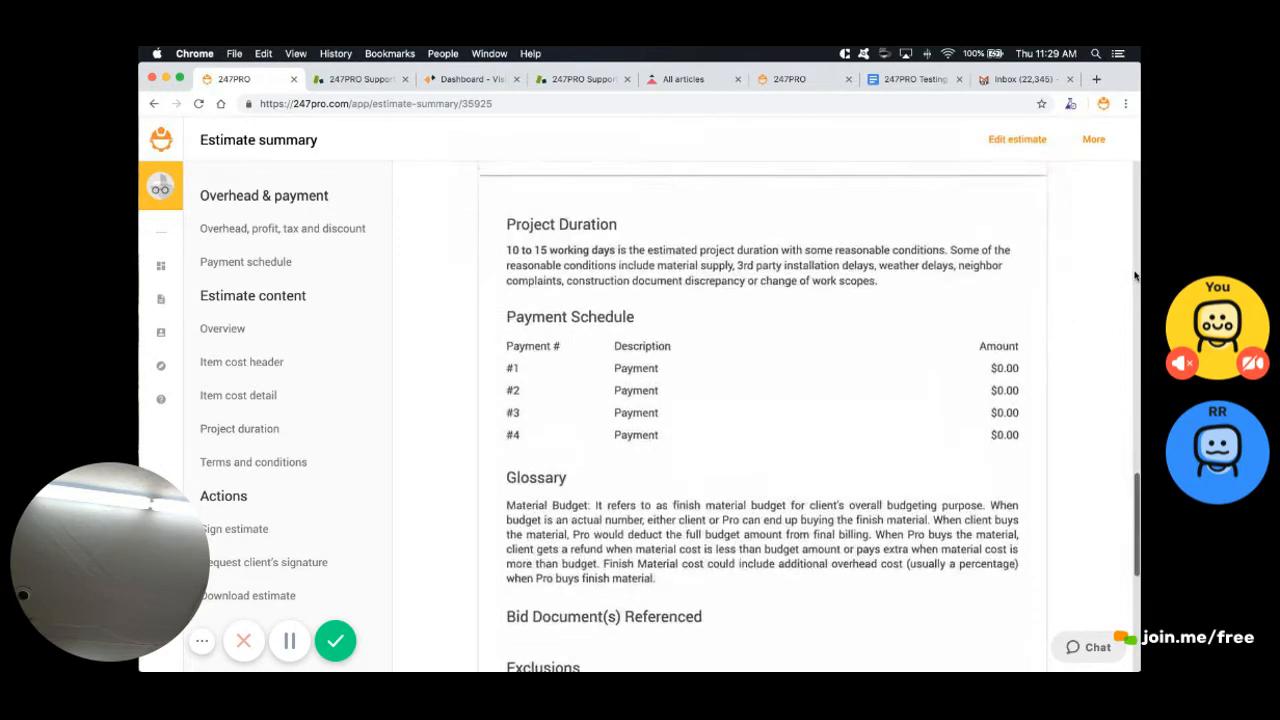
left_click(245, 262)
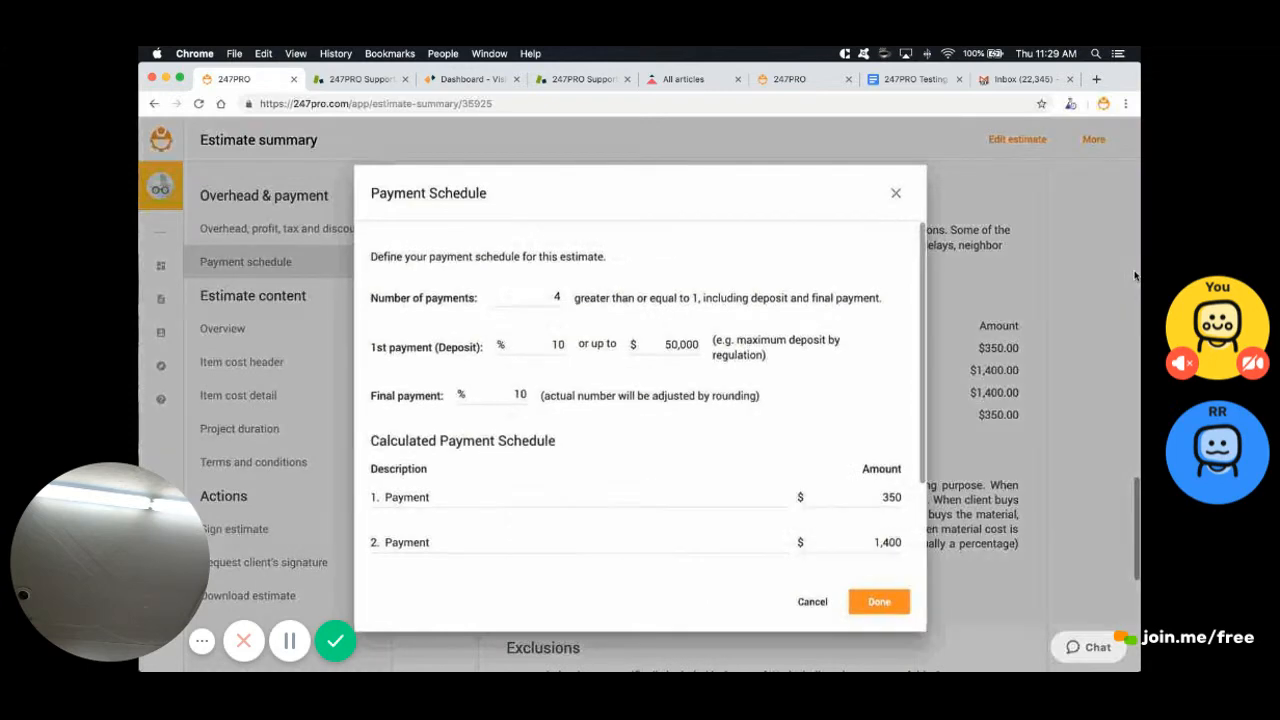
left_click(1135, 276)
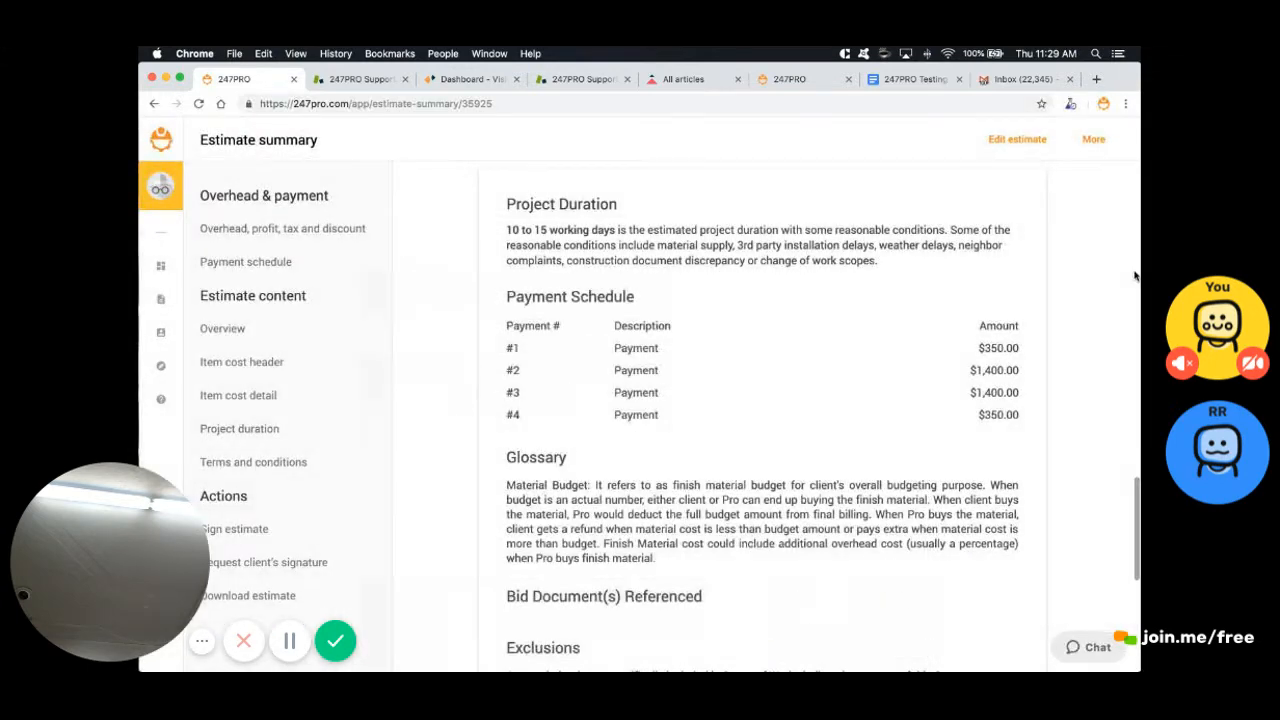
Scroll through the estimate summary and return to the Estimator for editing
scroll(1135, 276, "down", 6)
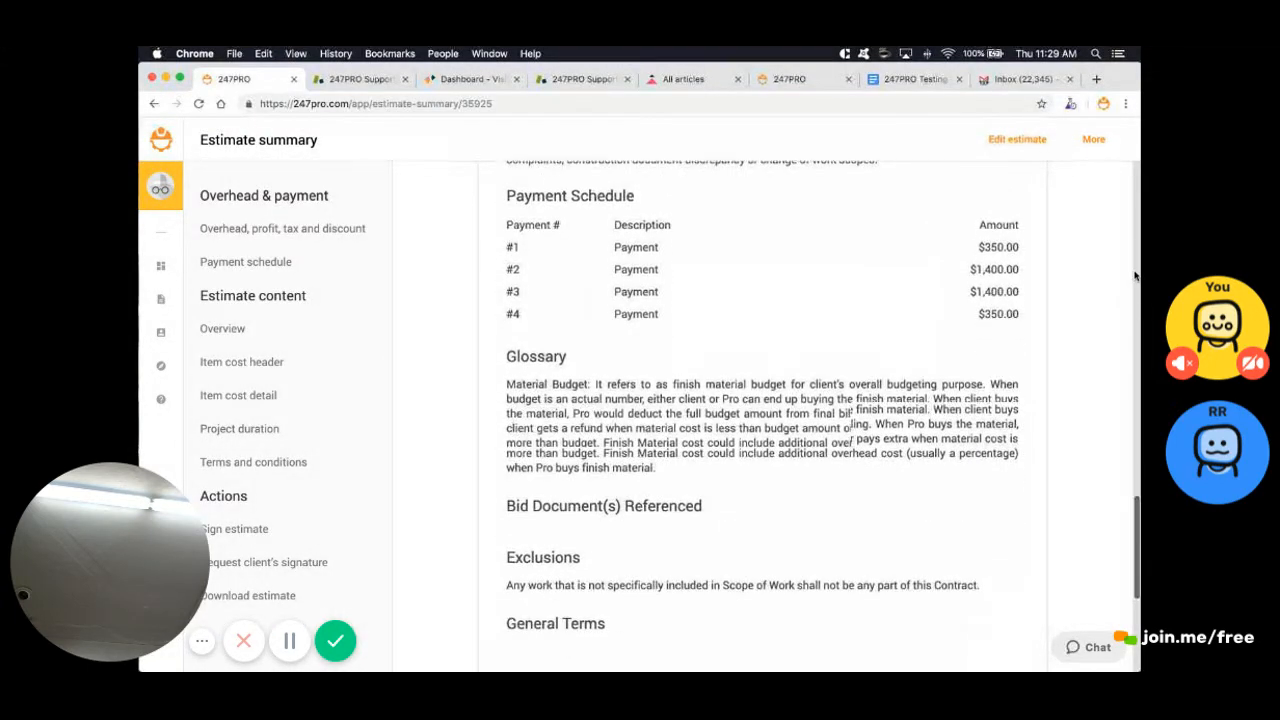
scroll(1135, 276, "up", 10)
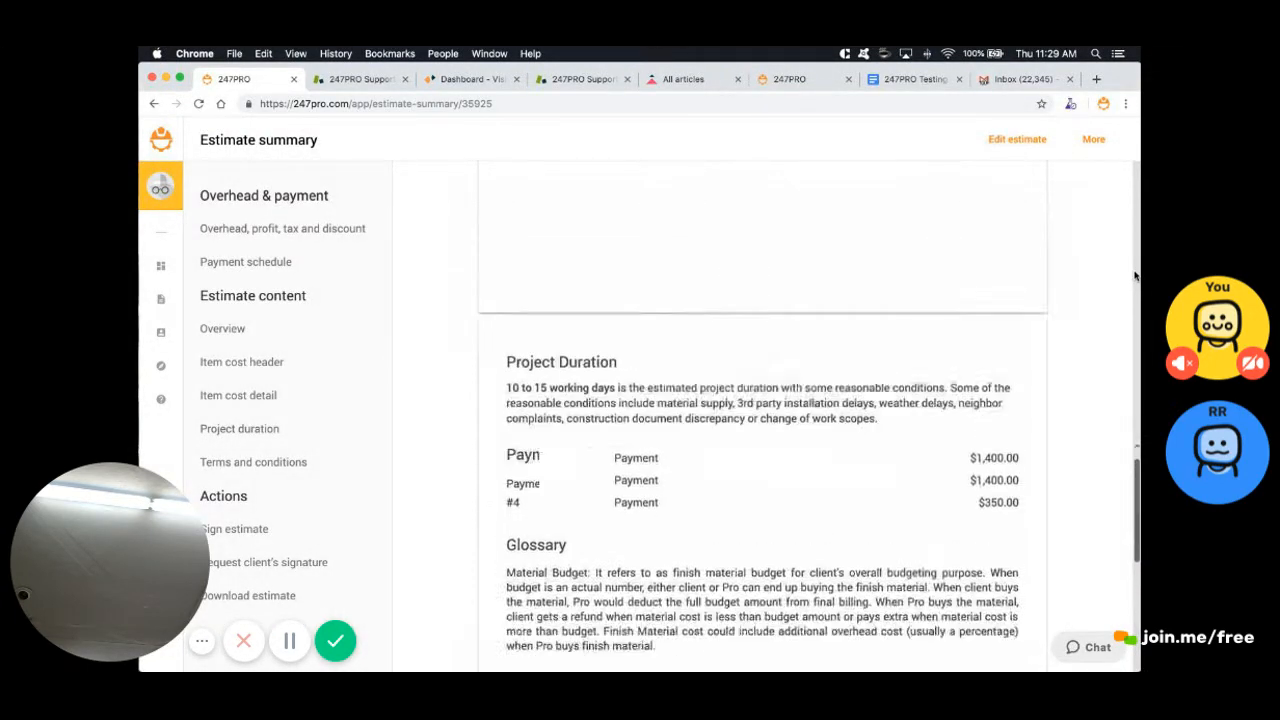
scroll(1135, 276, "up", 2)
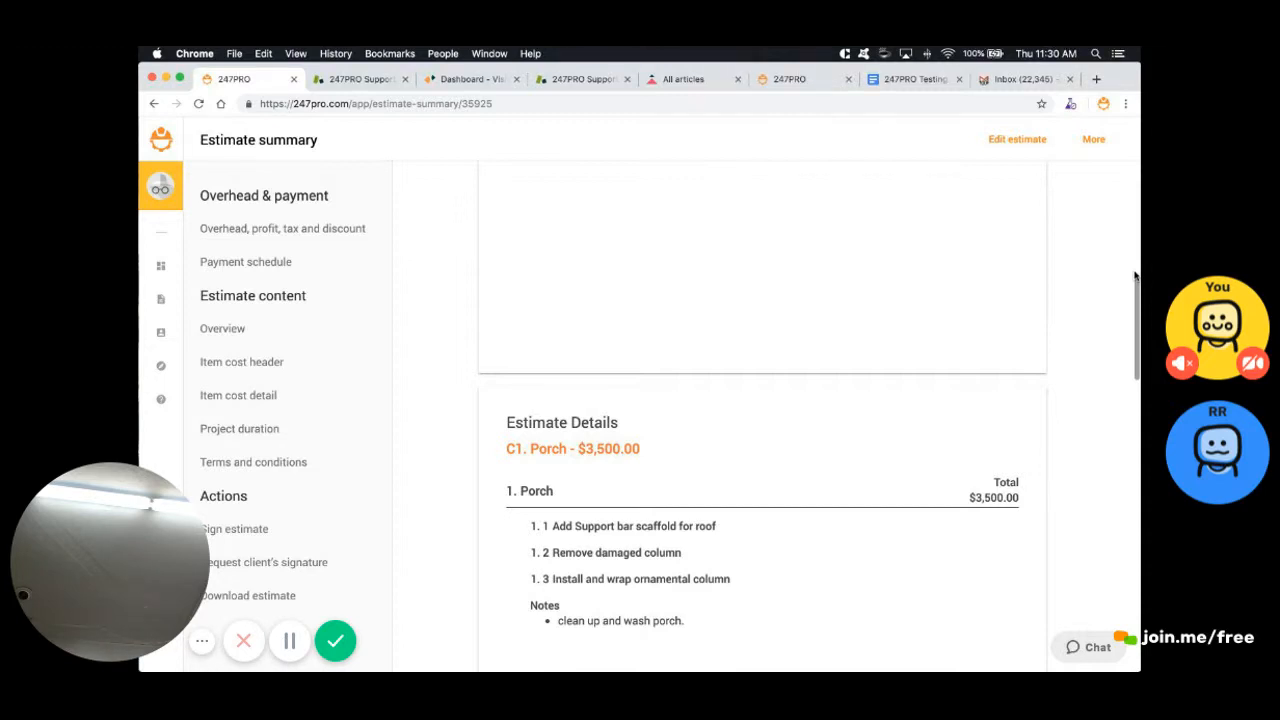
scroll(1135, 276, "up", 10)
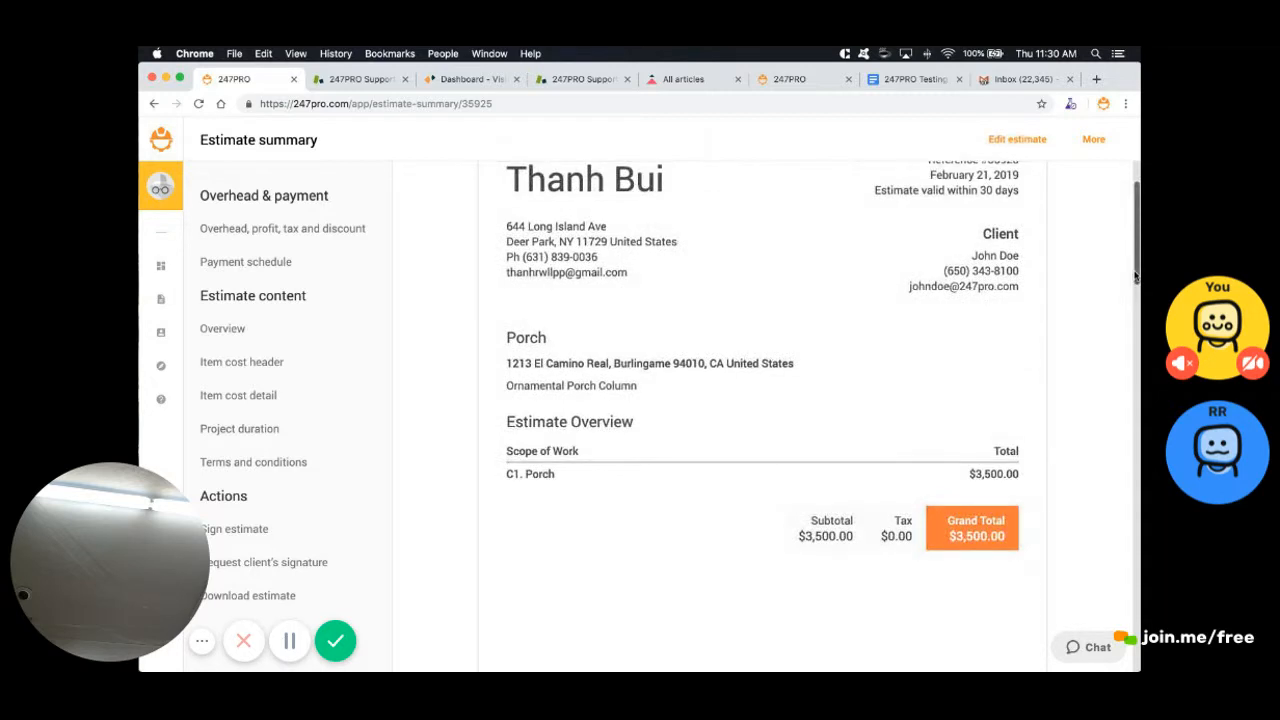
scroll(1135, 276, "up", 3)
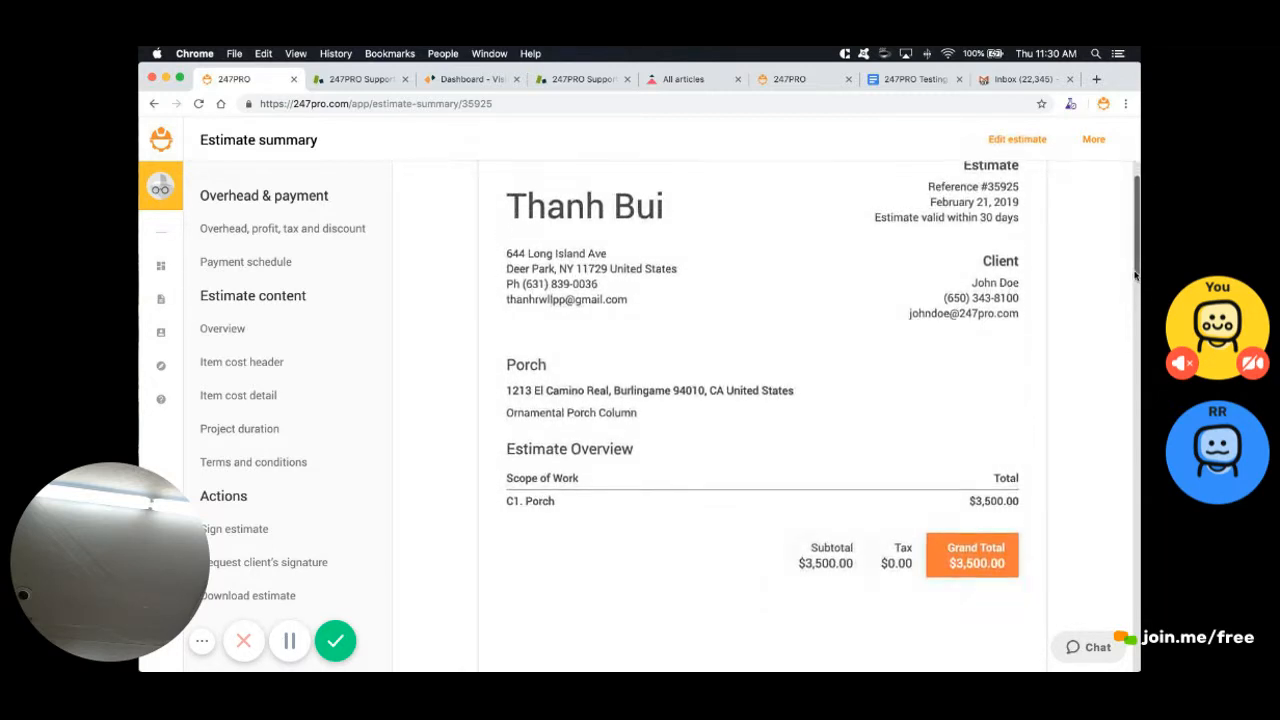
scroll(1135, 276, "down", 1)
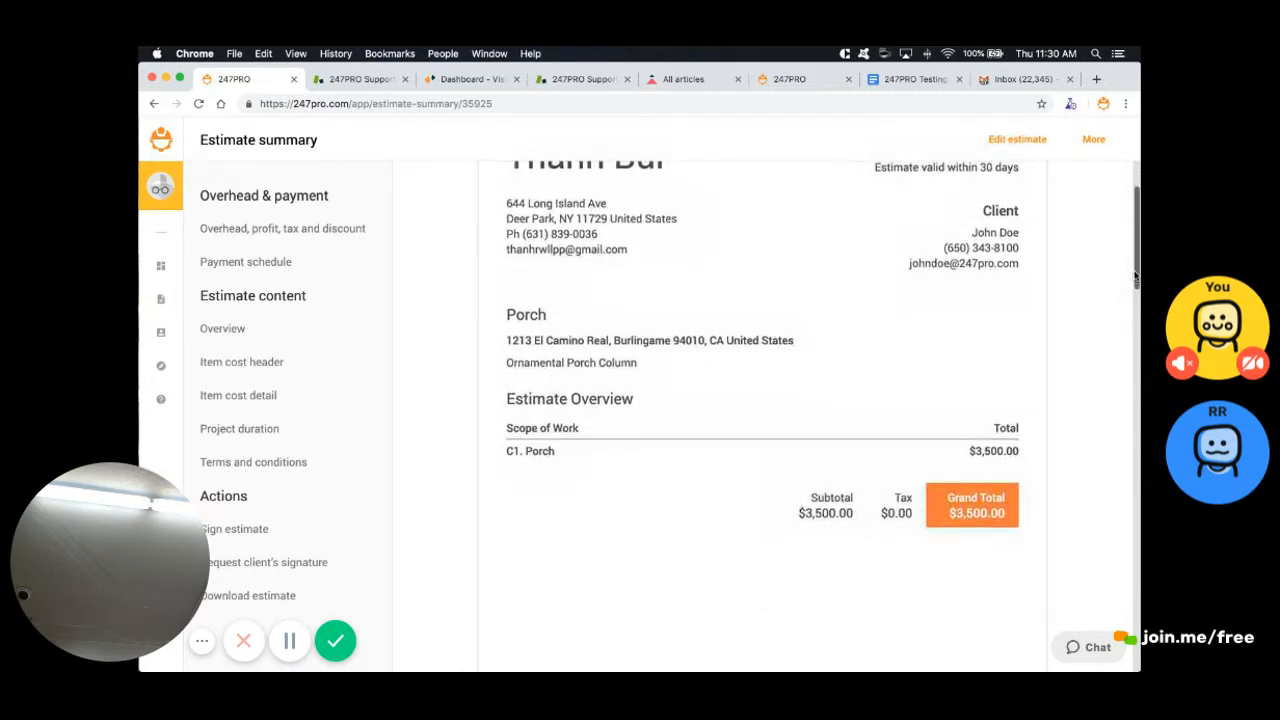
scroll(1135, 276, "down", 10)
scroll(1135, 276, "up", 8)
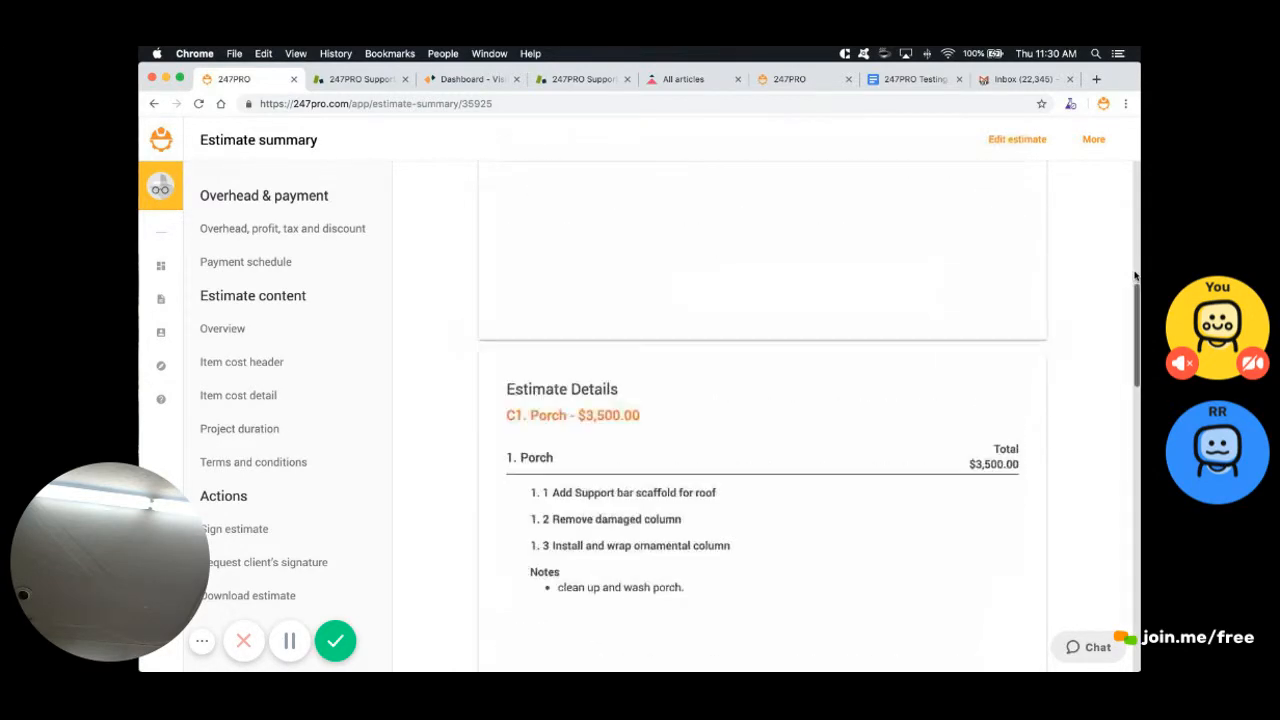
scroll(1135, 276, "up", 10)
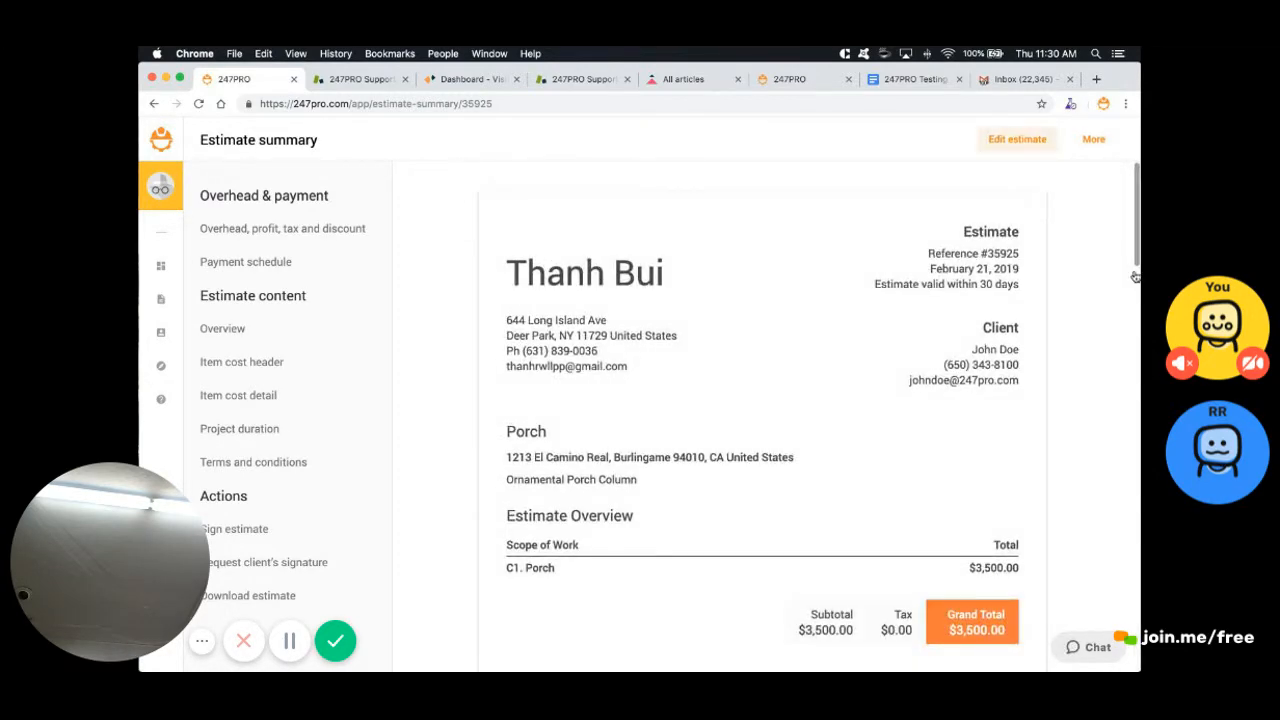
left_click(1017, 140)
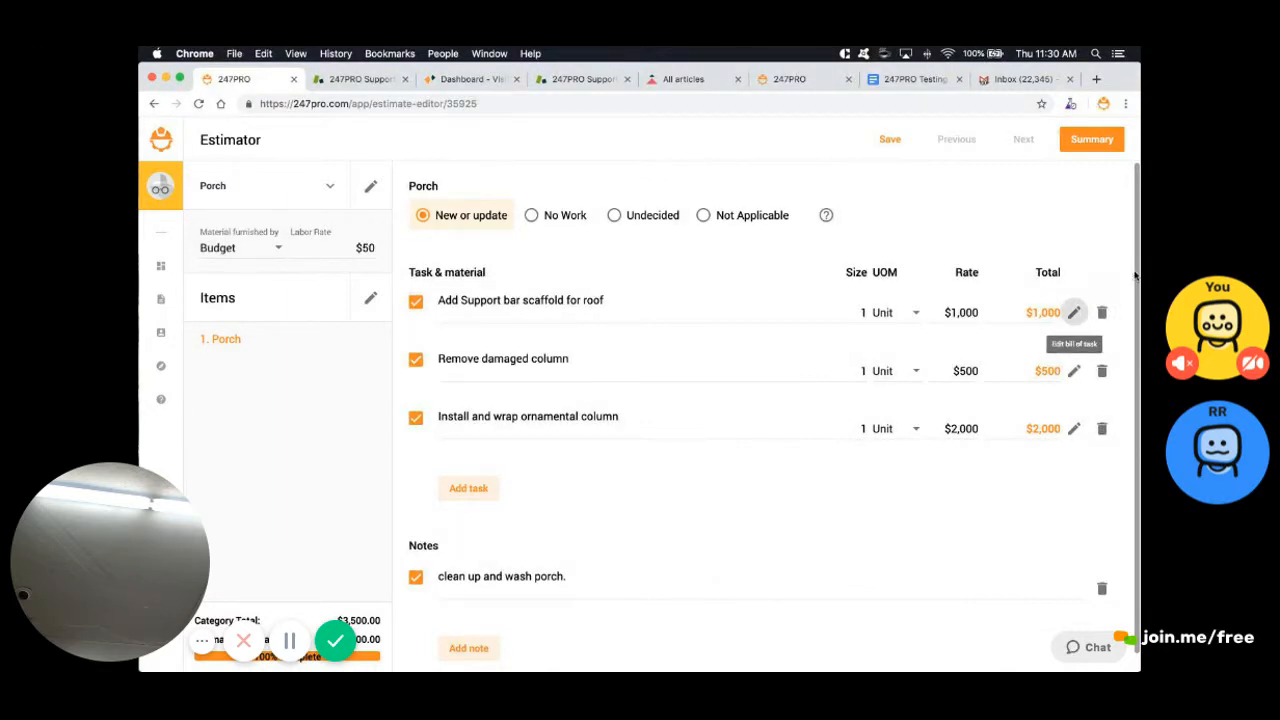
Give the scaffold task a 'Scaffold' other-material line, Default (Budget), at $500 unit cost
left_click(1073, 312)
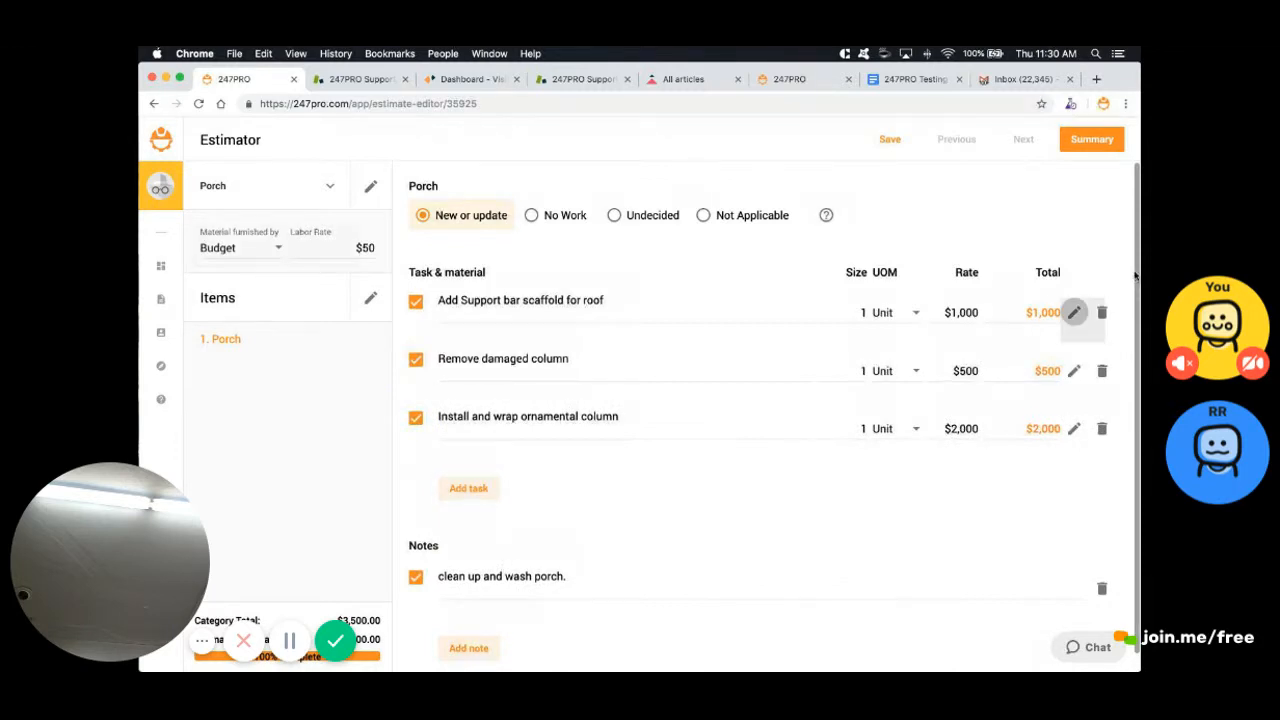
scroll(1135, 275, "down", 1)
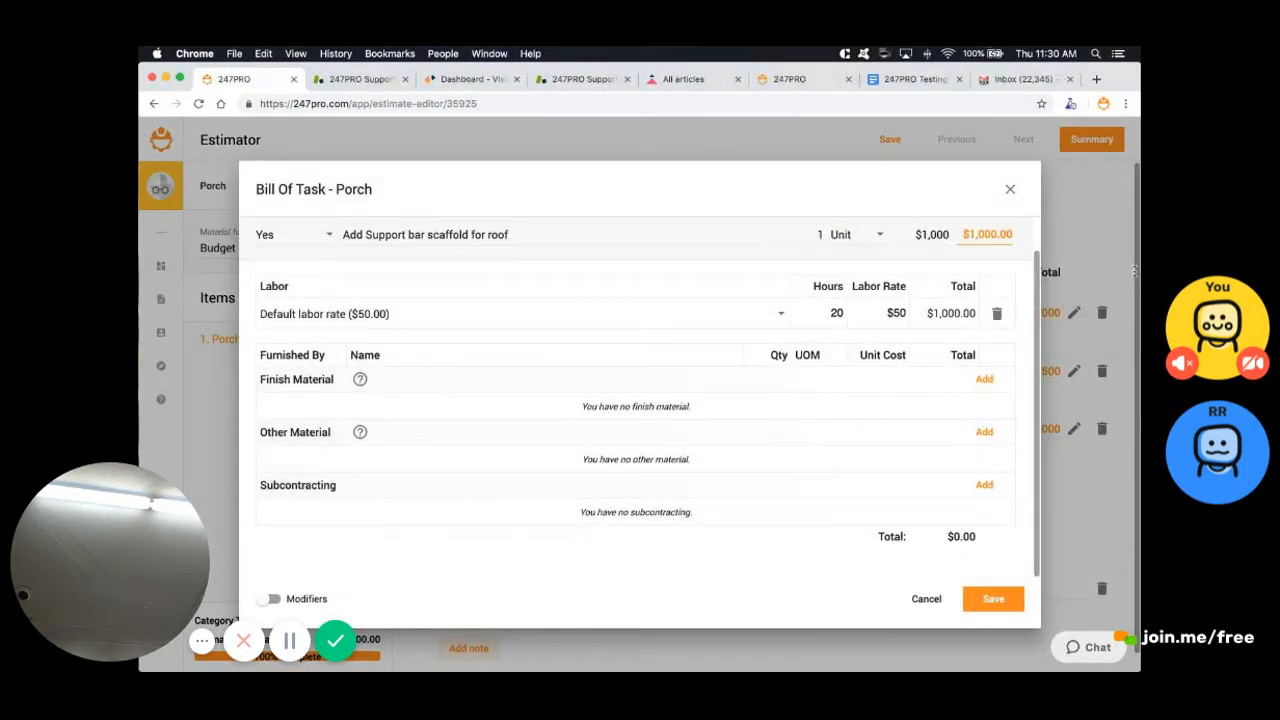
left_click_drag(267, 380, 335, 380)
left_click_drag(268, 433, 332, 433)
left_click_drag(279, 485, 336, 485)
left_click(984, 432)
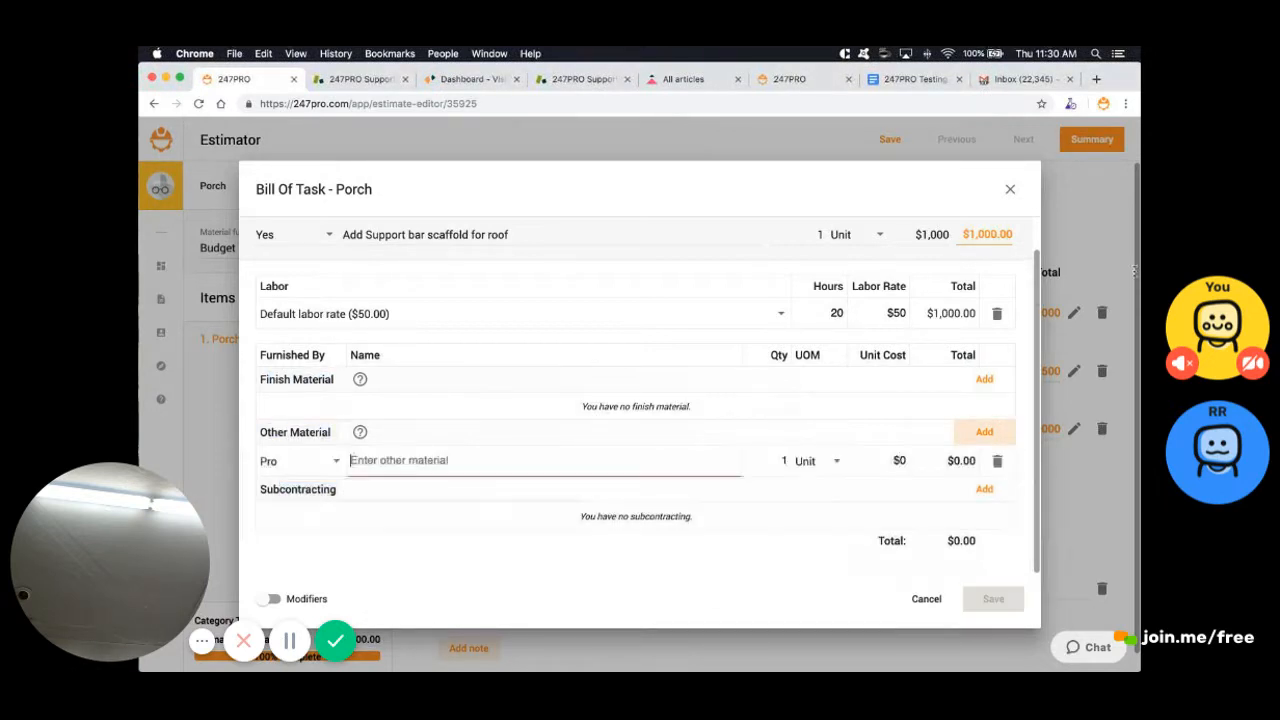
left_click(300, 461)
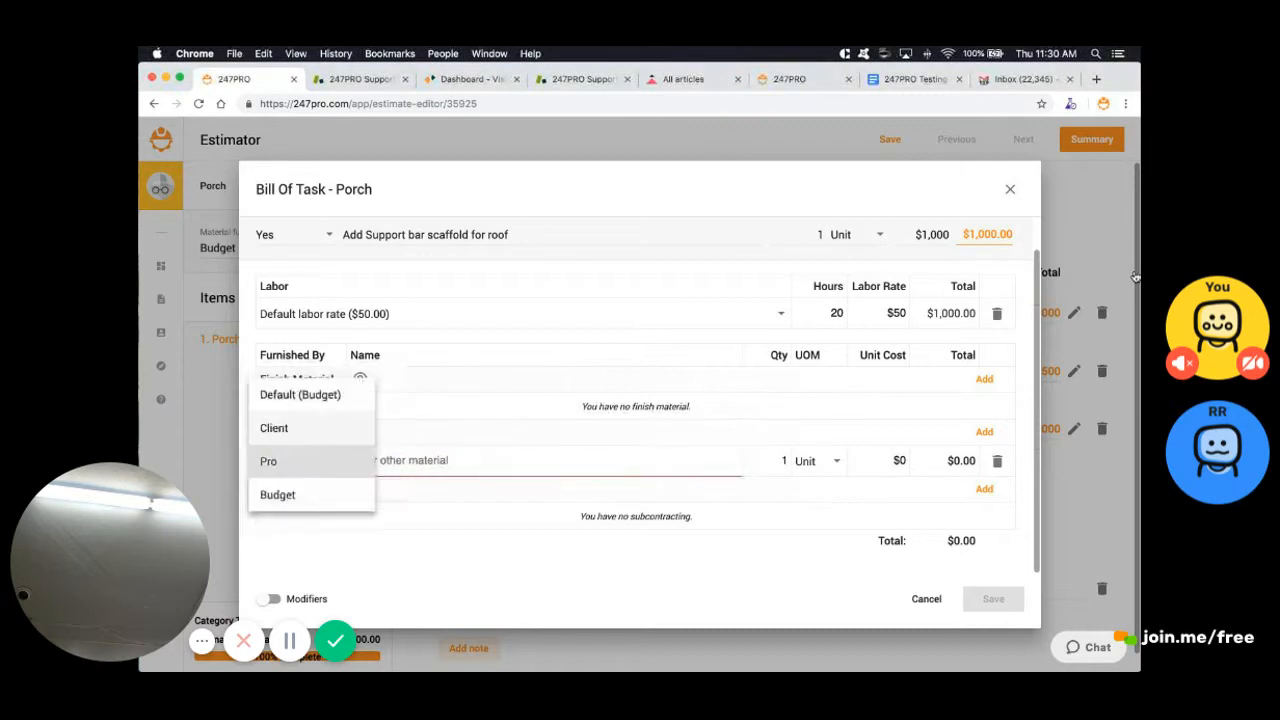
left_click(305, 394)
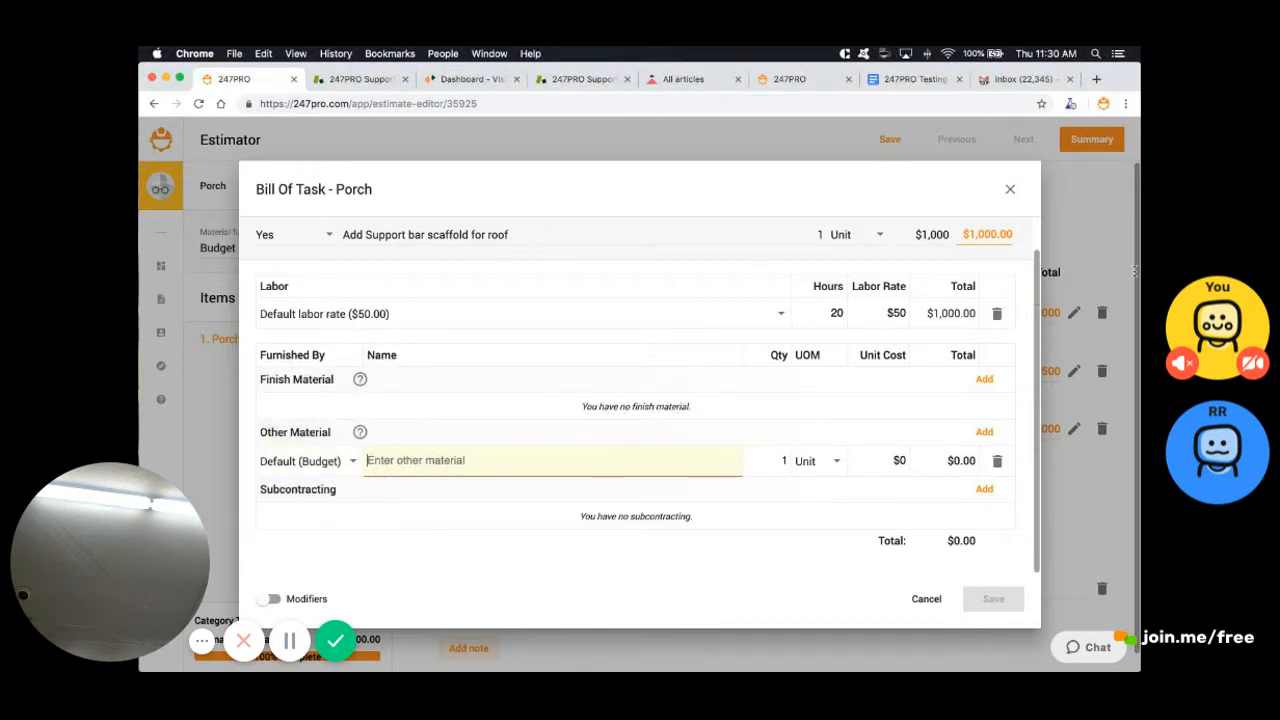
type("Scaffold")
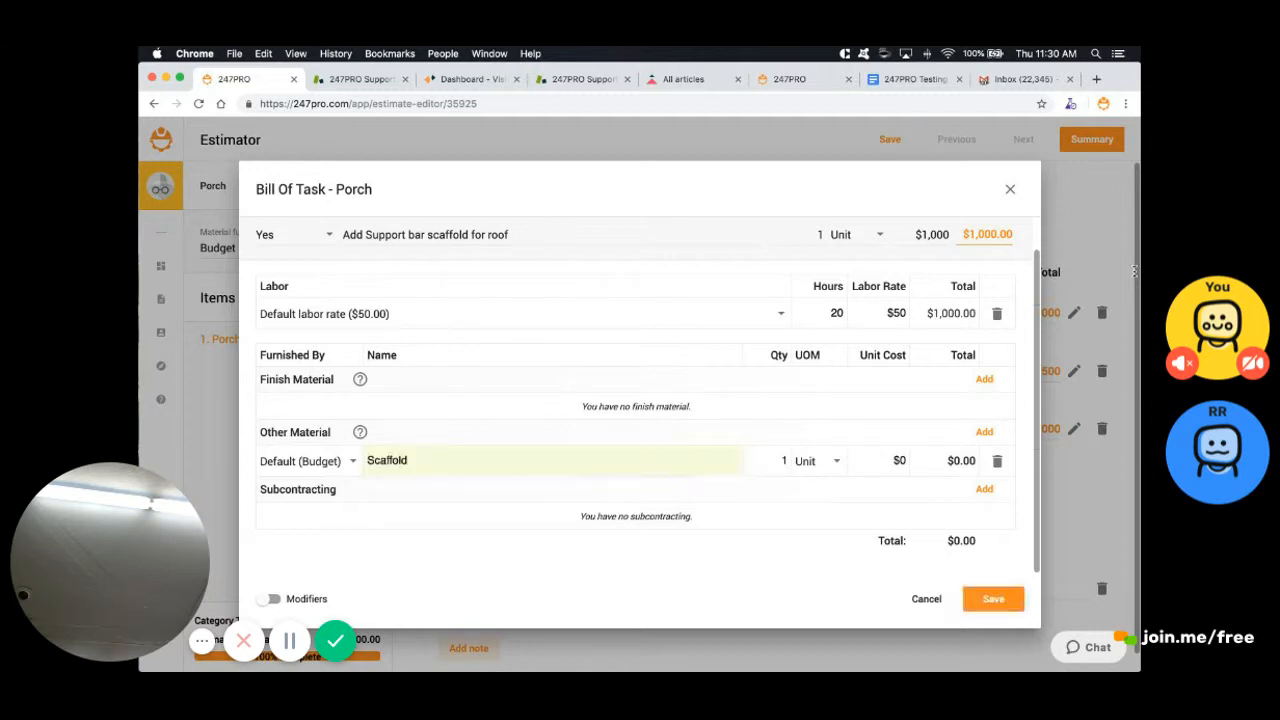
key("Tab")
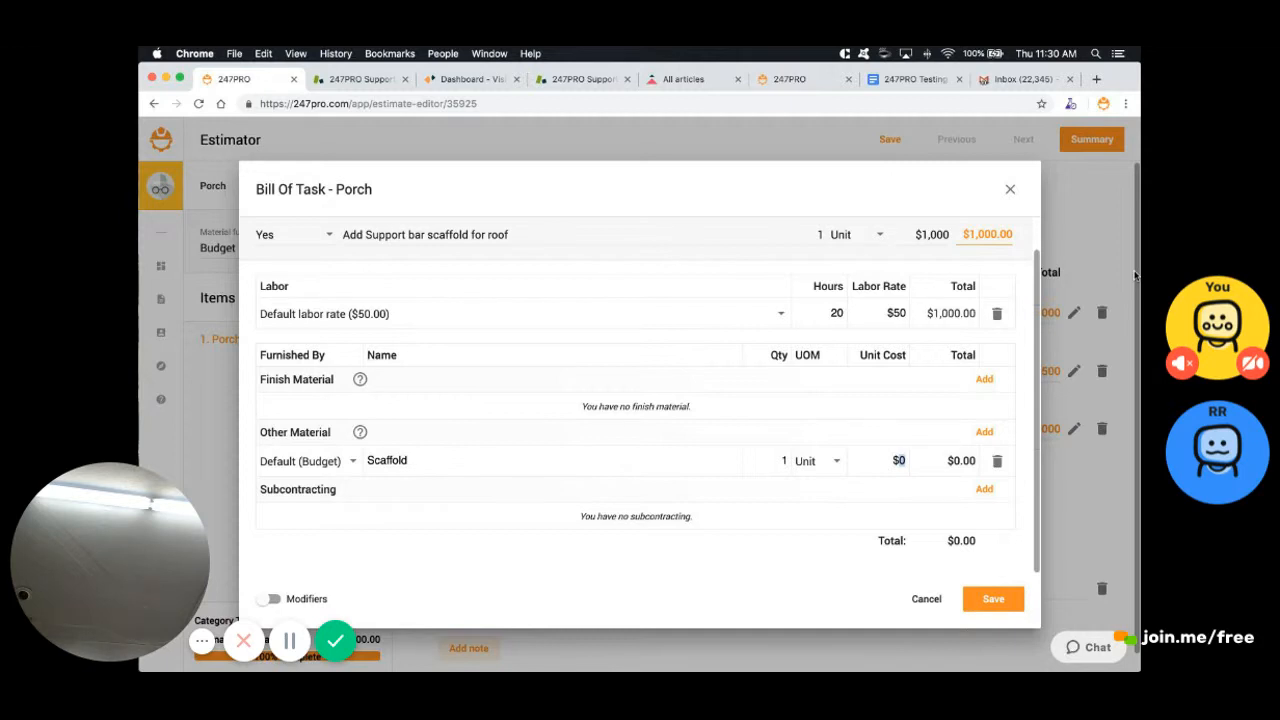
type("500")
key("Return")
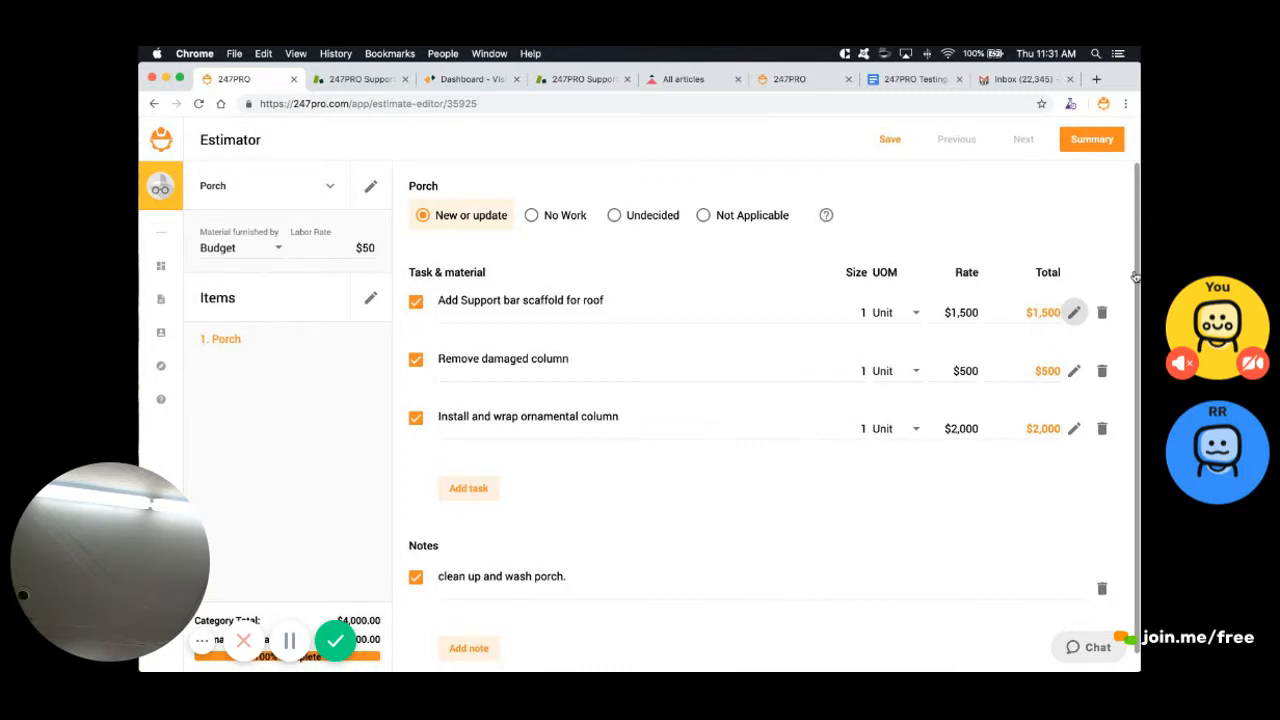
Enable Other Material in the Item Cost Detail settings so the $500 Scaffold line appears
left_click(1091, 140)
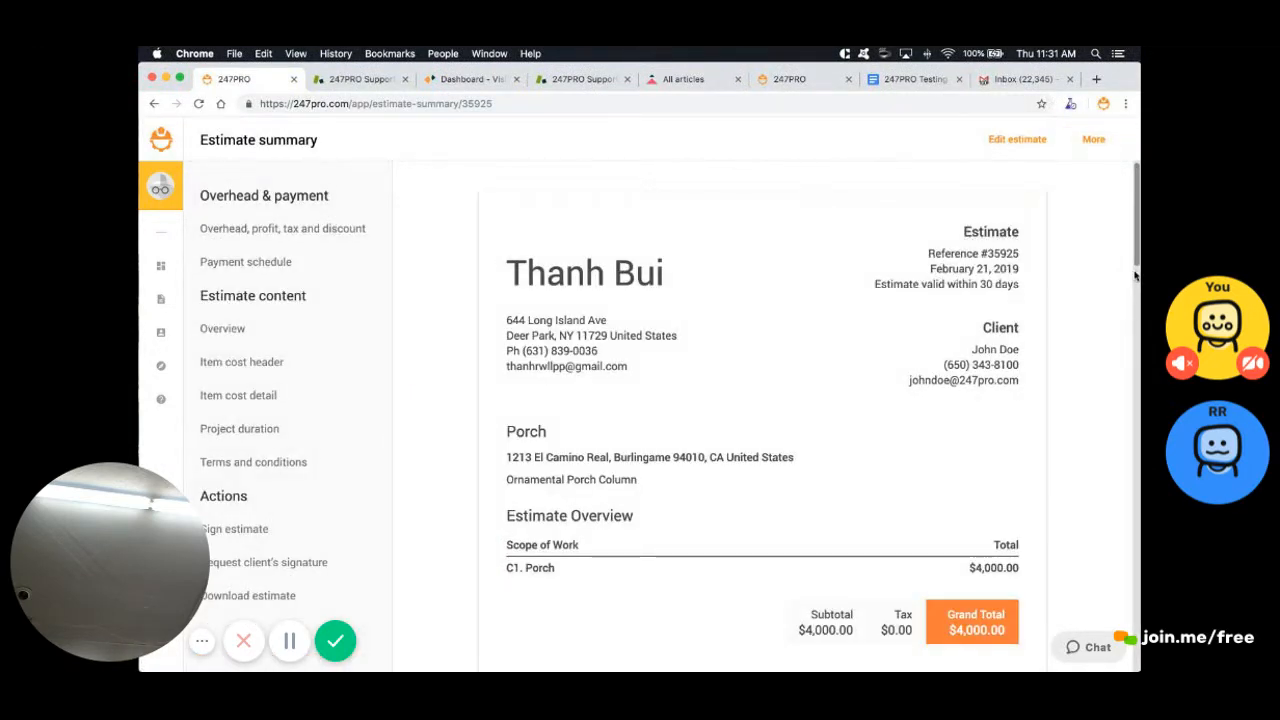
scroll(1135, 275, "down", 10)
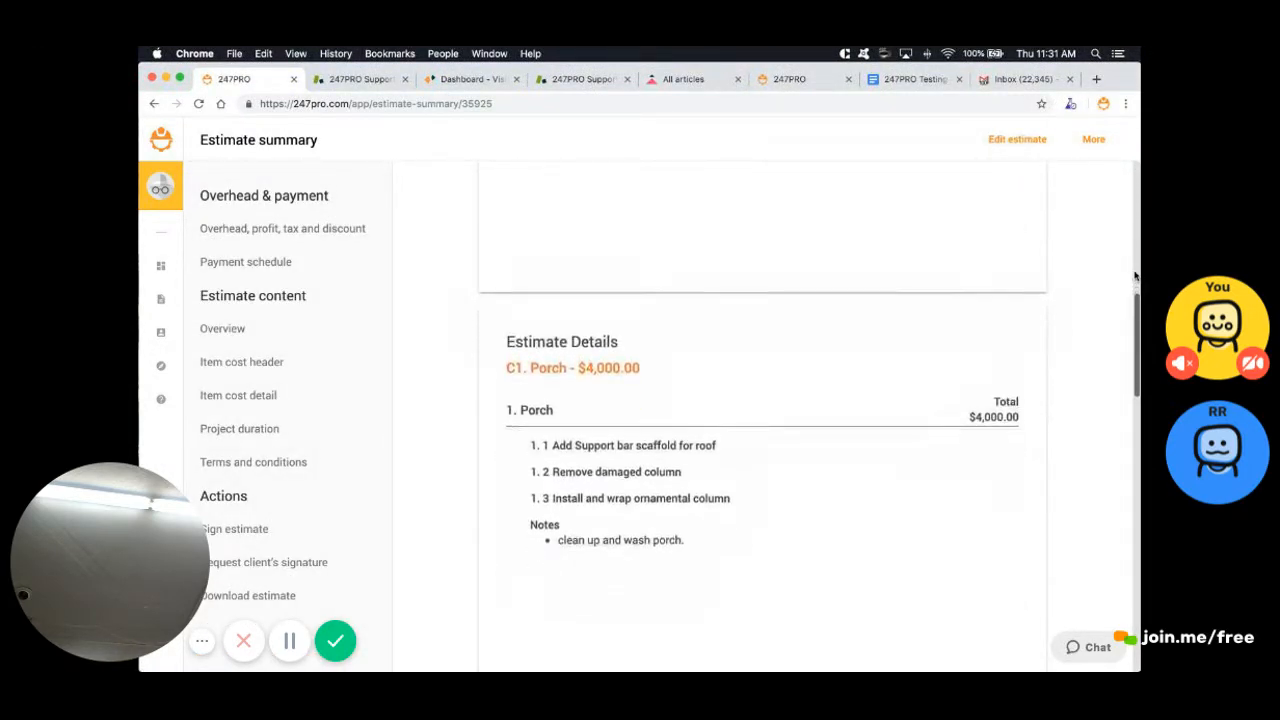
scroll(1135, 275, "down", 1)
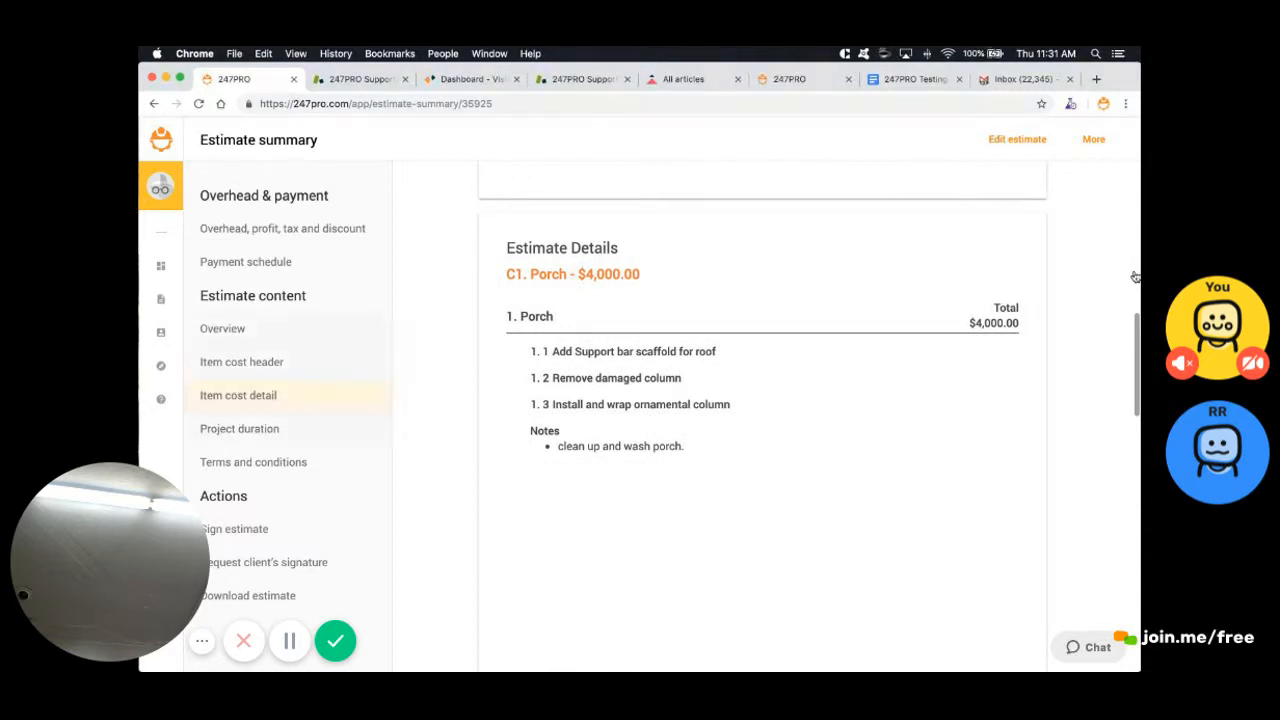
left_click(238, 395)
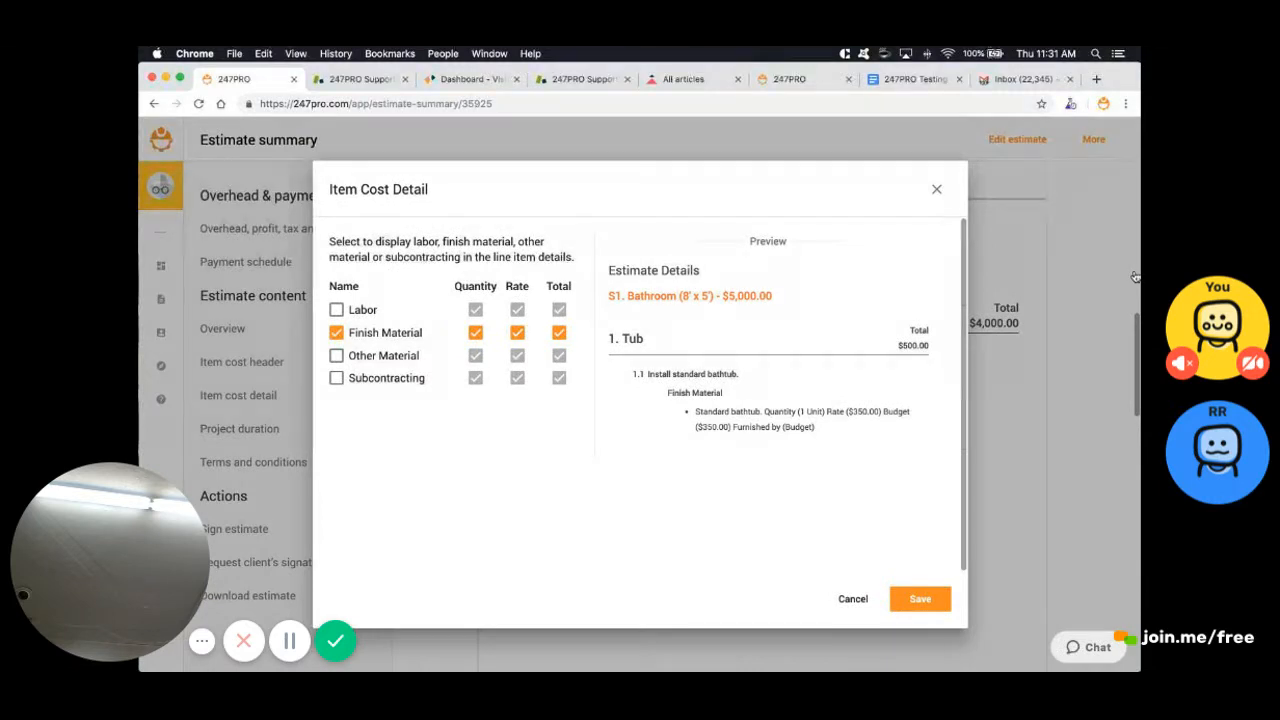
left_click(337, 356)
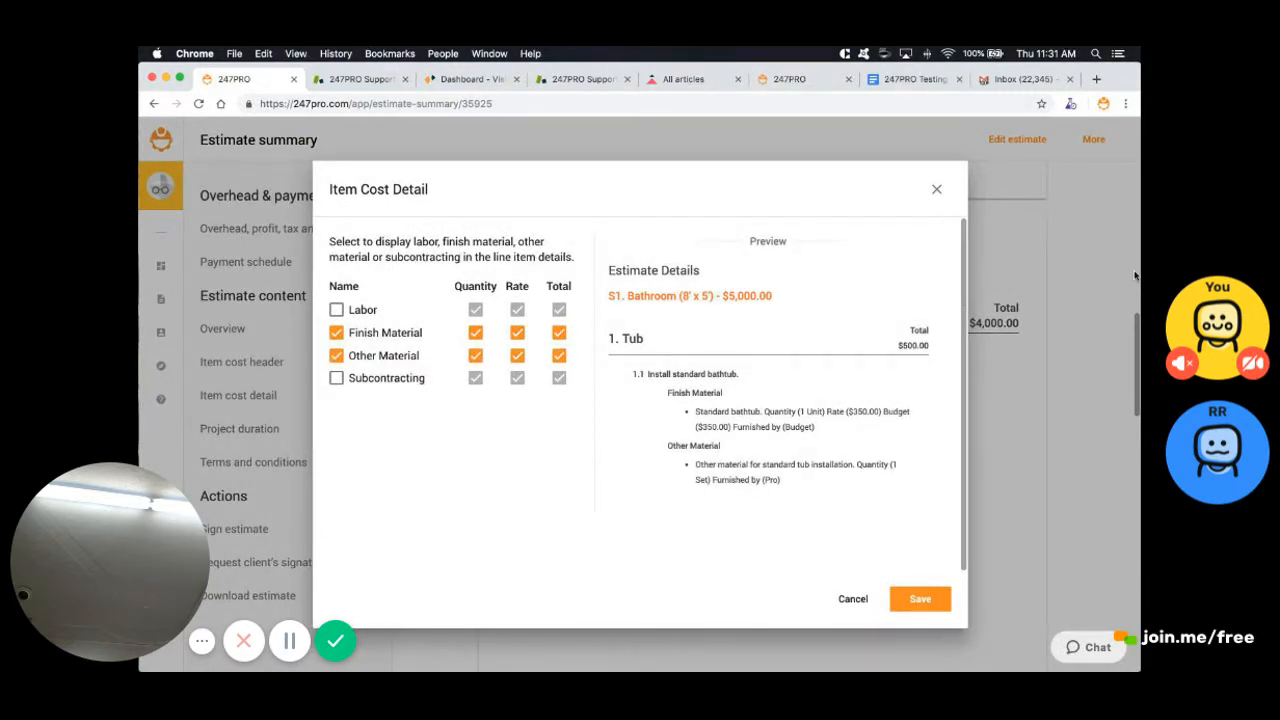
left_click(920, 598)
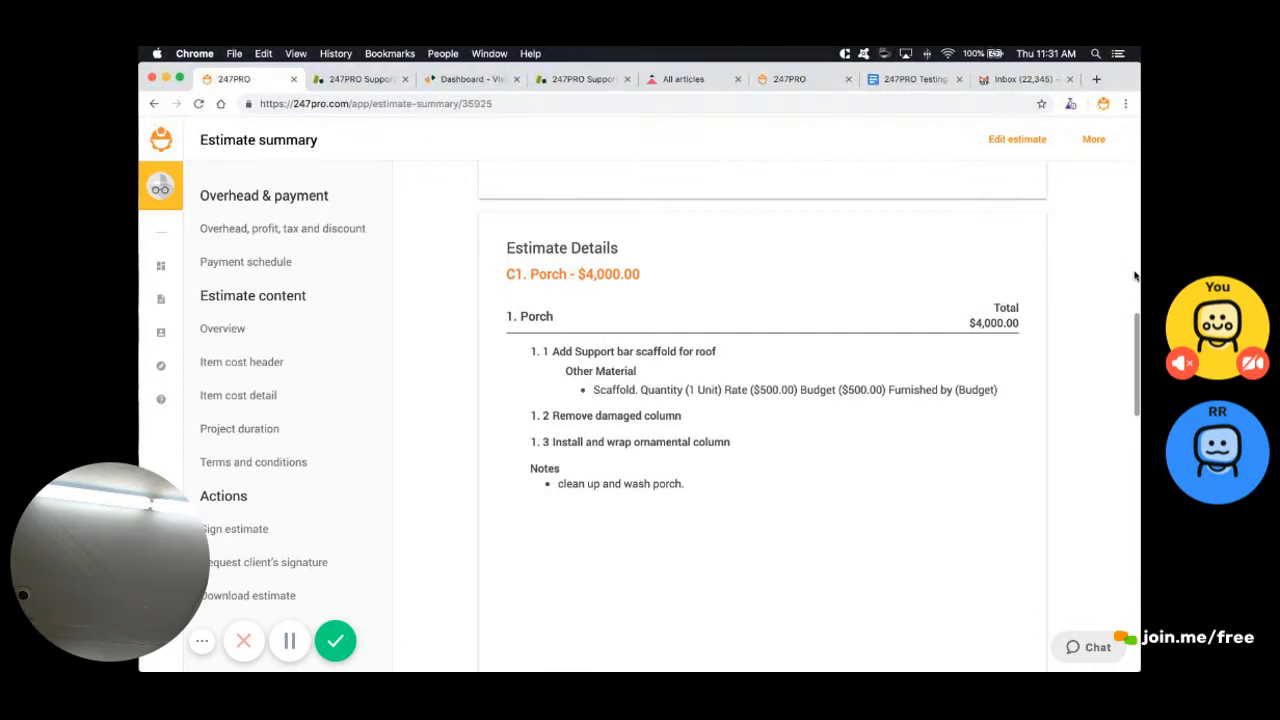
left_click(1017, 139)
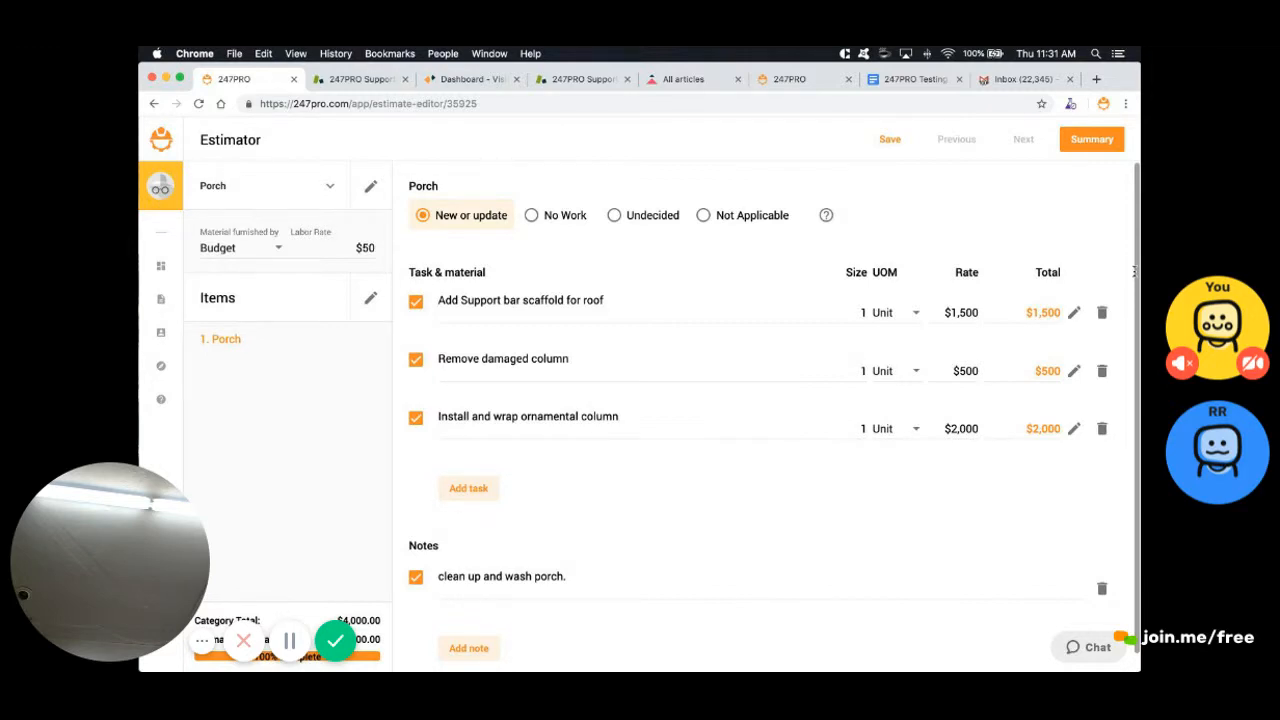
Add a finish material named 'wood' to the ornamental column task, keeping Unit as its unit
left_click_drag(484, 416, 577, 416)
left_click(1073, 428)
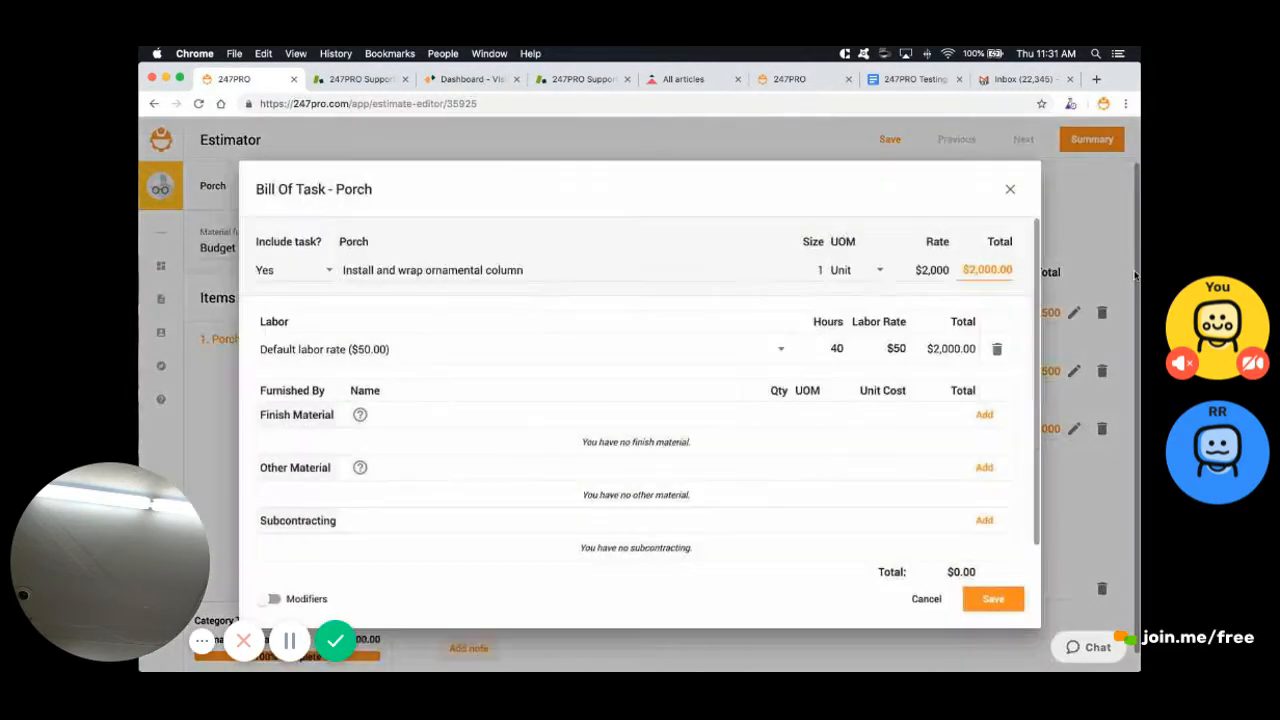
left_click(984, 414)
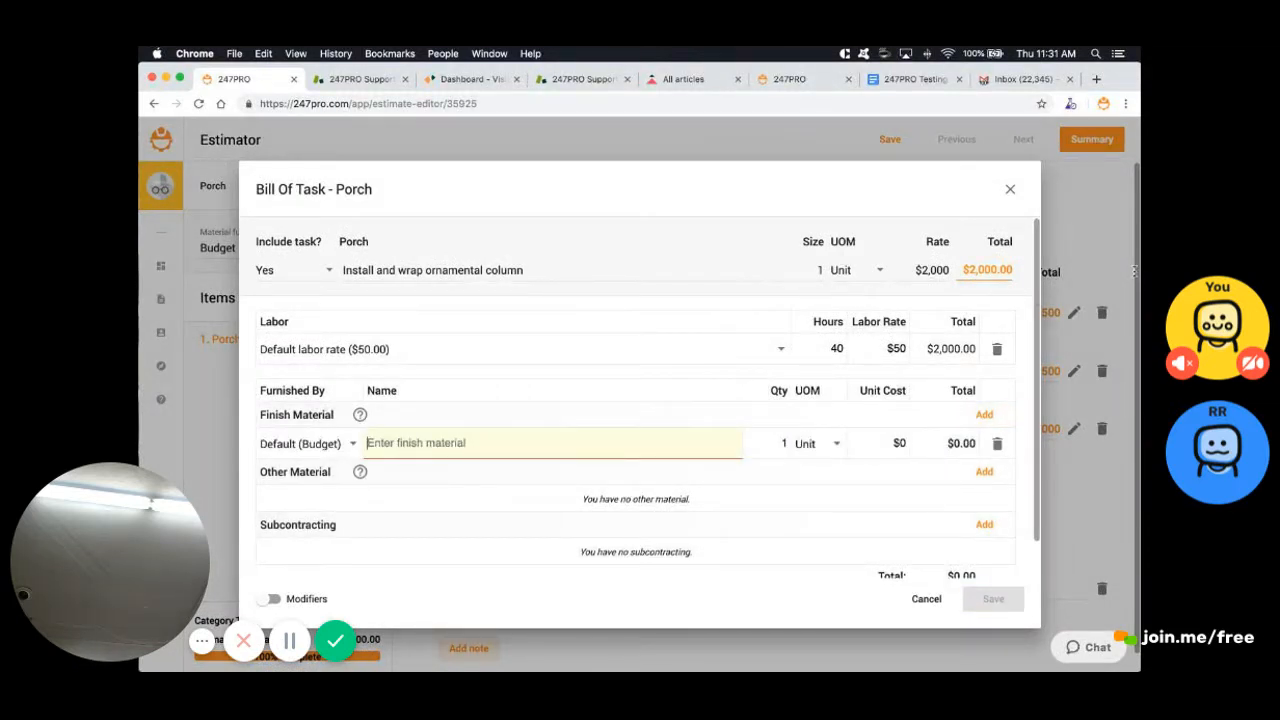
type("wood")
key("Tab")
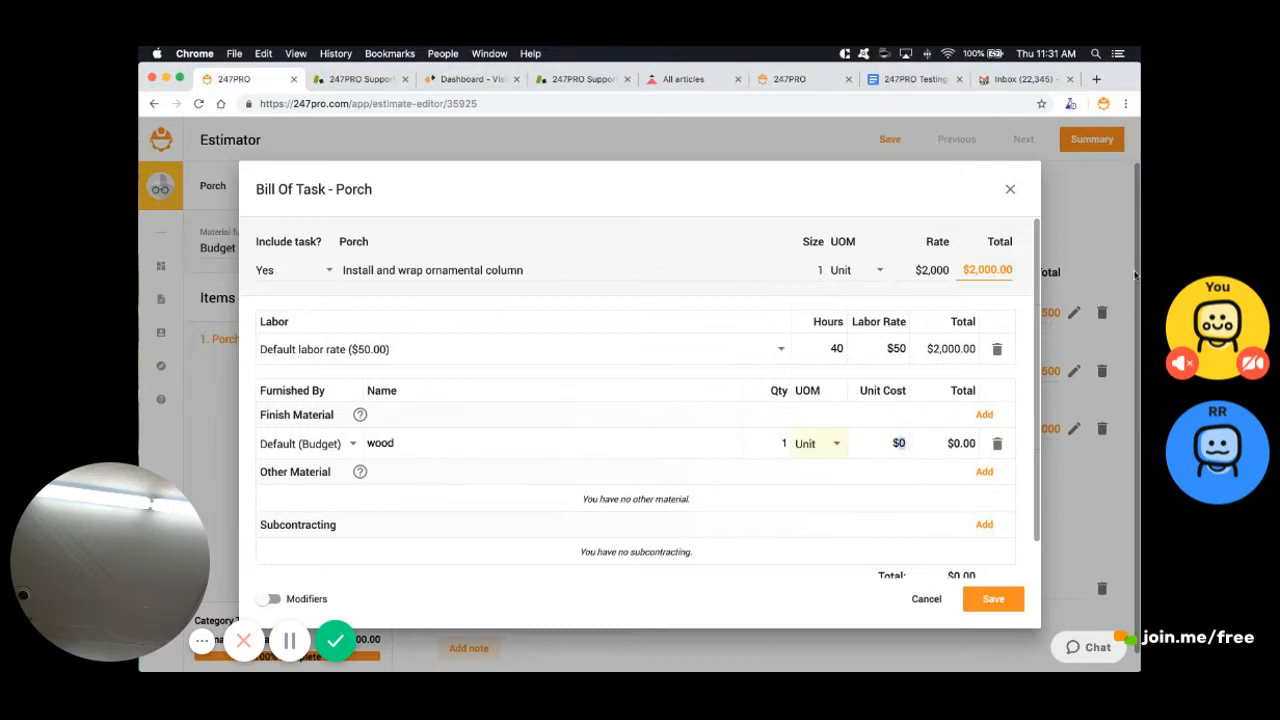
left_click(820, 443)
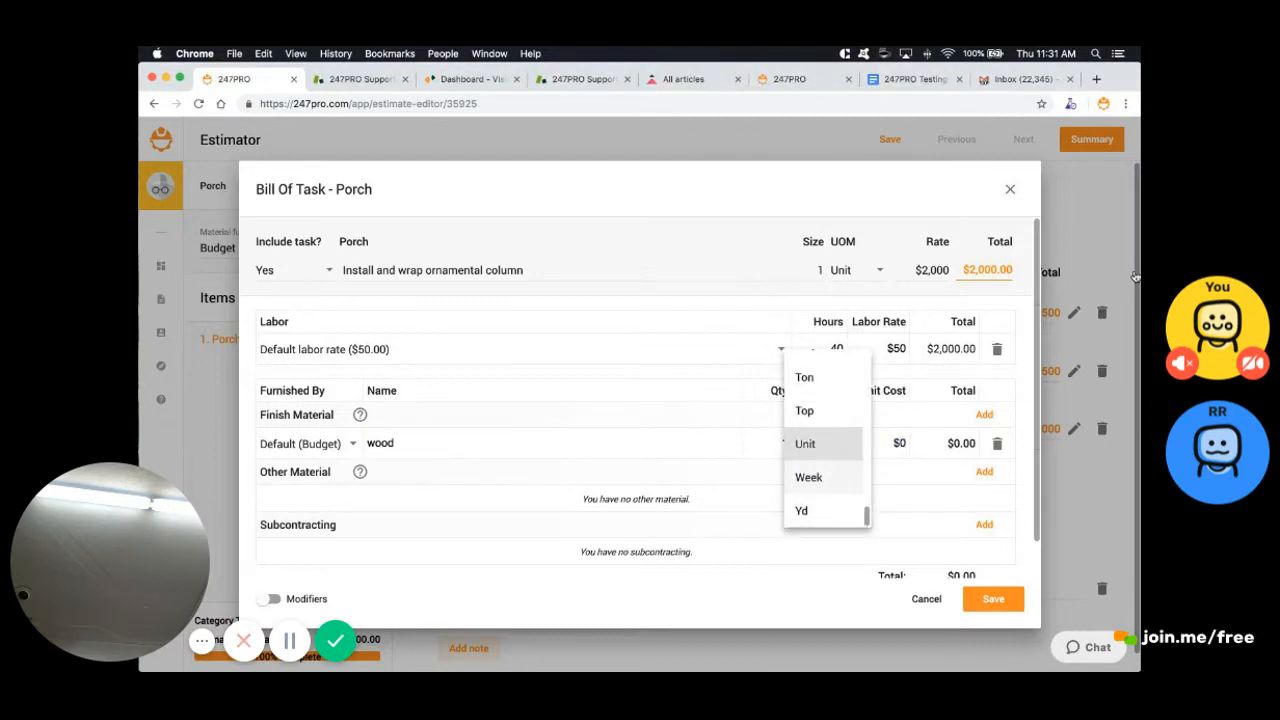
scroll(826, 443, "up", 2)
scroll(826, 443, "up", 5)
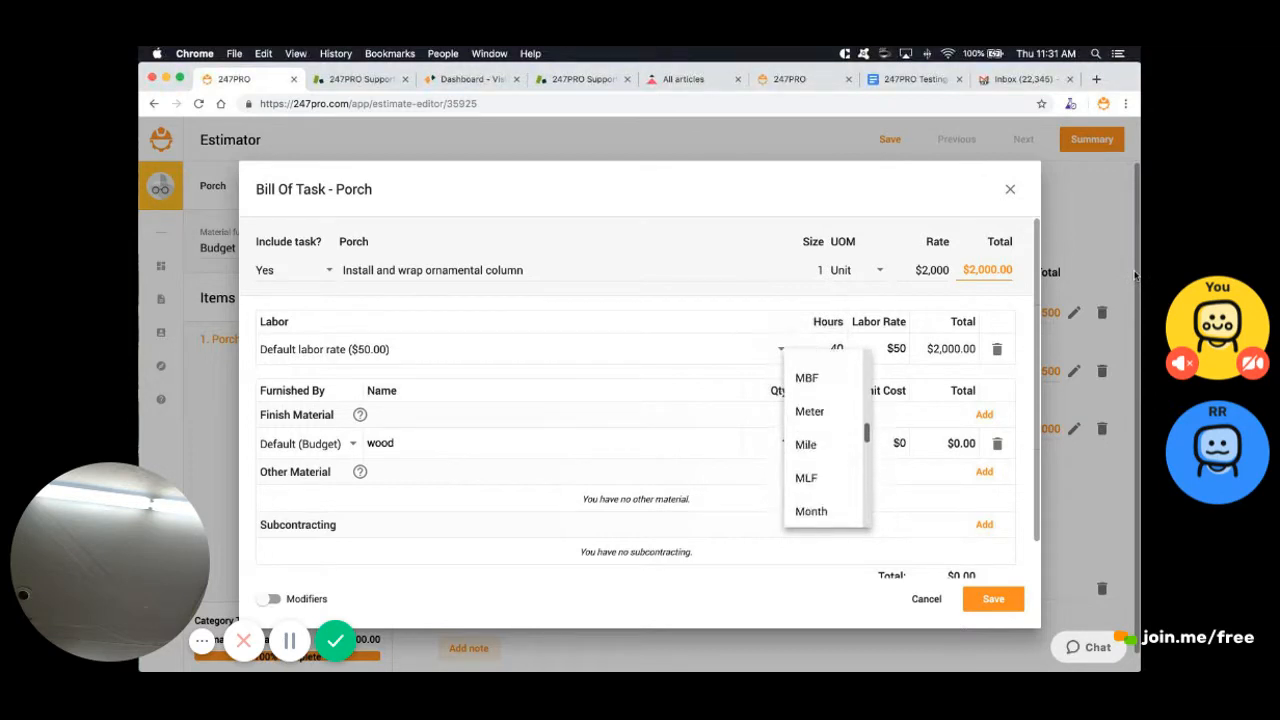
scroll(826, 443, "down", 5)
left_click(885, 443)
Set the wood to quantity 5 at $200 unit cost and save the task
left_click(892, 443)
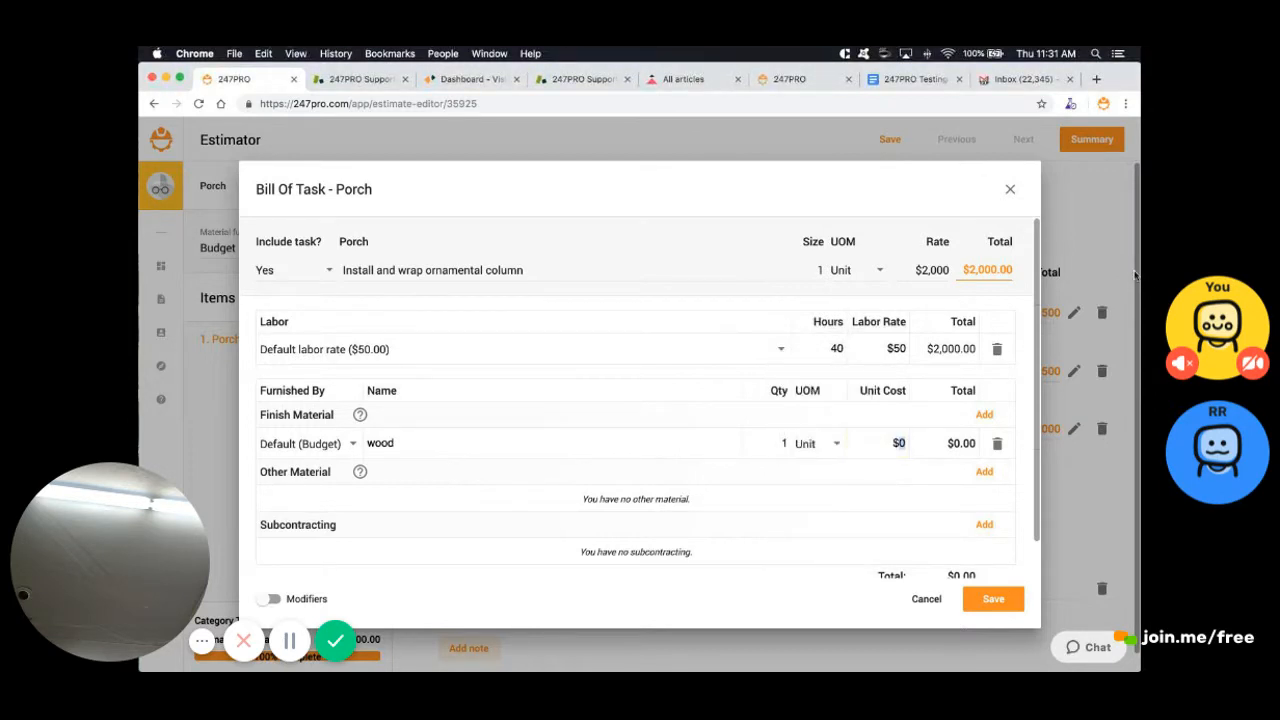
left_click(782, 443)
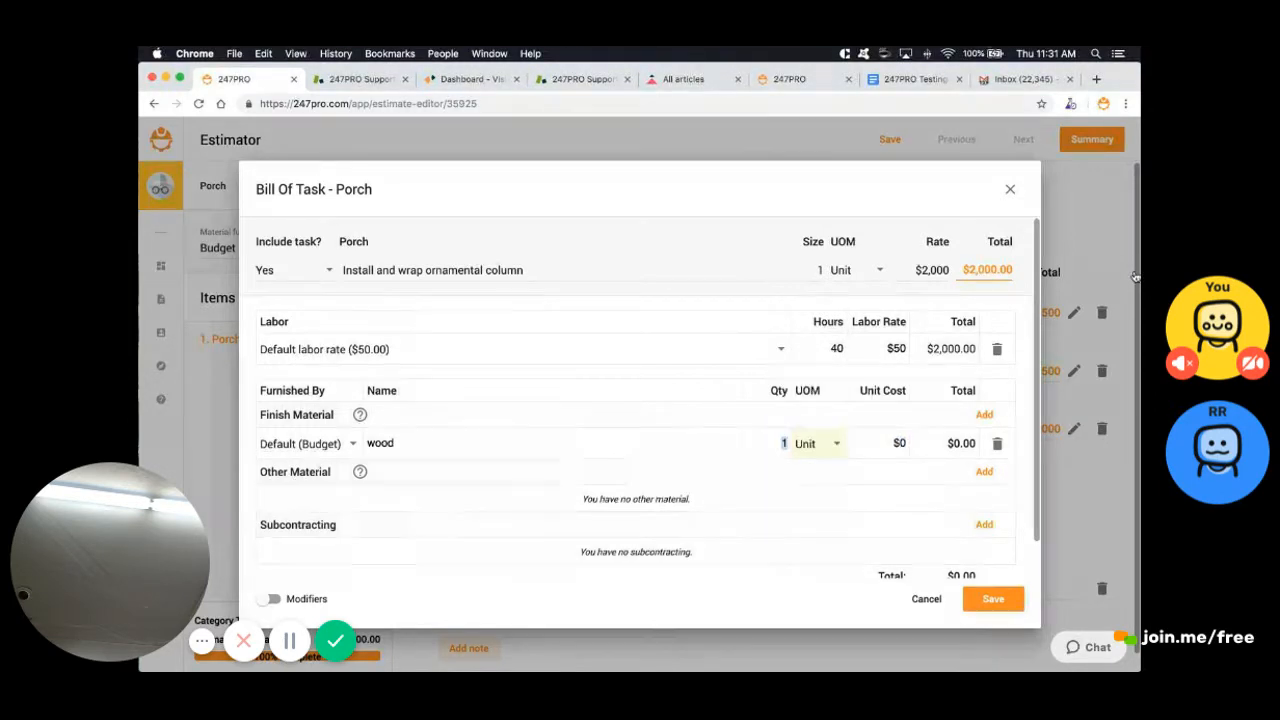
type("10")
key("BackSpace")
key("BackSpace")
type("5")
key("Tab")
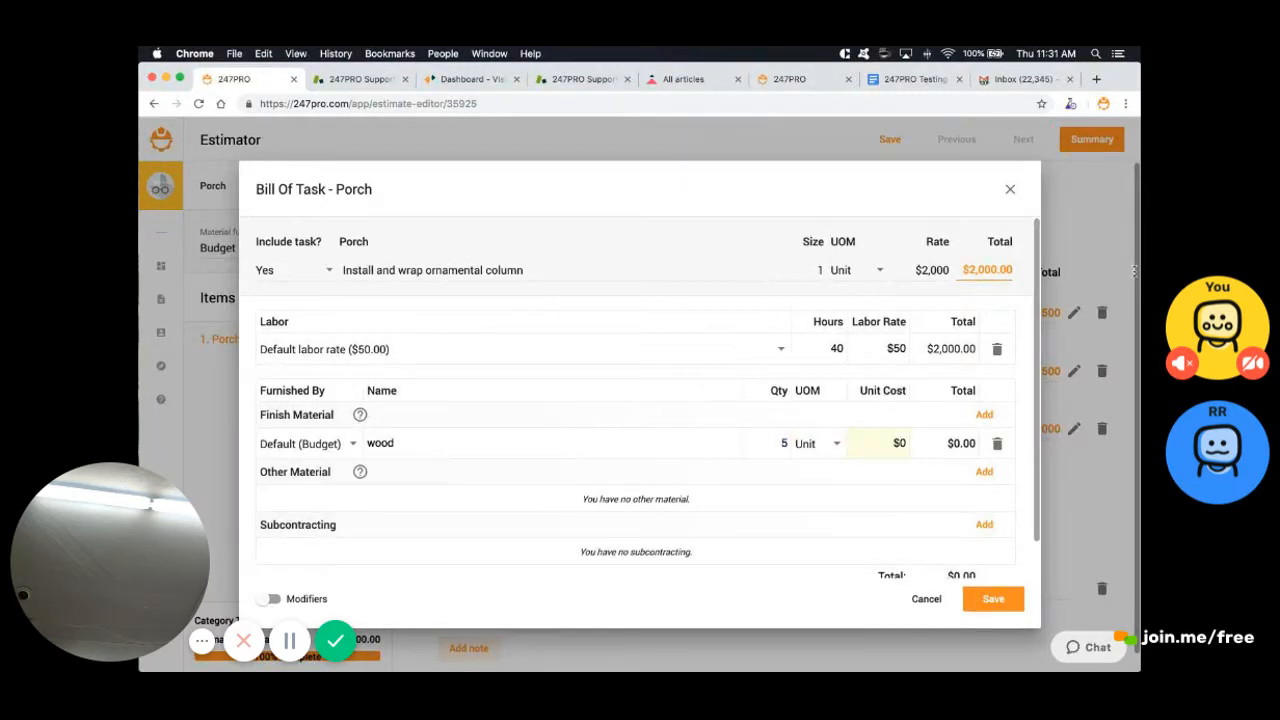
key("Tab")
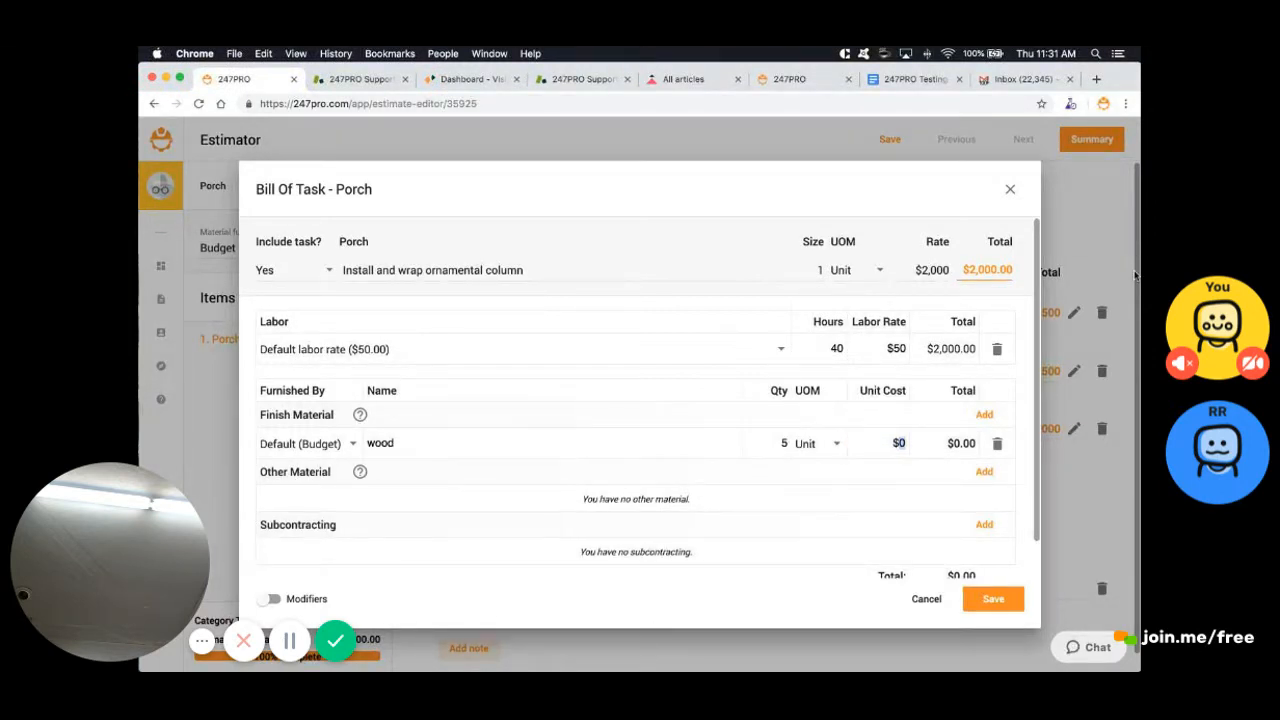
type("400")
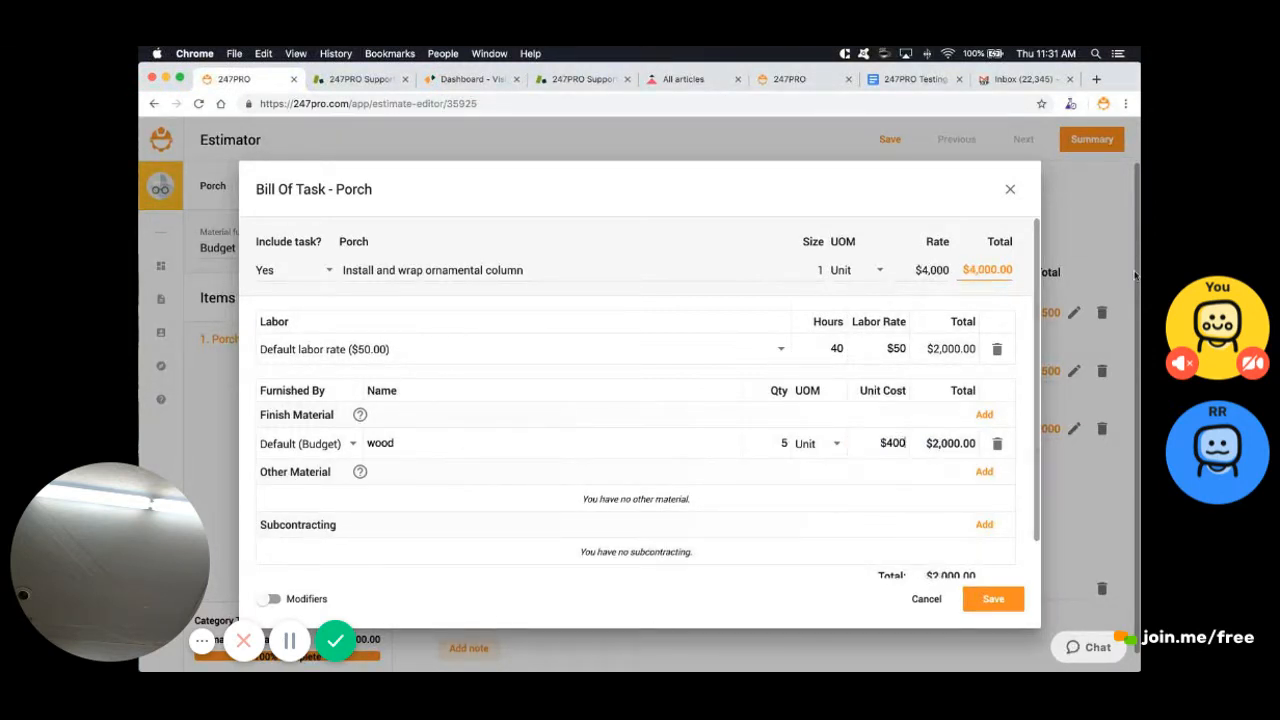
key("super+a")
type("2")
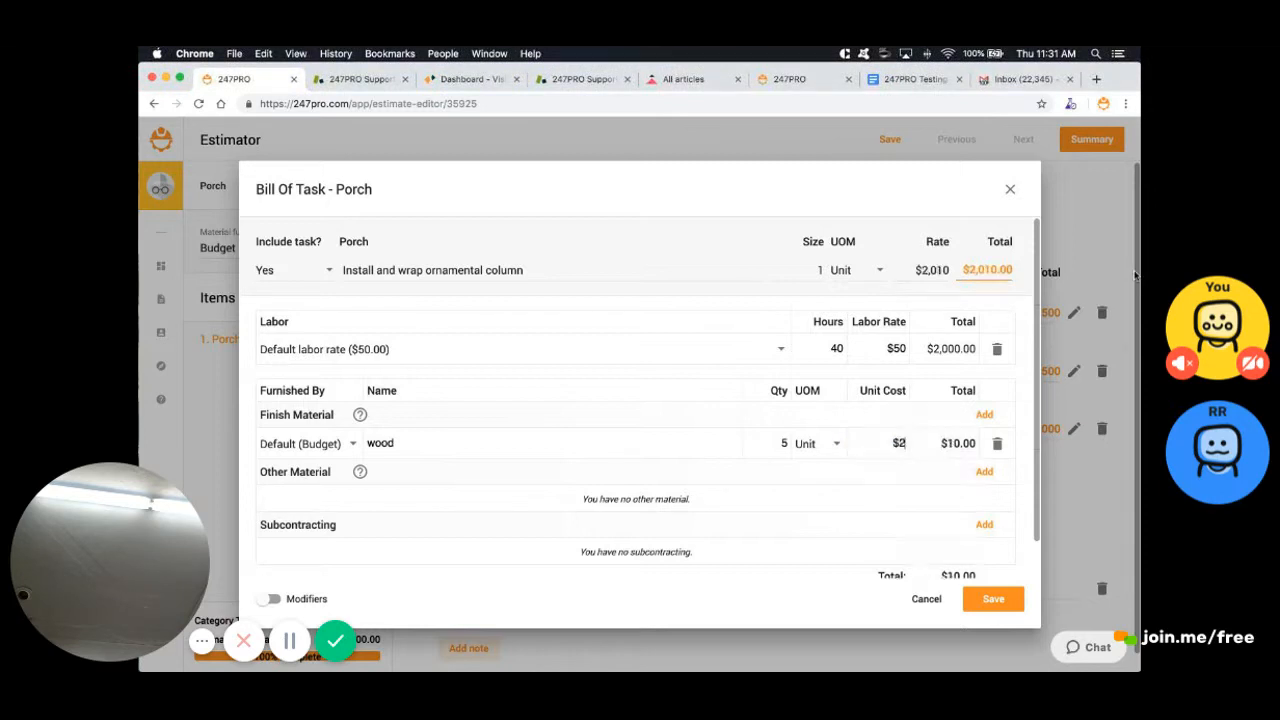
type("00")
key("Return")
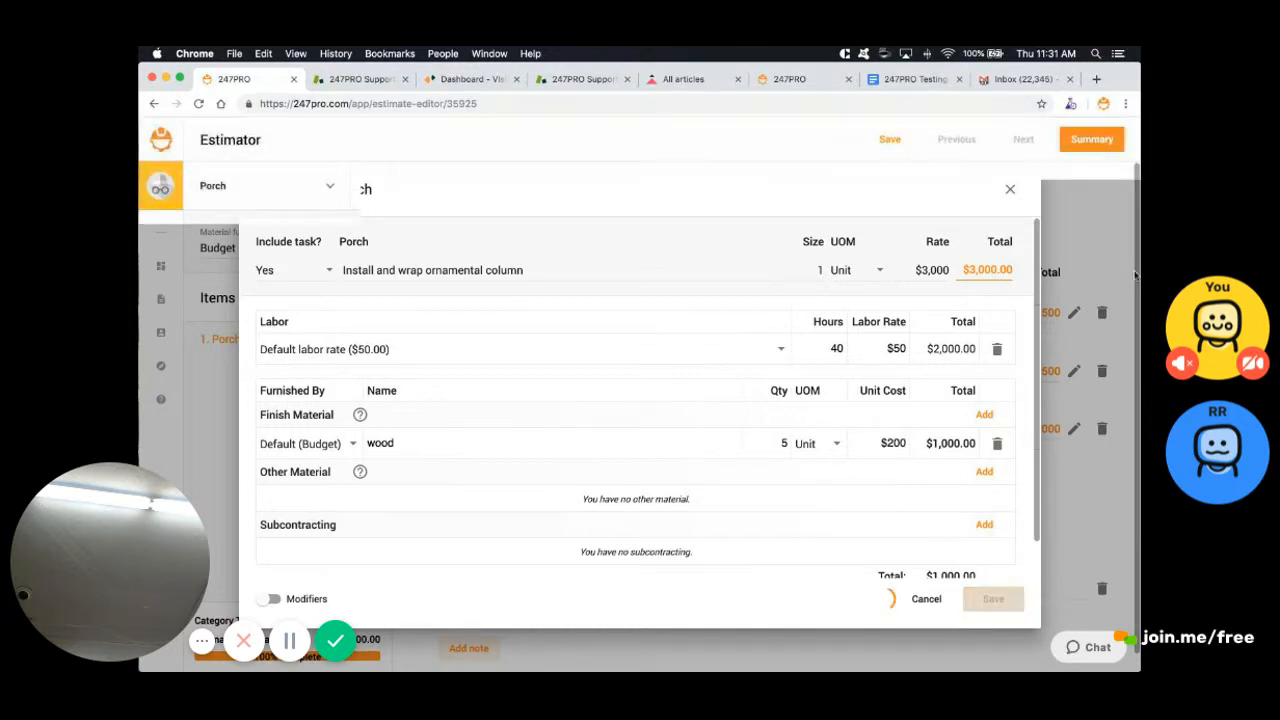
left_click(1092, 139)
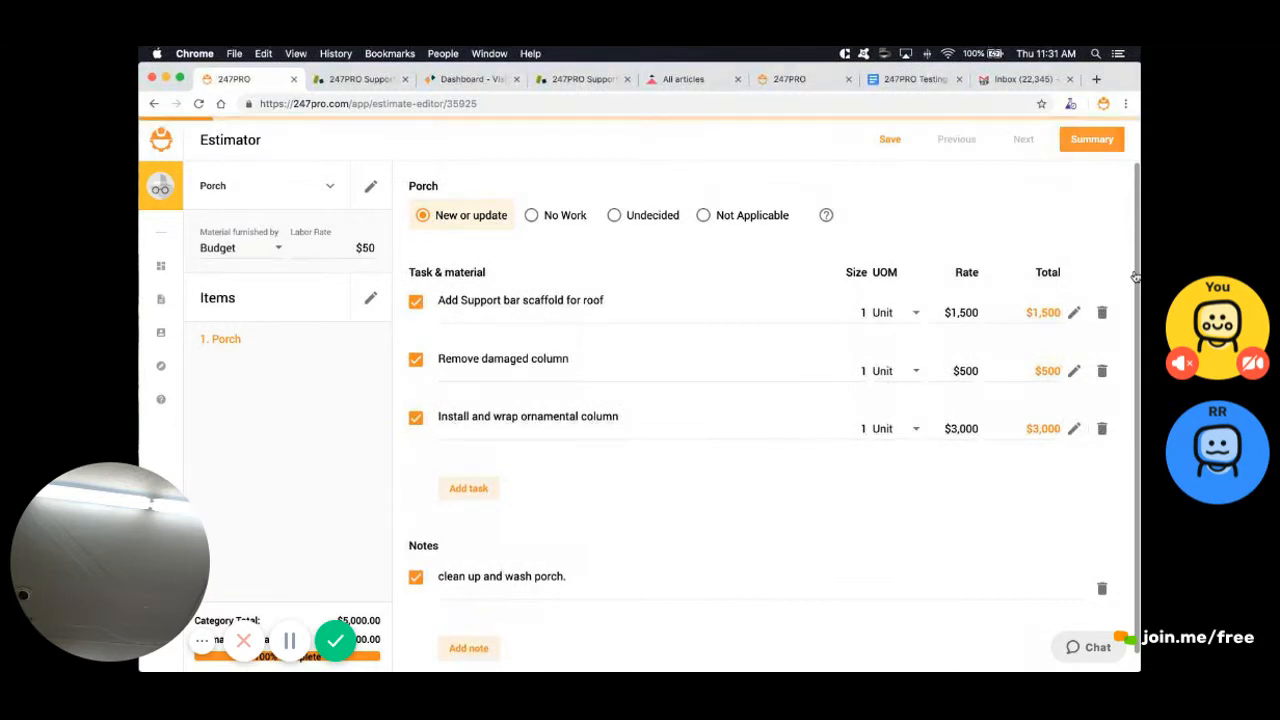
scroll(1135, 276, "down", 2)
scroll(1135, 276, "down", 6)
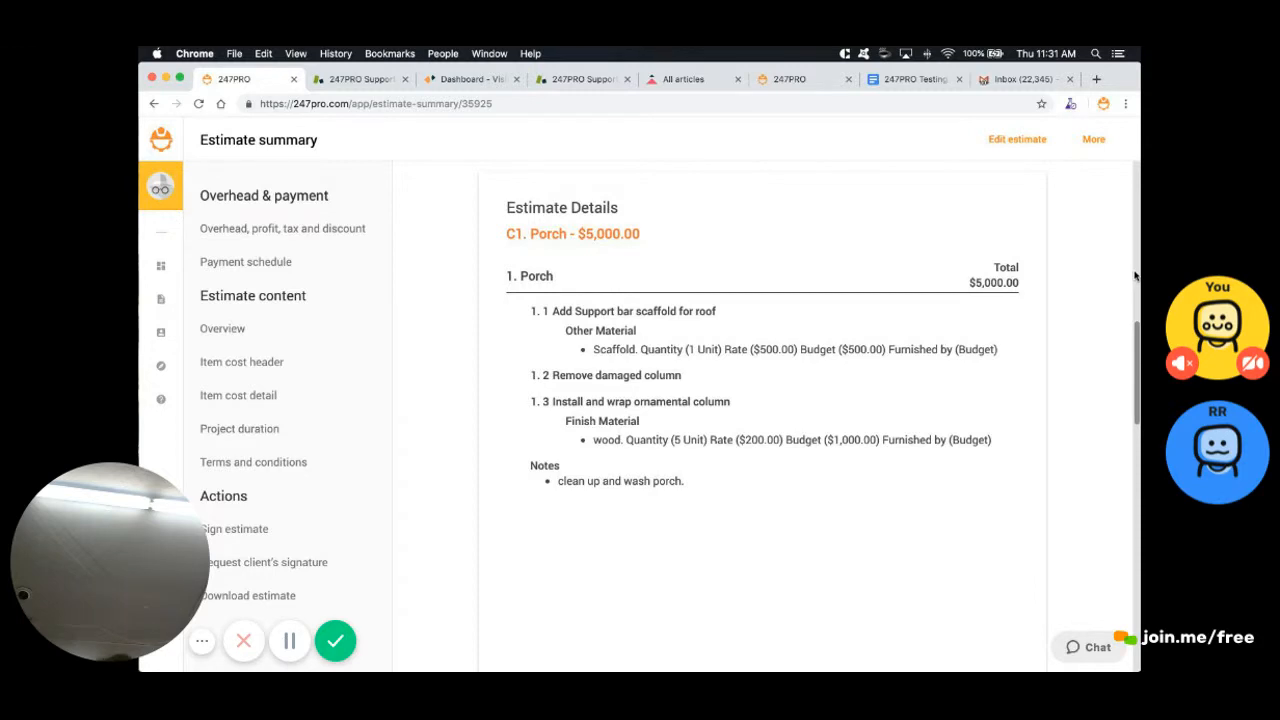
scroll(1135, 276, "down", 2)
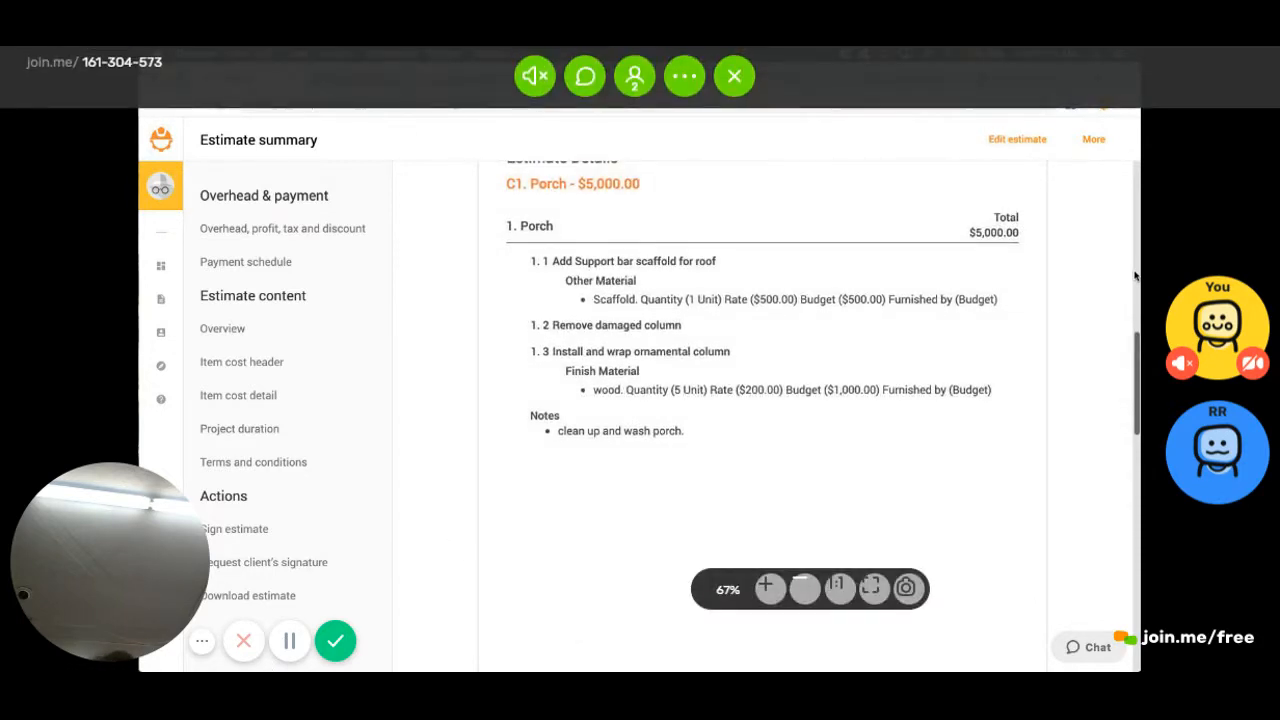
scroll(1135, 276, "up", 2)
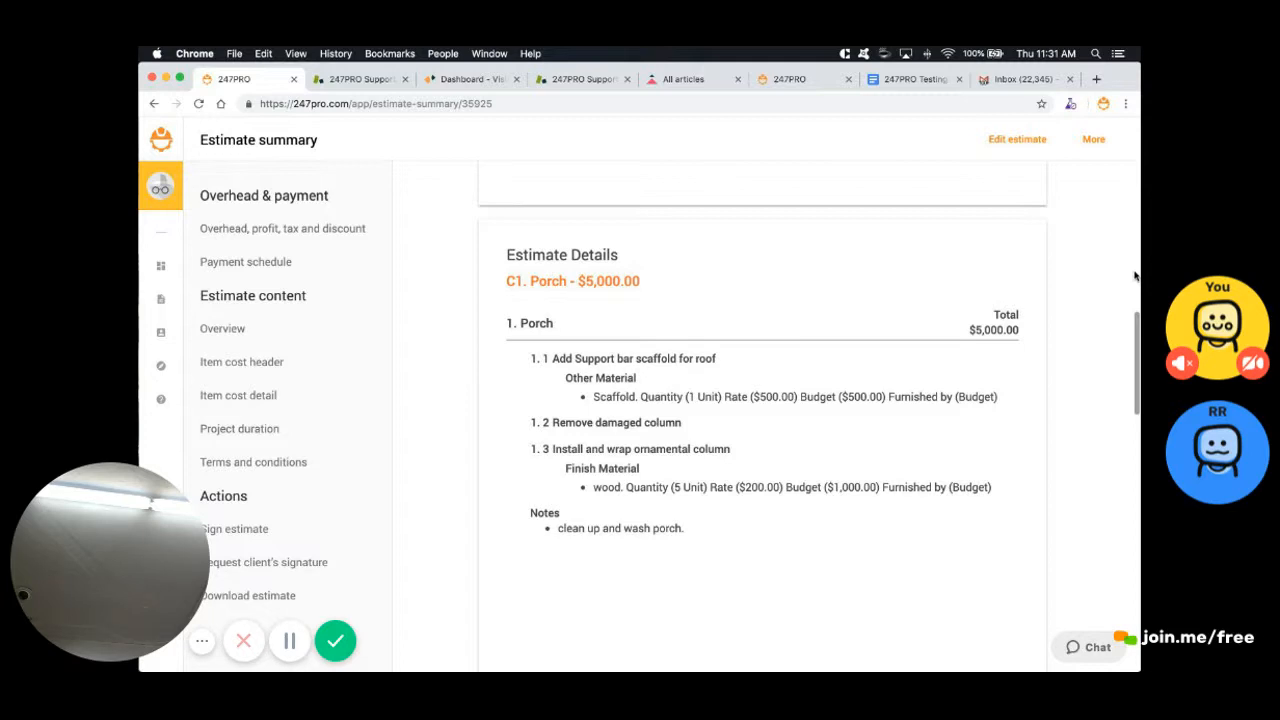
left_click(1017, 139)
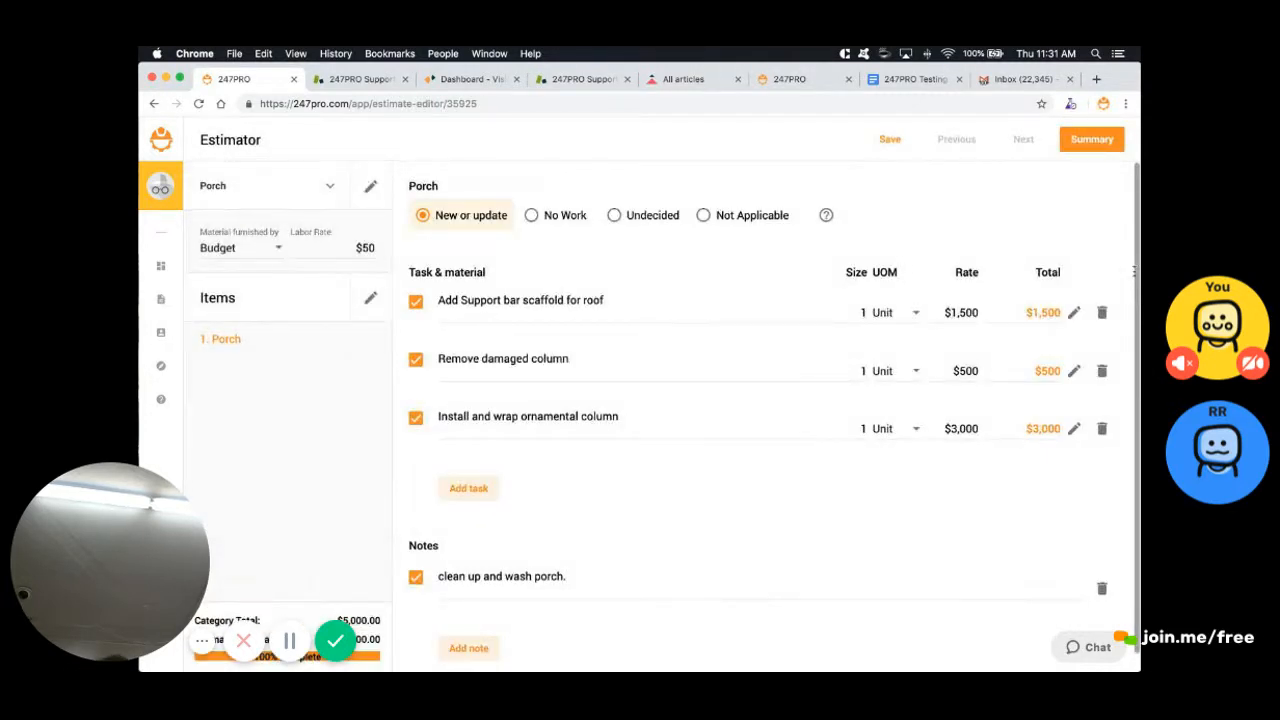
Add a 'disposal fee' other material at $400, furnished by Default (Budget), to Remove damaged column
mouse_move(451, 358)
left_mouse_down()
mouse_move(568, 358)
mouse_move(530, 358)
mouse_move(552, 358)
left_mouse_up()
left_click(1074, 371)
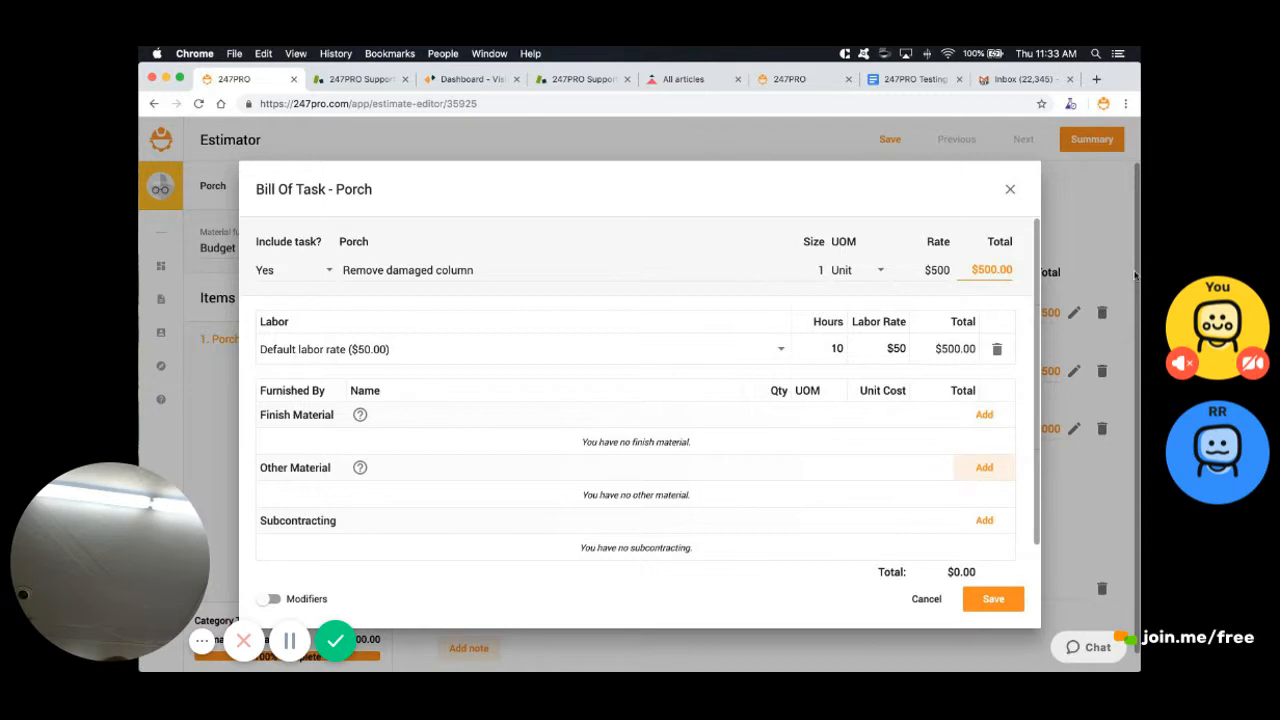
left_click(984, 467)
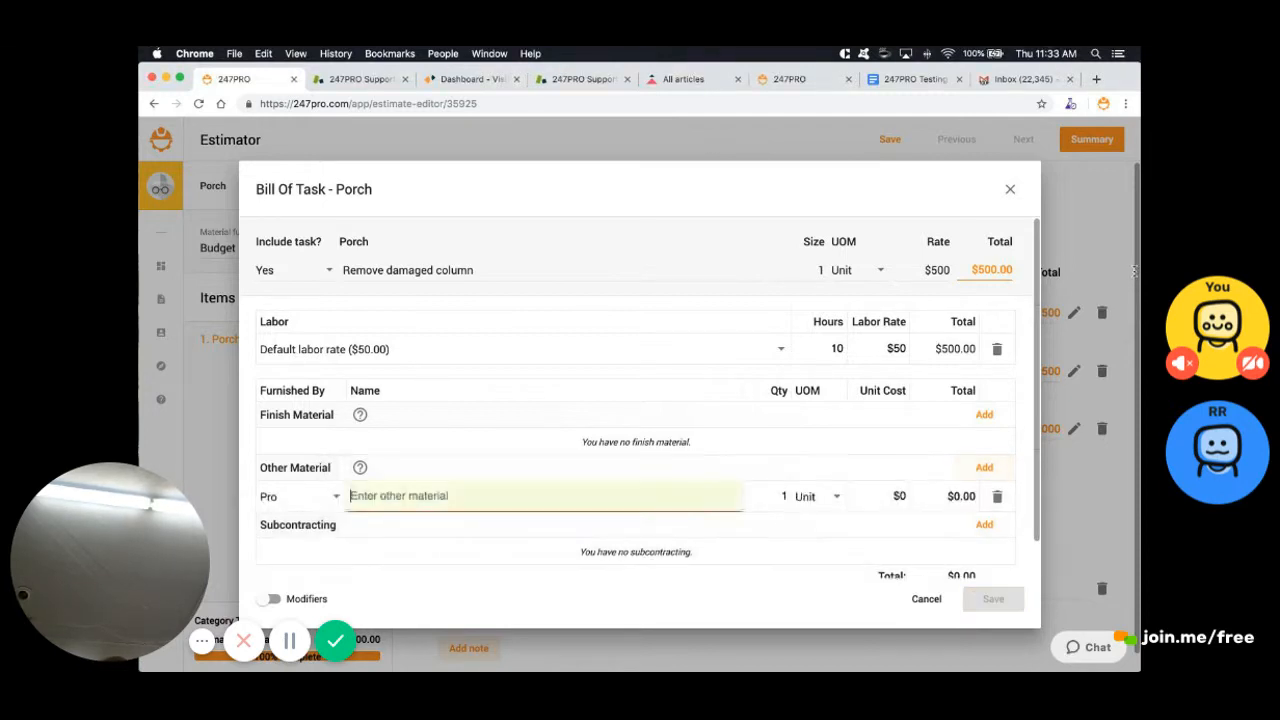
left_click(305, 496)
left_click(322, 434)
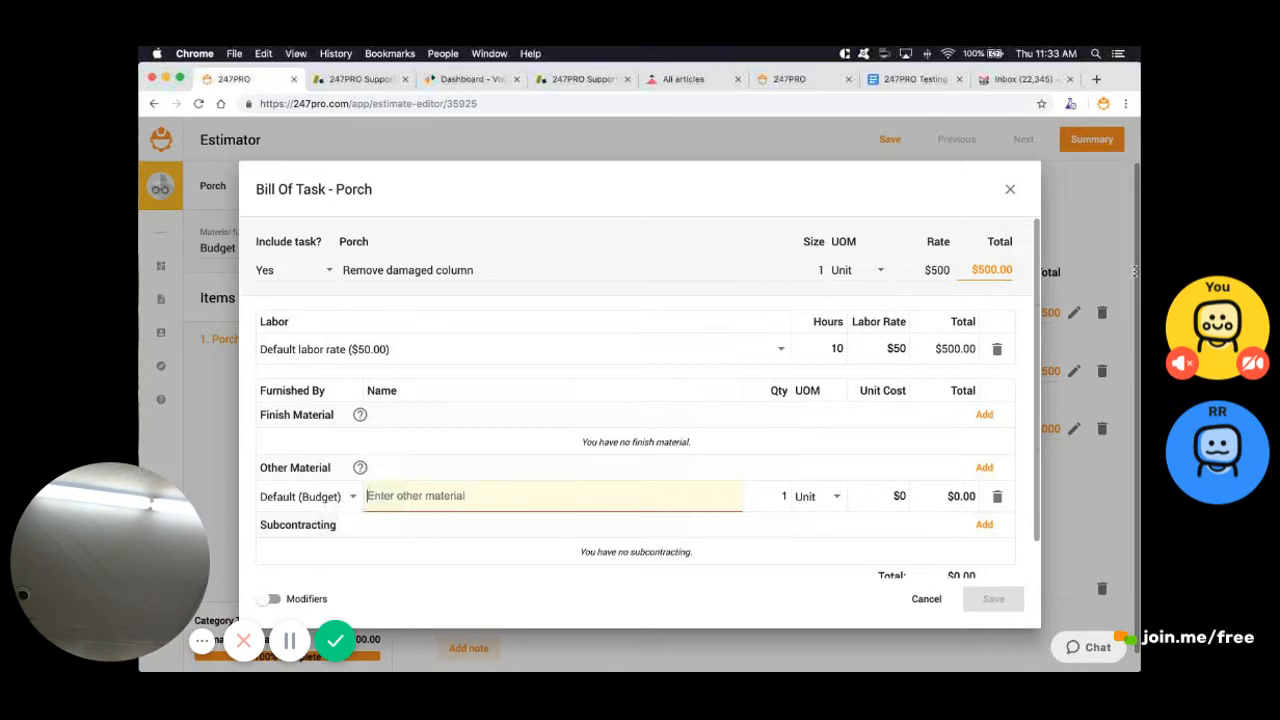
type("disposal fee")
key("Tab")
key("Tab")
key("Tab")
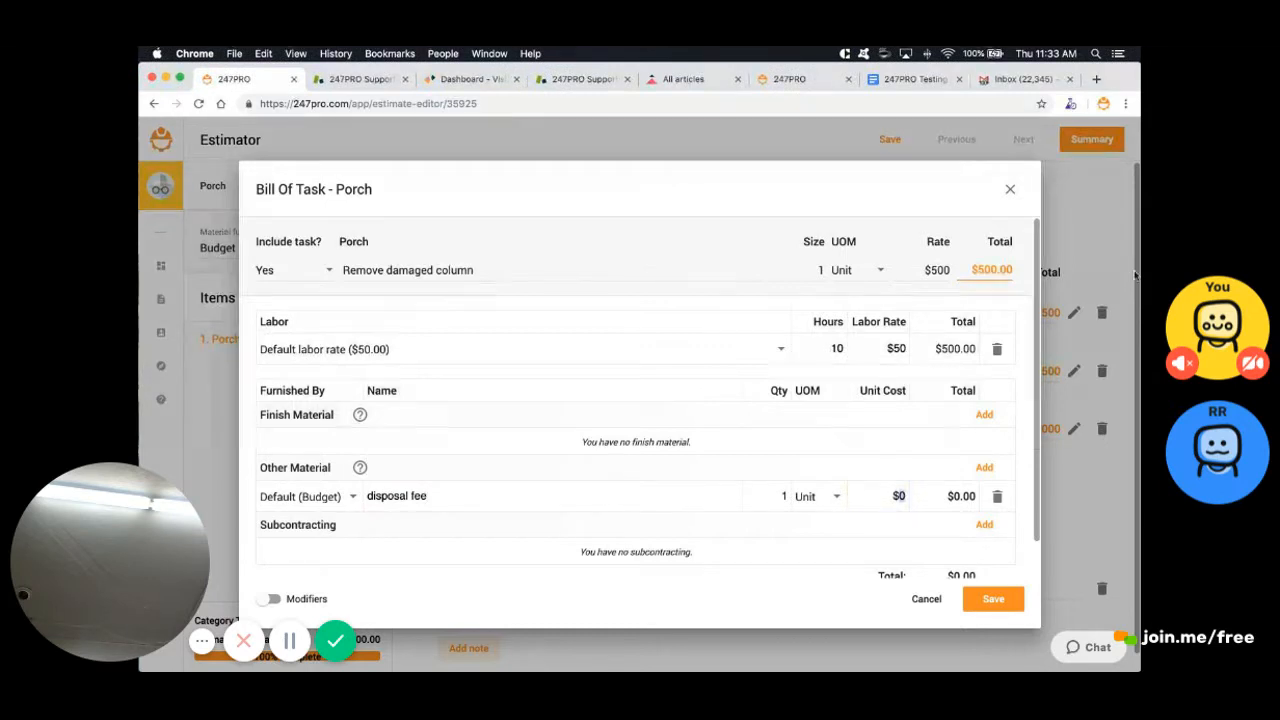
type("400")
key("Return")
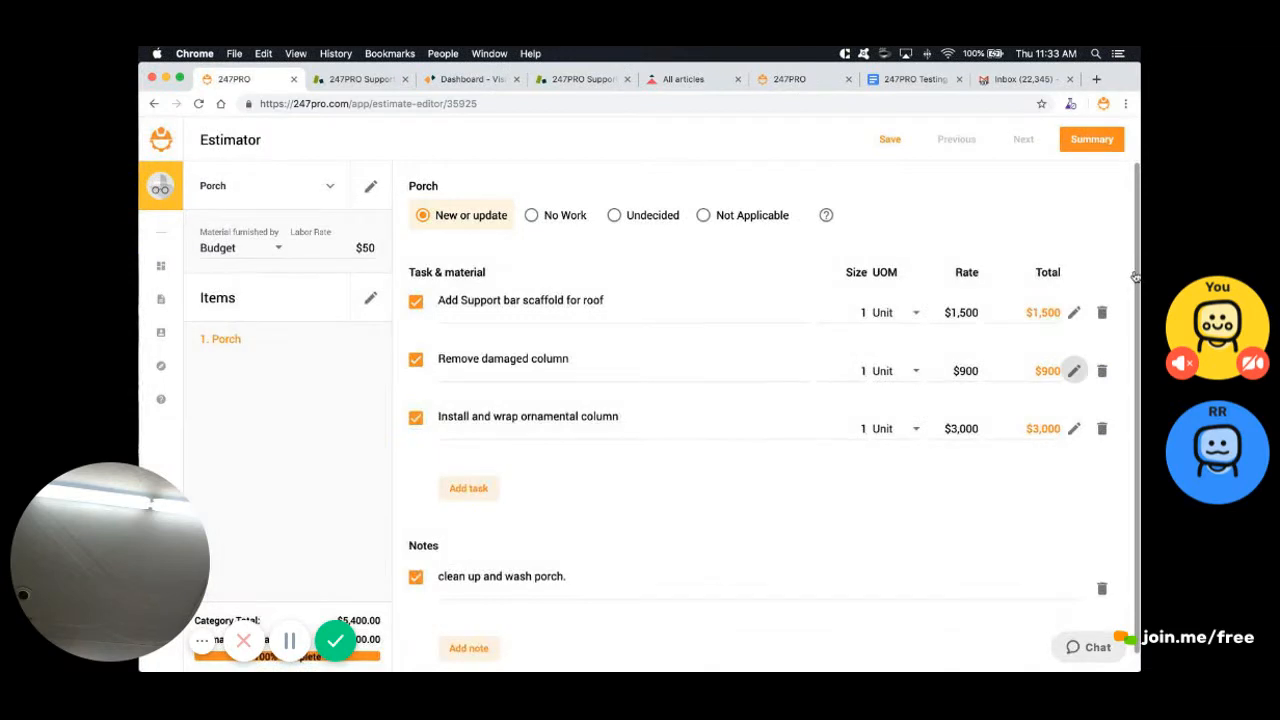
left_click(1092, 139)
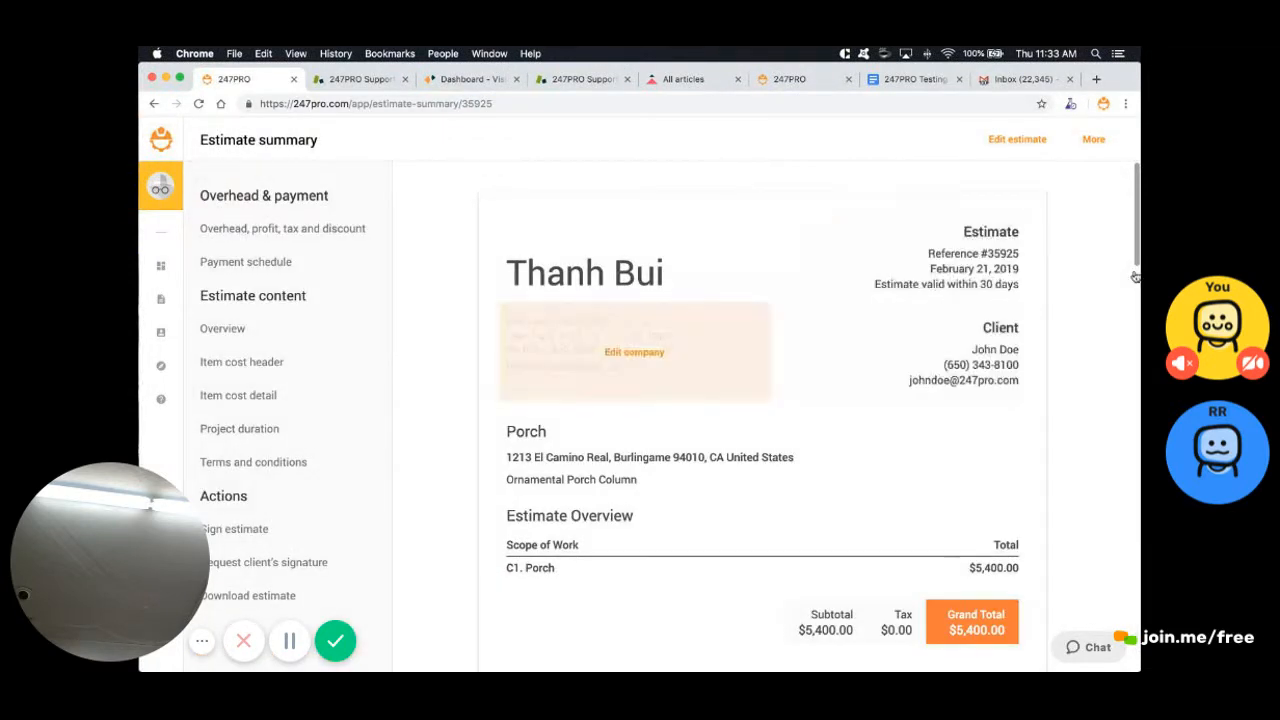
scroll(640, 350, "down", 2)
scroll(1133, 272, "down", 5)
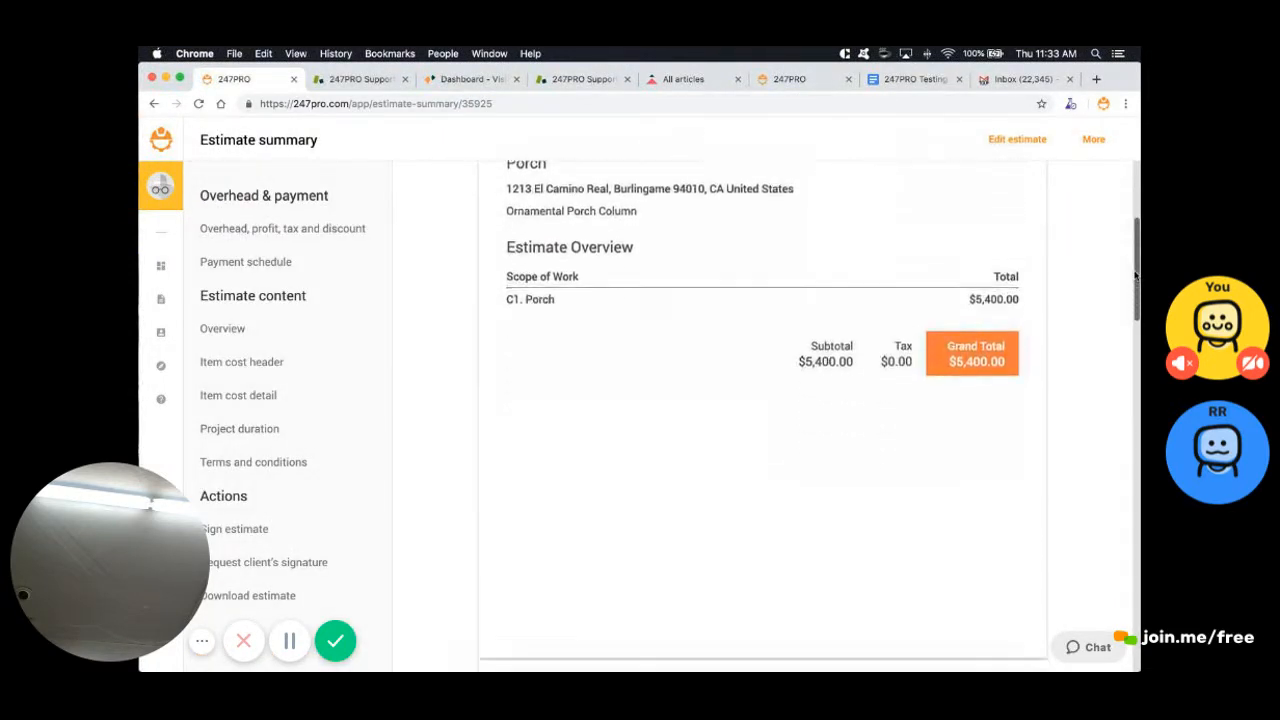
scroll(1135, 276, "down", 3)
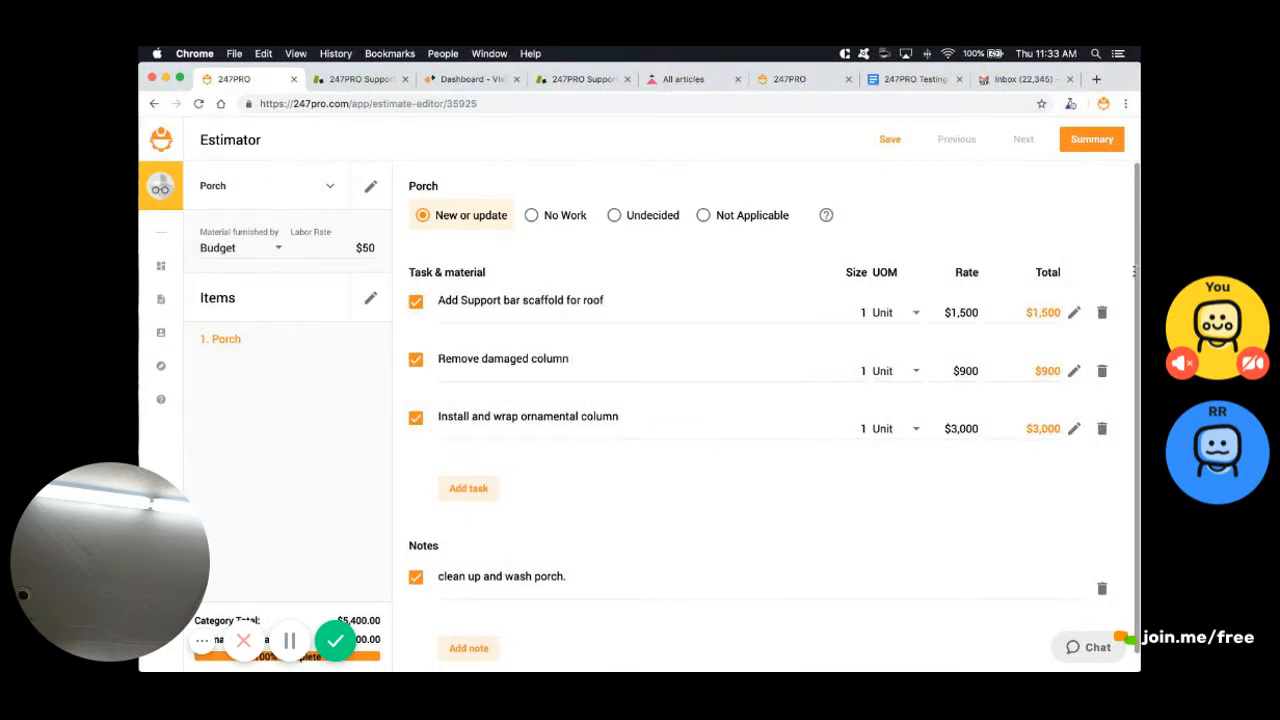
Review the scaffold task's Bill of Task, keeping the $50 labor rate unchanged
key("Tab")
left_click(1135, 276)
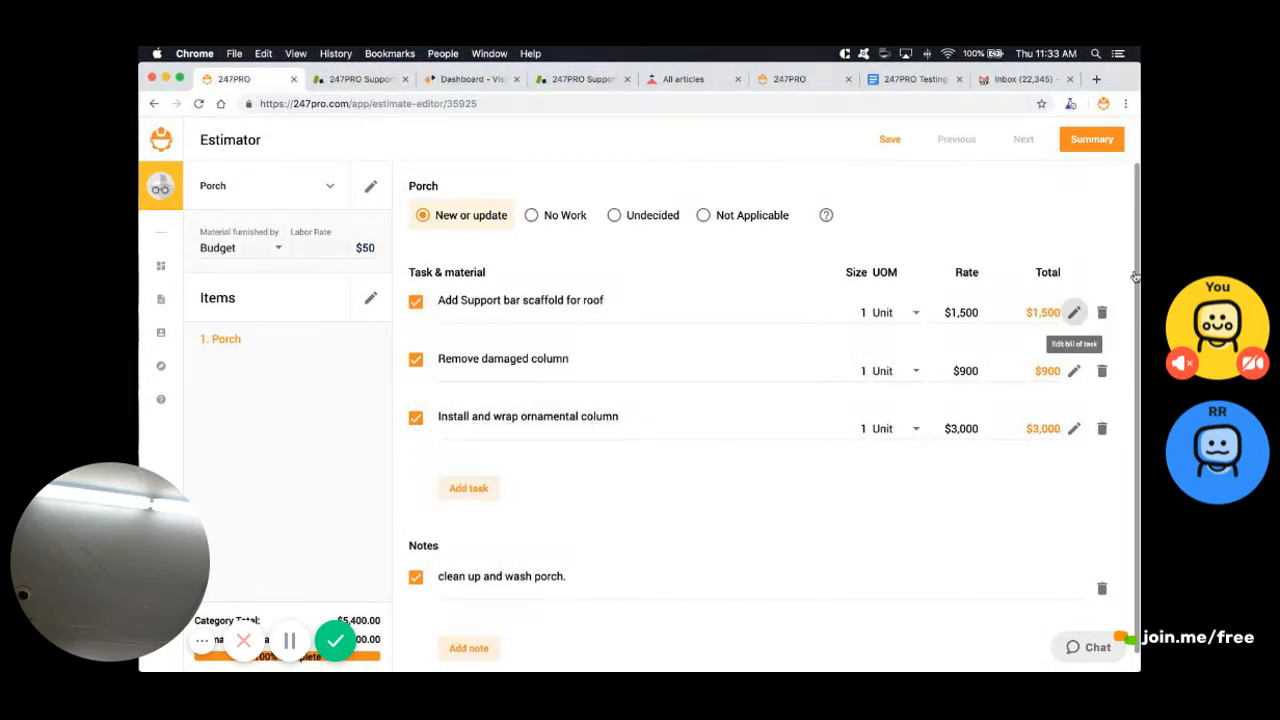
left_click(1073, 312)
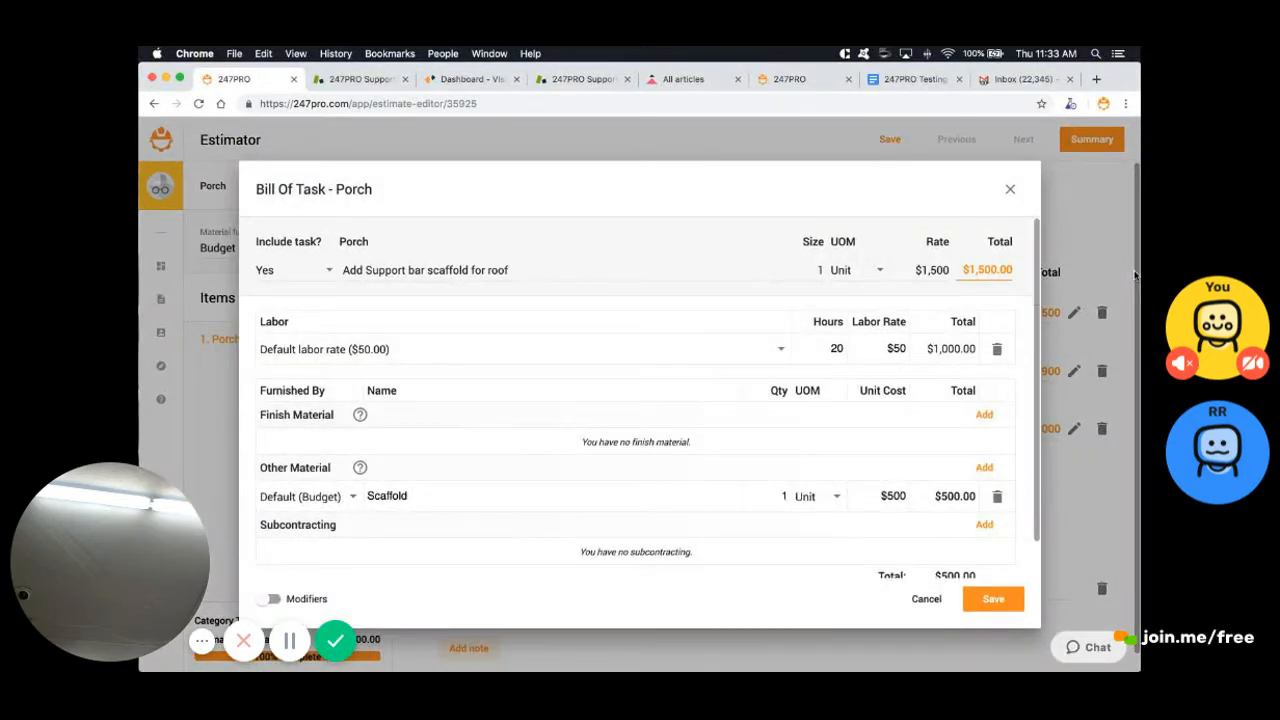
mouse_move(1037, 300)
left_mouse_down()
mouse_move(1037, 330)
mouse_move(1037, 298)
left_mouse_up()
left_click(887, 349)
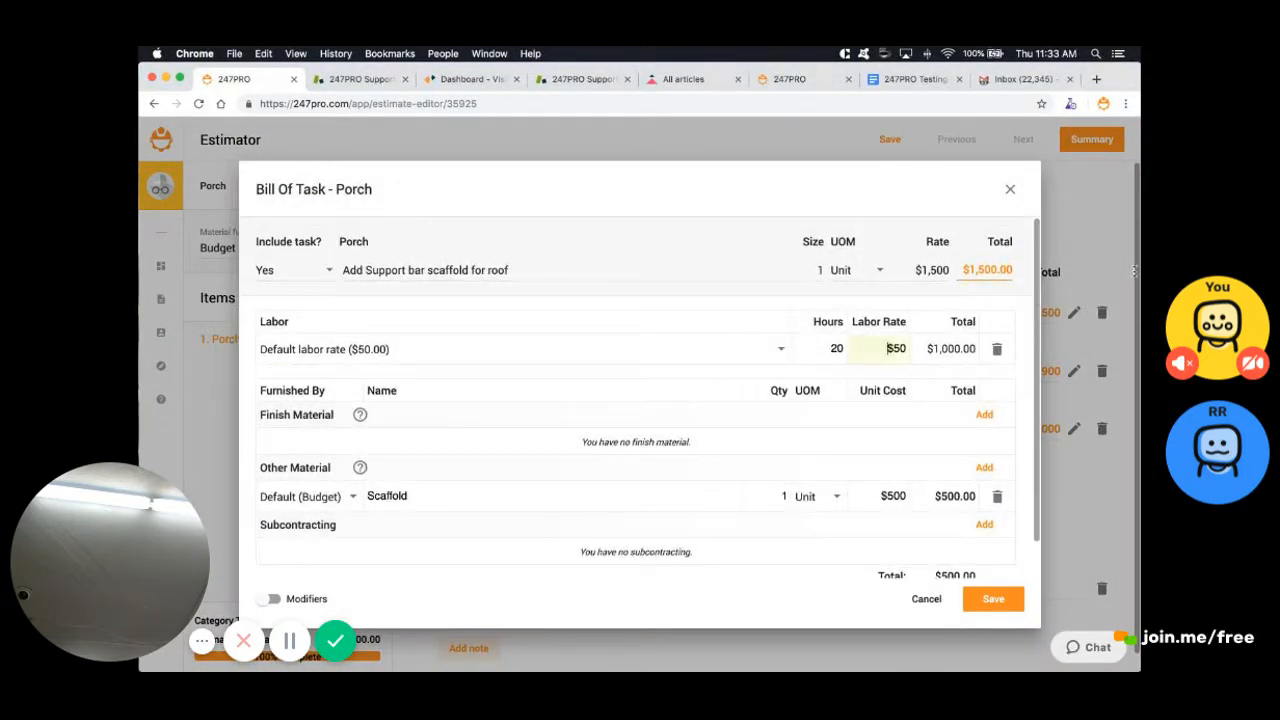
key("shift+Right")
key("shift+Right")
key("shift+Right")
left_click(1134, 272)
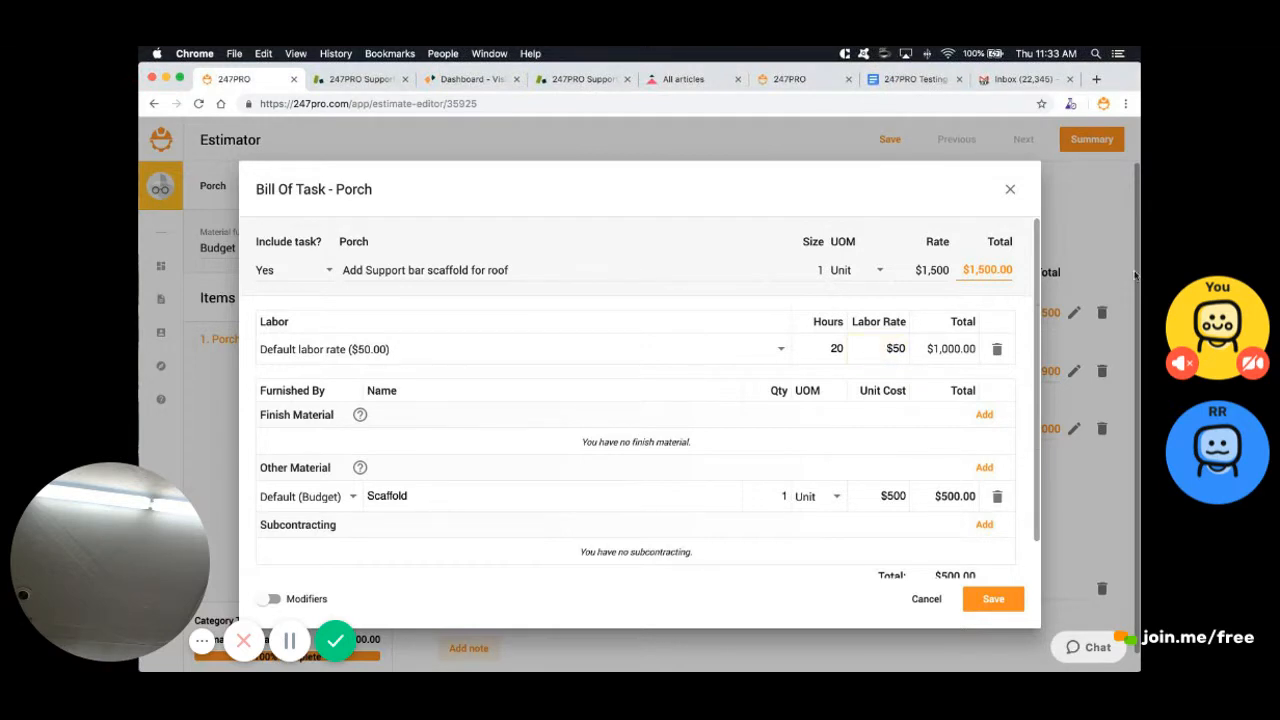
scroll(898, 350, "down", 1)
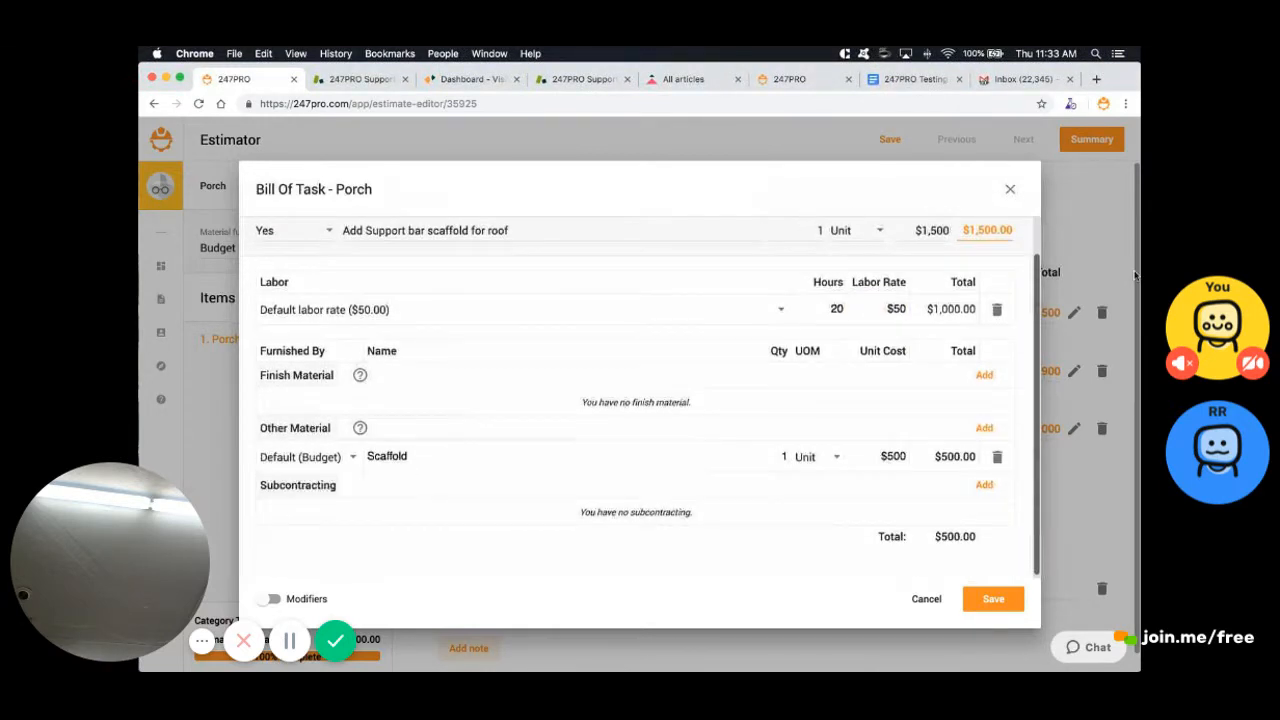
scroll(898, 350, "up", 1)
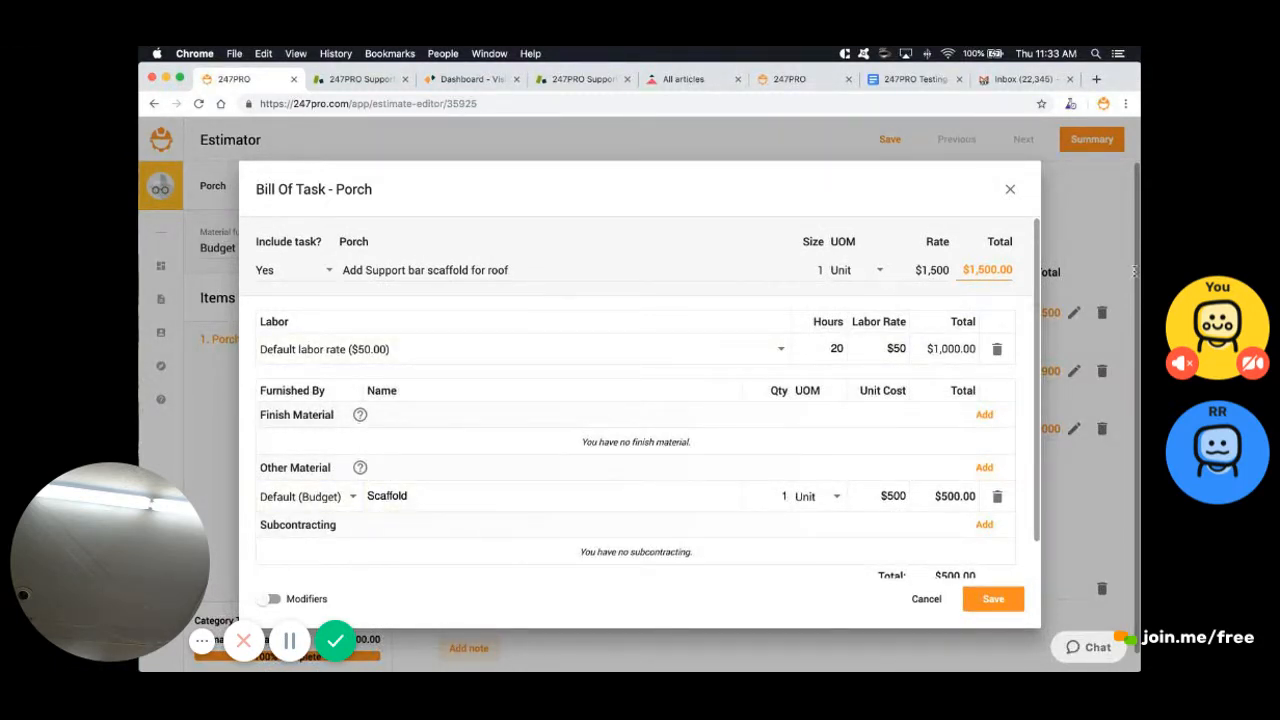
Save the scaffold task's $1,500 breakdown and open the ornamental column task's breakdown
left_click(931, 270)
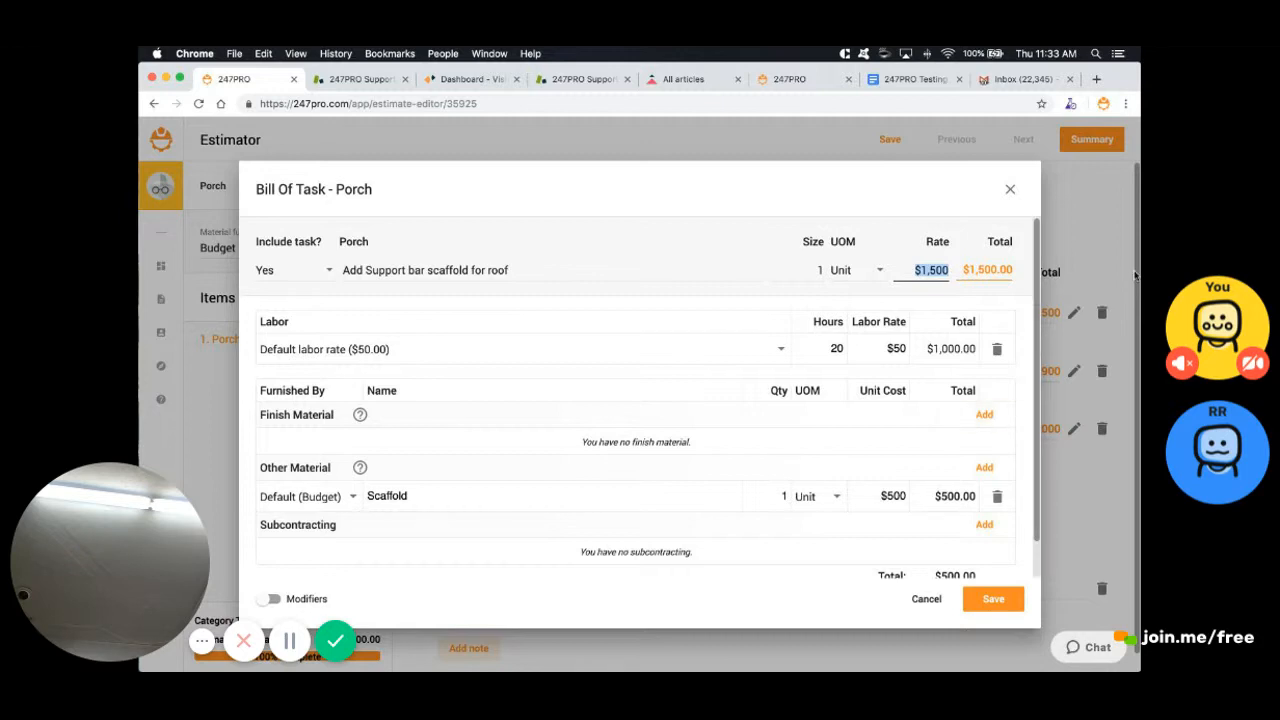
mouse_move(1037, 400)
left_mouse_down()
mouse_move(1037, 426)
mouse_move(1037, 404)
left_mouse_up()
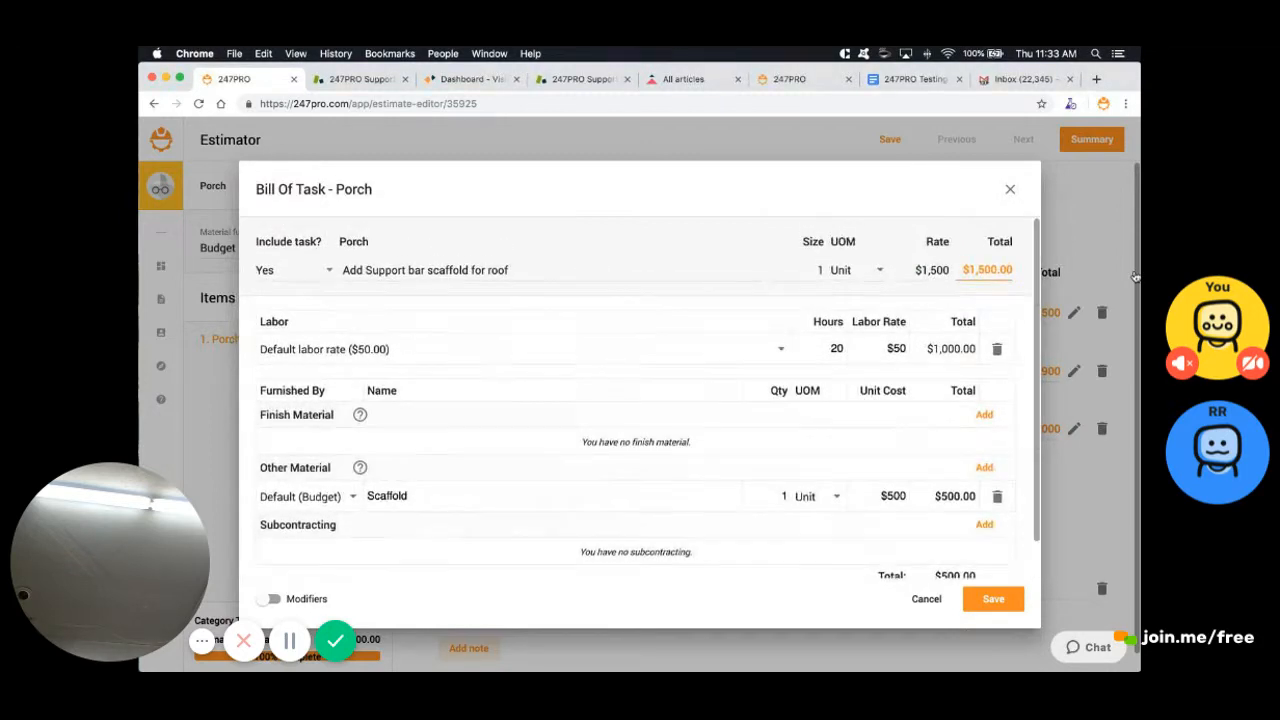
left_click(1012, 600)
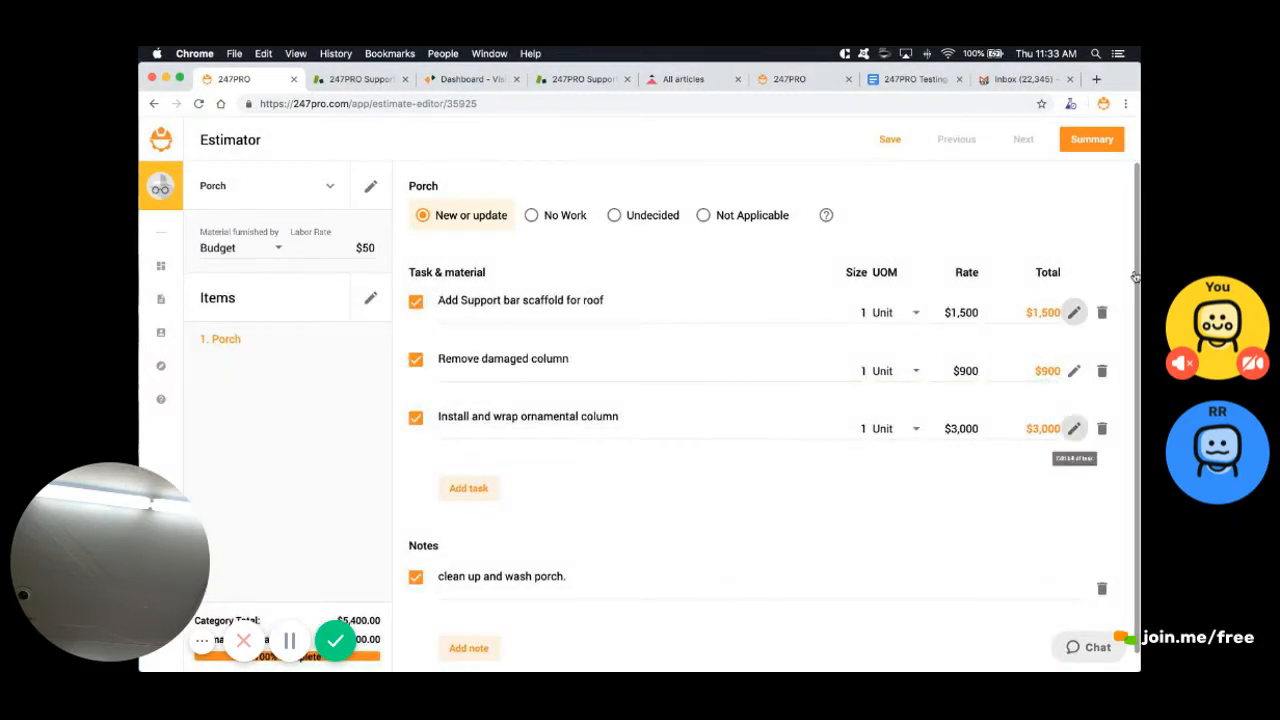
left_click(1073, 428)
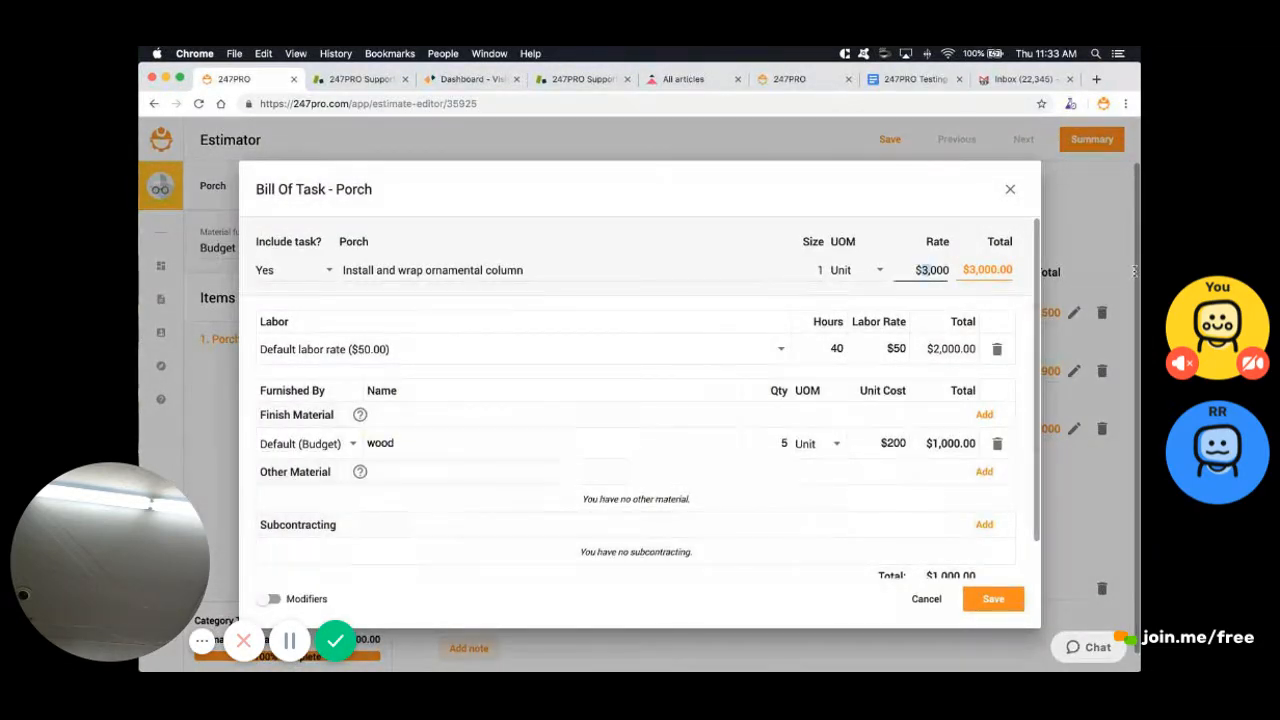
Change the ornamental column task's labor from 40 to 8 hours ($400) and save it at $1,400
left_click_drag(920, 270, 1135, 275)
key("Tab")
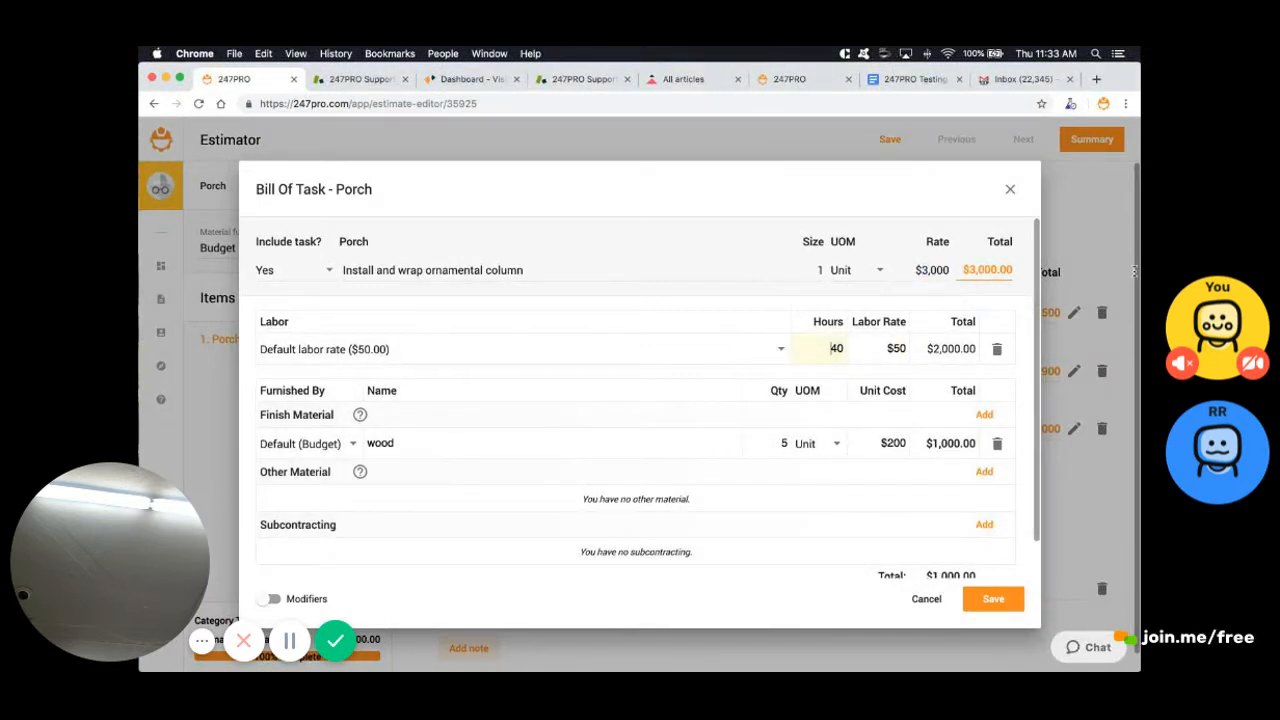
left_click_drag(830, 349, 846, 349)
left_click(837, 349)
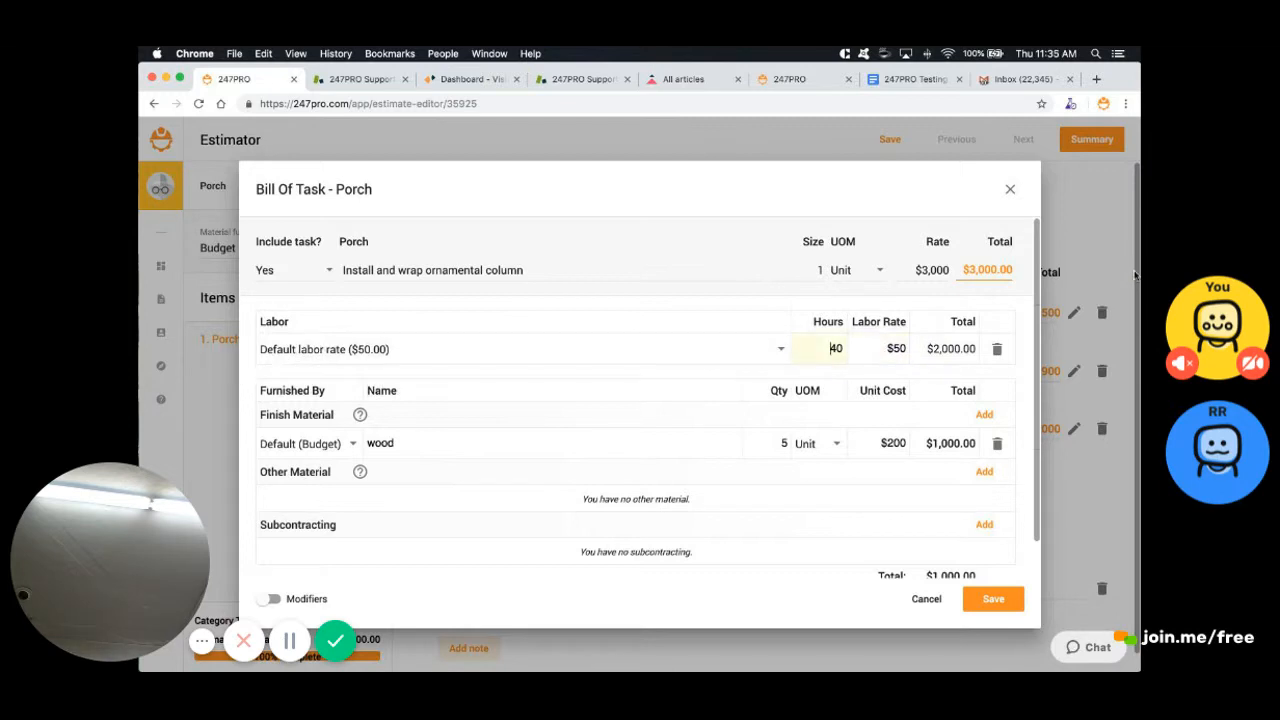
key("shift+Right")
key("shift+Right")
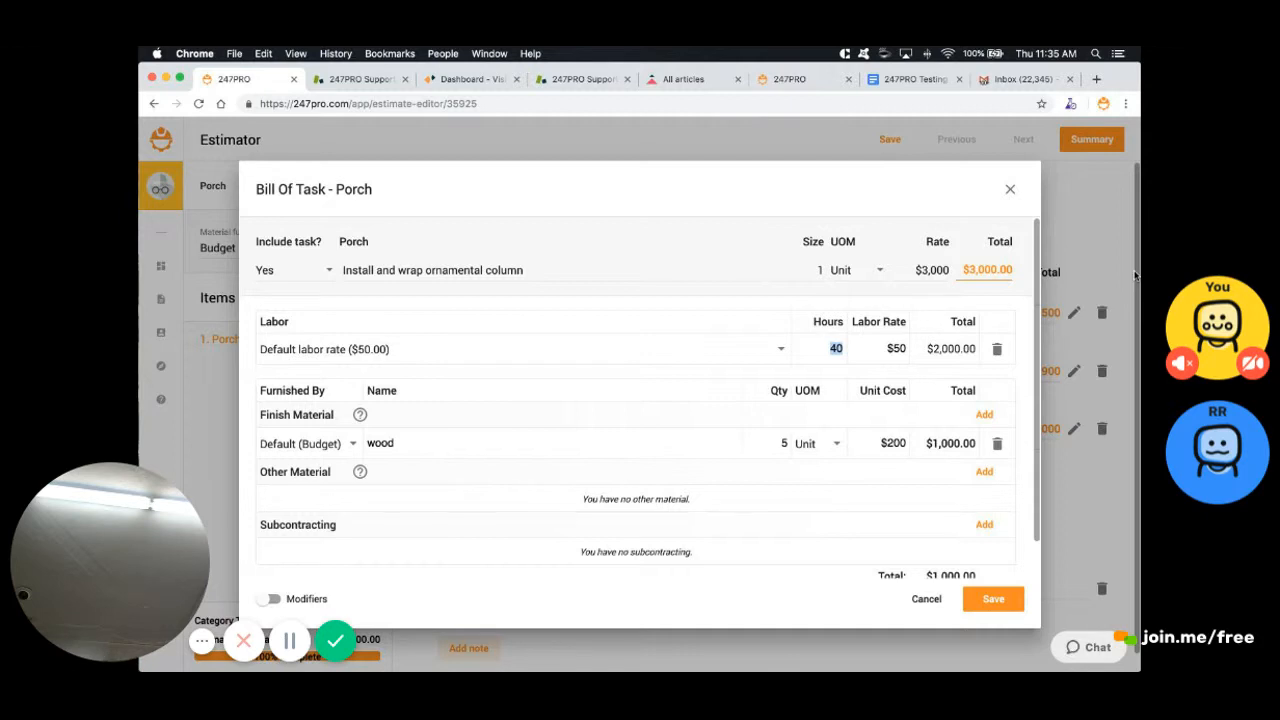
type("8")
double_click(839, 349)
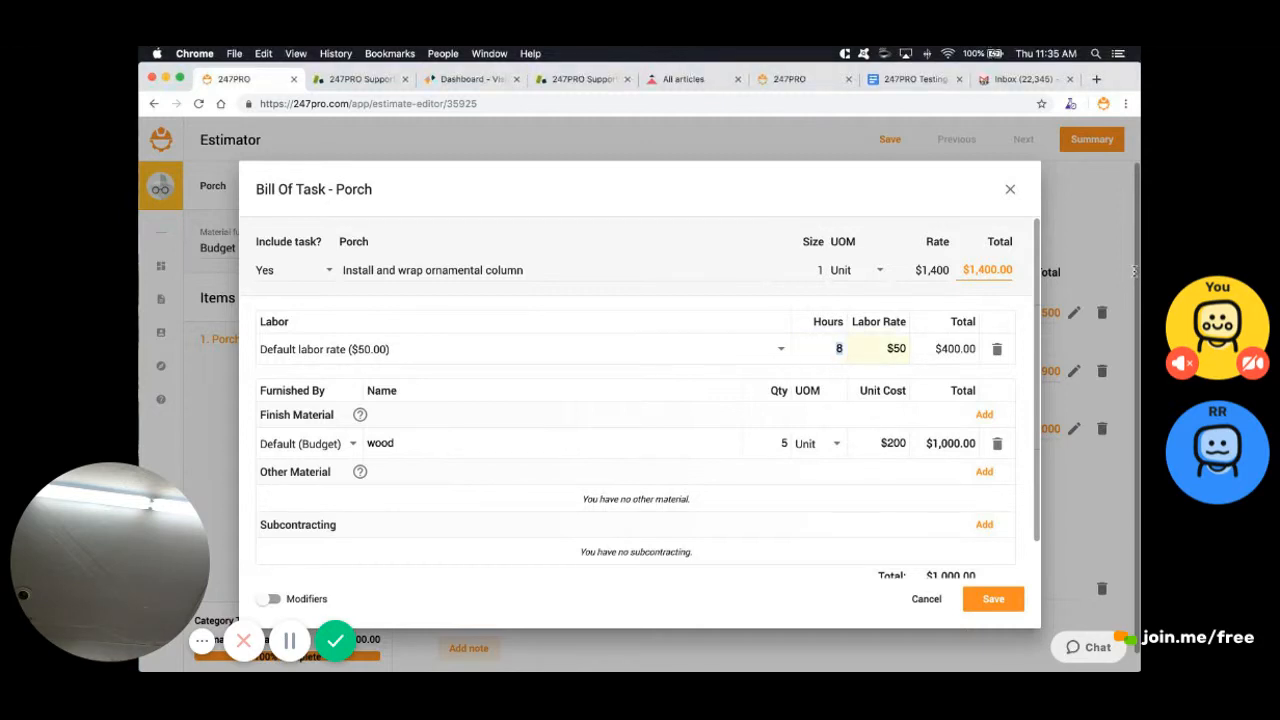
type("40")
key("shift+Left")
key("shift+Left")
type("8")
key("Tab")
double_click(990, 270)
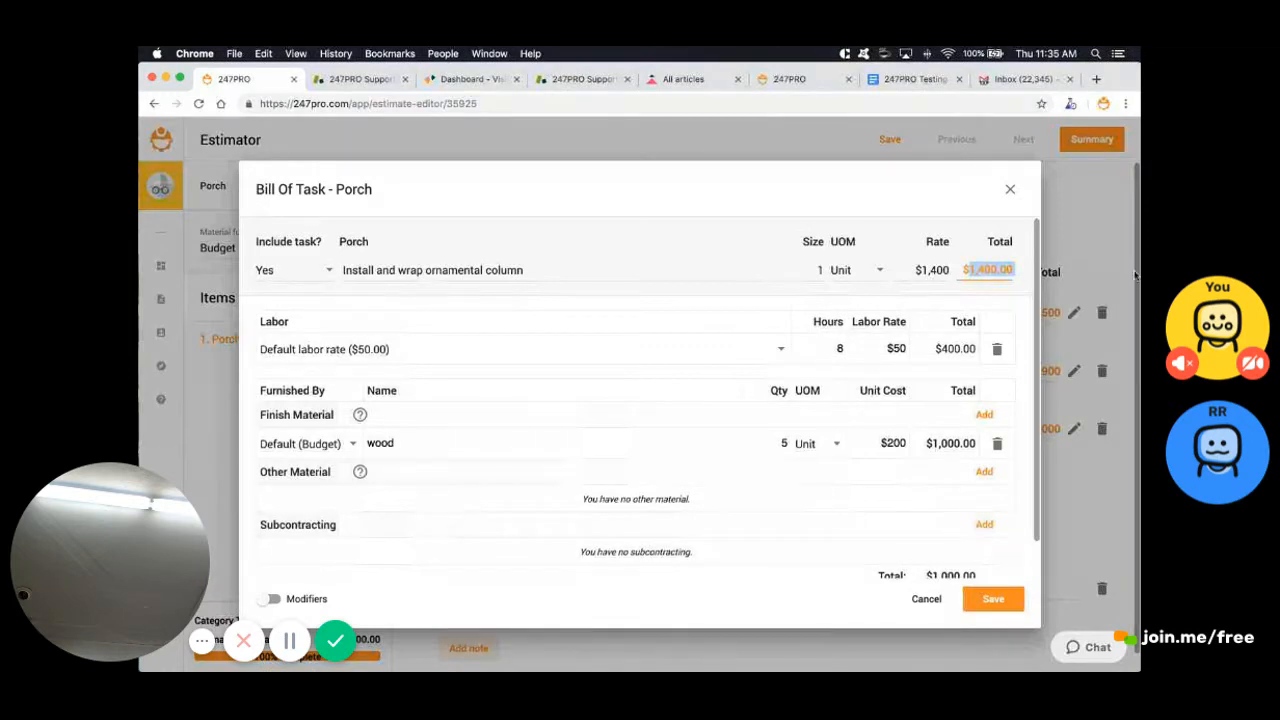
key("Return")
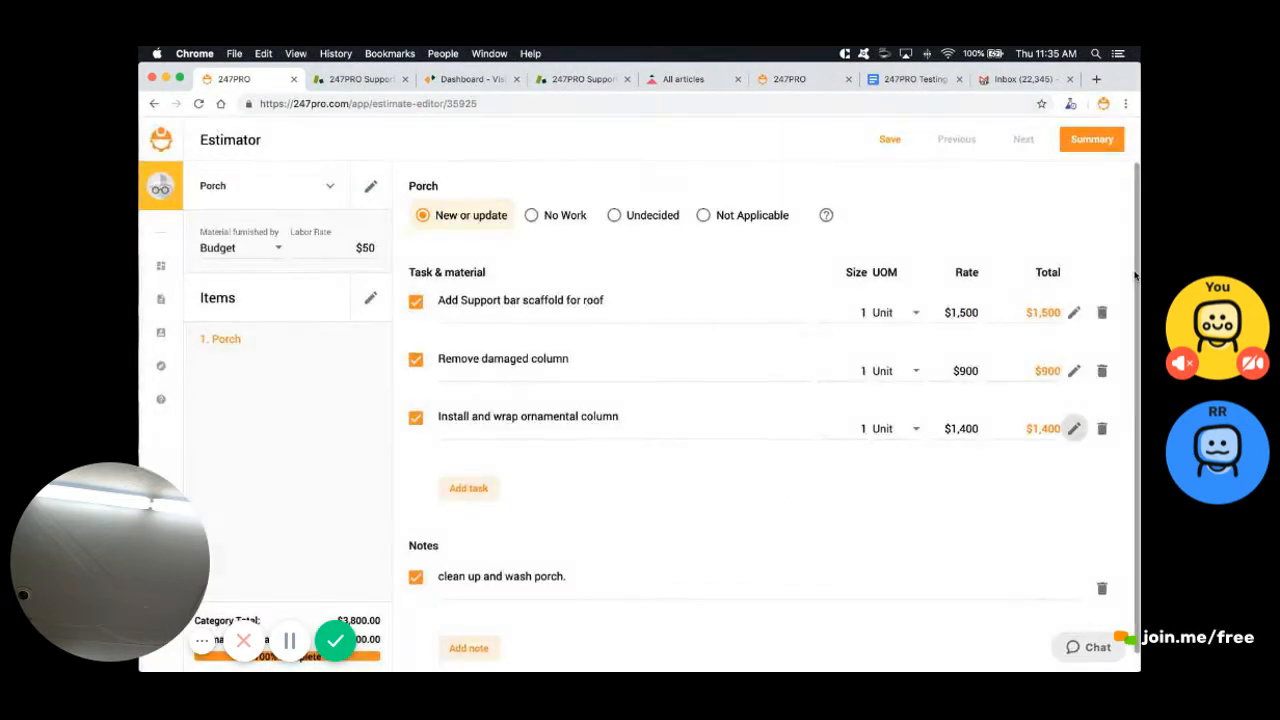
On the estimate summary, enable Labor in Item cost detail and save the choice
left_click(1092, 139)
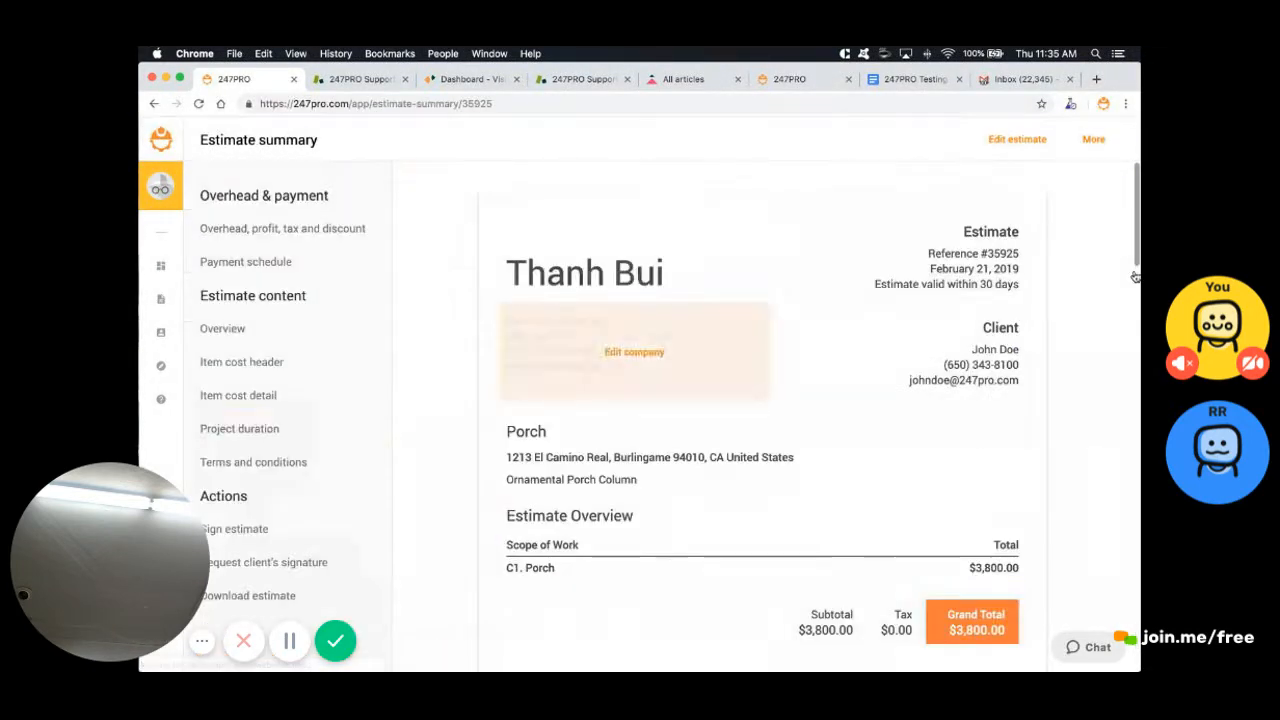
left_click(238, 395)
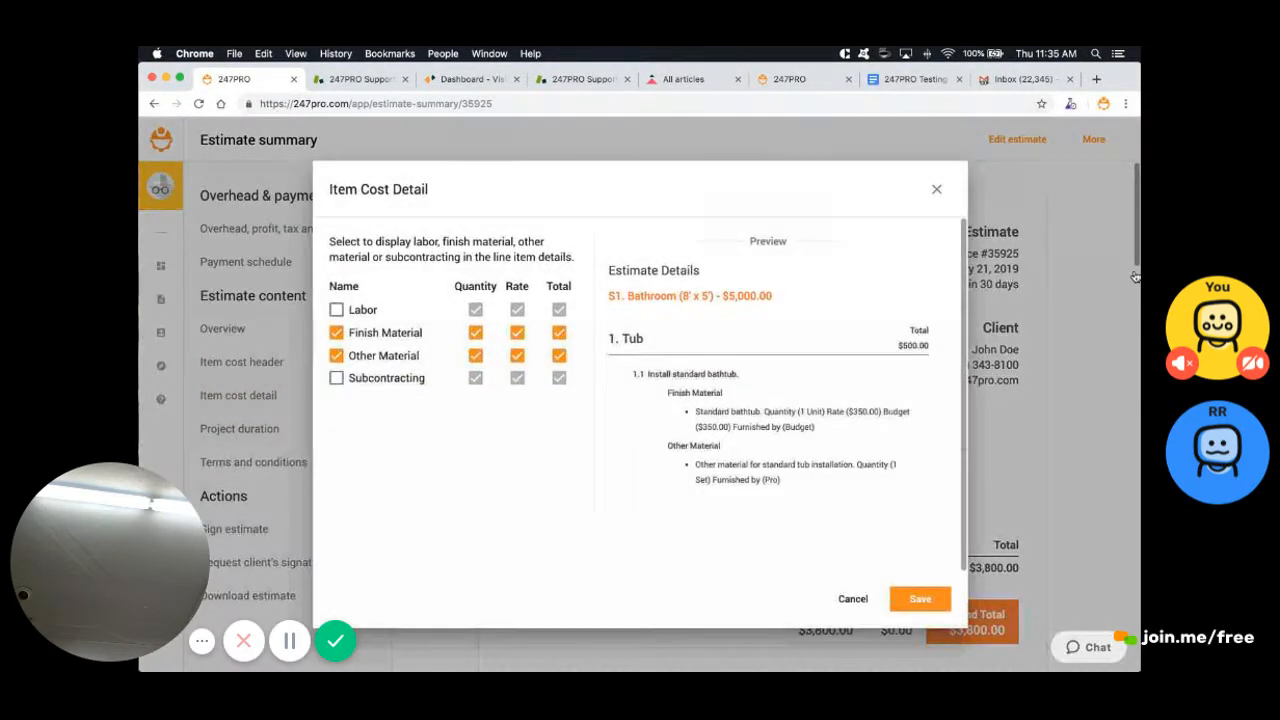
left_click(336, 309)
left_click(920, 598)
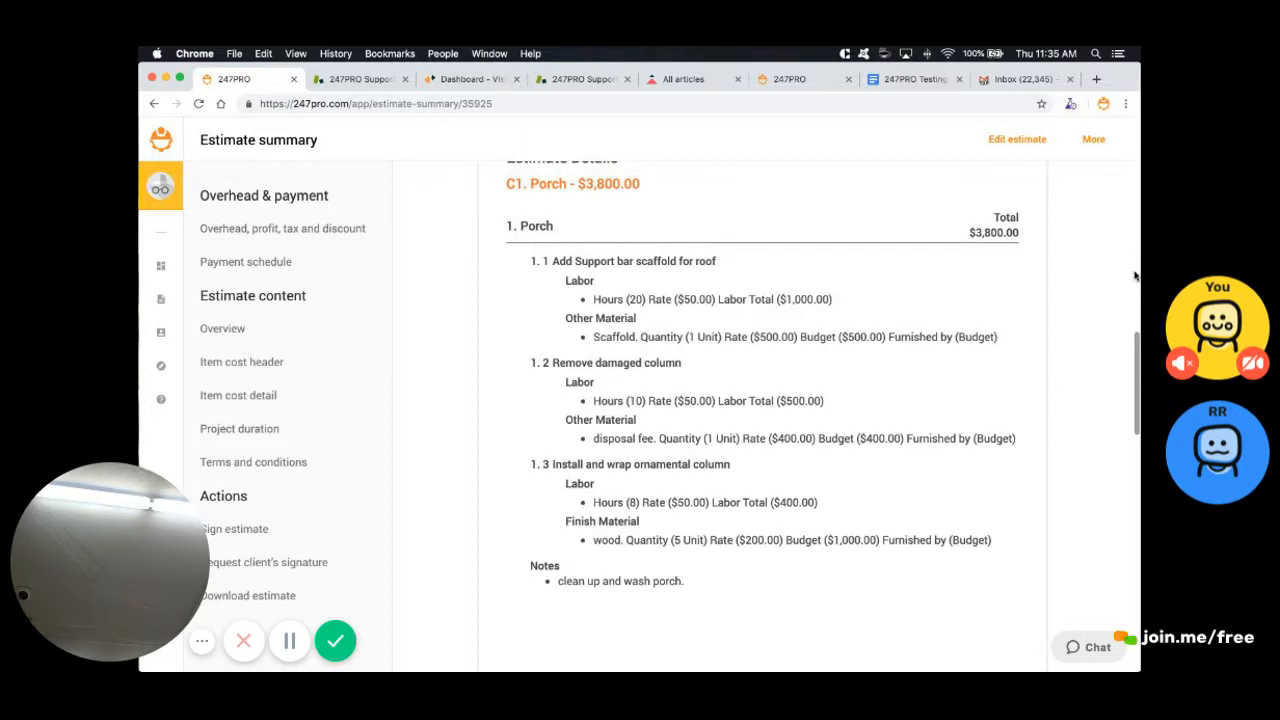
scroll(1135, 276, "up", 3)
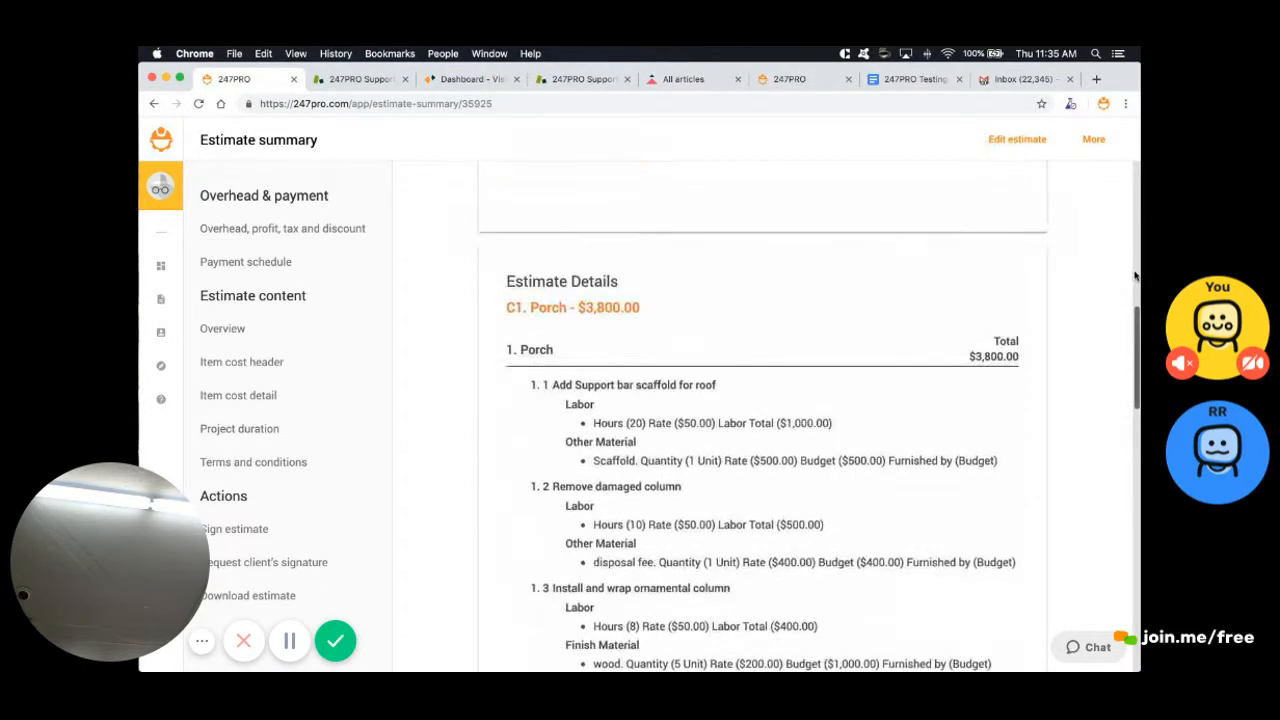
scroll(1135, 276, "down", 2)
scroll(1135, 276, "up", 5)
scroll(1135, 276, "down", 3)
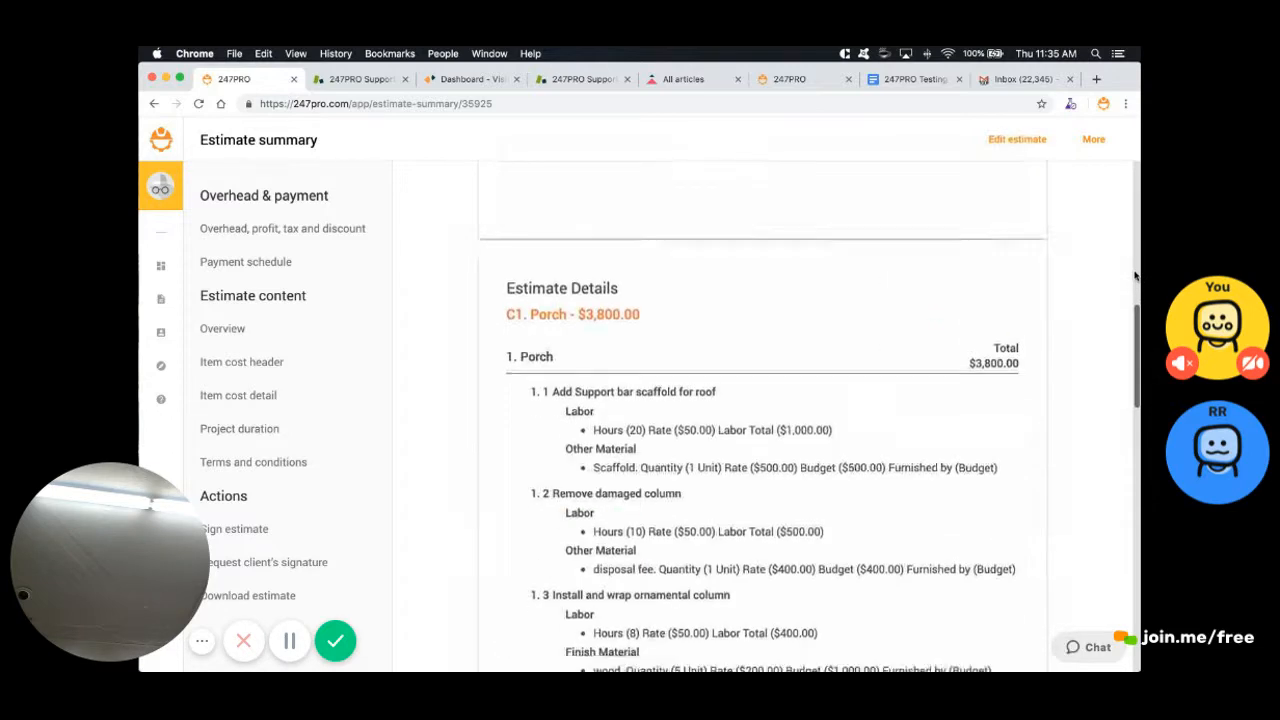
scroll(1135, 276, "down", 10)
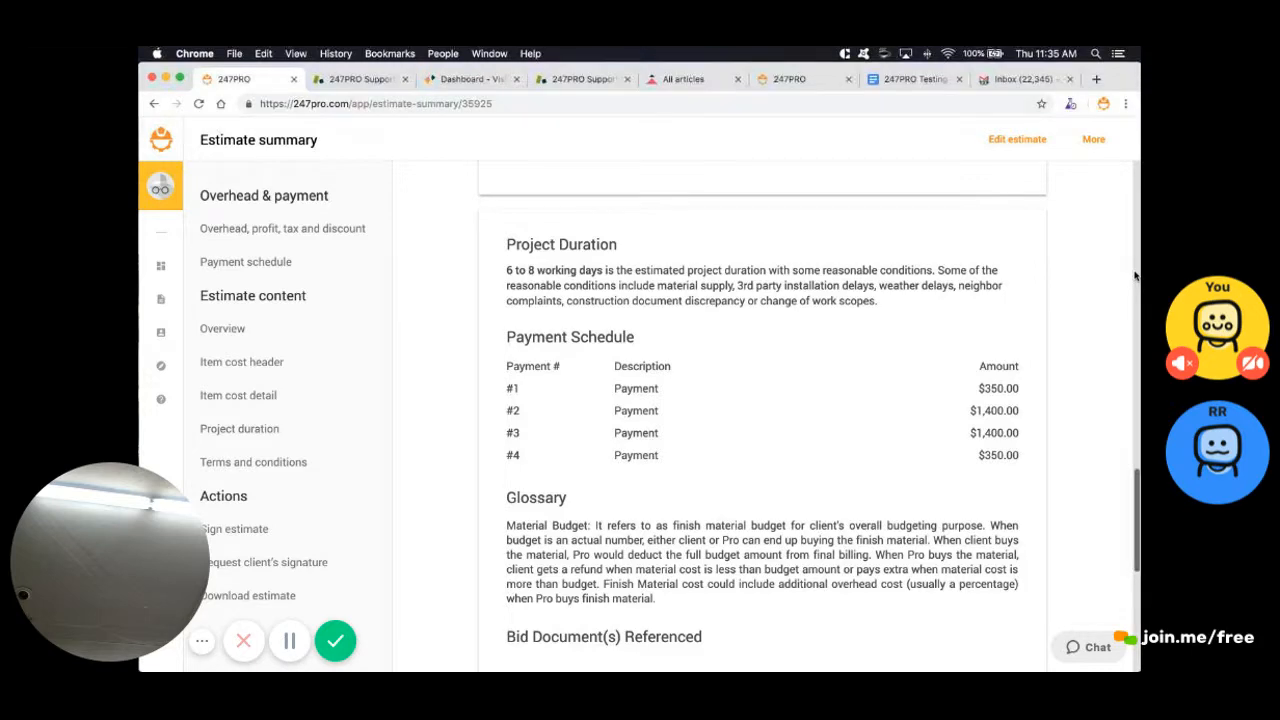
scroll(1135, 276, "down", 5)
scroll(1135, 276, "down", 3)
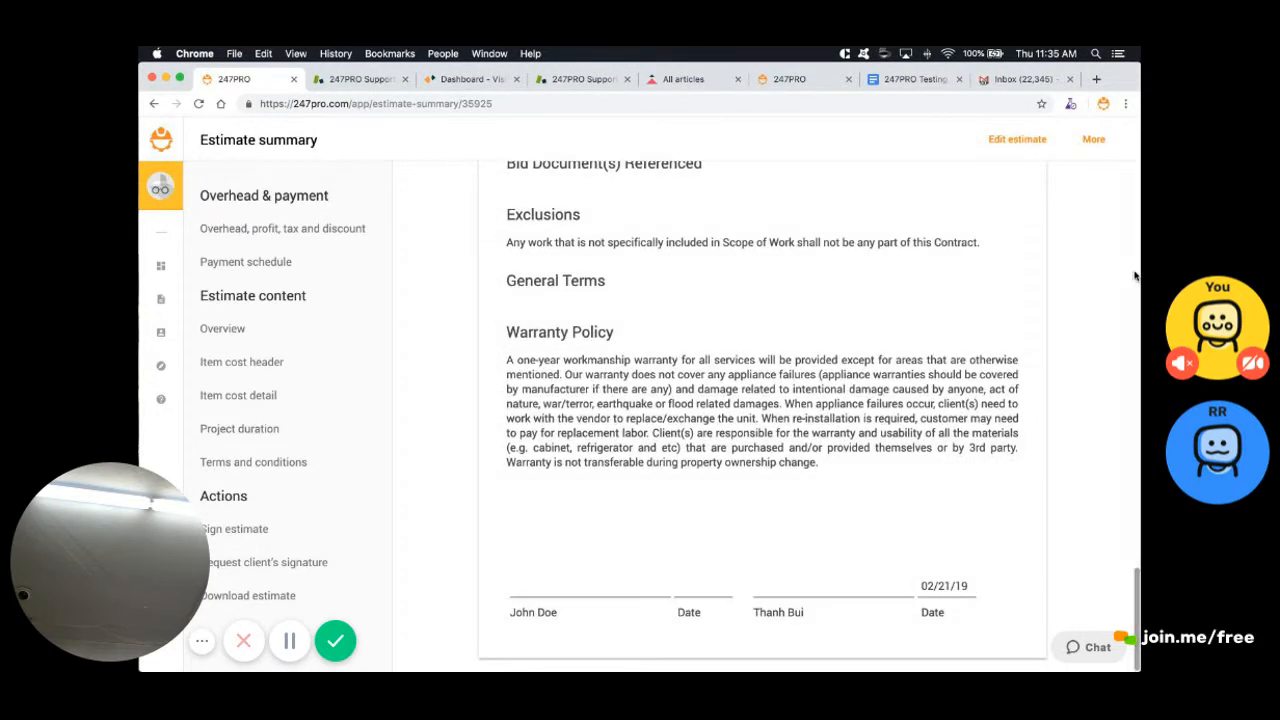
Sign the estimate, replacing the prefilled signer with the contractor's name
left_click(234, 529)
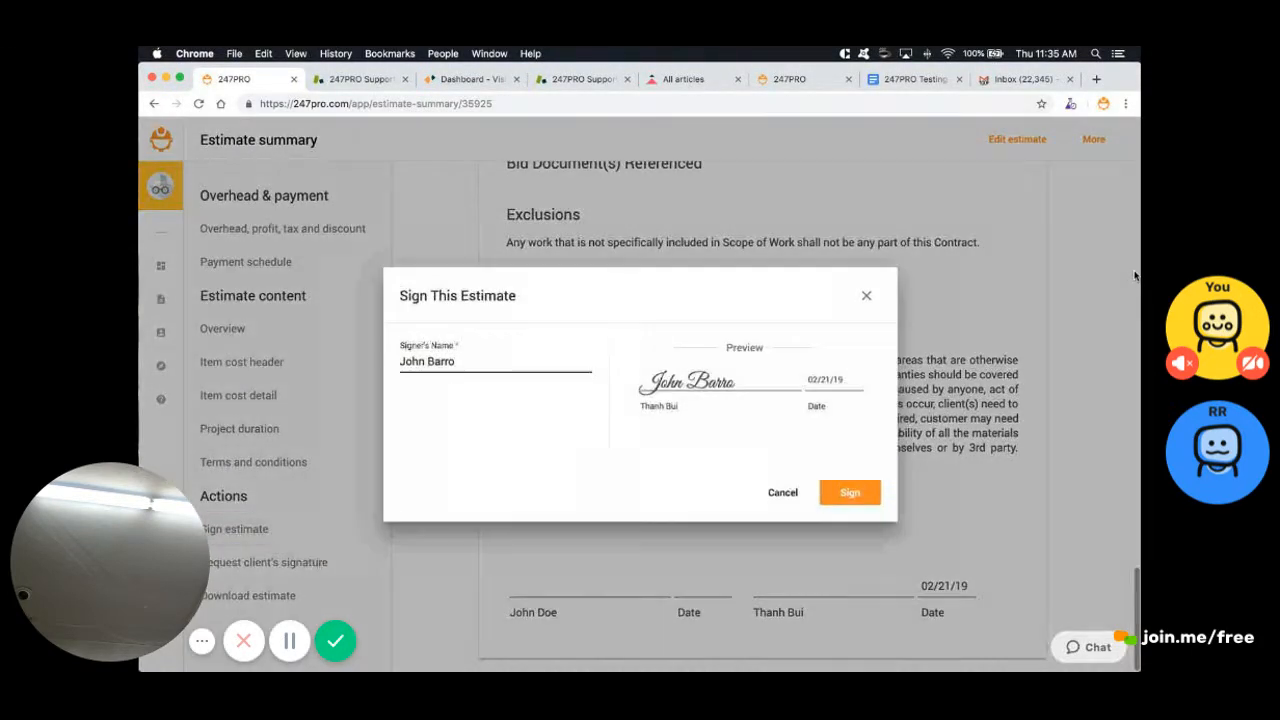
key("super+a")
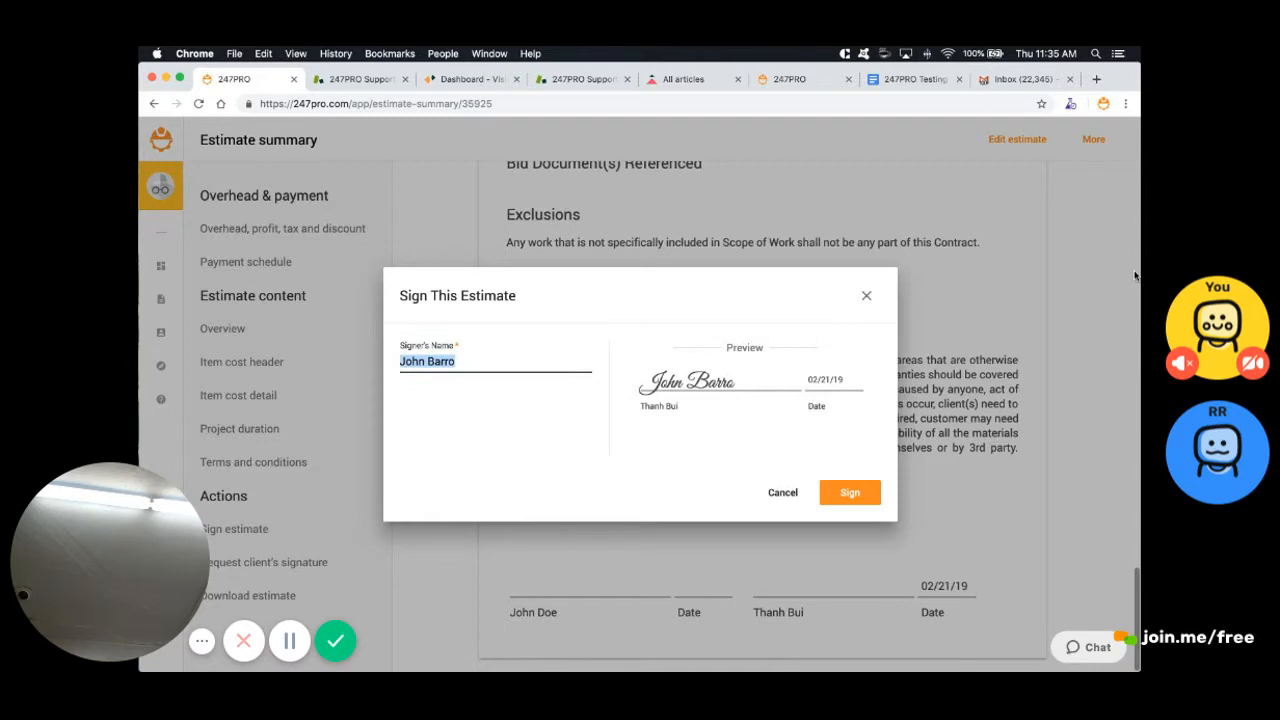
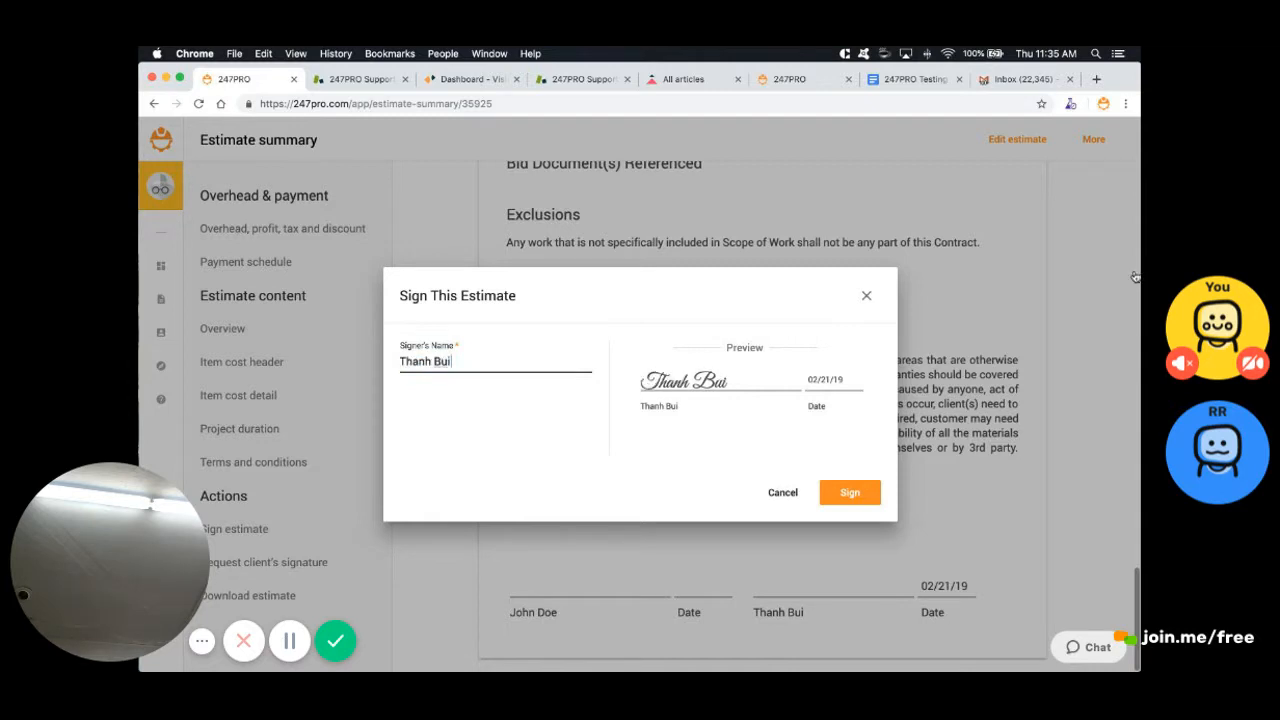
key("Return")
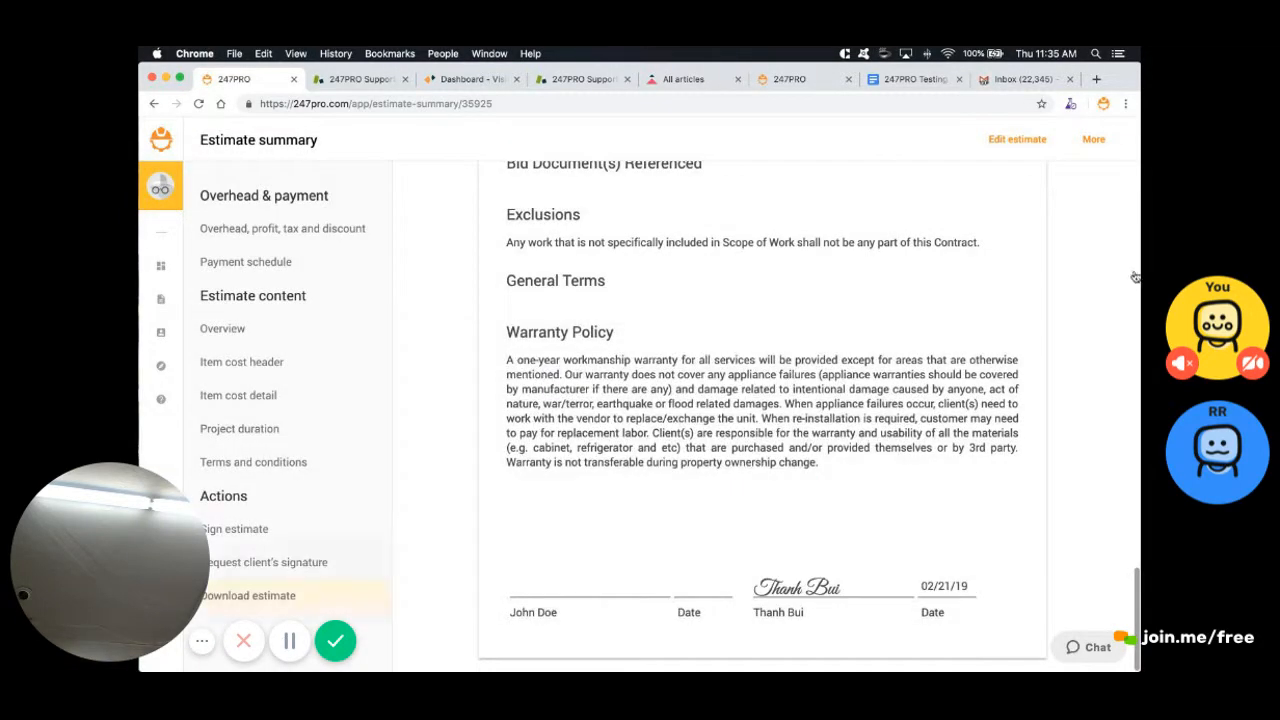
Close the client signature request without sending it and start downloading the estimate
left_click(260, 562)
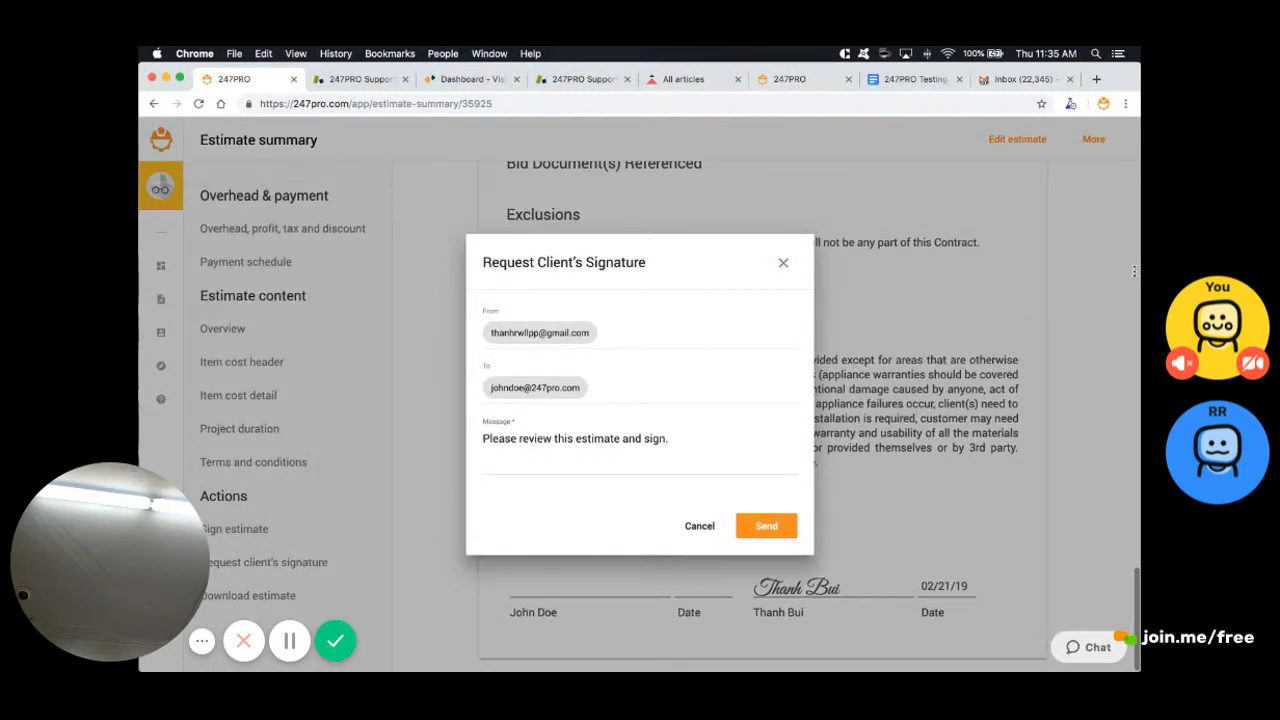
left_click_drag(670, 439, 478, 439)
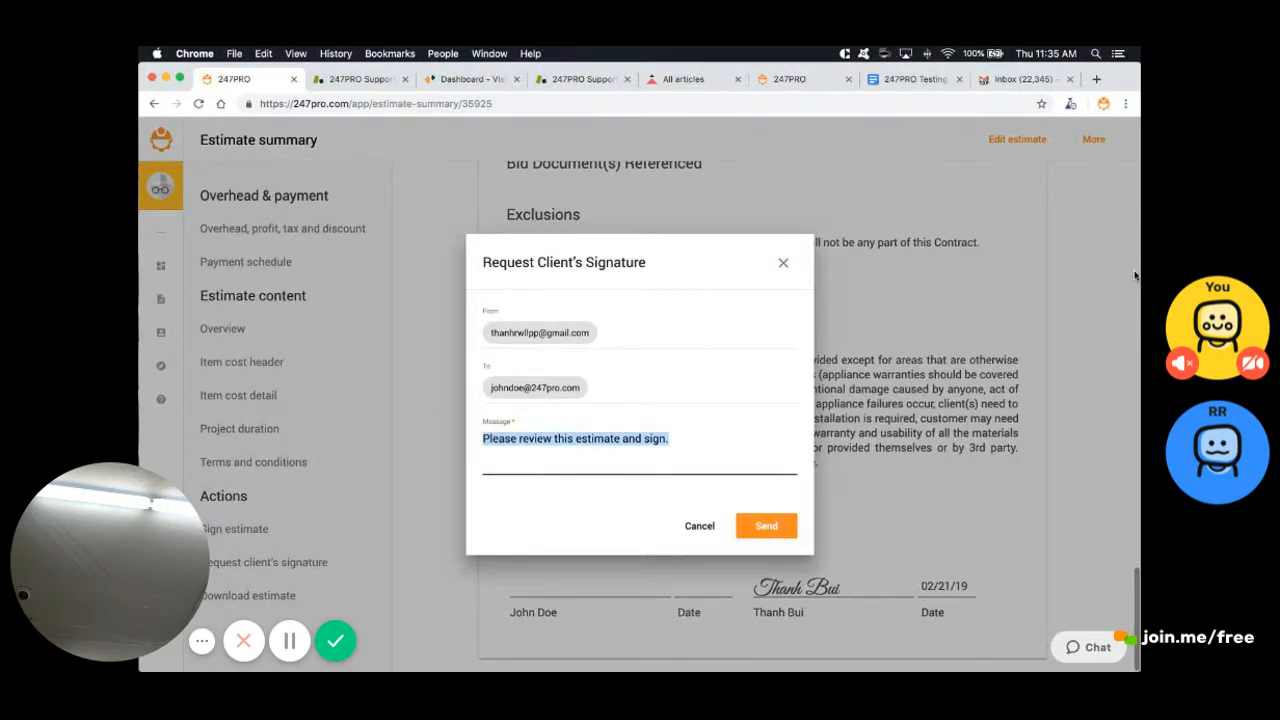
left_click(783, 262)
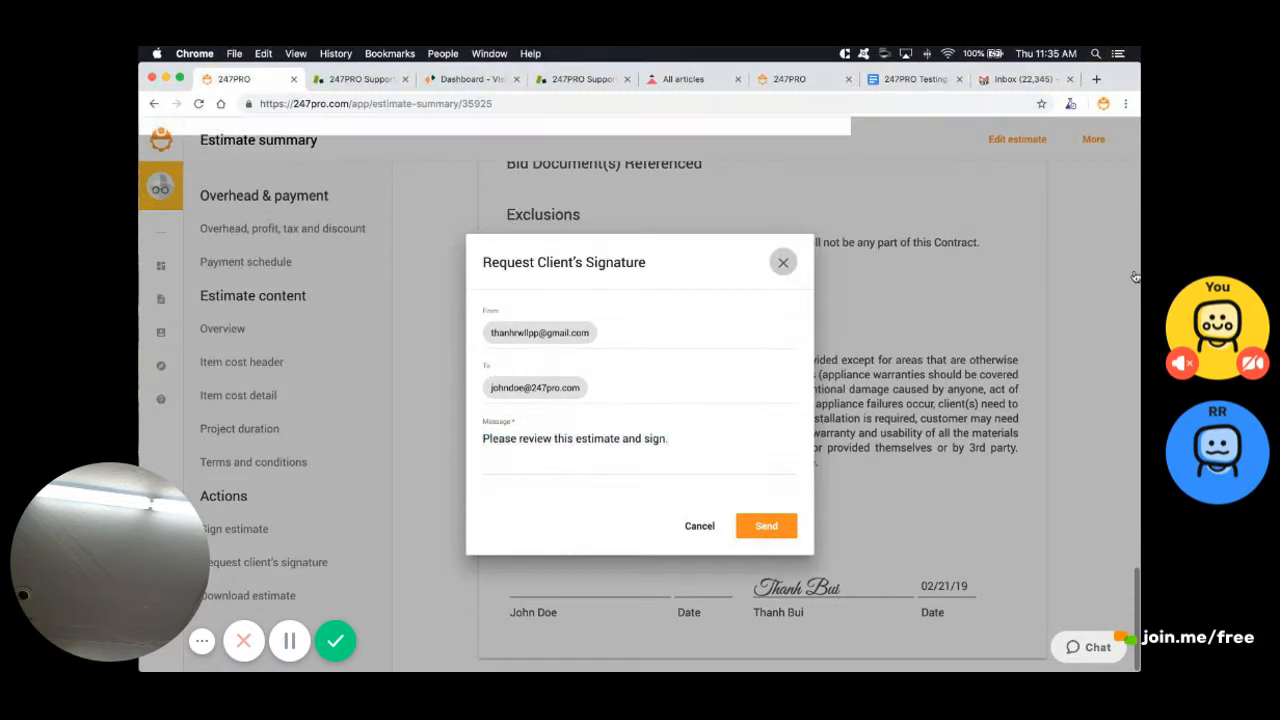
left_click(248, 595)
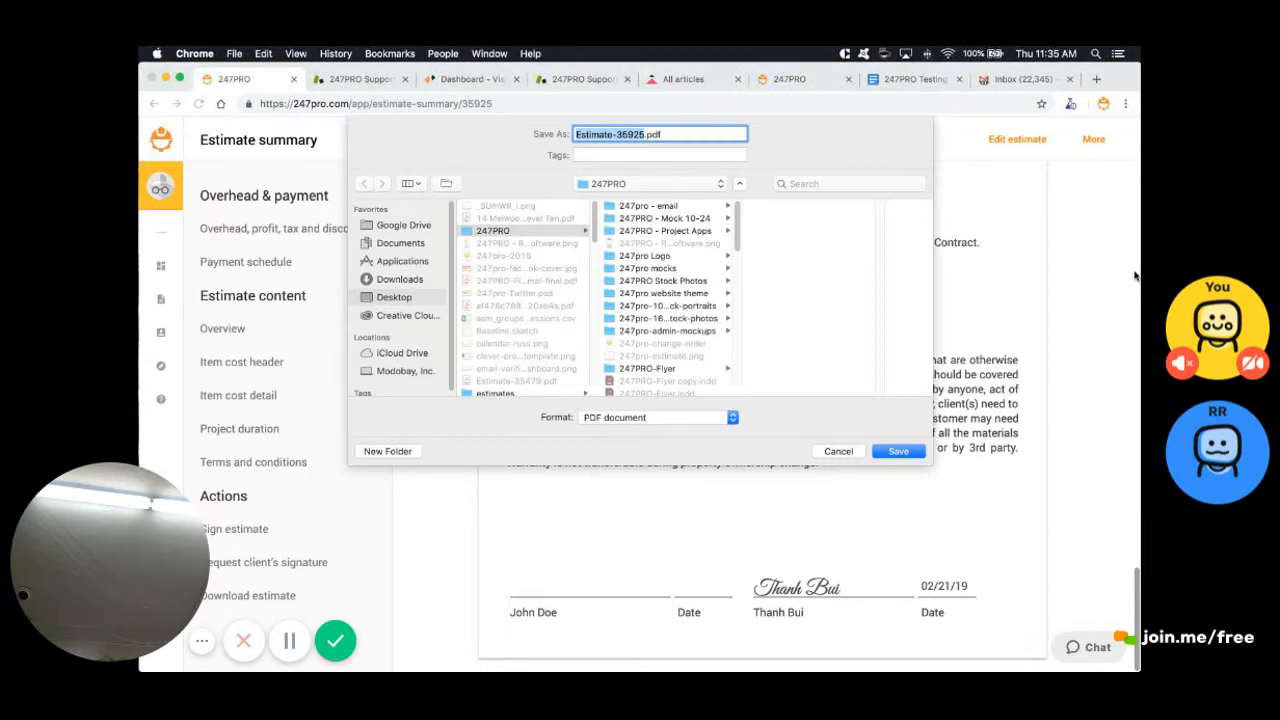
Save the estimate as Estimate-35925.pdf and open the downloaded PDF in a new tab
key("Return")
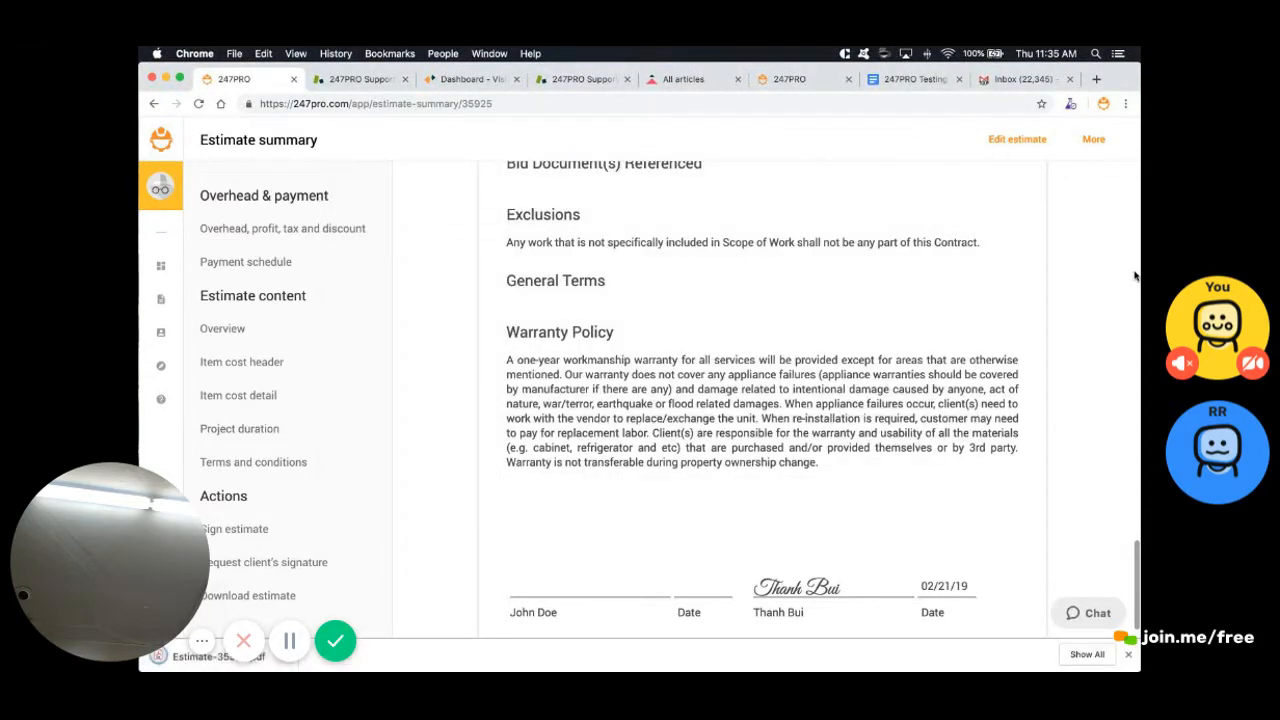
left_click(285, 656)
left_click(316, 589)
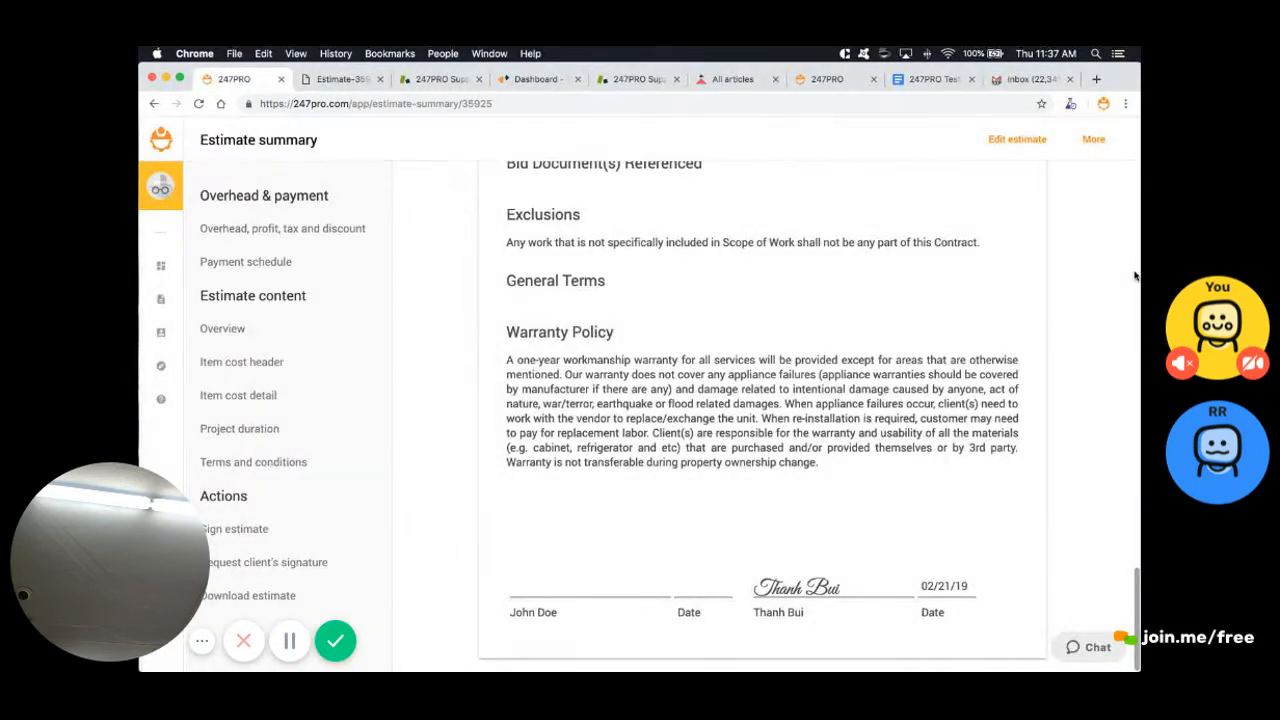
scroll(1135, 276, "up", 2)
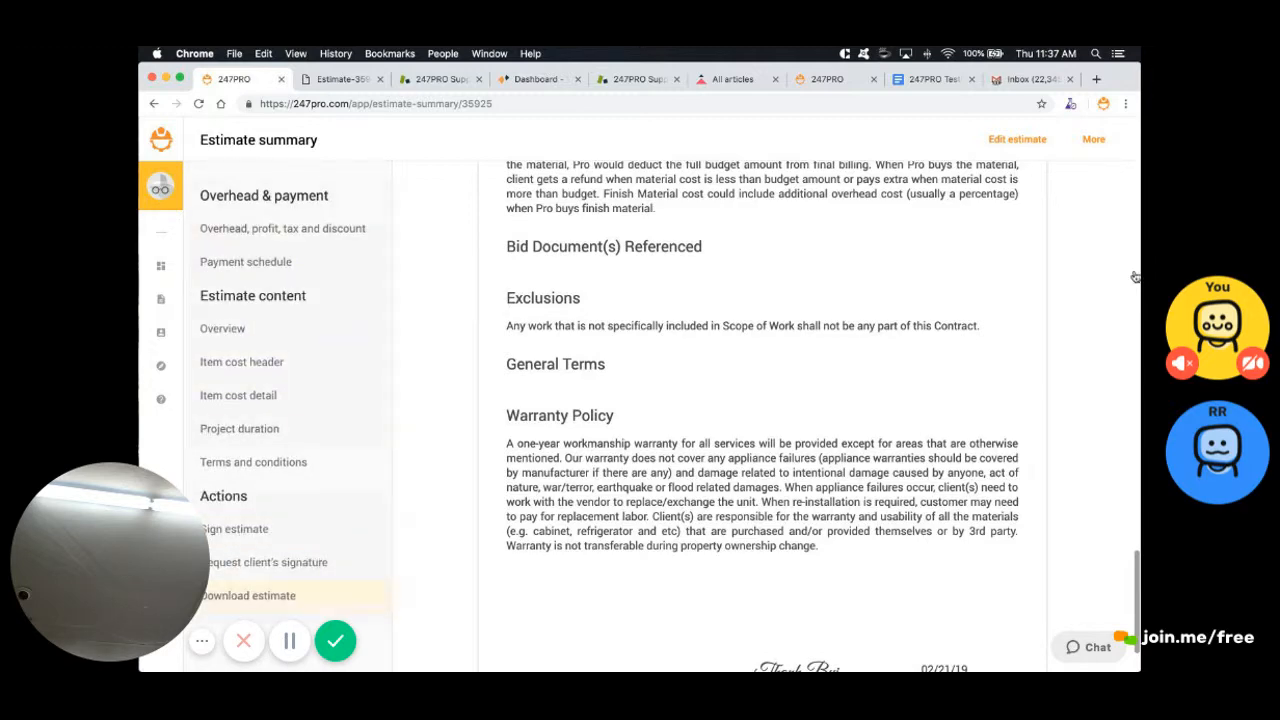
Scroll through the opened estimate PDF
scroll(1135, 276, "up", 20)
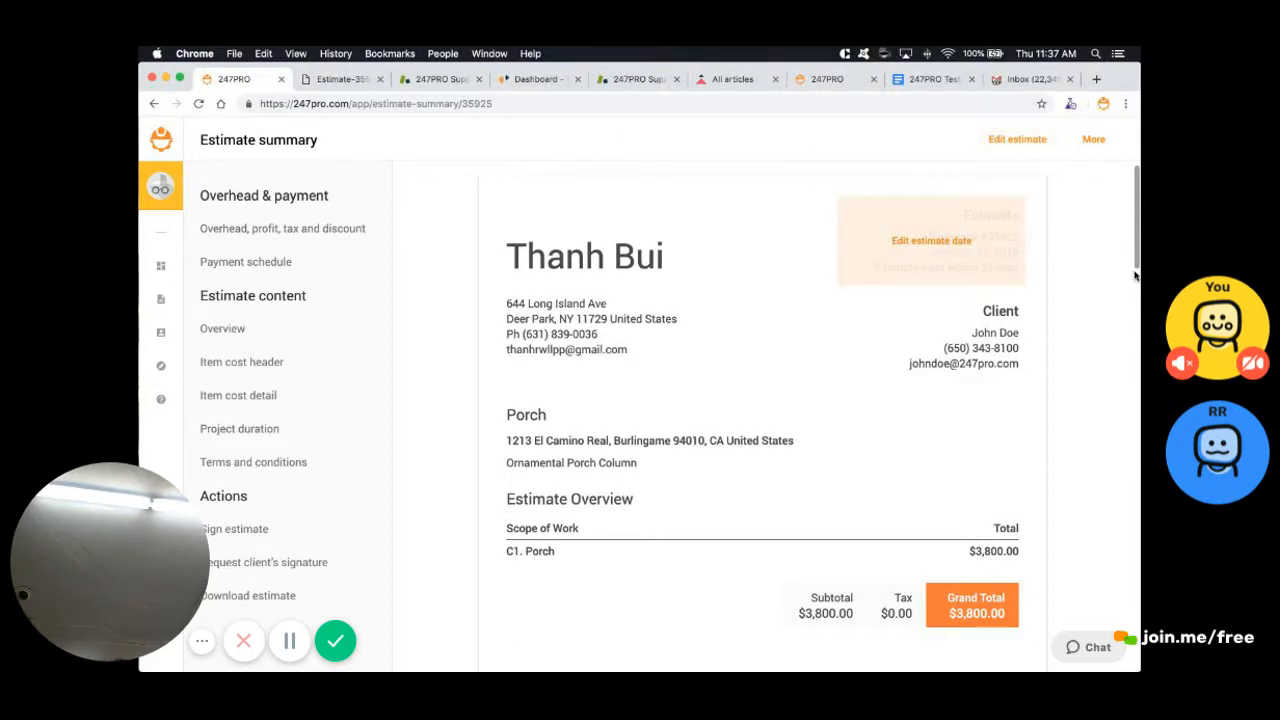
scroll(1135, 273, "down", 1)
scroll(1135, 273, "down", 15)
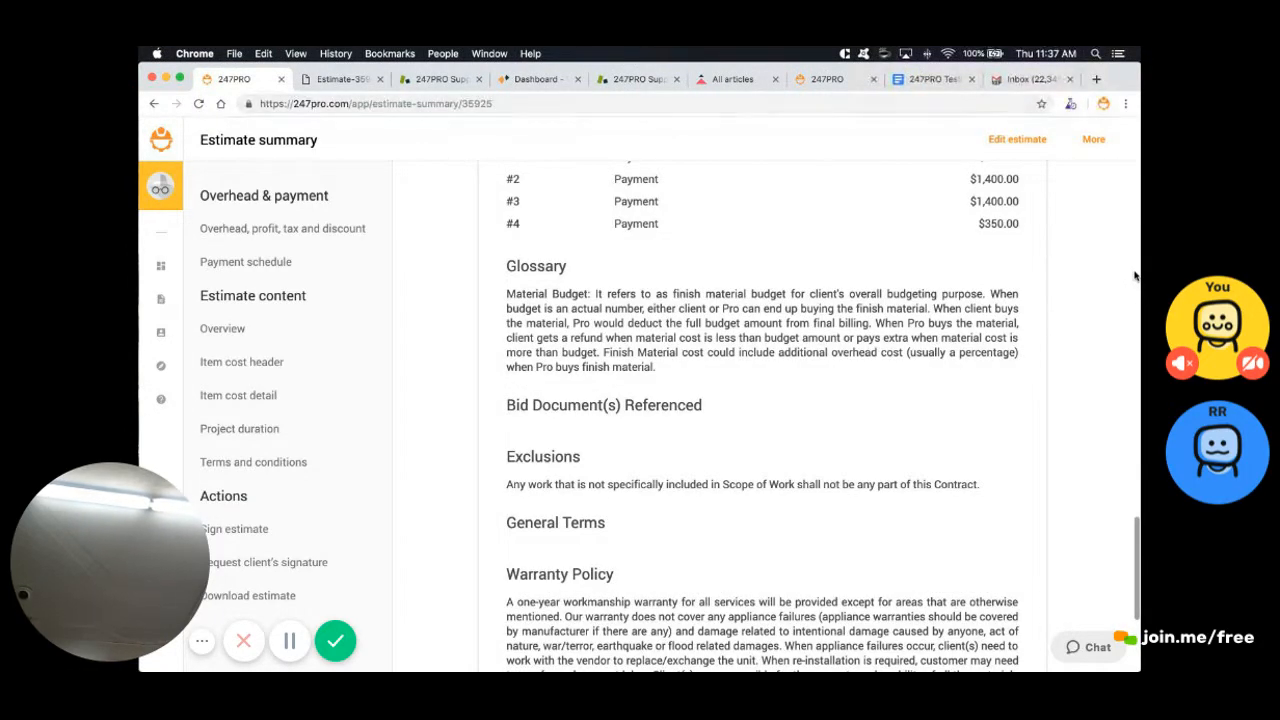
Download a second copy of the estimate PDF, page through its four pages, and return to 247PRO
left_click(247, 596)
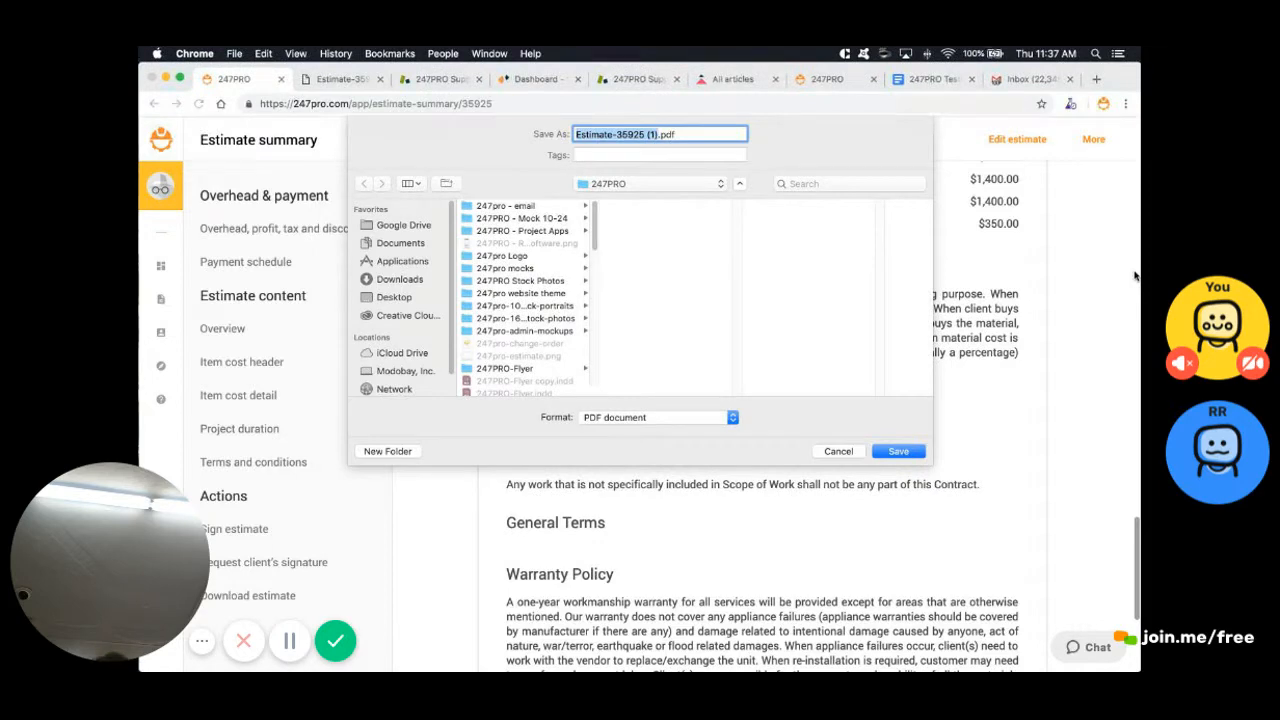
key("Return")
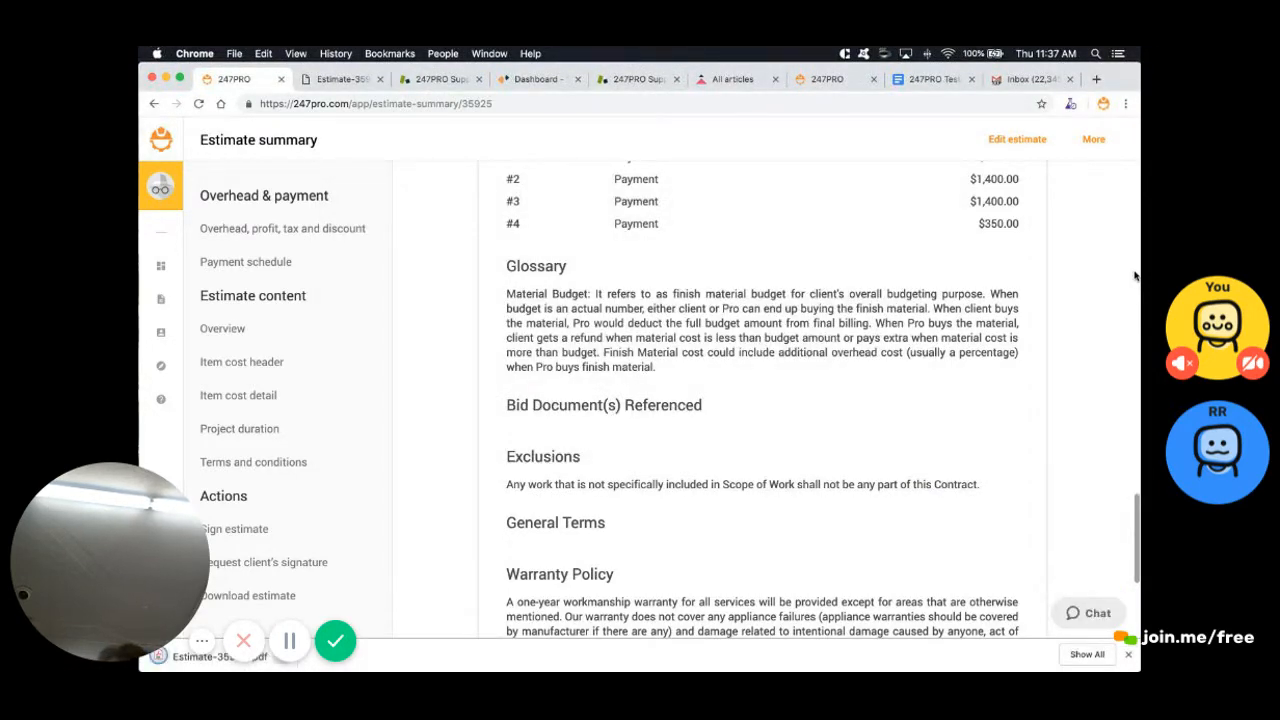
left_click(285, 658)
left_click(310, 588)
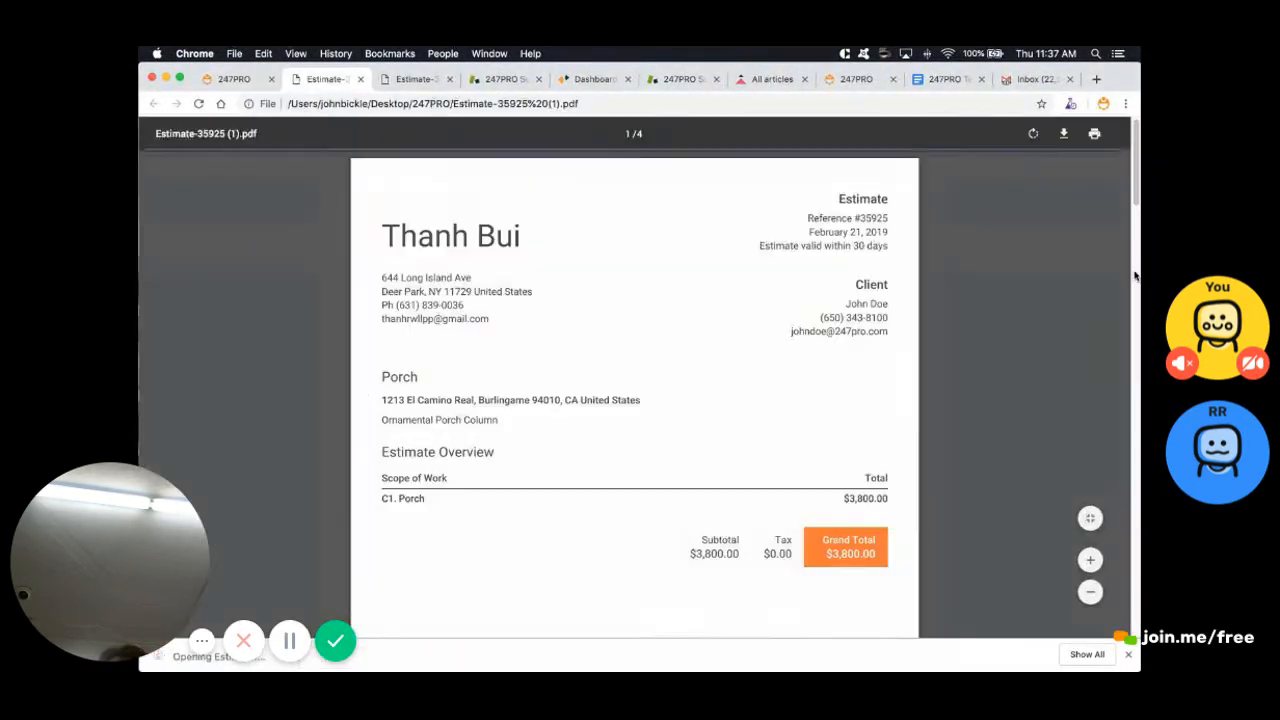
scroll(1135, 275, "down", 10)
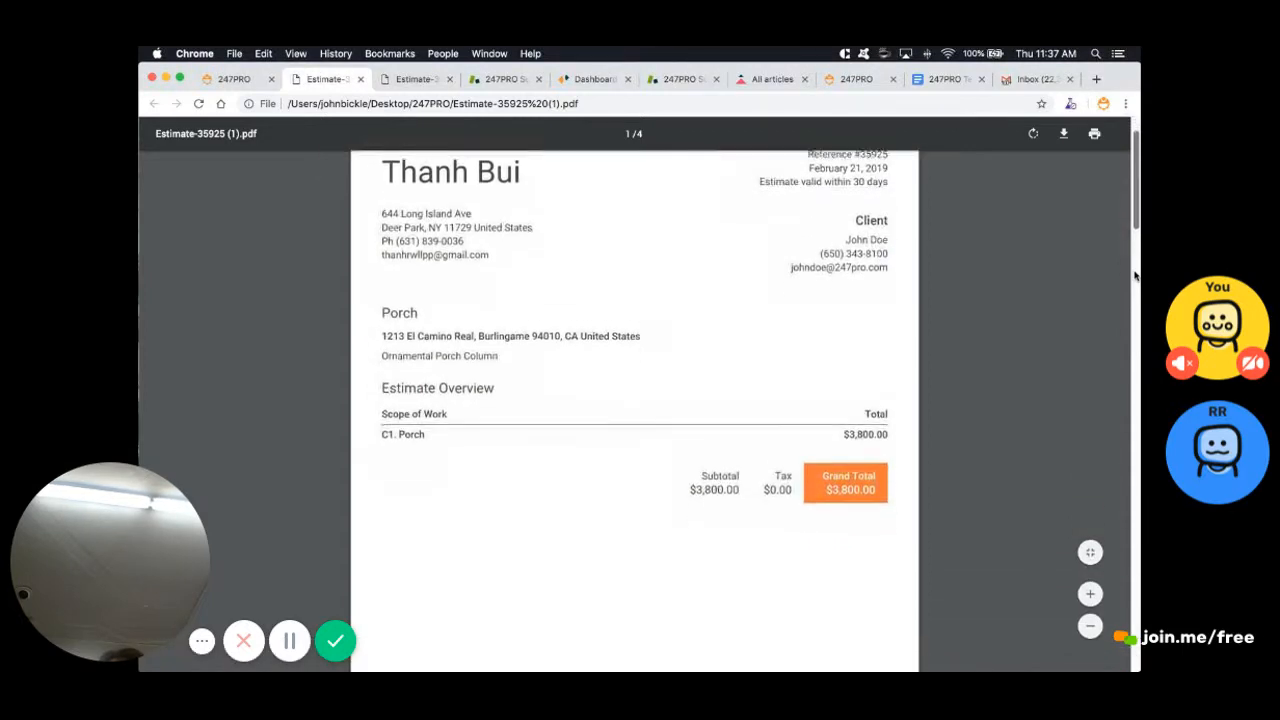
scroll(1135, 275, "down", 10)
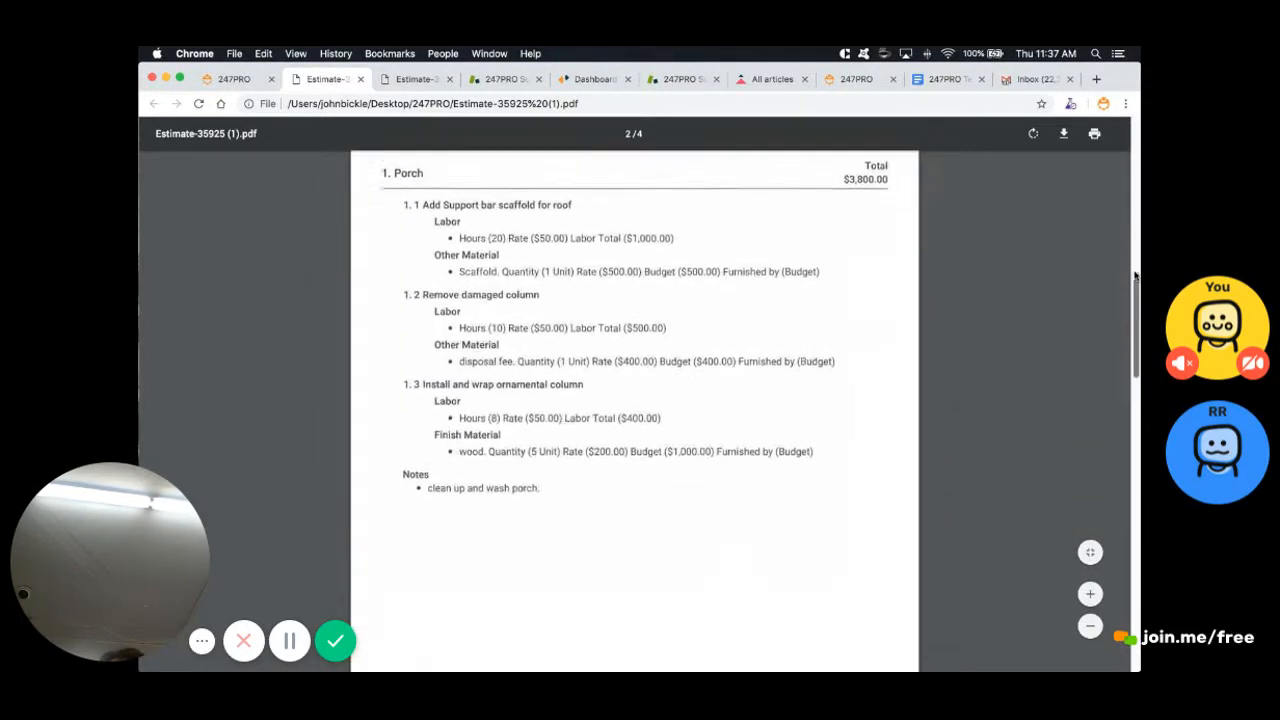
scroll(1135, 275, "down", 10)
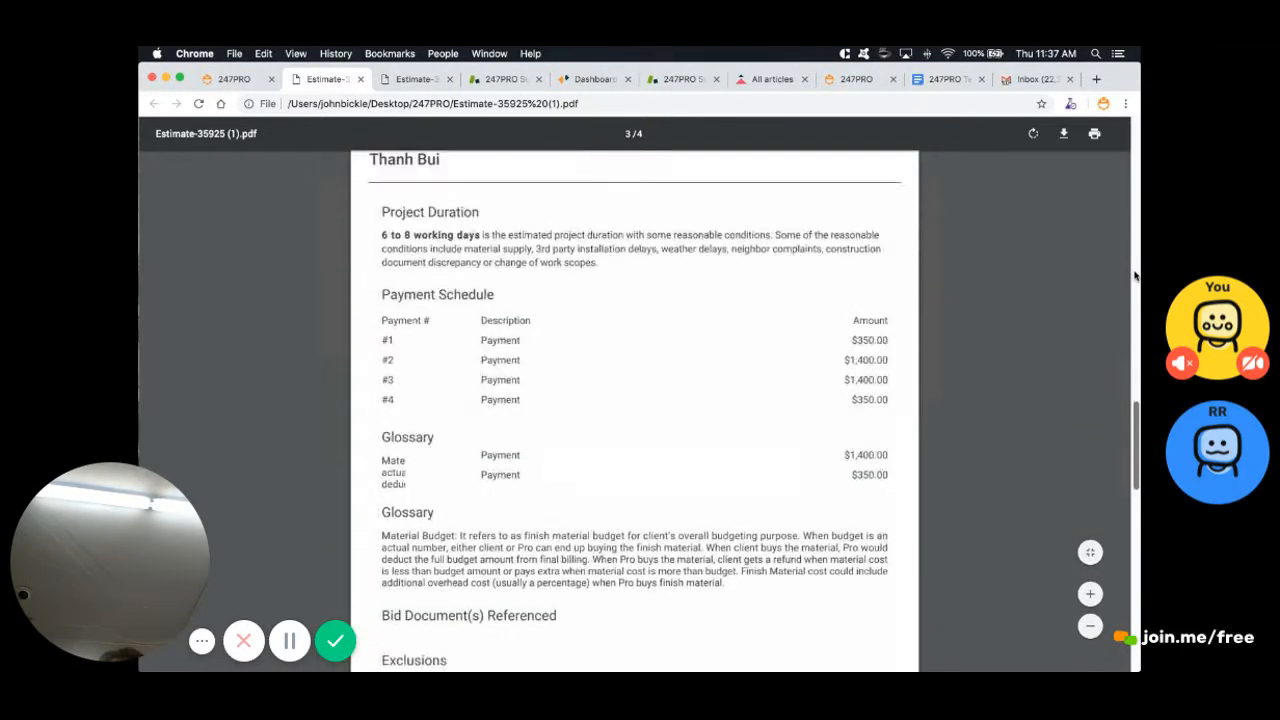
scroll(1135, 275, "up", 20)
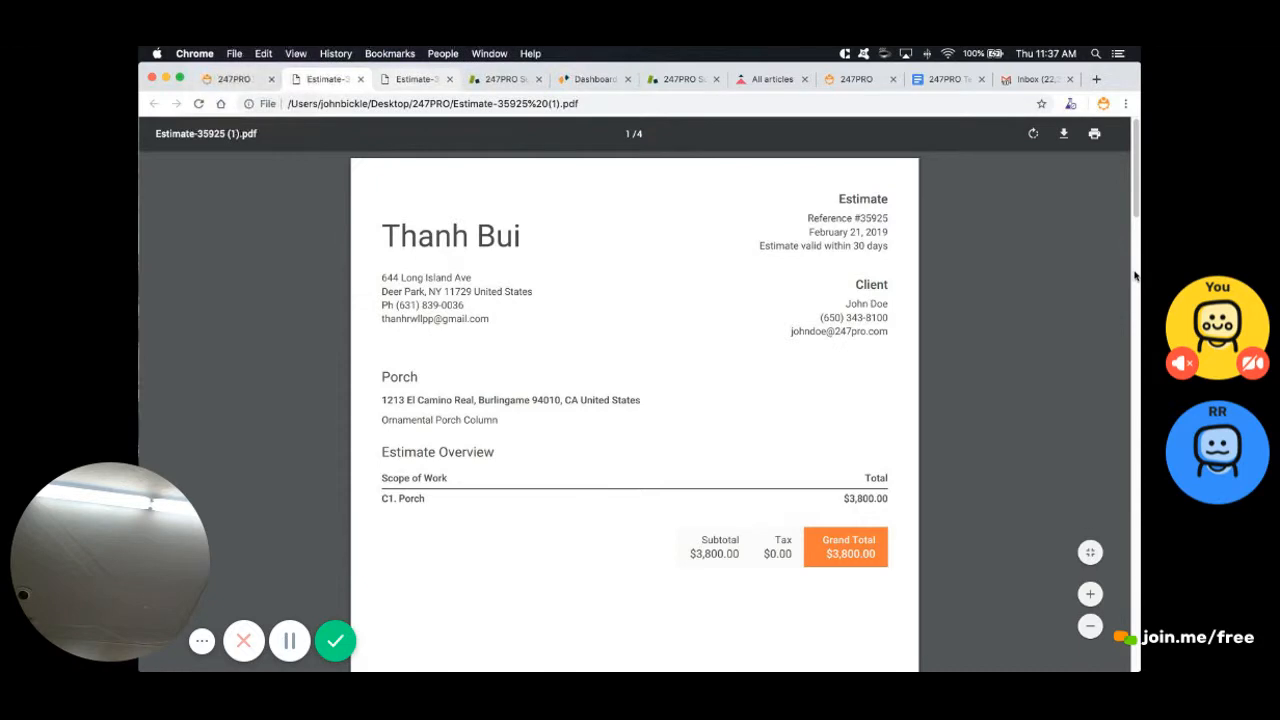
key("ctrl+shift+Tab")
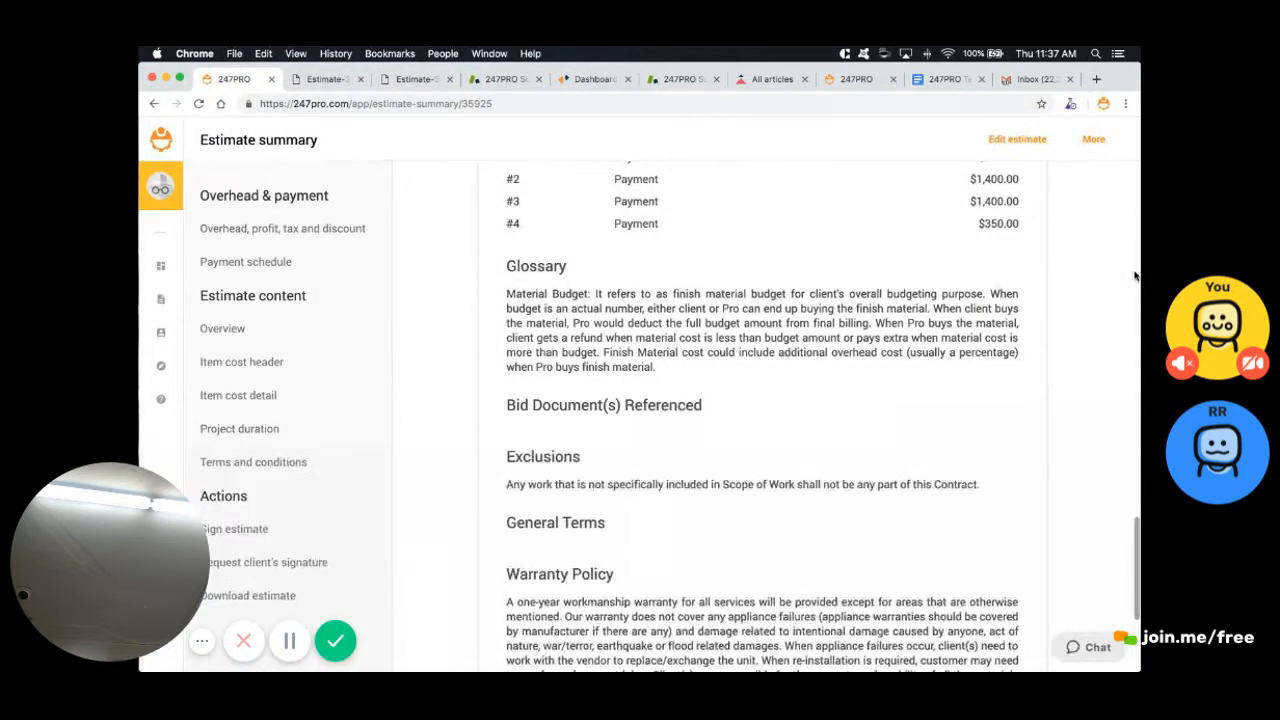
Scroll to the top of the Porch estimate summary and go to the Dashboard
scroll(1135, 275, "up", 5)
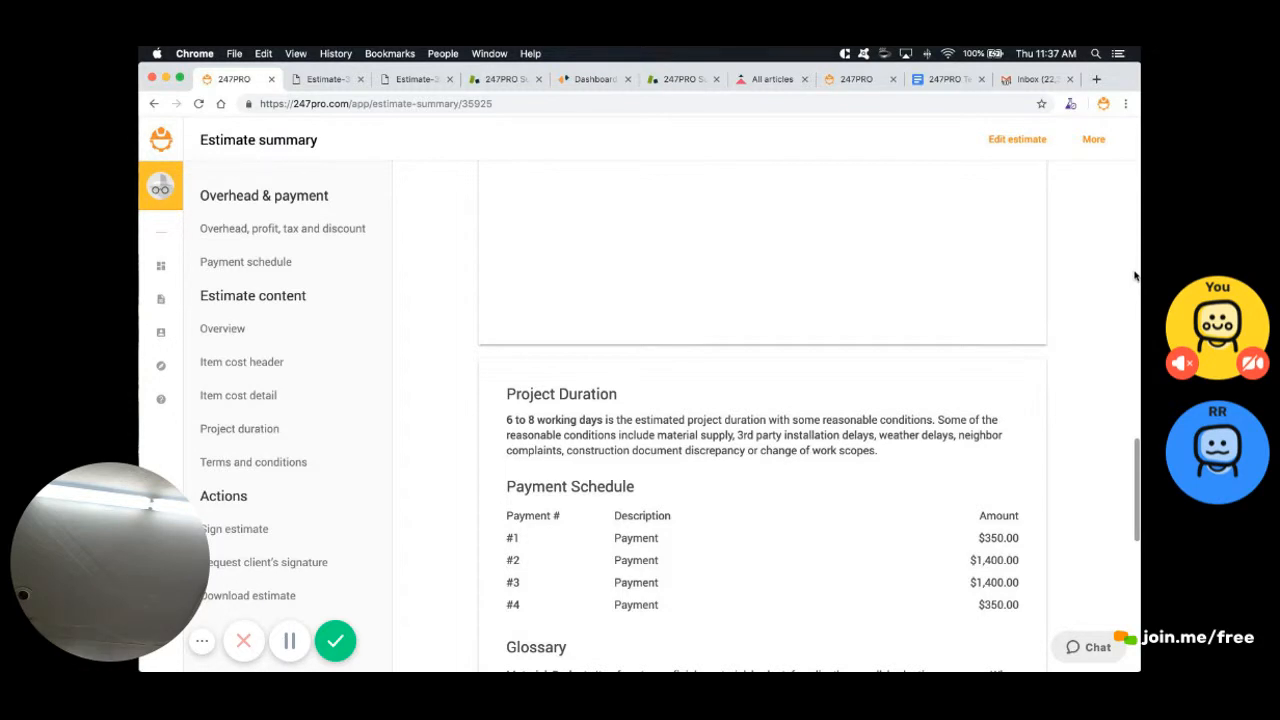
scroll(1135, 275, "up", 5)
scroll(1135, 275, "up", 5)
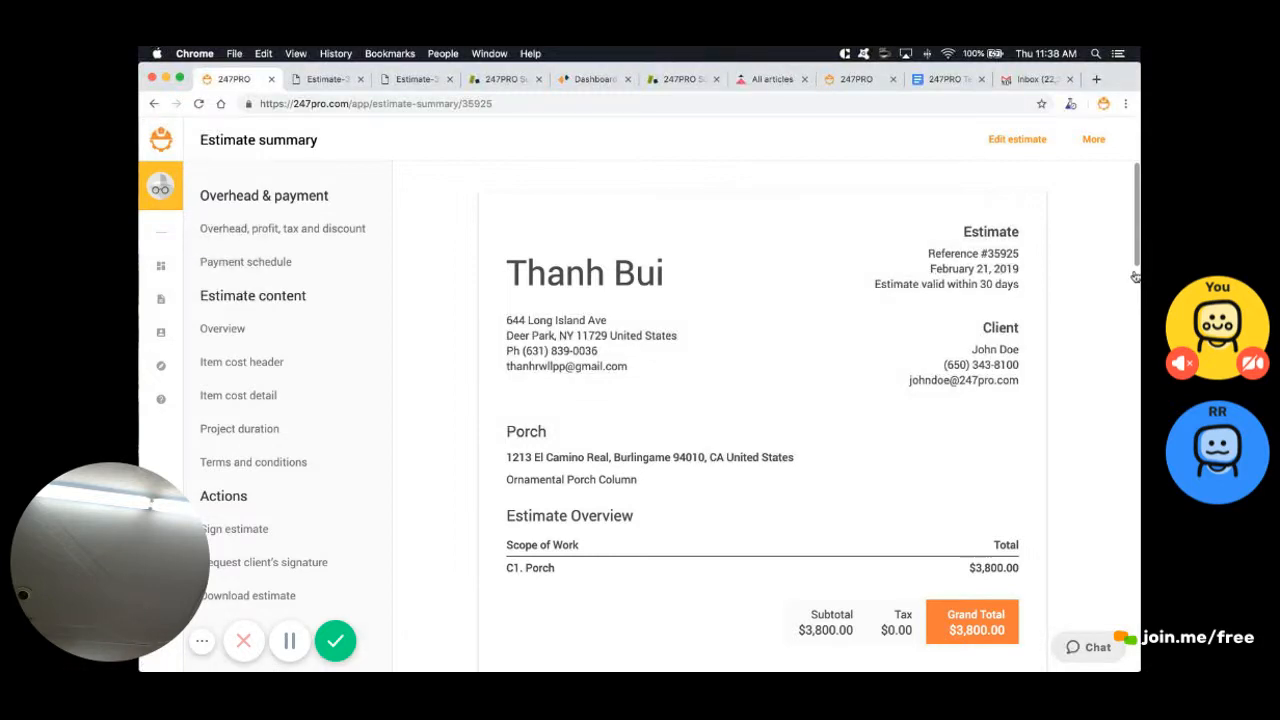
left_click(160, 265)
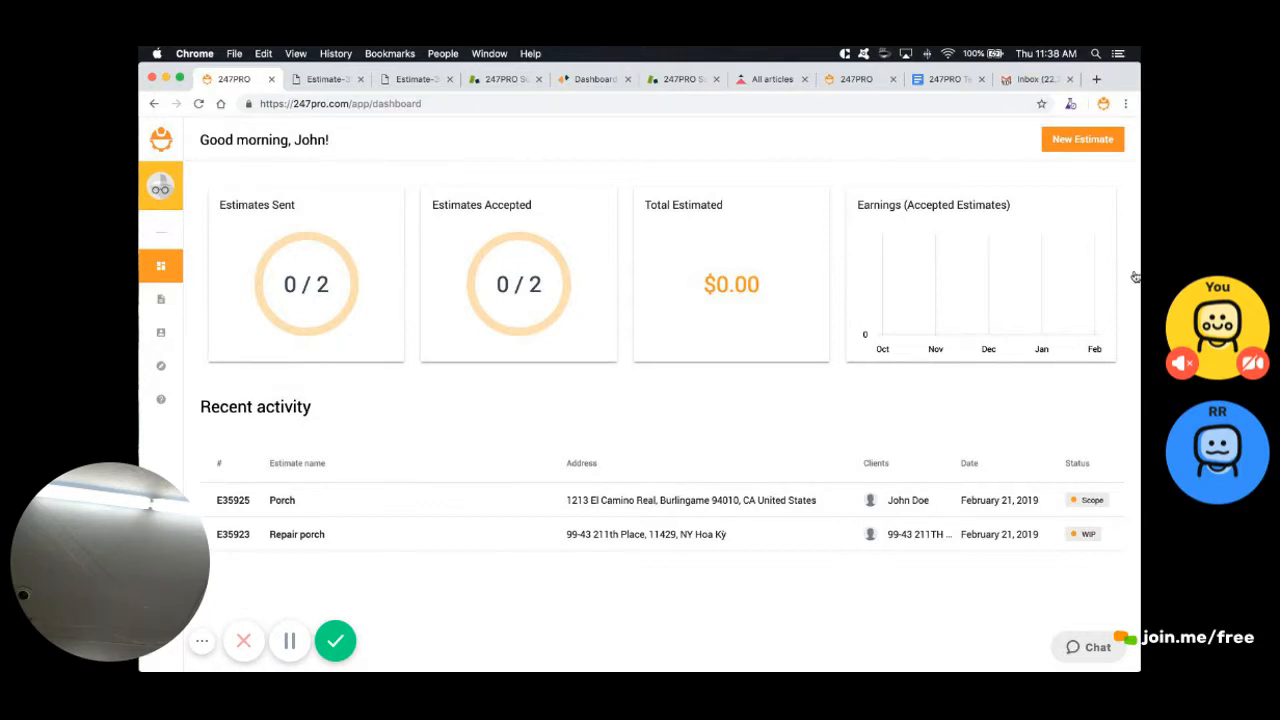
Start a new estimate named 'Deck estimate (TEST)' using the first suggested job address
left_click(1100, 140)
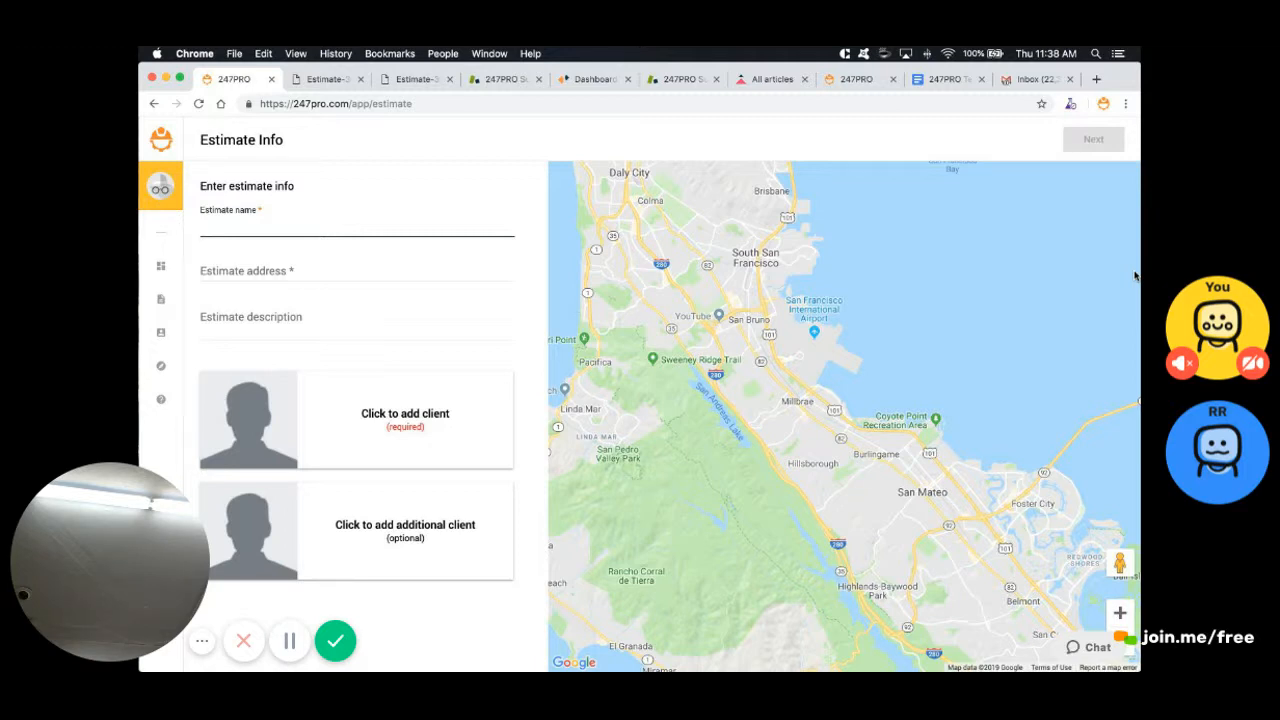
type("Deck estimate (TEST)")
key("Tab")
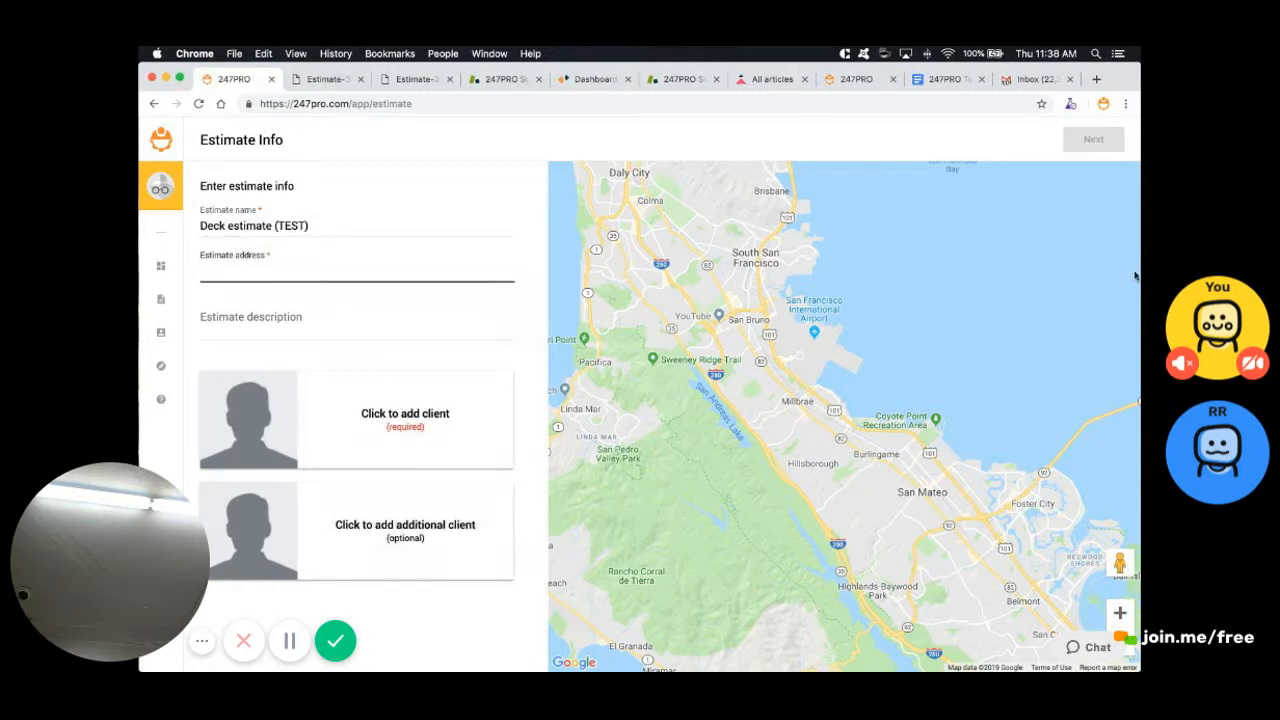
type("123")
left_click(300, 289)
Attach the existing client to the estimate and continue to the scope of work
left_click(388, 420)
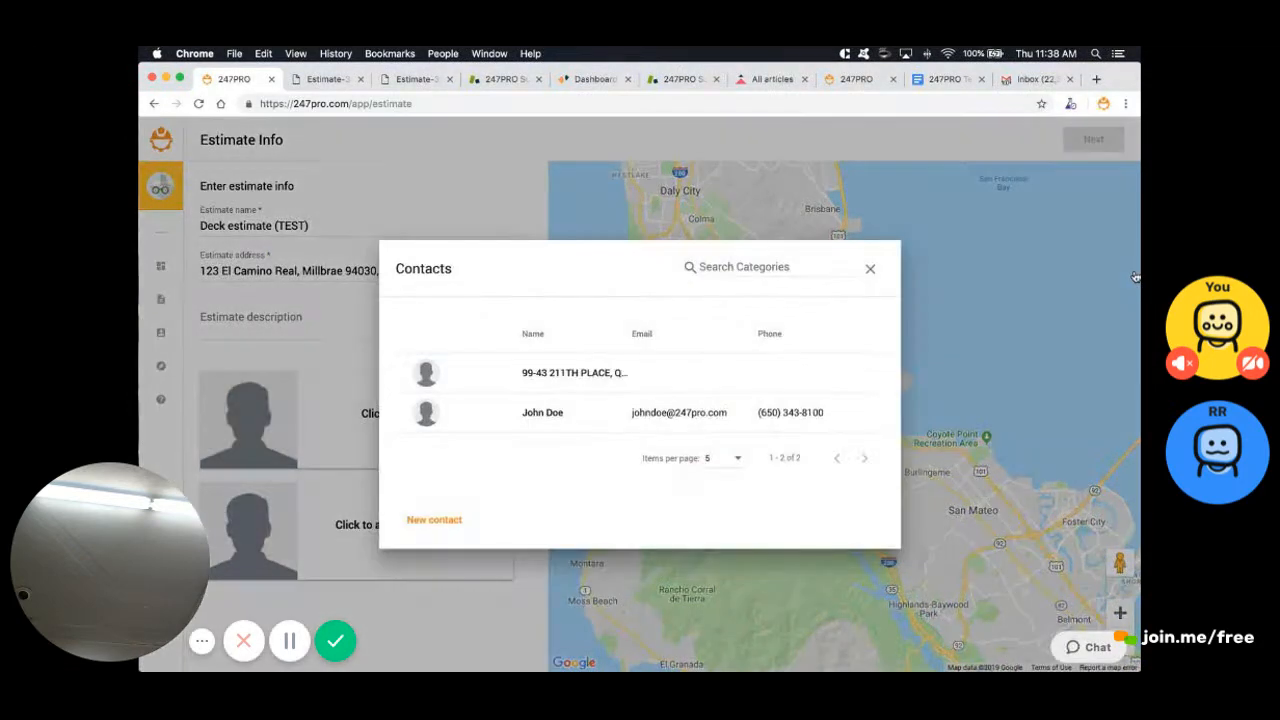
left_click(542, 412)
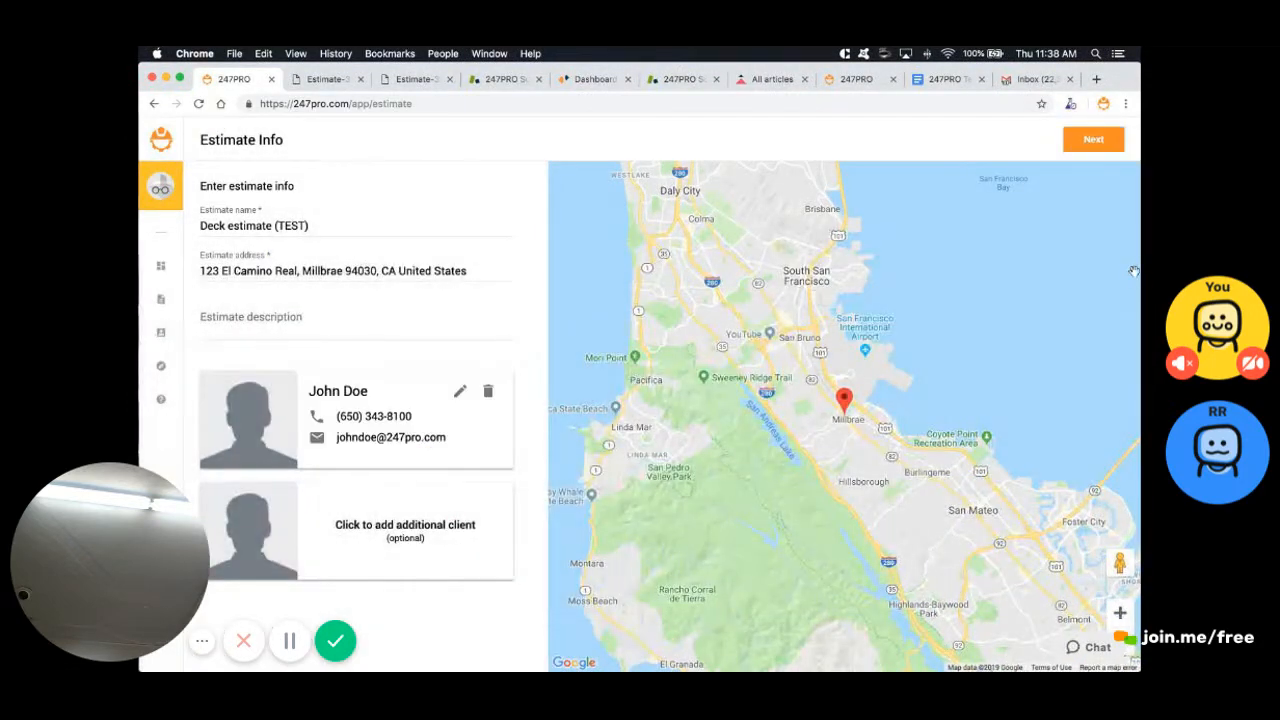
left_click(1093, 139)
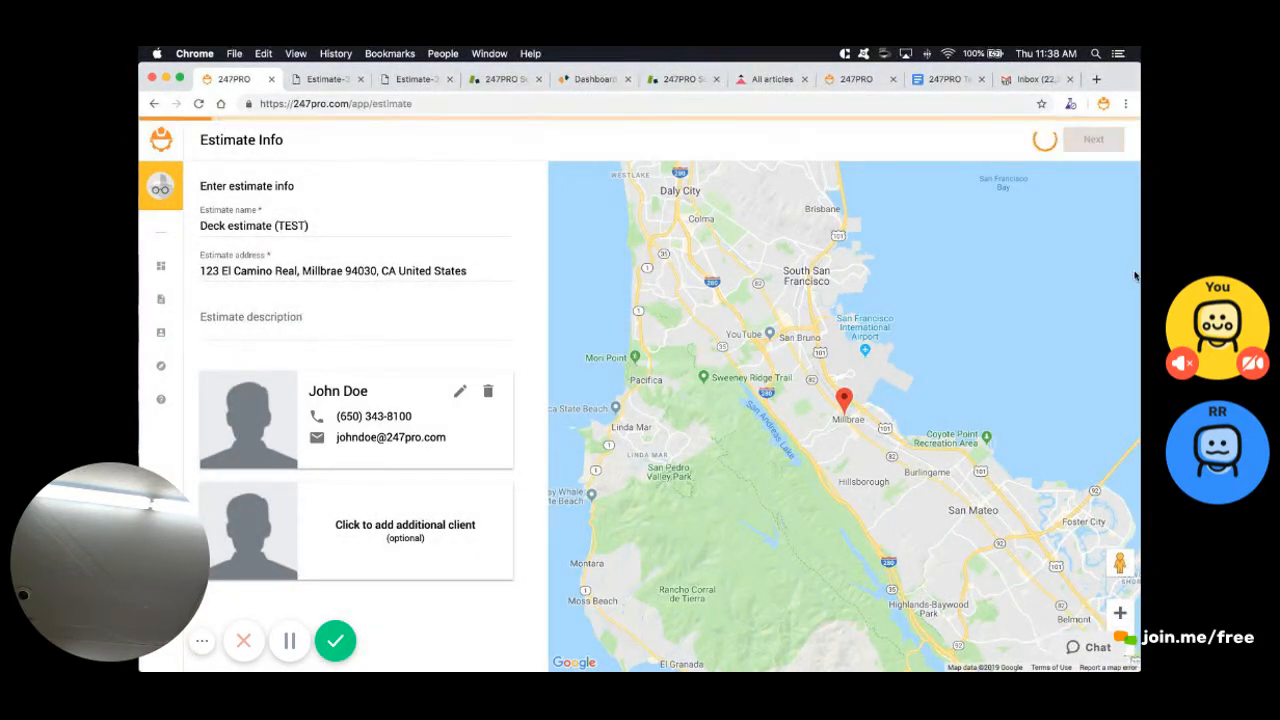
Add the Deck | Patio global template from the Deck & Patio tile and proceed to the Estimator
left_click(485, 457)
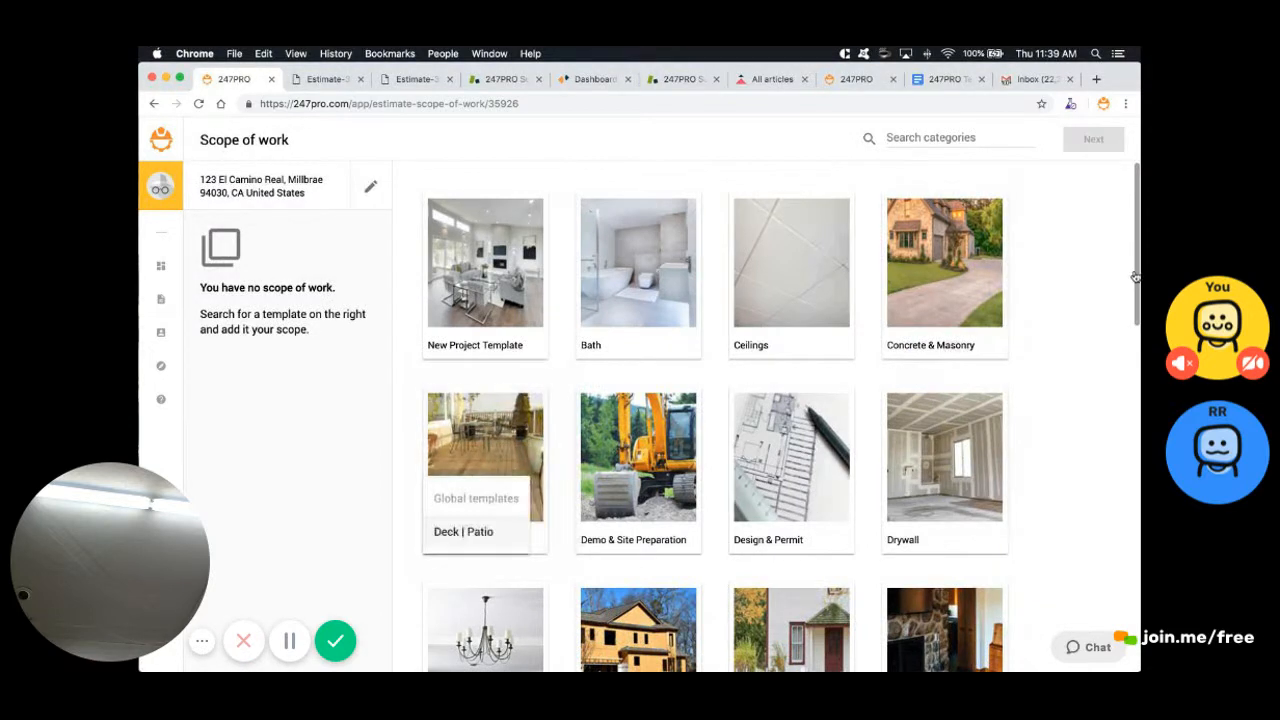
left_click(472, 530)
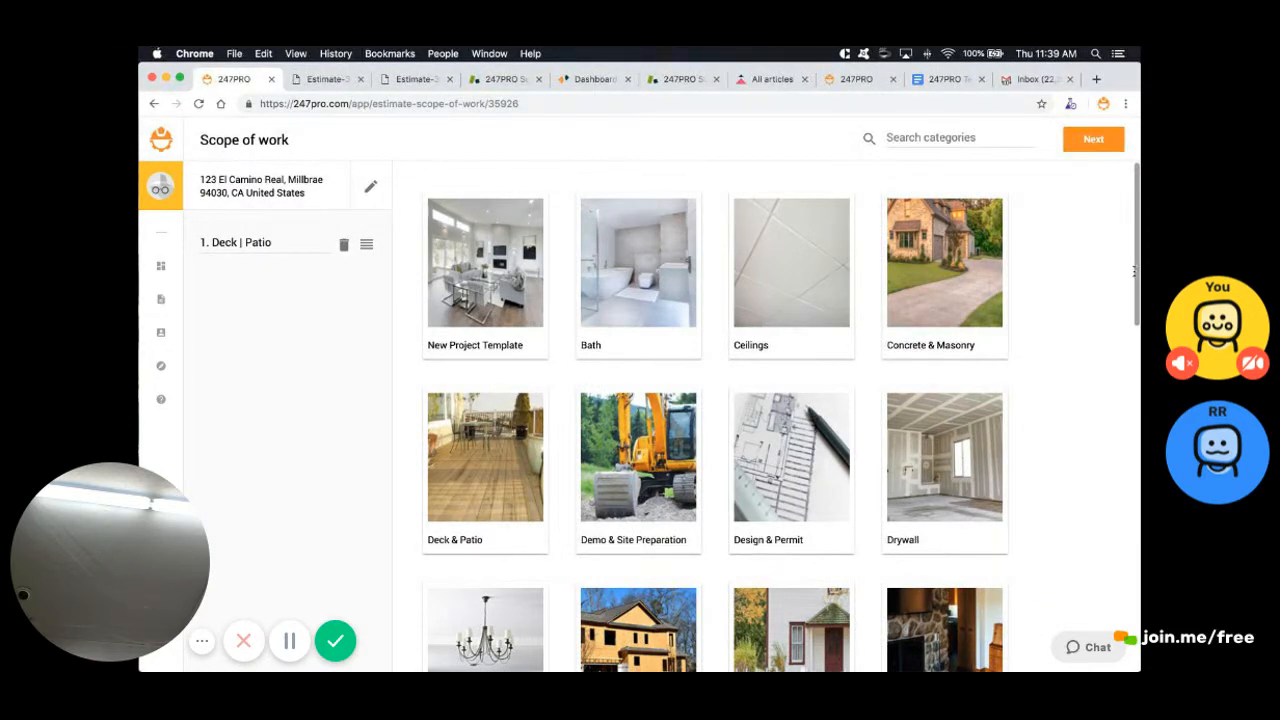
left_click_drag(273, 243, 209, 243)
left_click(1093, 139)
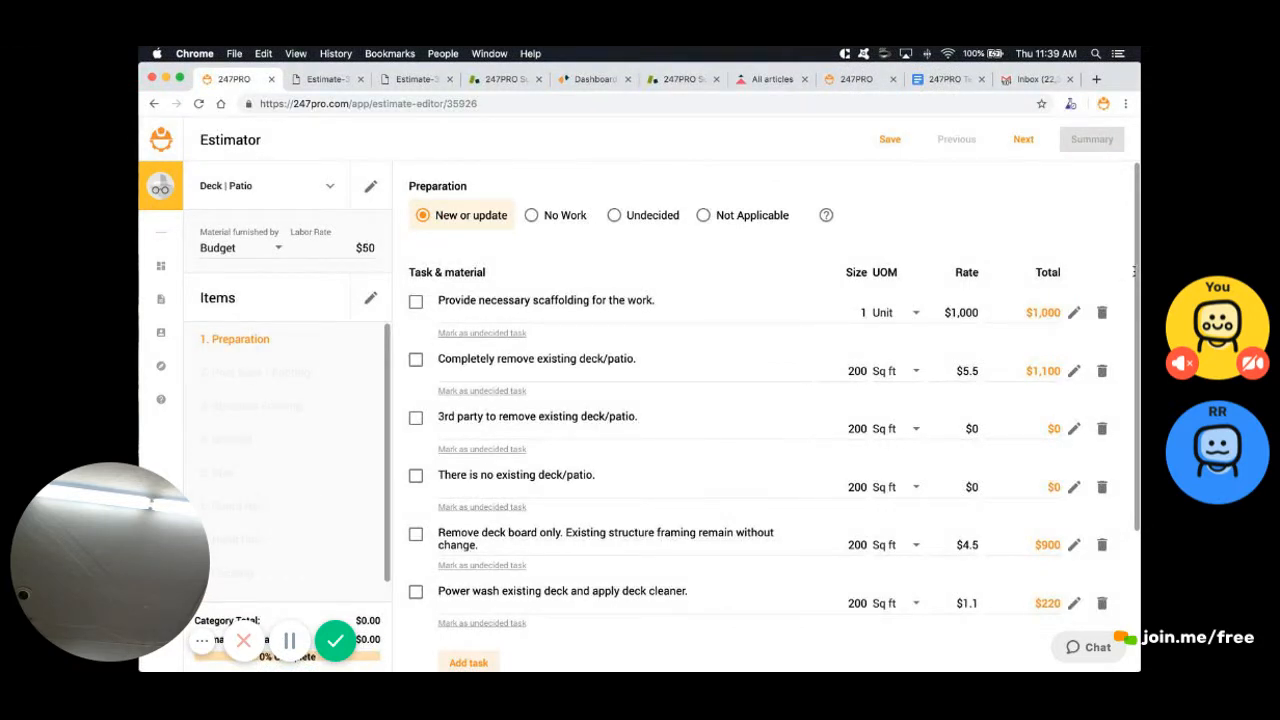
scroll(1134, 272, "down", 1)
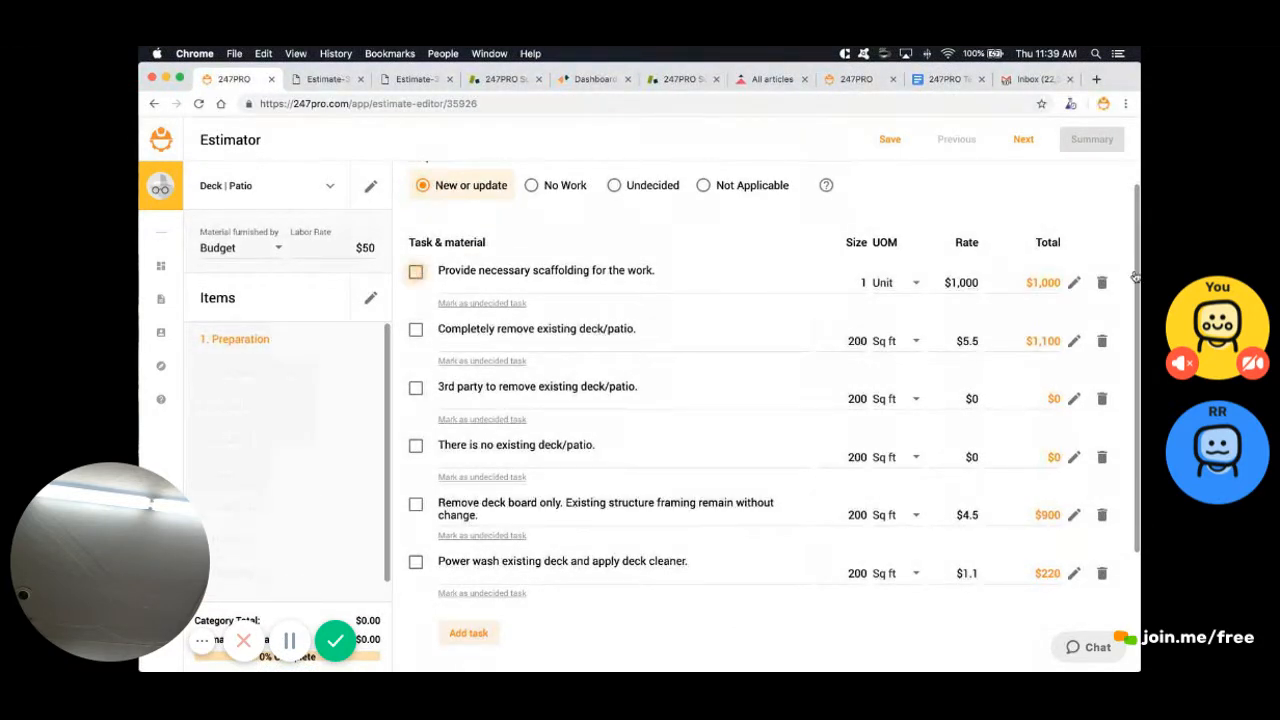
left_click(416, 272)
left_click(416, 330)
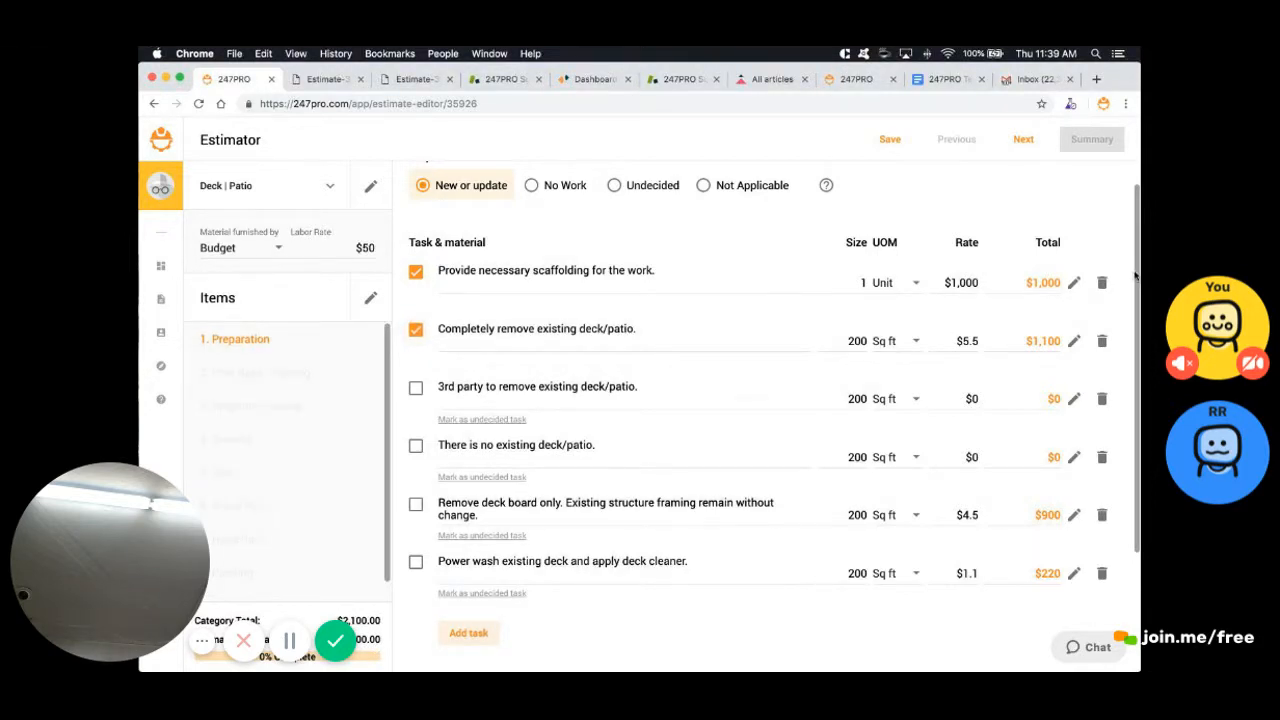
left_click(416, 388)
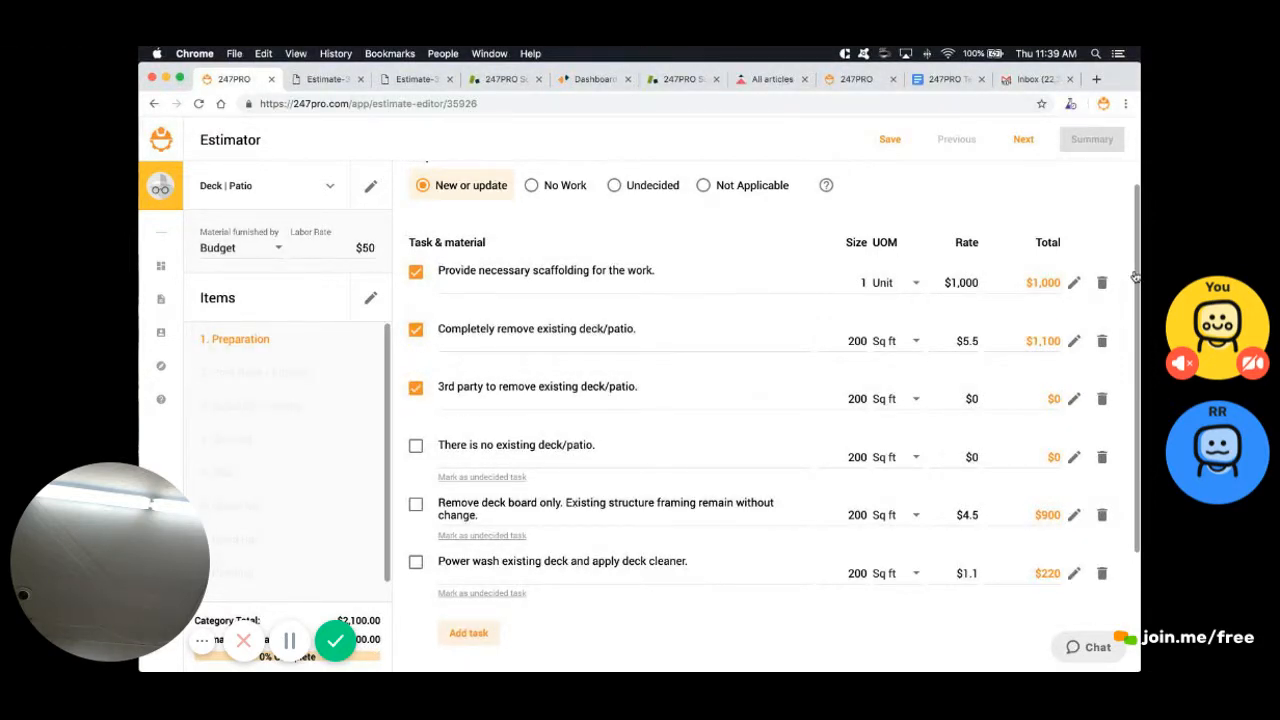
left_click(416, 388)
left_click(416, 330)
left_click(416, 272)
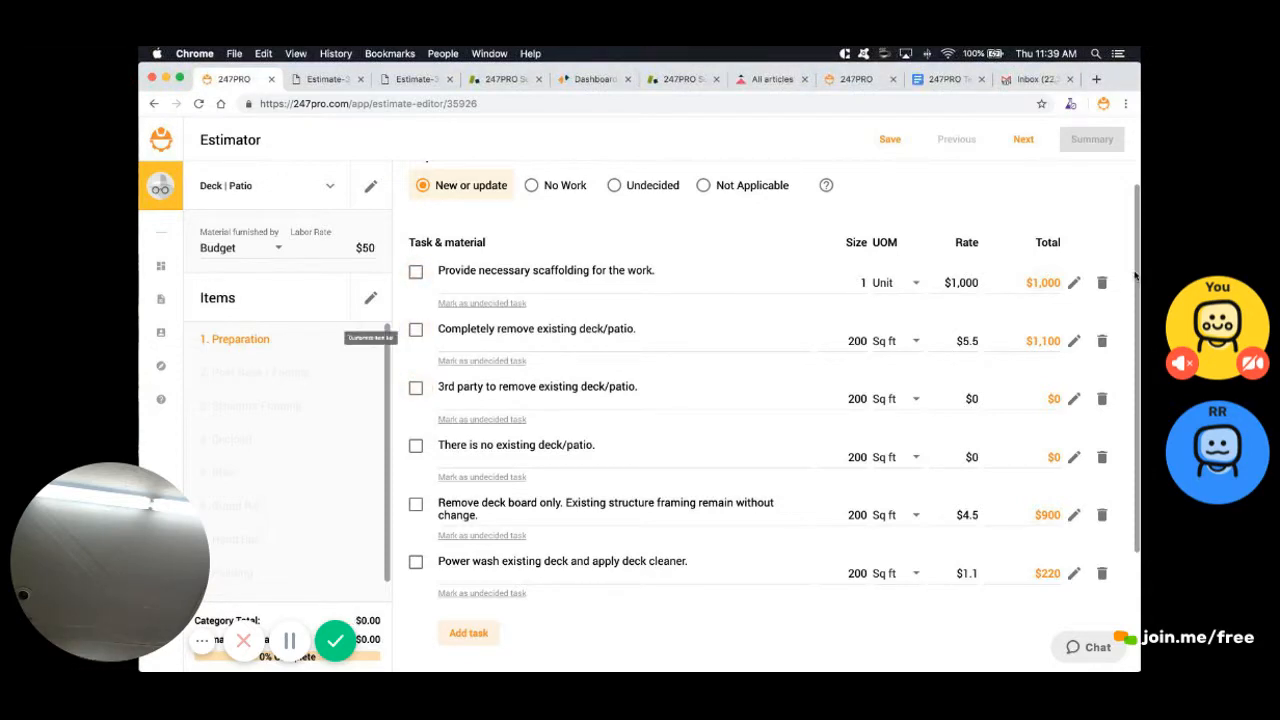
scroll(285, 450, "down", 1)
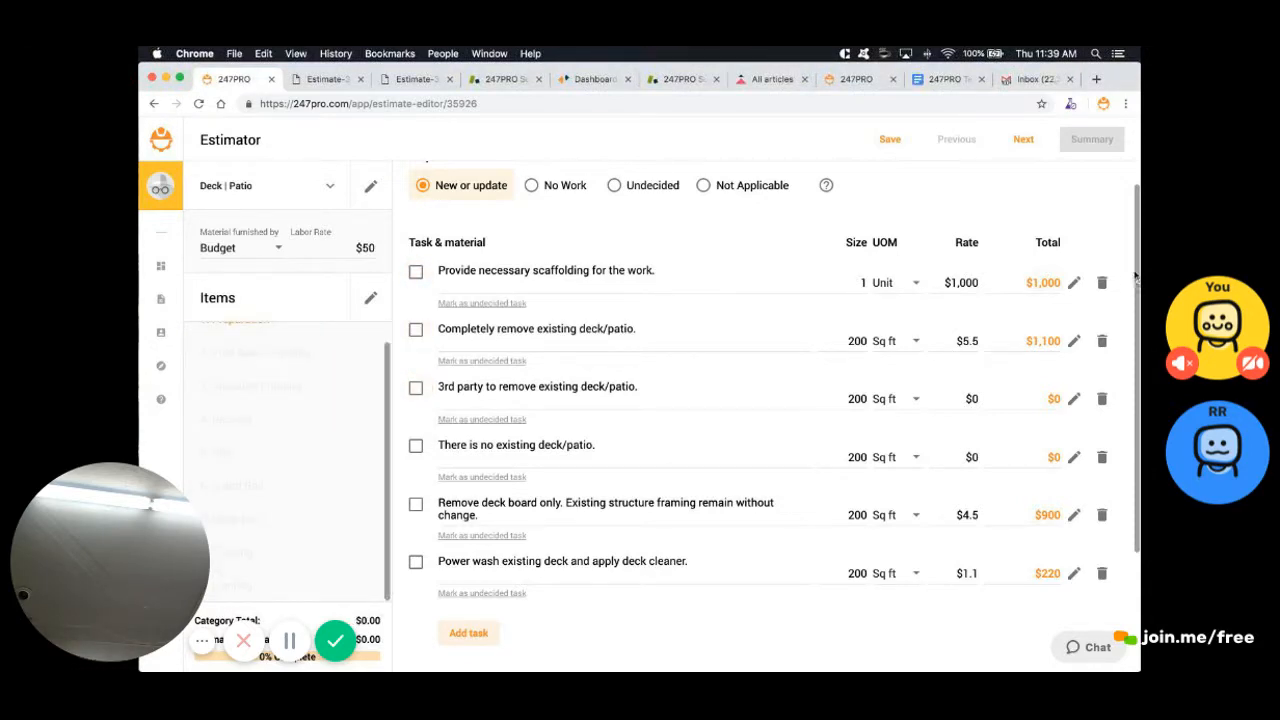
left_click(370, 298)
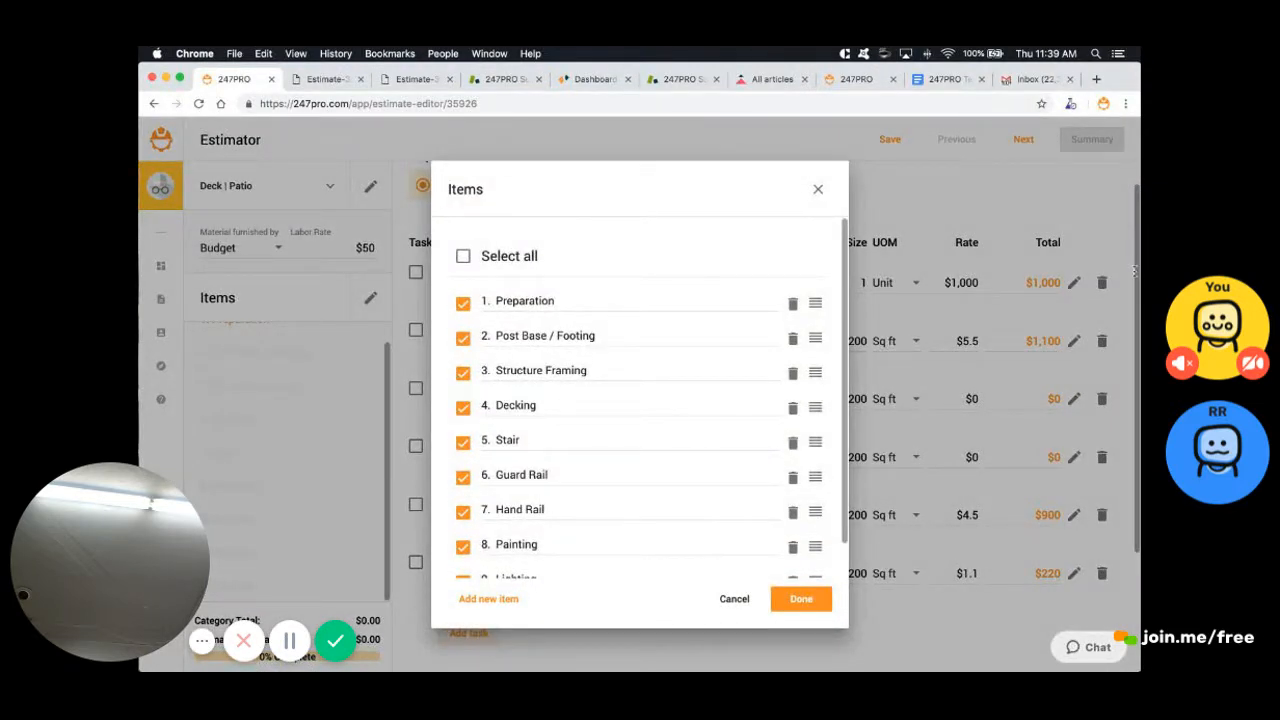
scroll(640, 400, "down", 1)
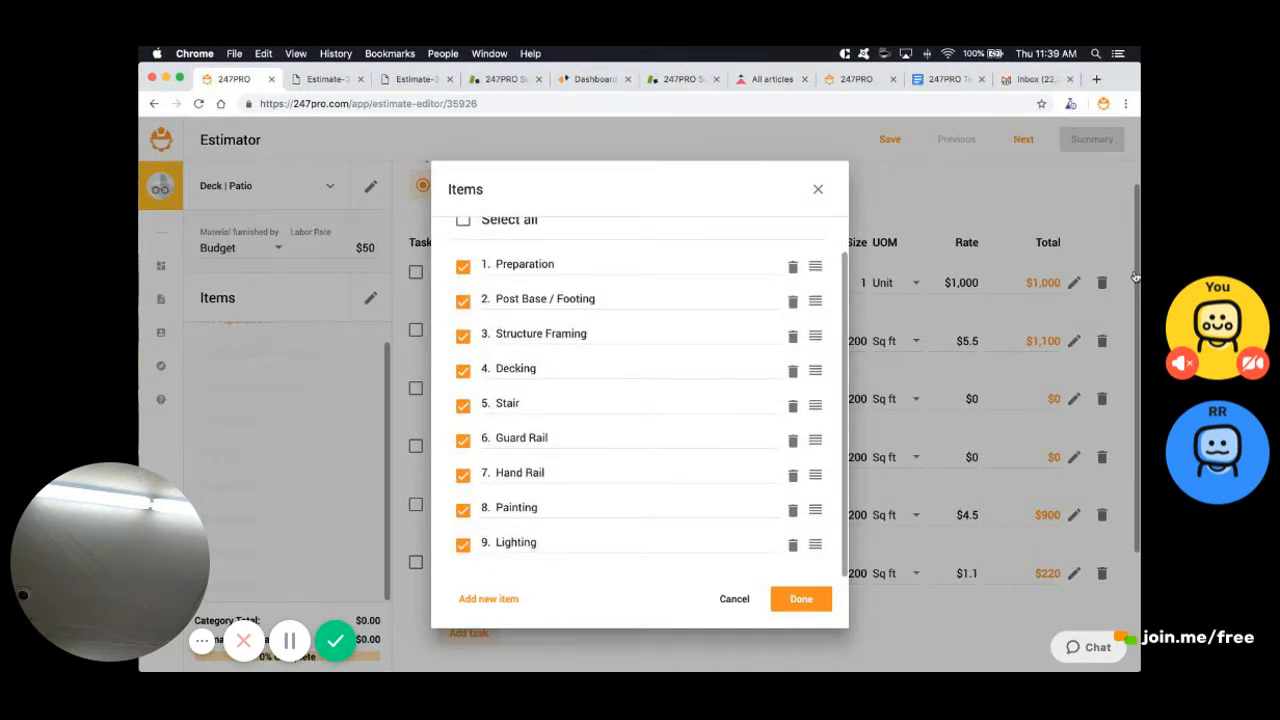
left_click(801, 599)
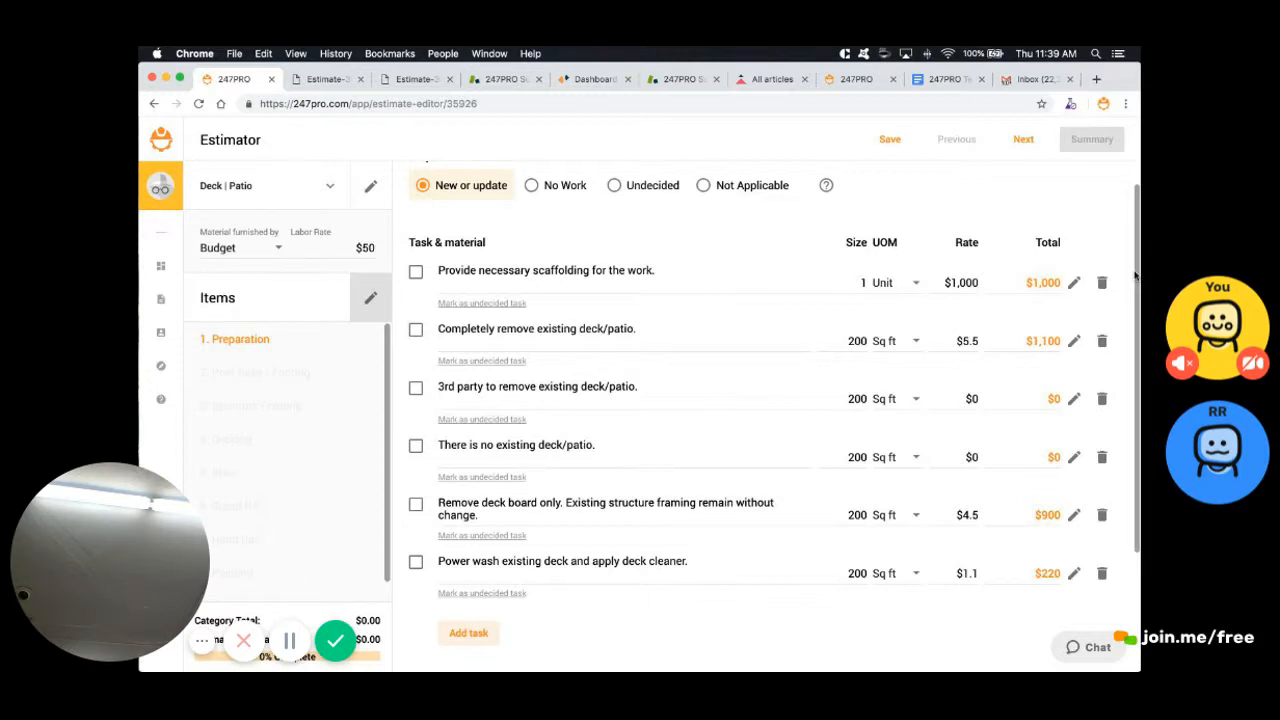
Tick the scaffolding task, set its rate to $500, and advance to Post Base / Footing
double_click(1134, 272)
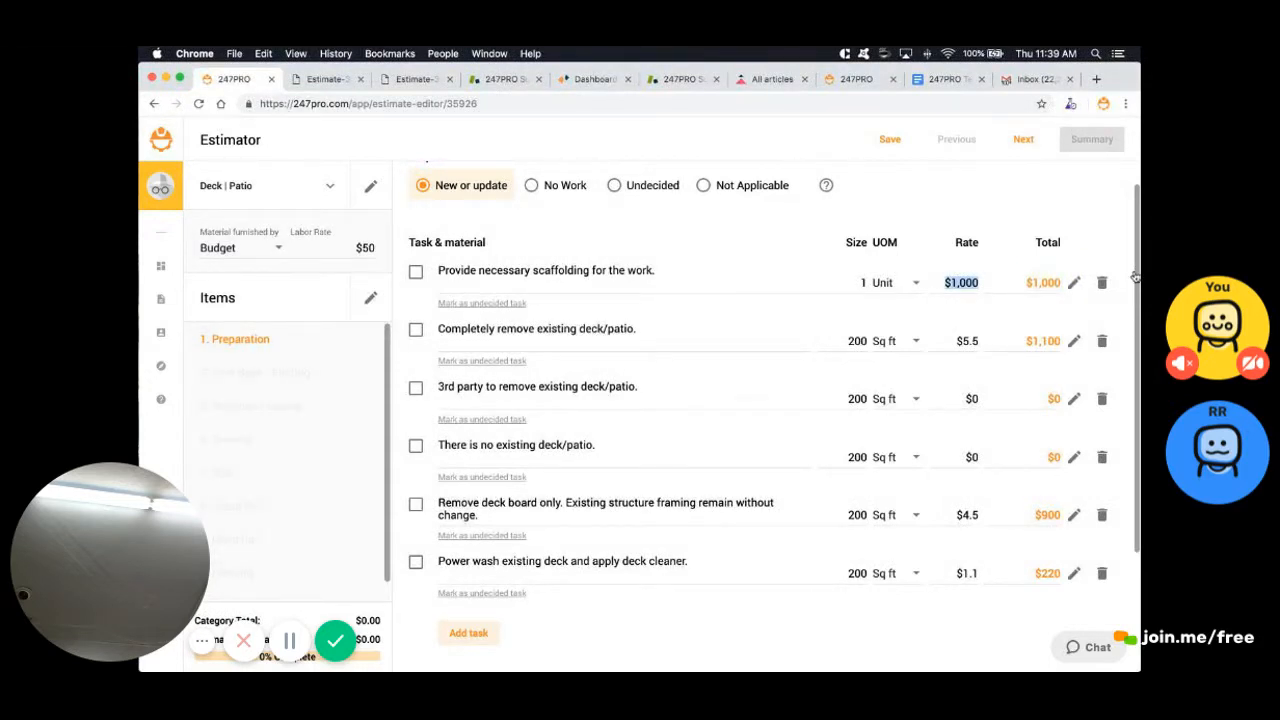
left_click(416, 272)
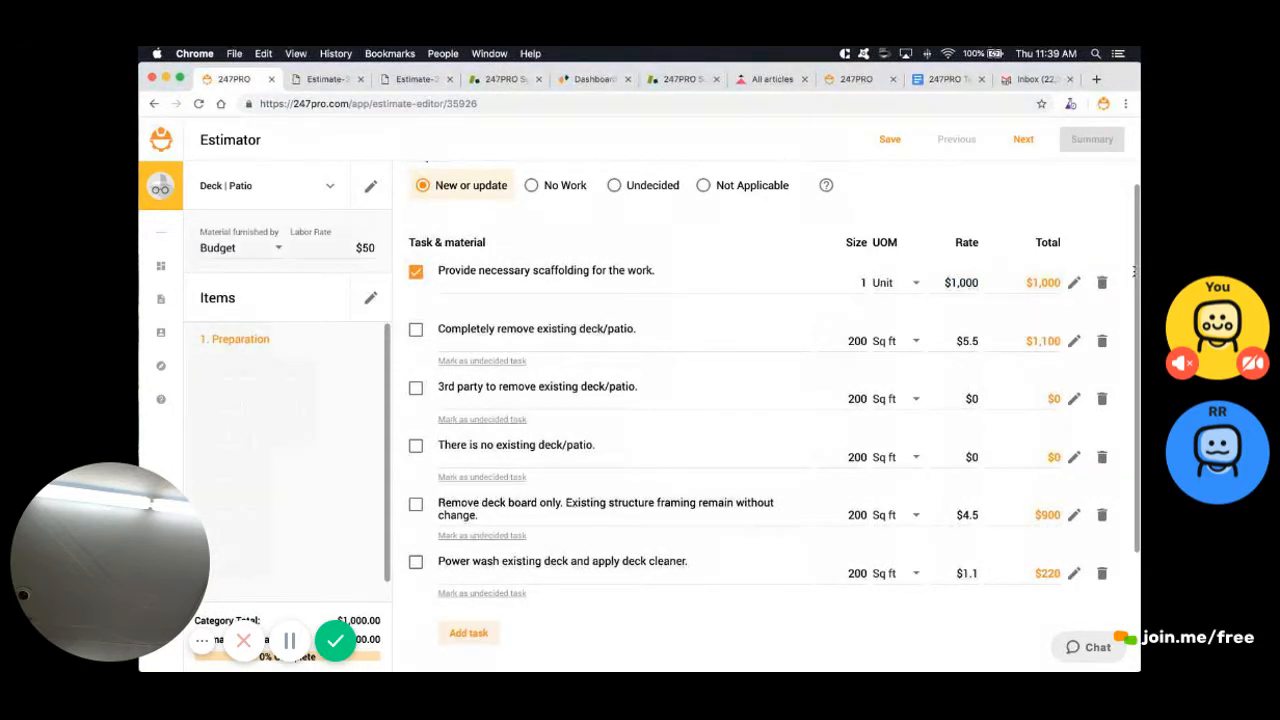
left_click(961, 283)
type("500")
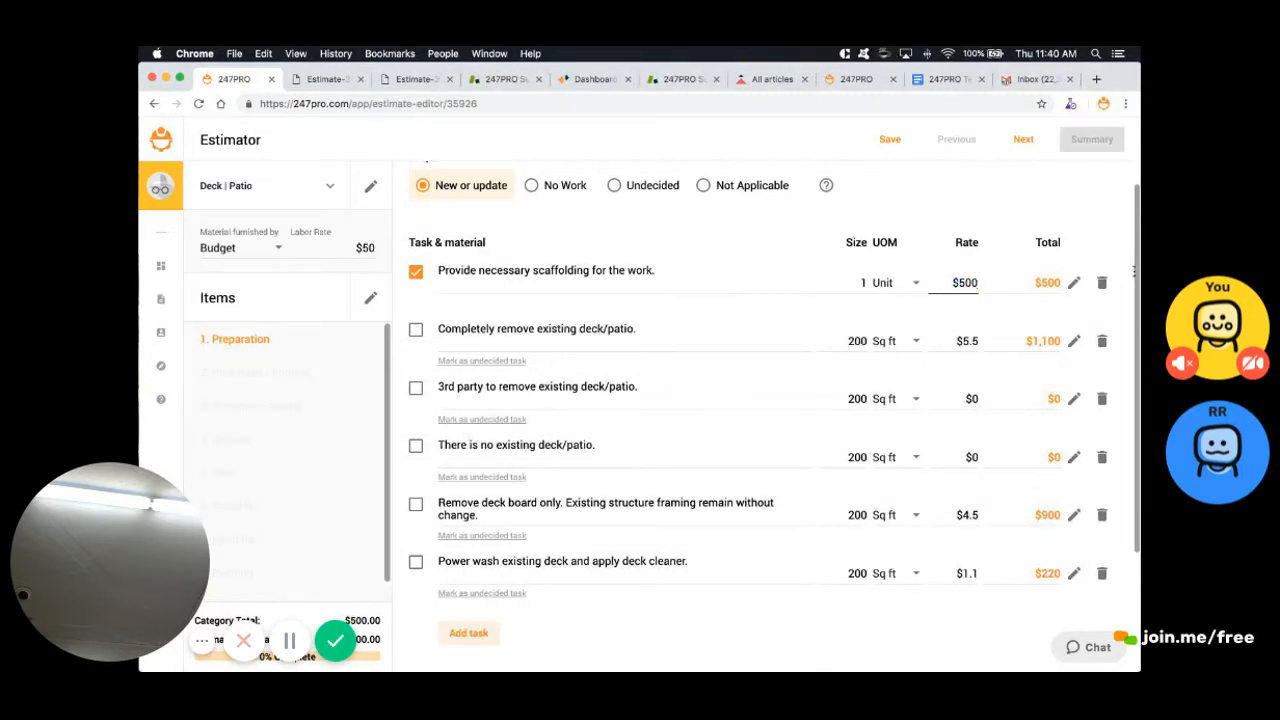
key("Return")
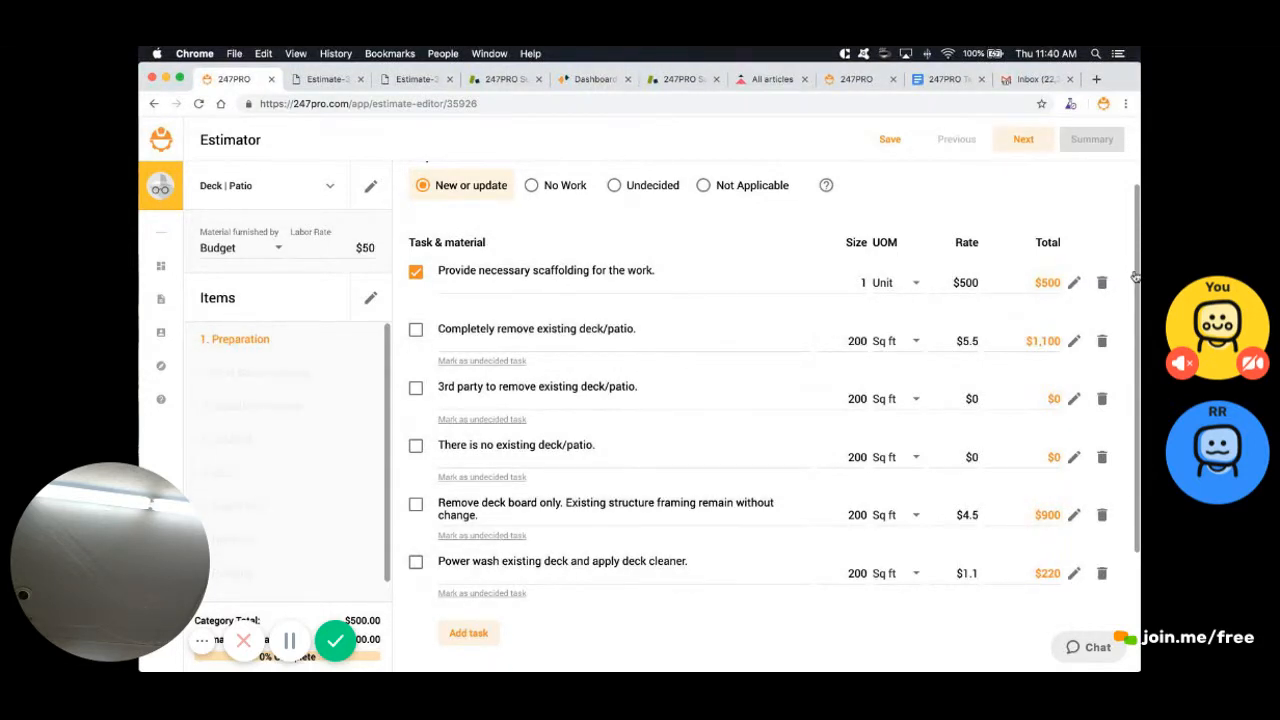
left_click(1023, 139)
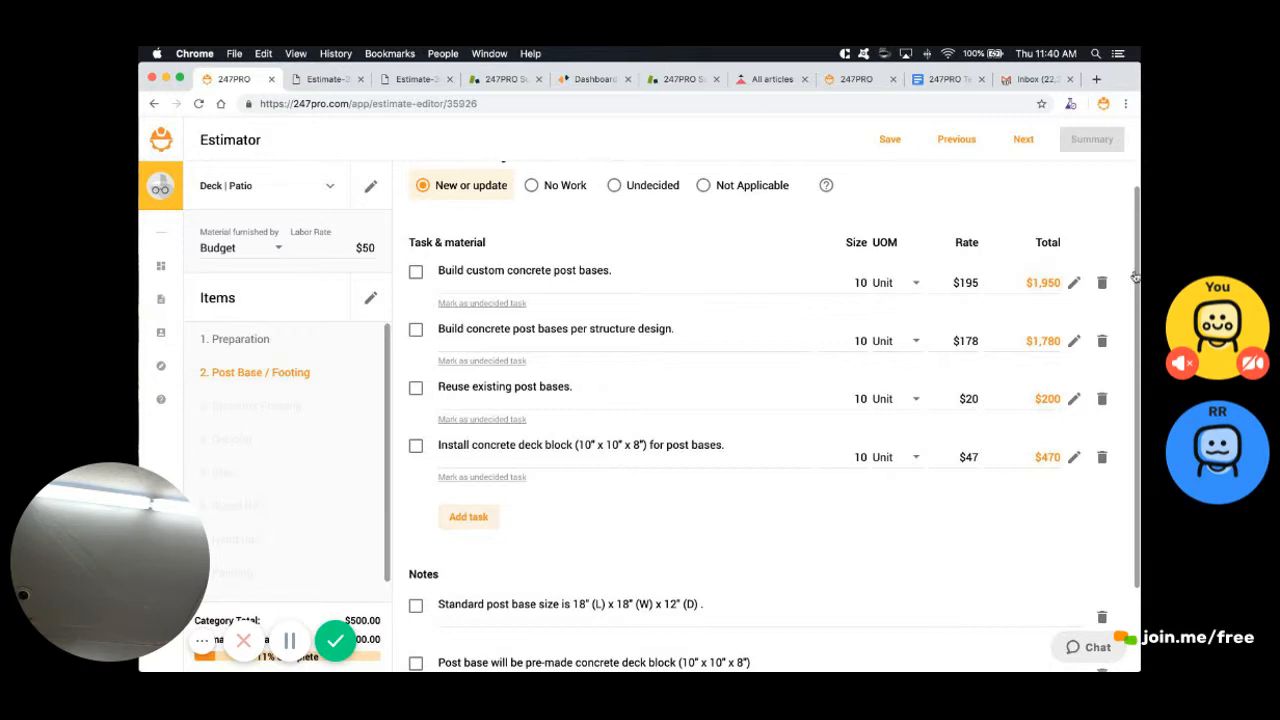
Include 'Build custom concrete post bases' at size 6 ($1,170: $690 labor, $480 materials) and save it
left_click(416, 272)
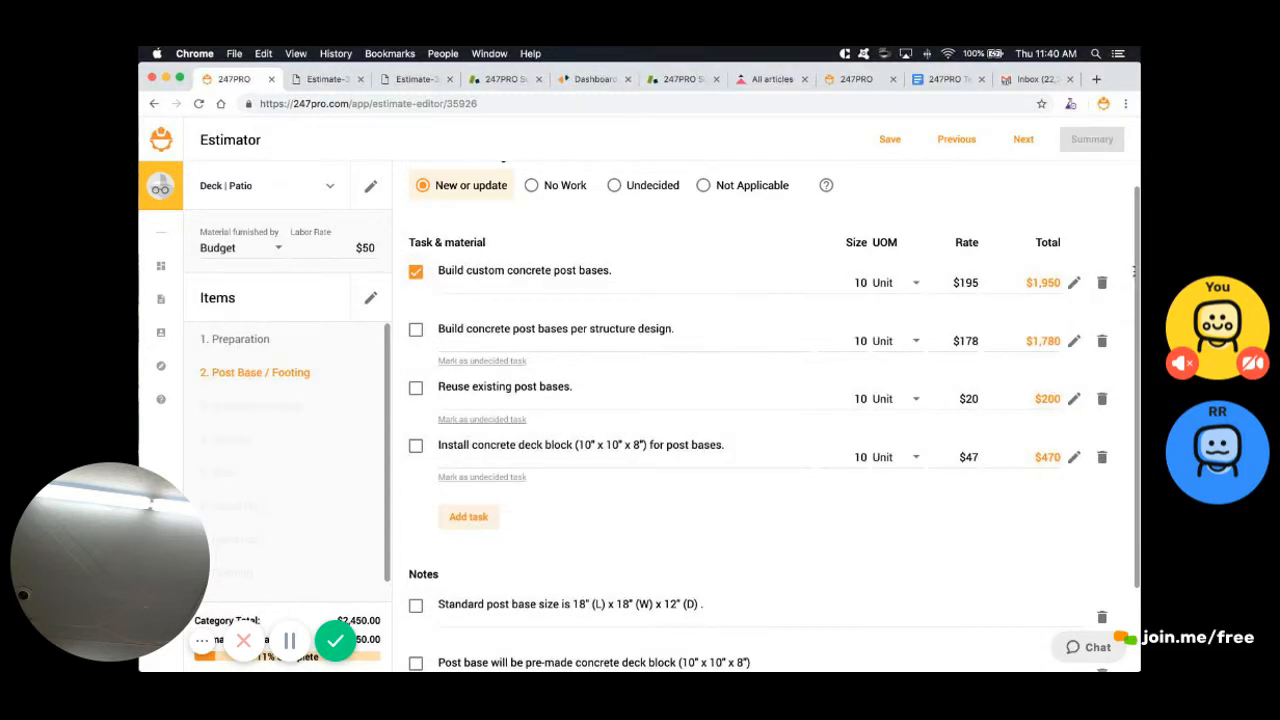
double_click(860, 283)
type("6")
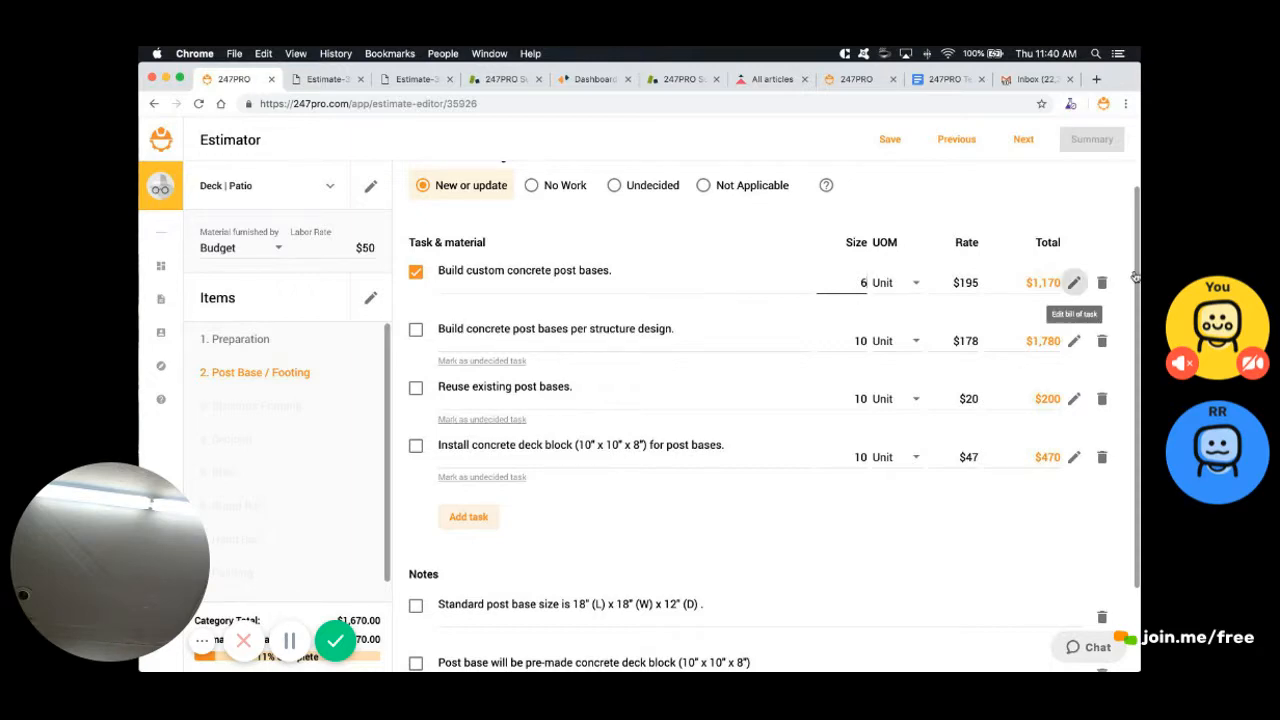
left_click(1073, 283)
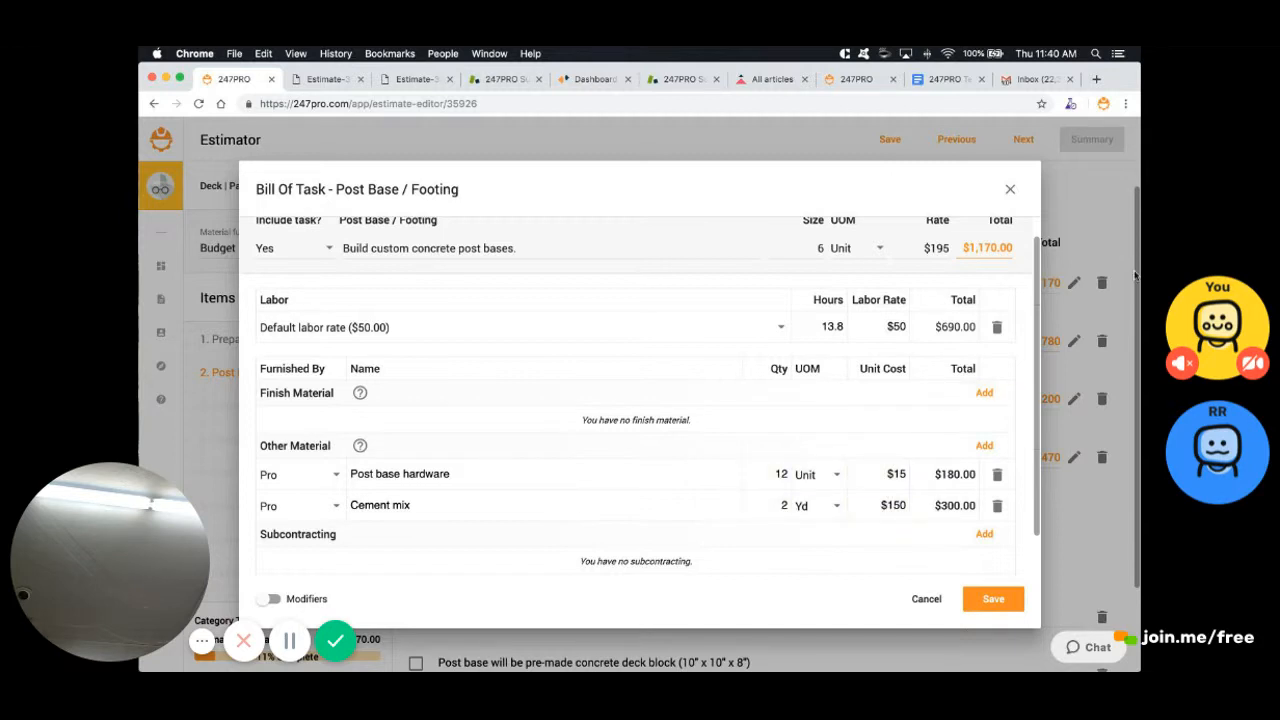
scroll(640, 397, "down", 1)
scroll(640, 397, "up", 1)
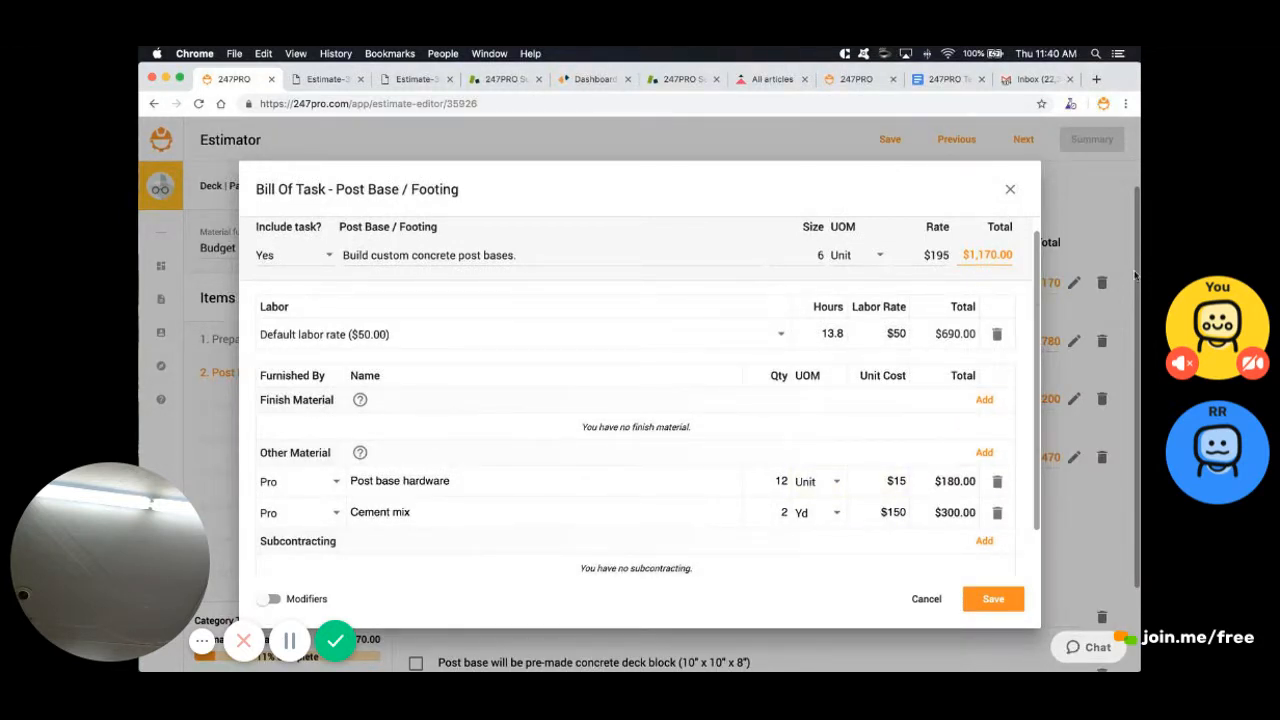
scroll(1134, 275, "up", 1)
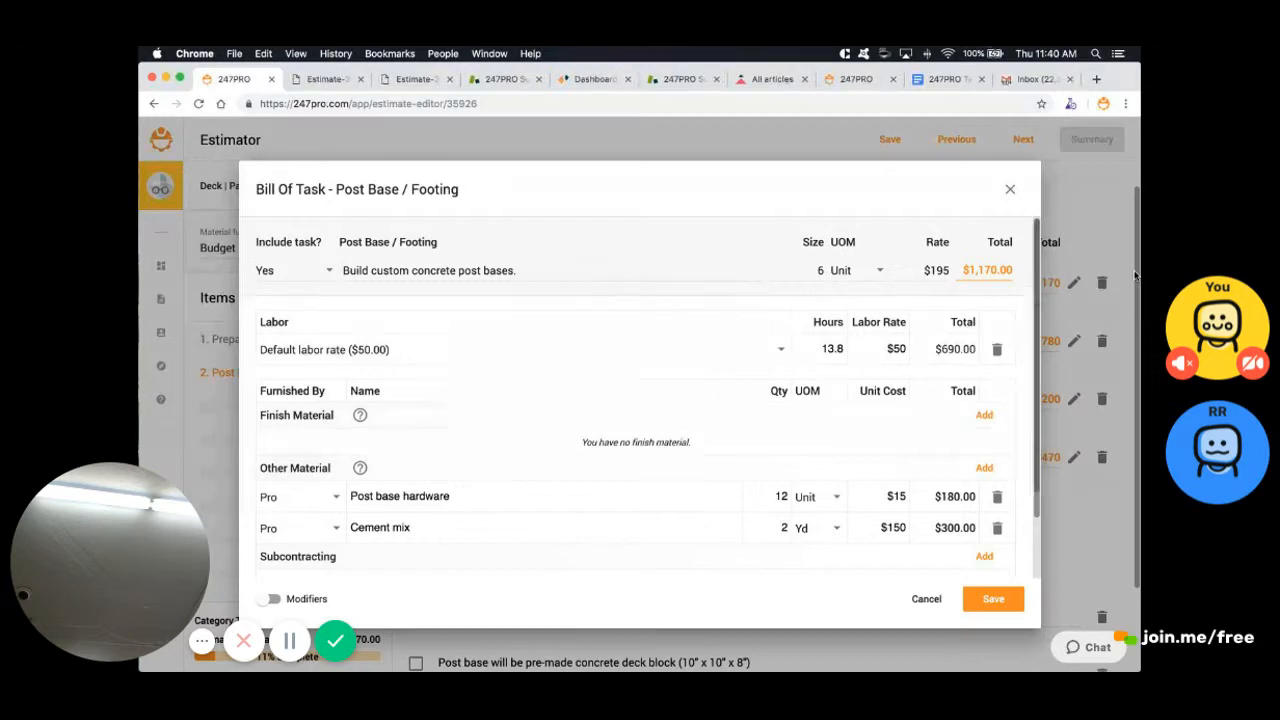
scroll(1134, 275, "down", 3)
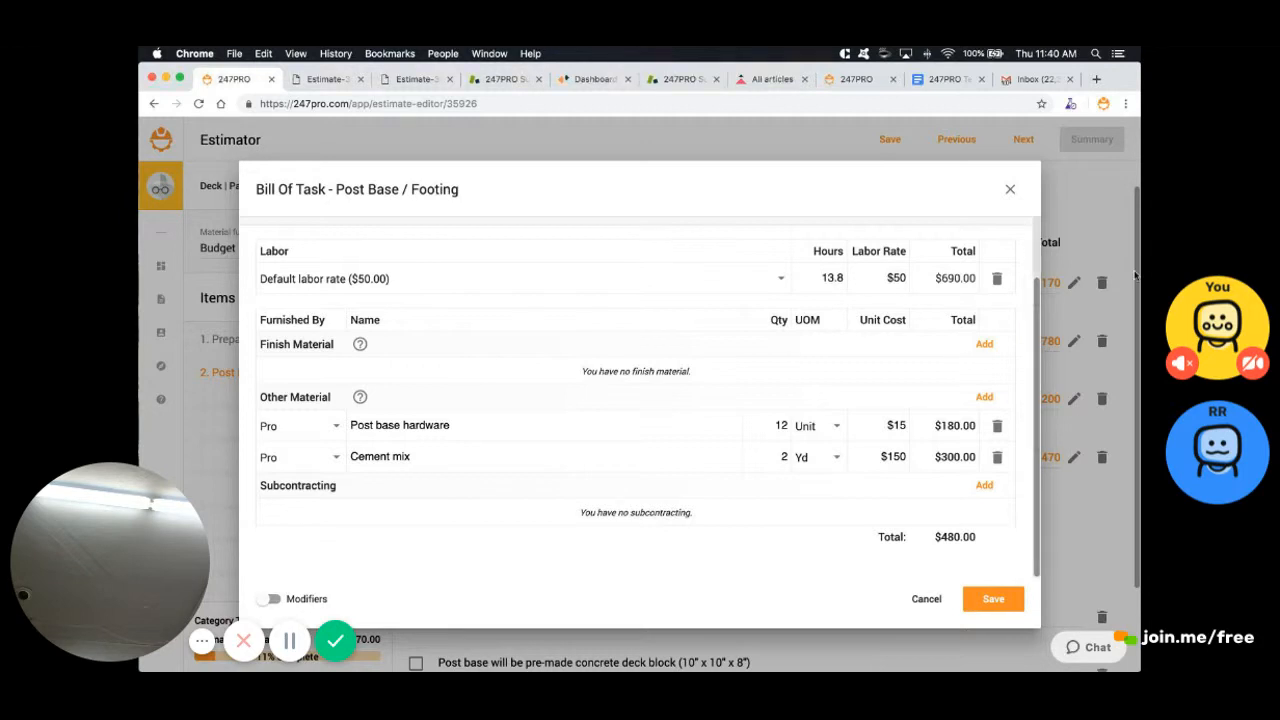
scroll(1134, 276, "up", 3)
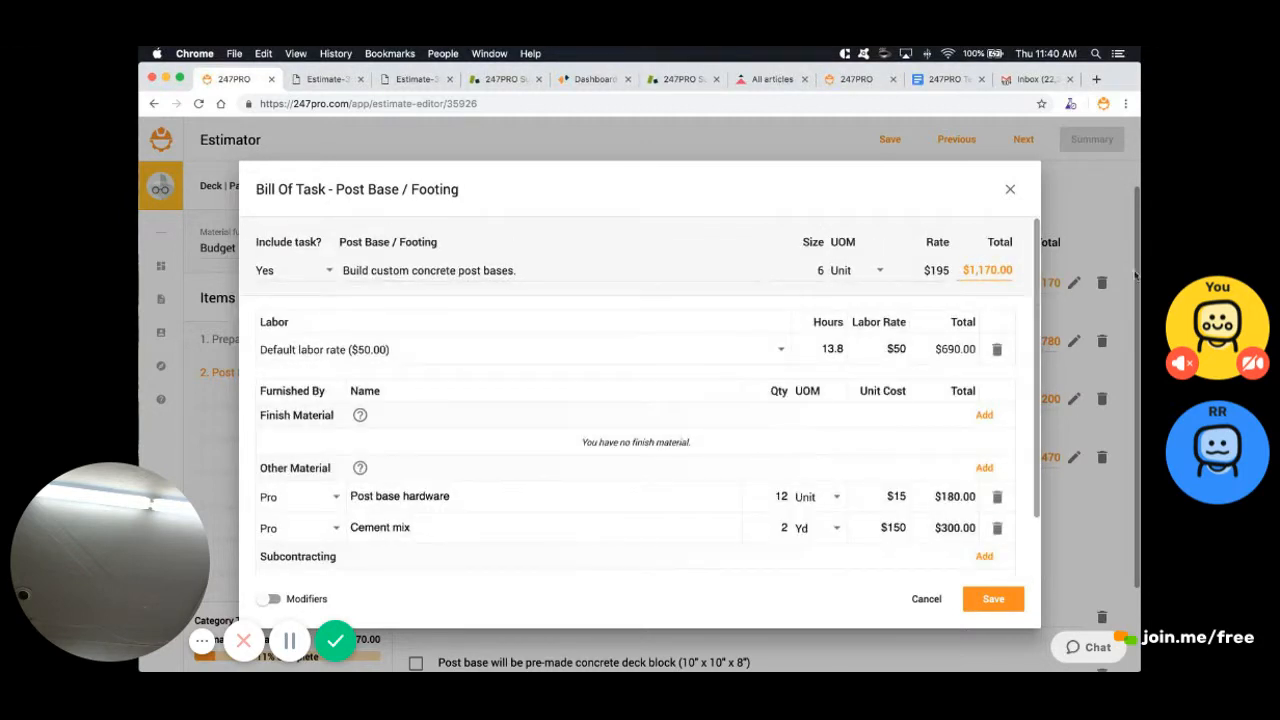
left_click(993, 599)
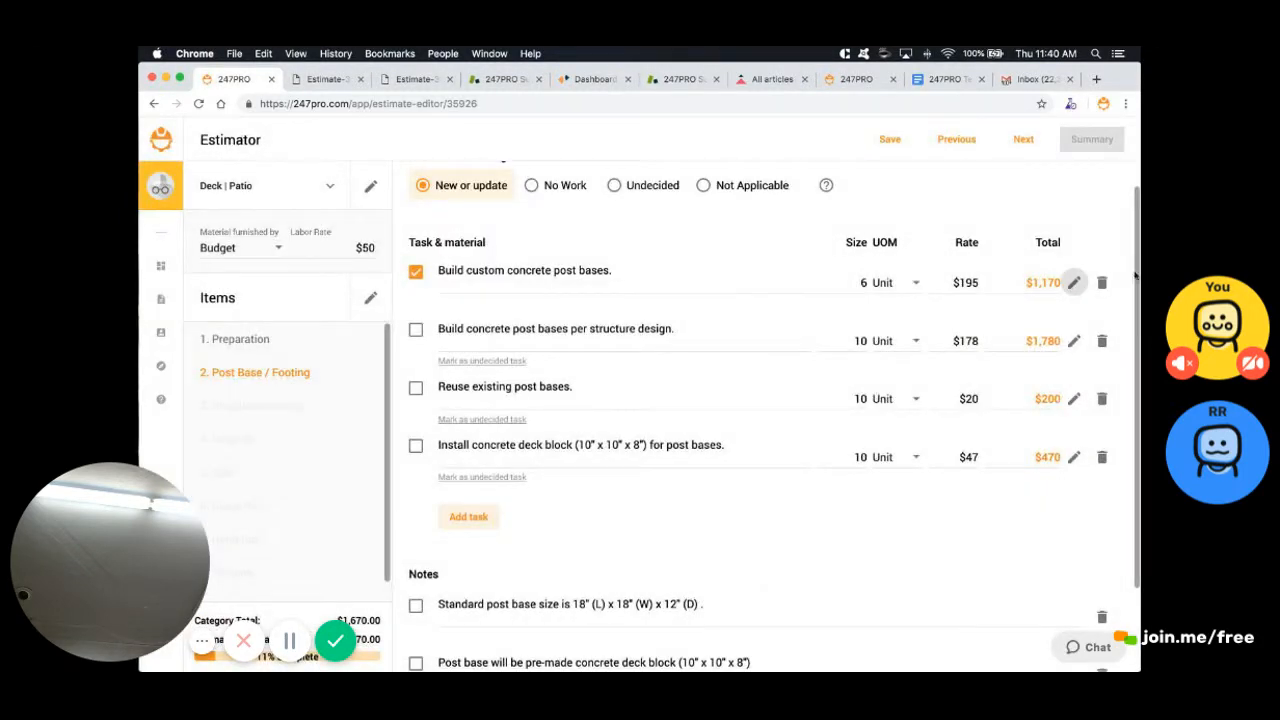
Include the 'Standard post base size' note, then advance to 3. Structure Framing
scroll(1134, 276, "down", 4)
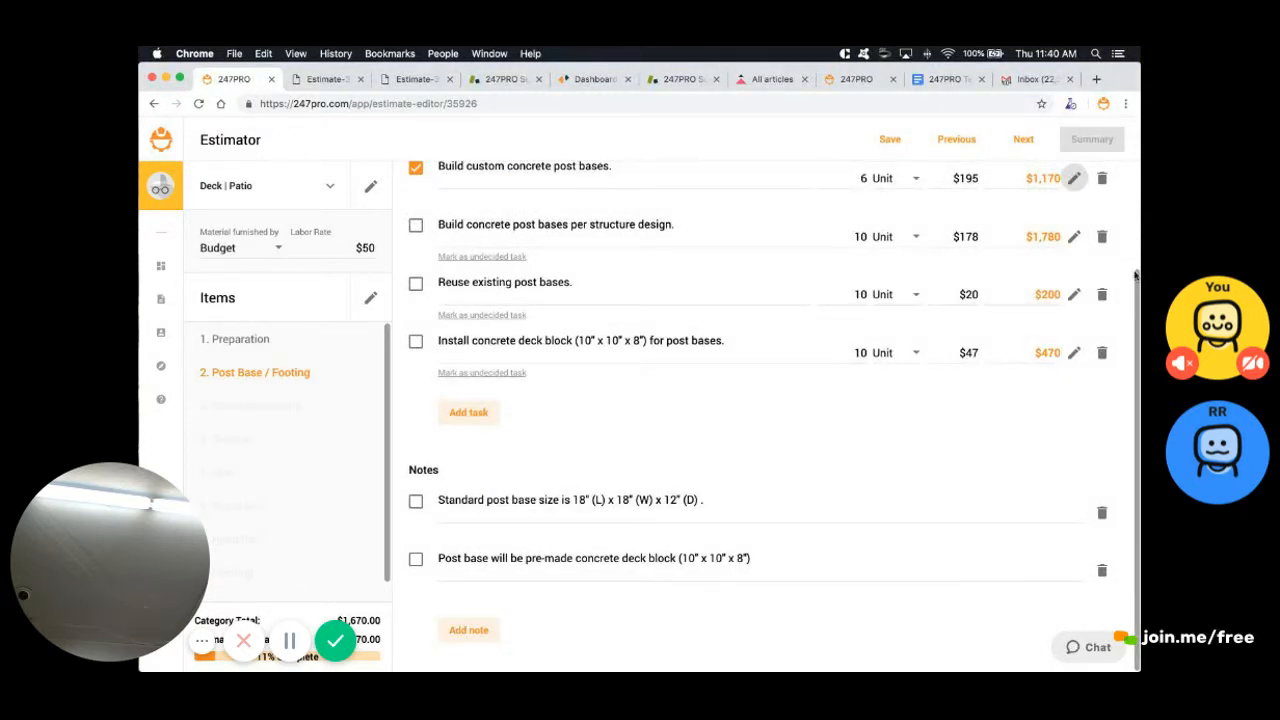
left_click(415, 500)
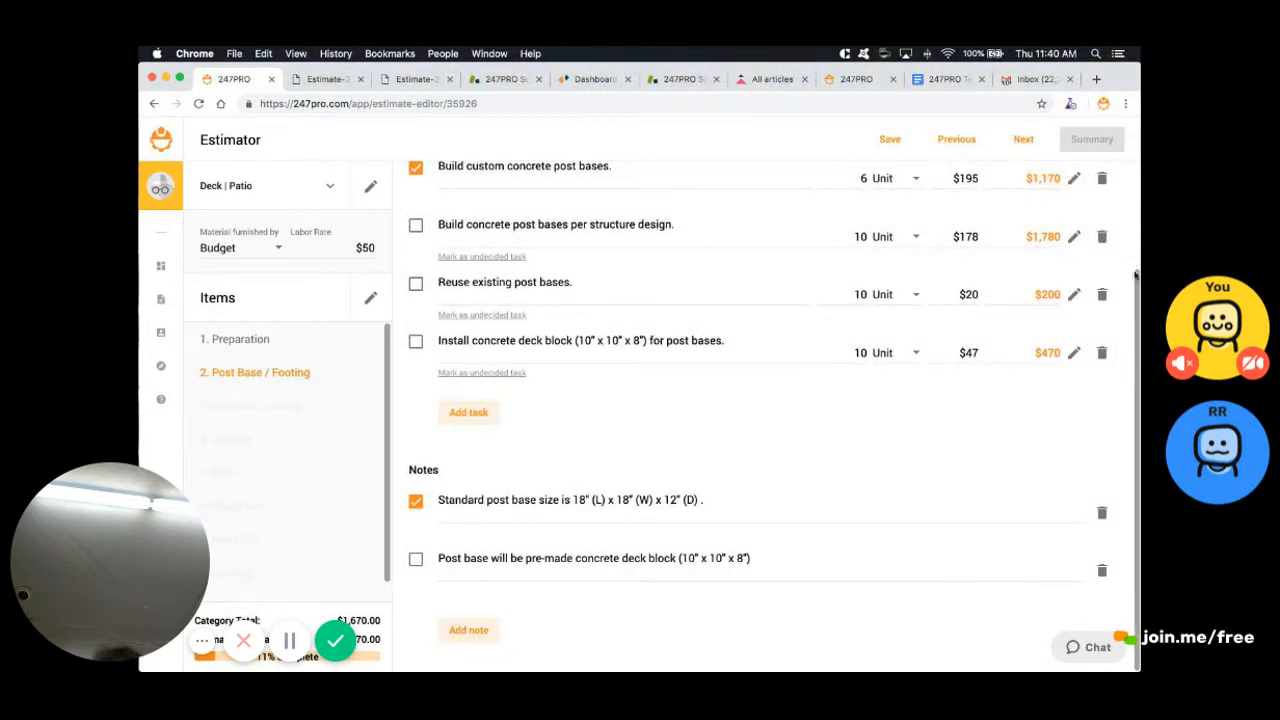
left_click(706, 500)
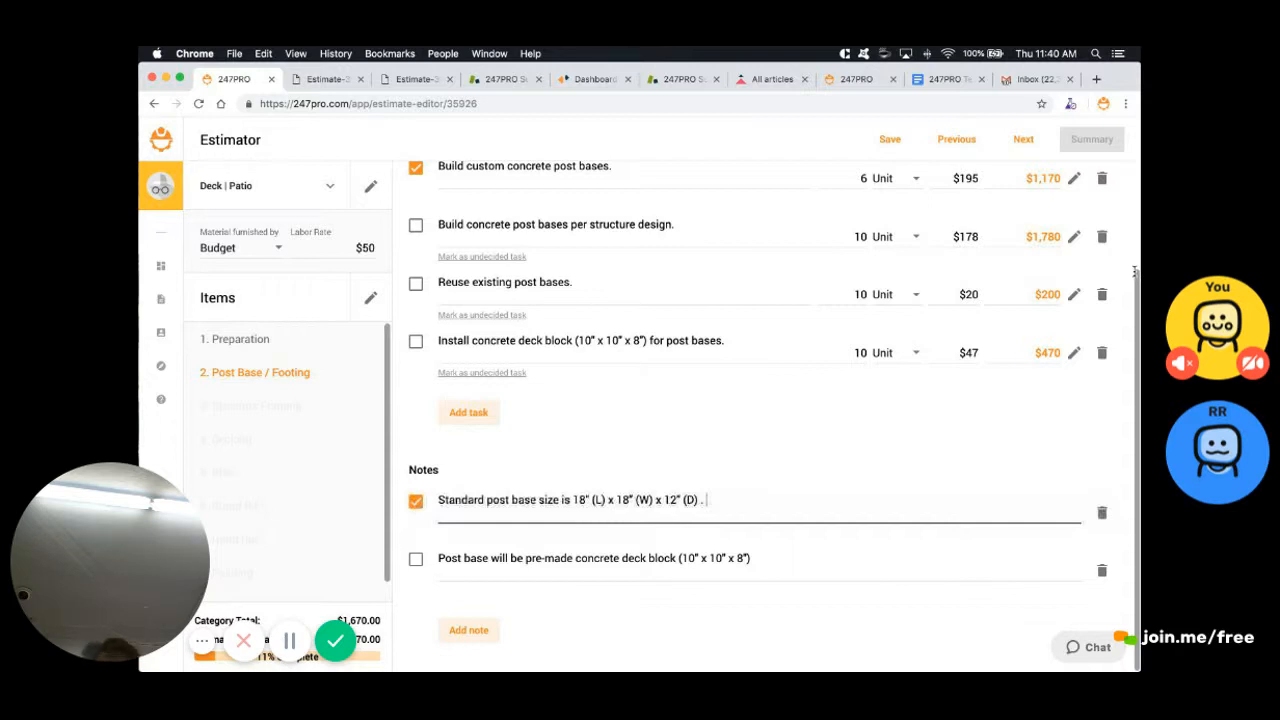
scroll(1135, 271, "up", 2)
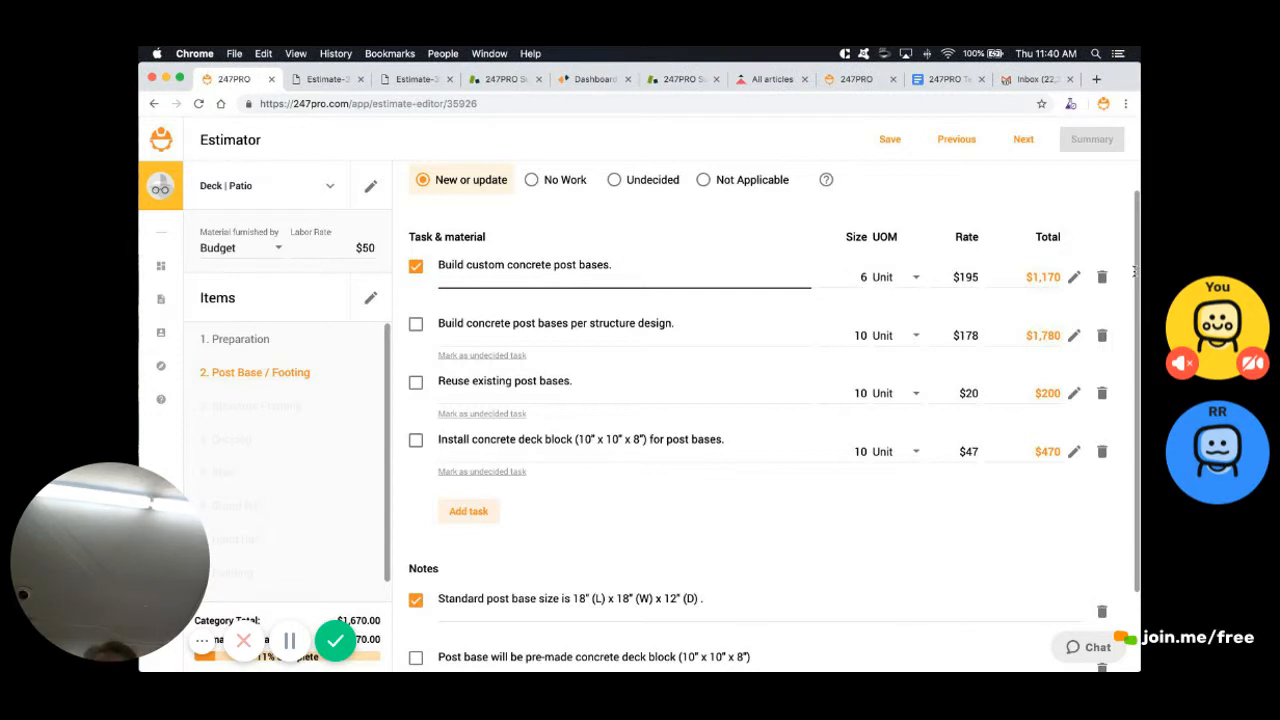
left_click(1023, 139)
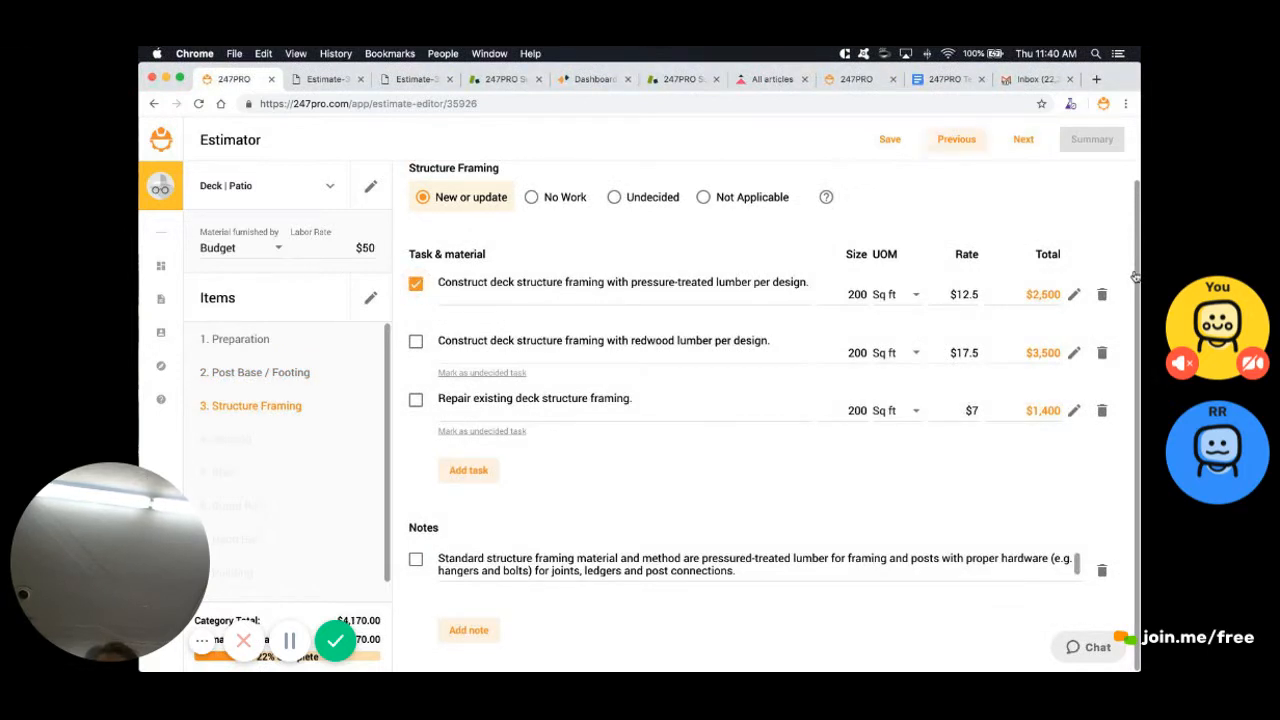
Include the under-deck waterproofing task and remove Painting and Lighting from the scope items
left_click(1023, 139)
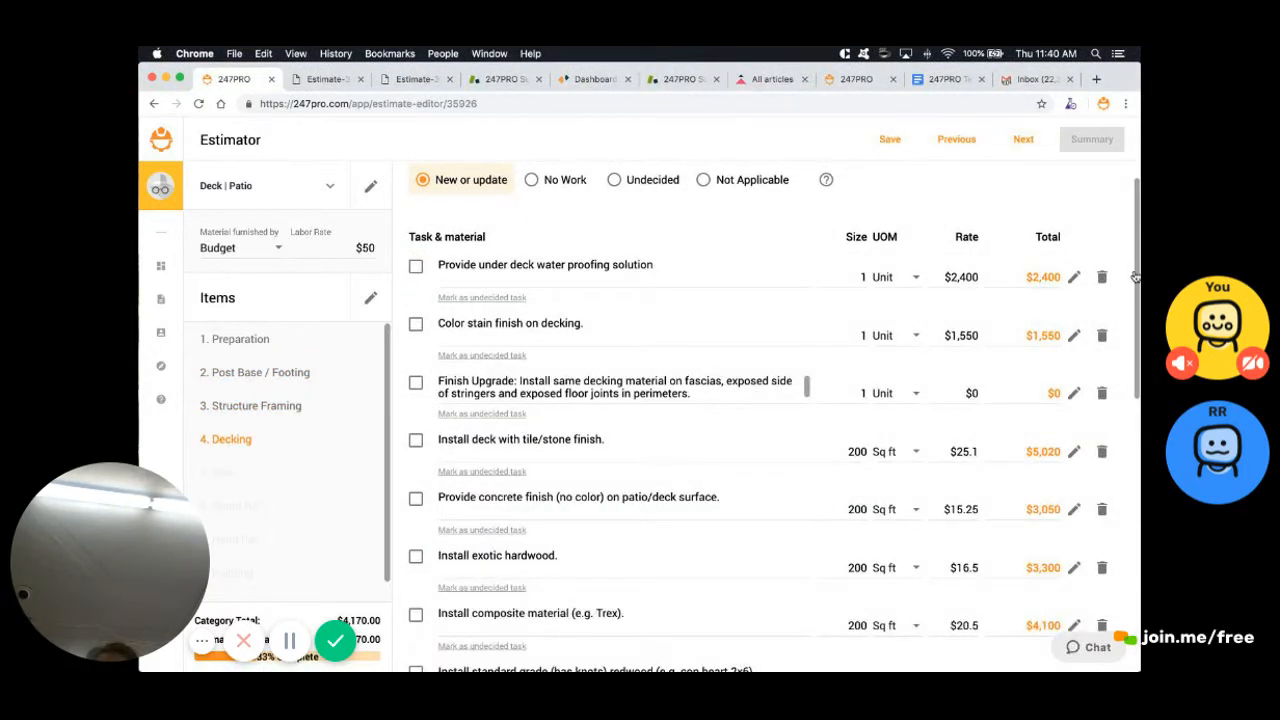
left_click(416, 266)
left_click(1023, 139)
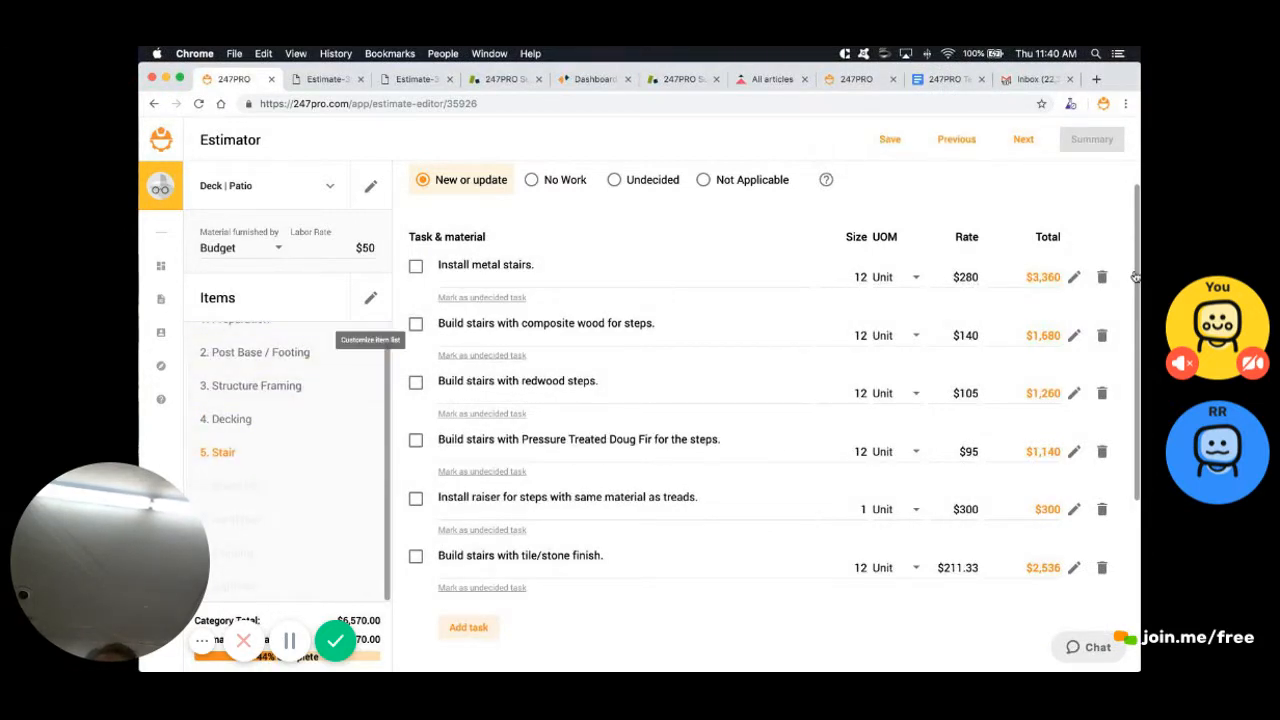
left_click(371, 298)
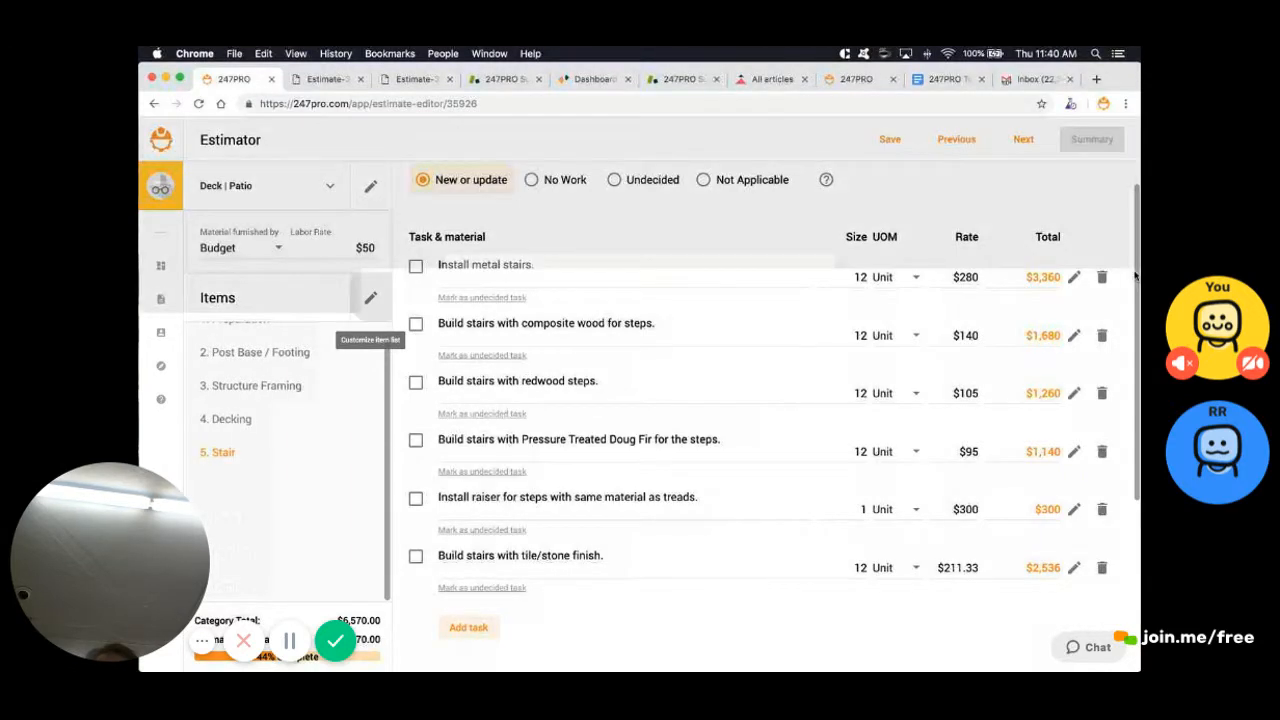
scroll(640, 400, "down", 2)
left_click(463, 545)
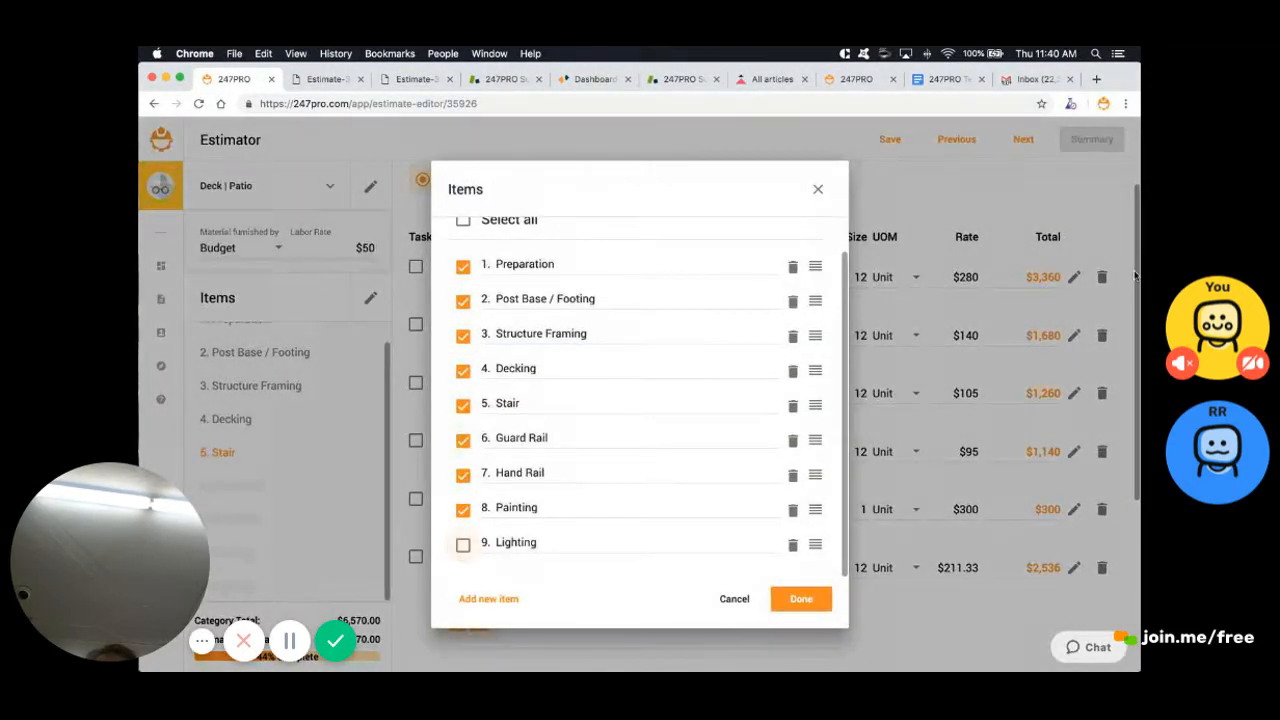
left_click(463, 510)
left_click(801, 598)
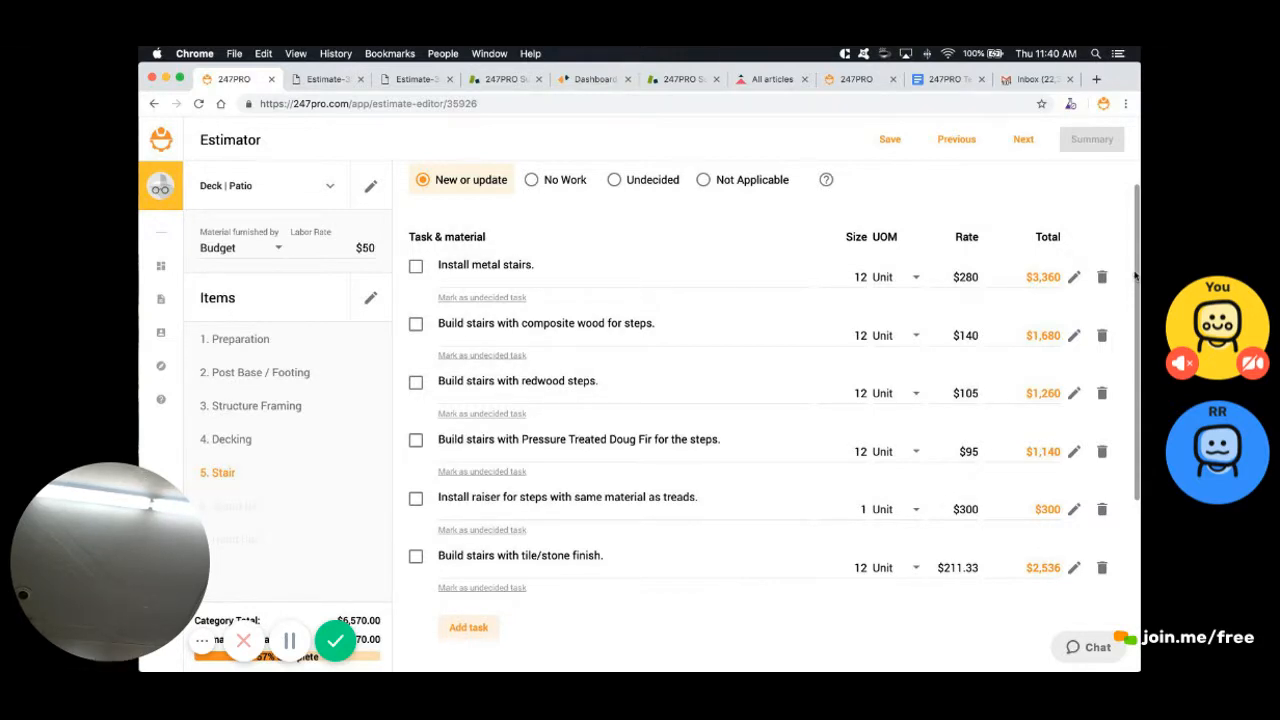
Include the metal stairs, post cap and wooden hand railing tasks, then view the $10,705 summary
left_click(416, 266)
left_click(1023, 139)
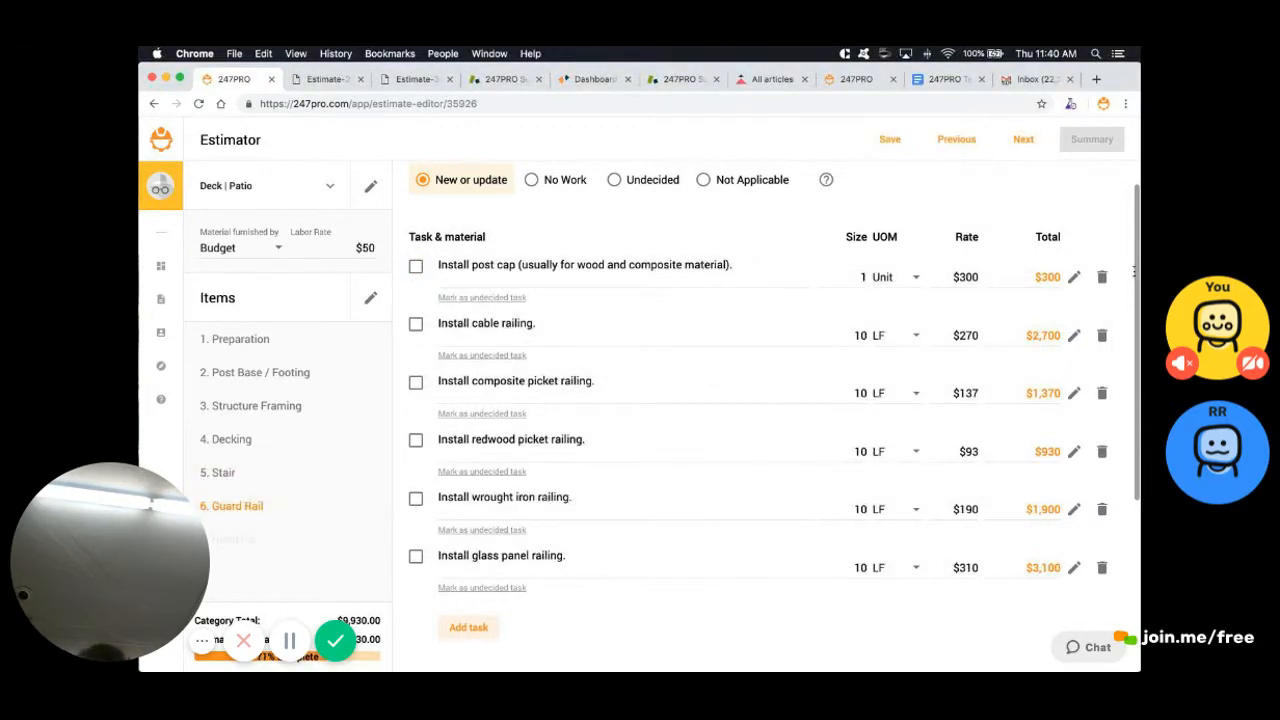
left_click(416, 266)
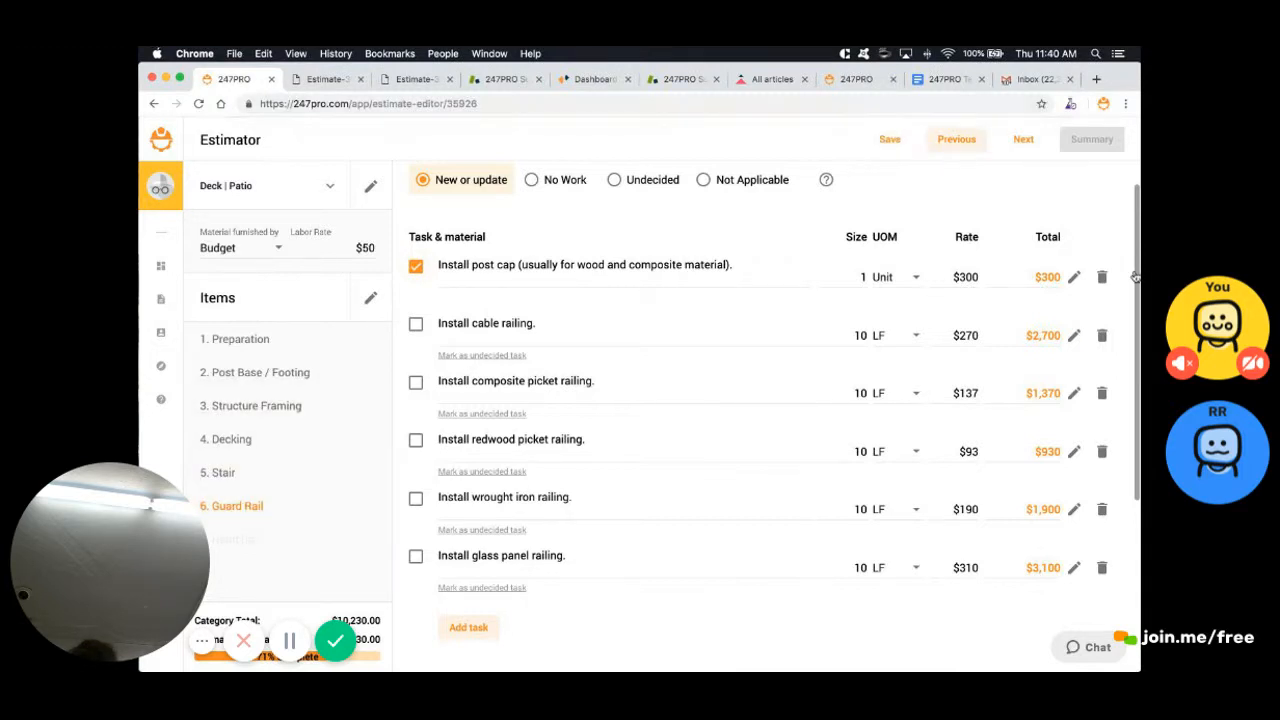
left_click(1023, 139)
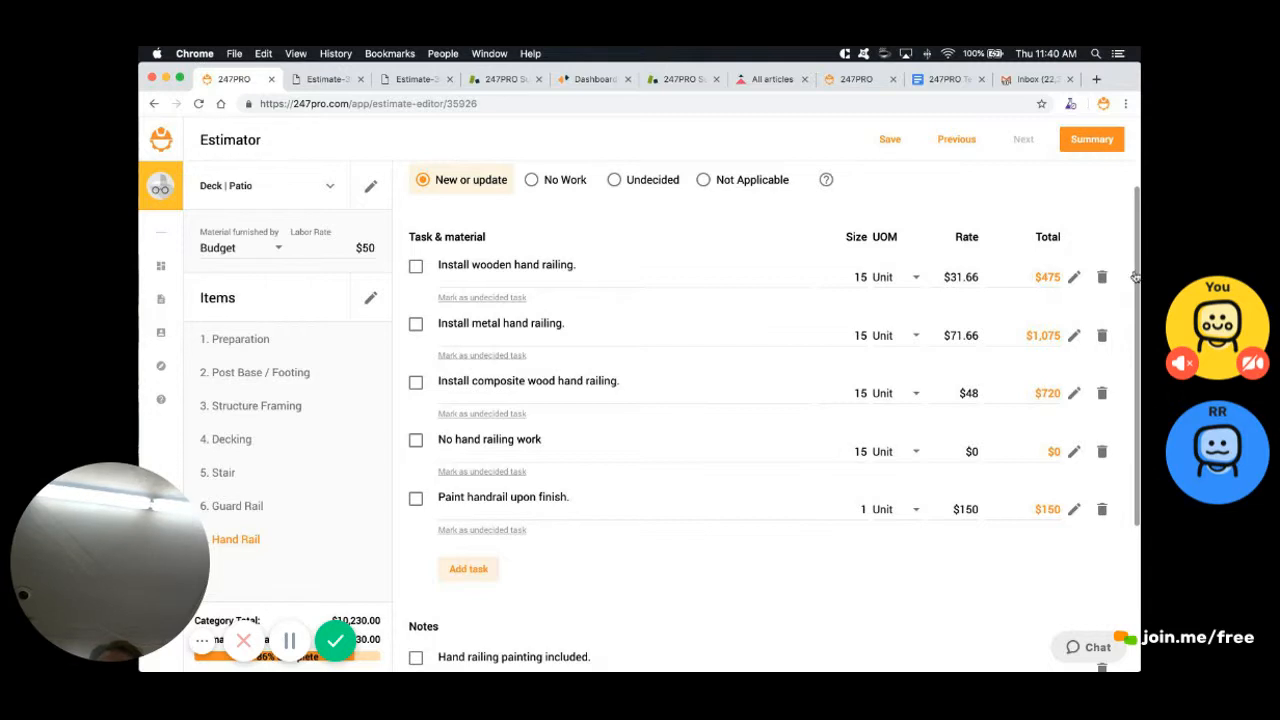
left_click(416, 266)
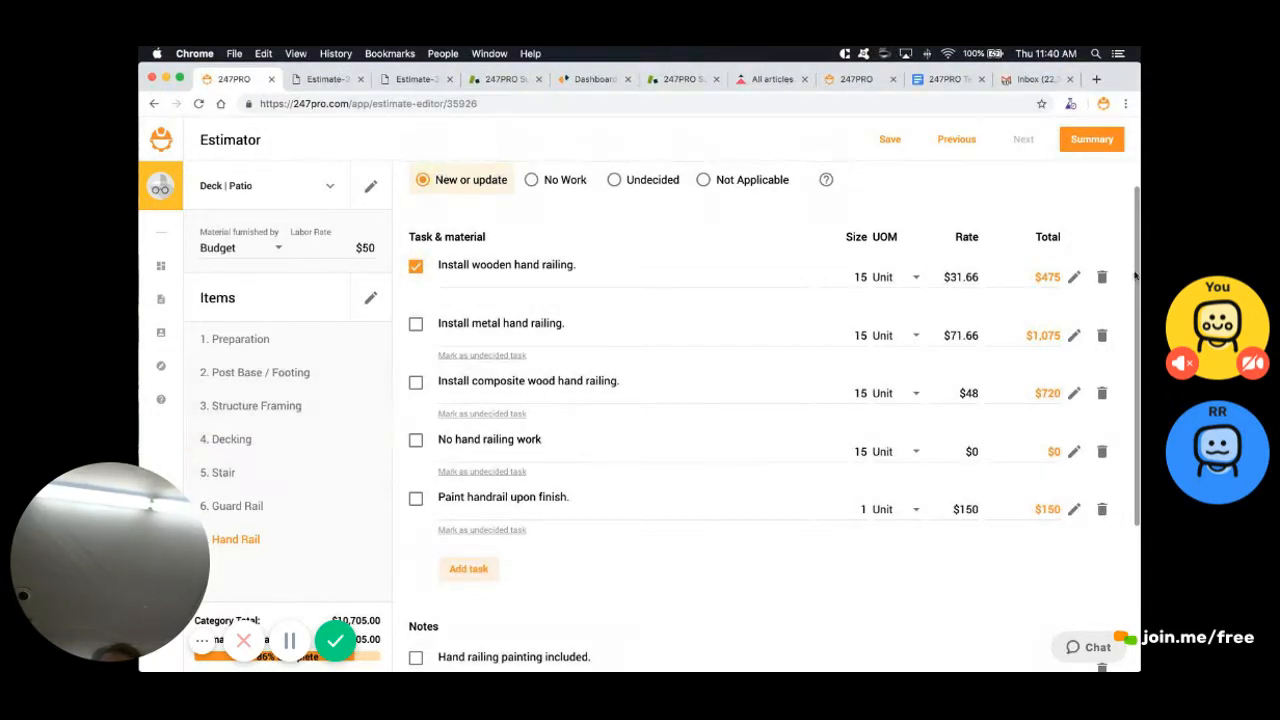
left_click(1085, 134)
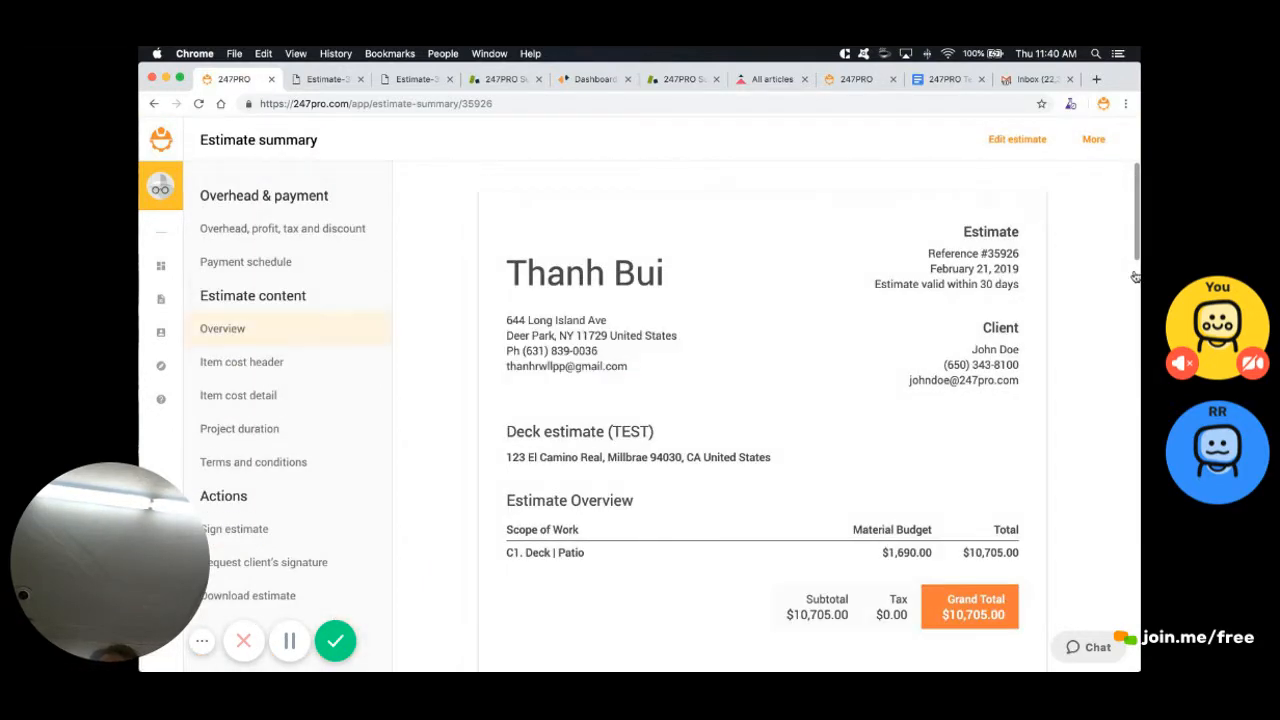
Hide the material budget from the estimate overview
left_click(222, 328)
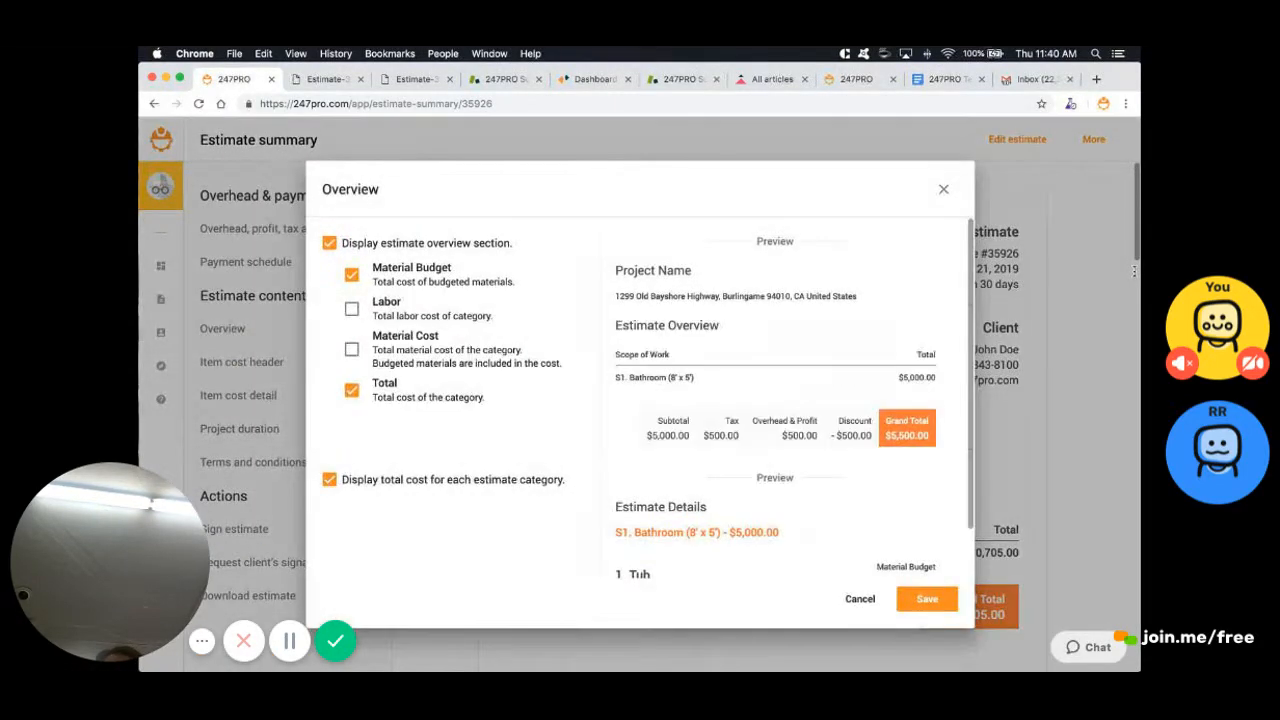
left_click(351, 275)
left_click(925, 606)
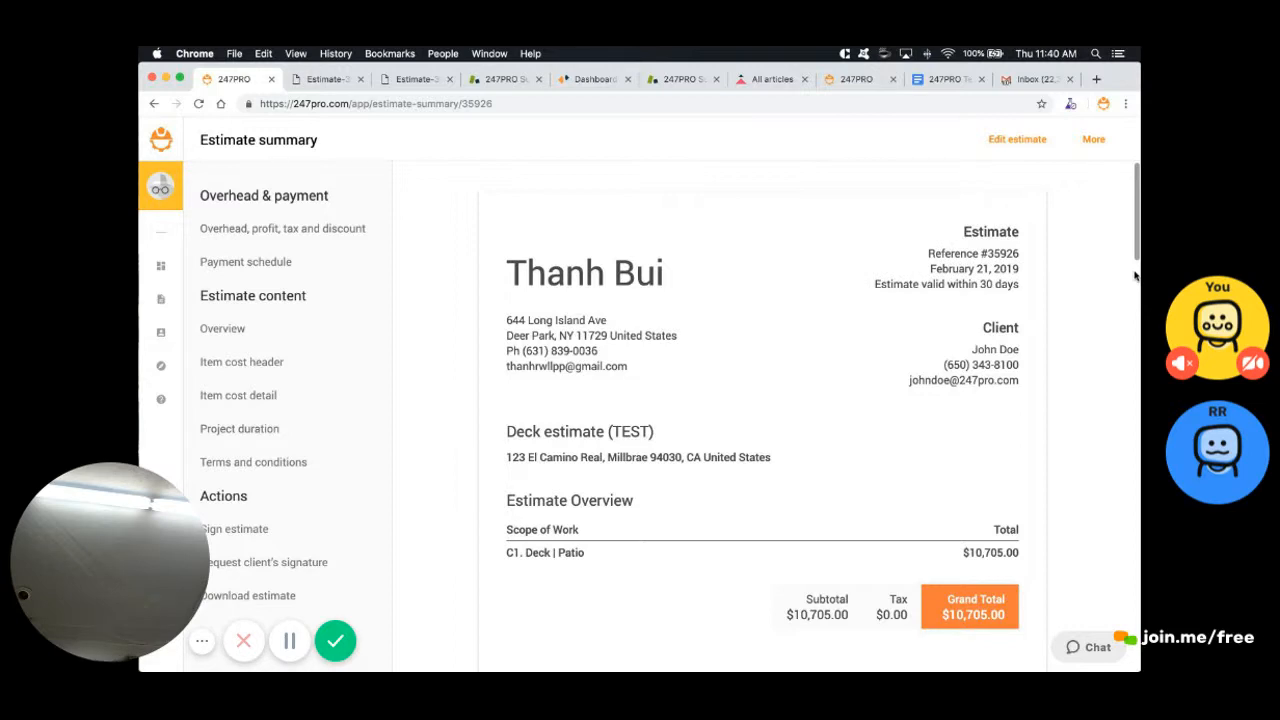
Show Labor, Material Cost and Total in the item cost headers, then return to the Estimator
scroll(1135, 275, "down", 3)
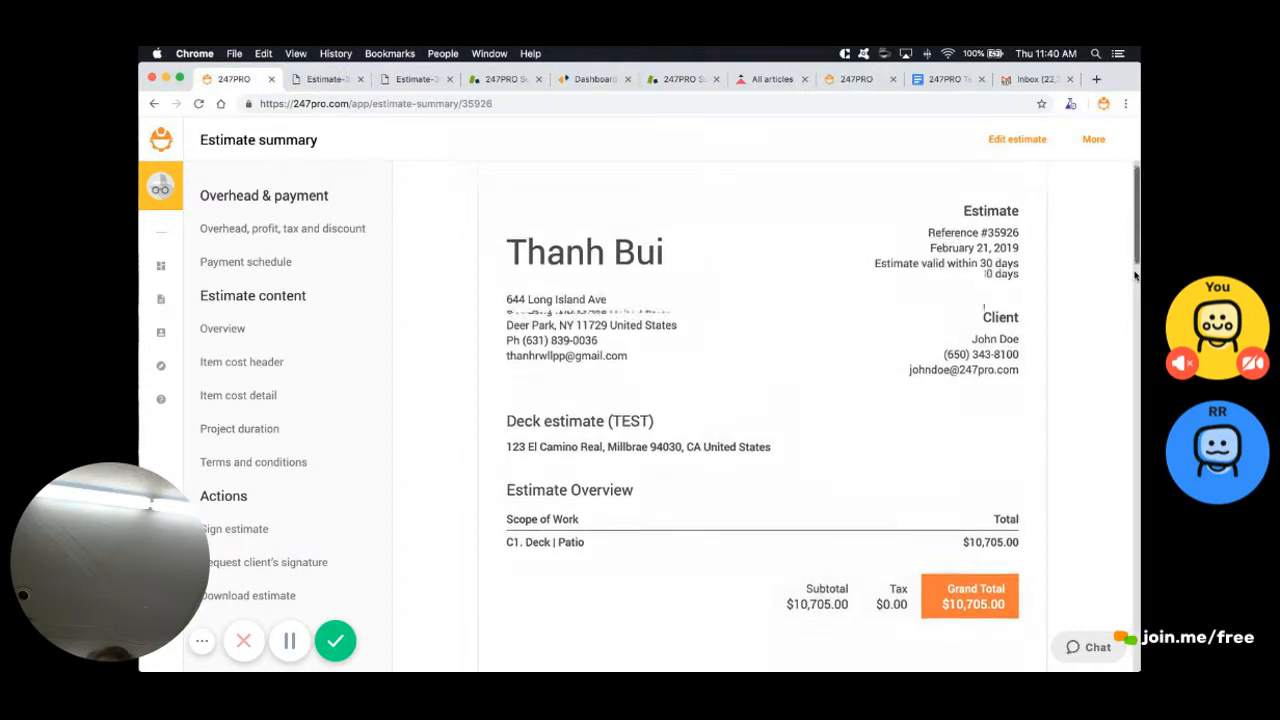
scroll(1135, 275, "down", 5)
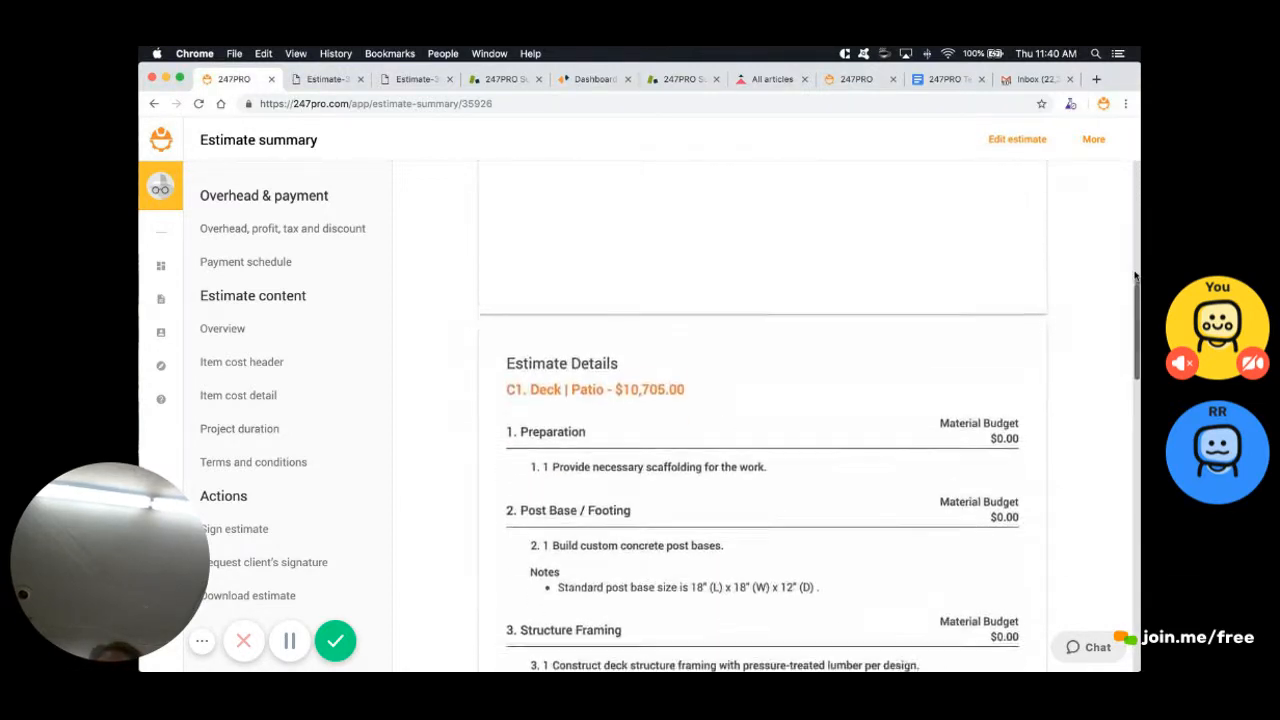
scroll(1135, 275, "down", 1)
left_click(315, 362)
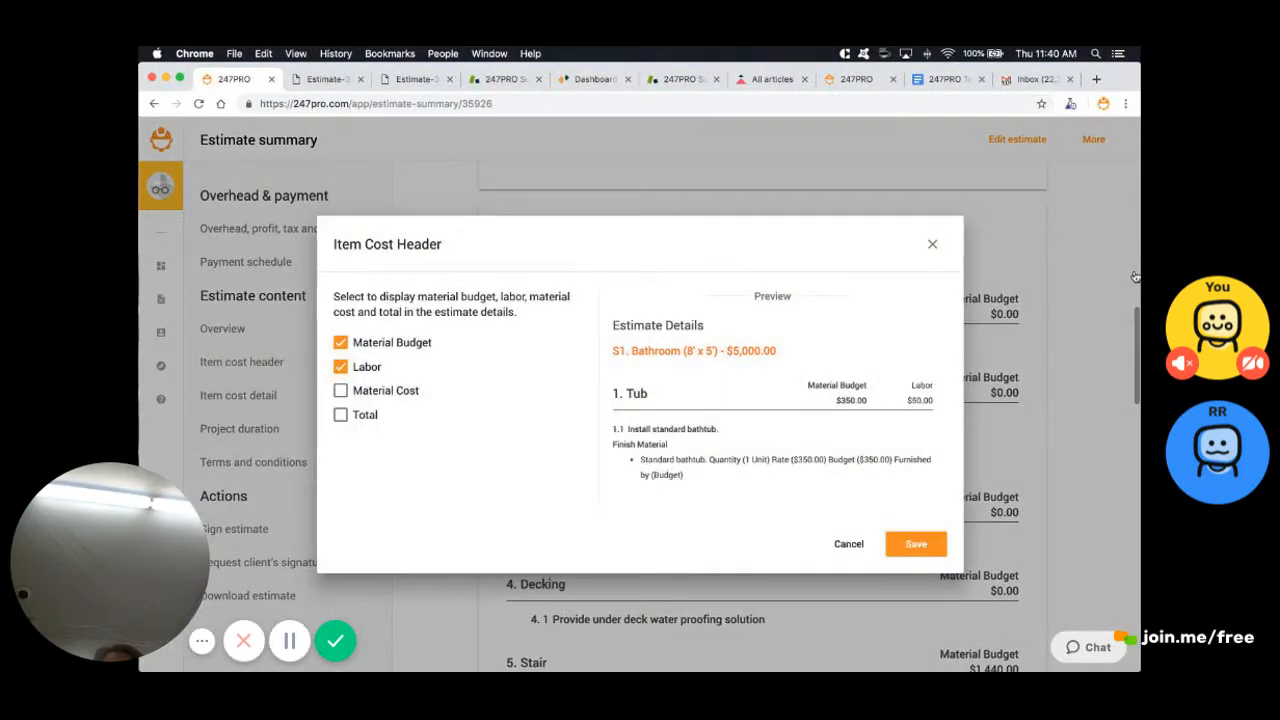
left_click(341, 391)
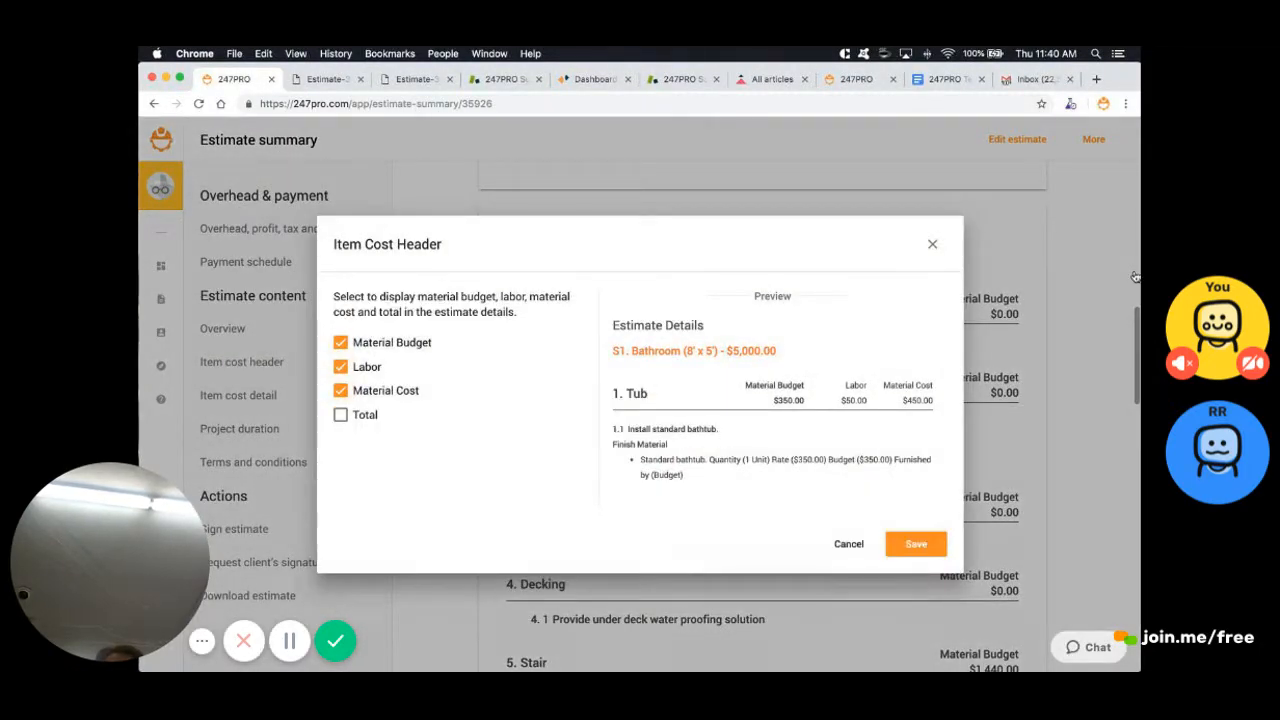
left_click(341, 342)
left_click(341, 415)
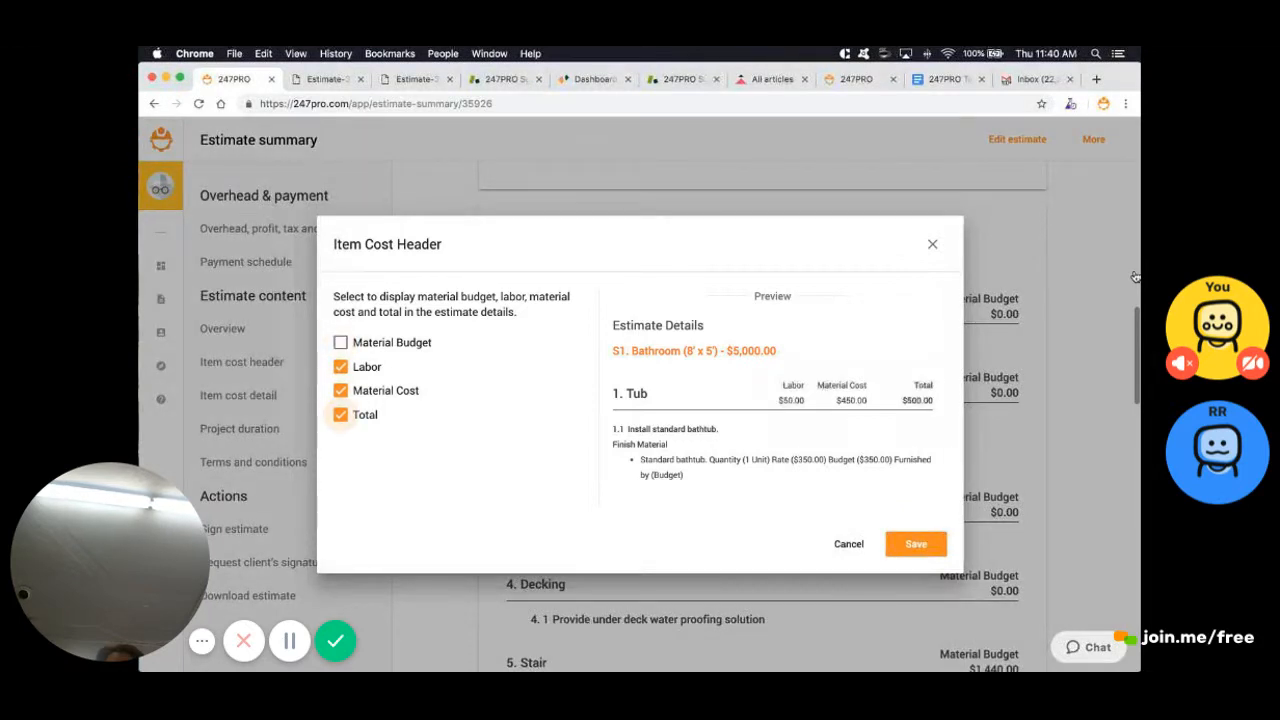
left_click(916, 544)
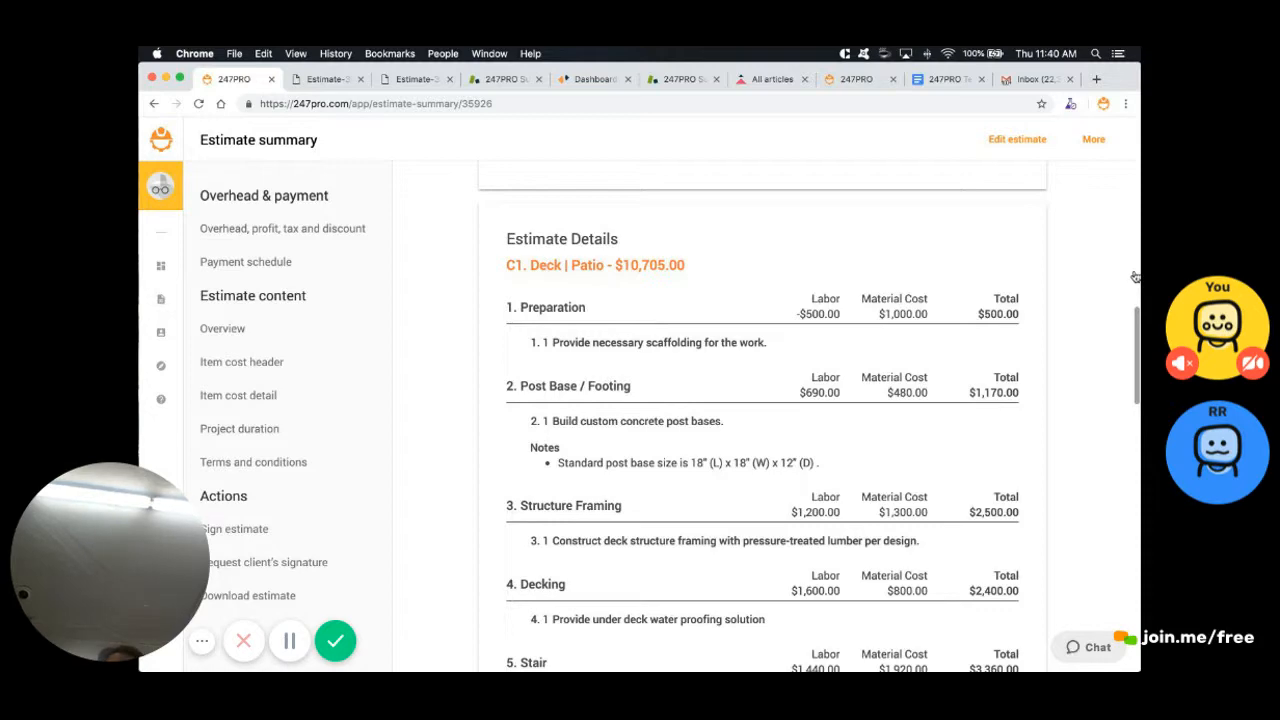
left_click(1017, 140)
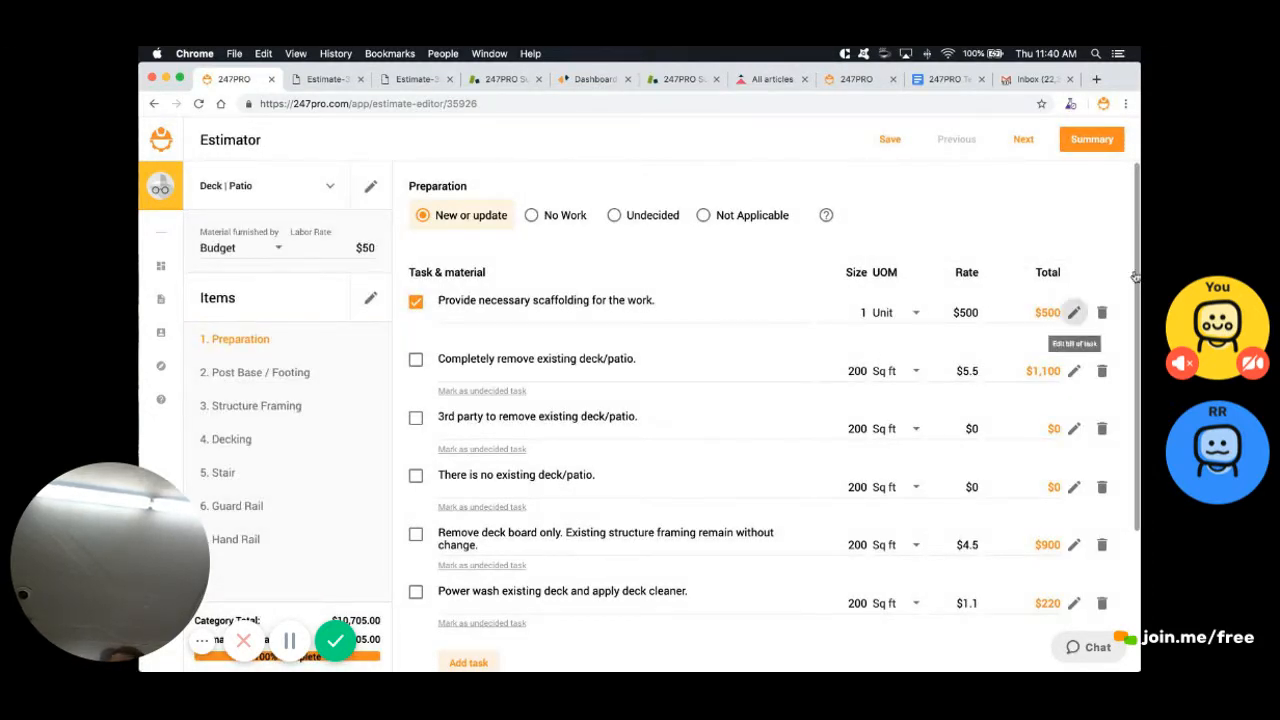
Change the scaffolding task's labor hours from -10 to 1 and view the $11,255.00 summary
left_click(1073, 312)
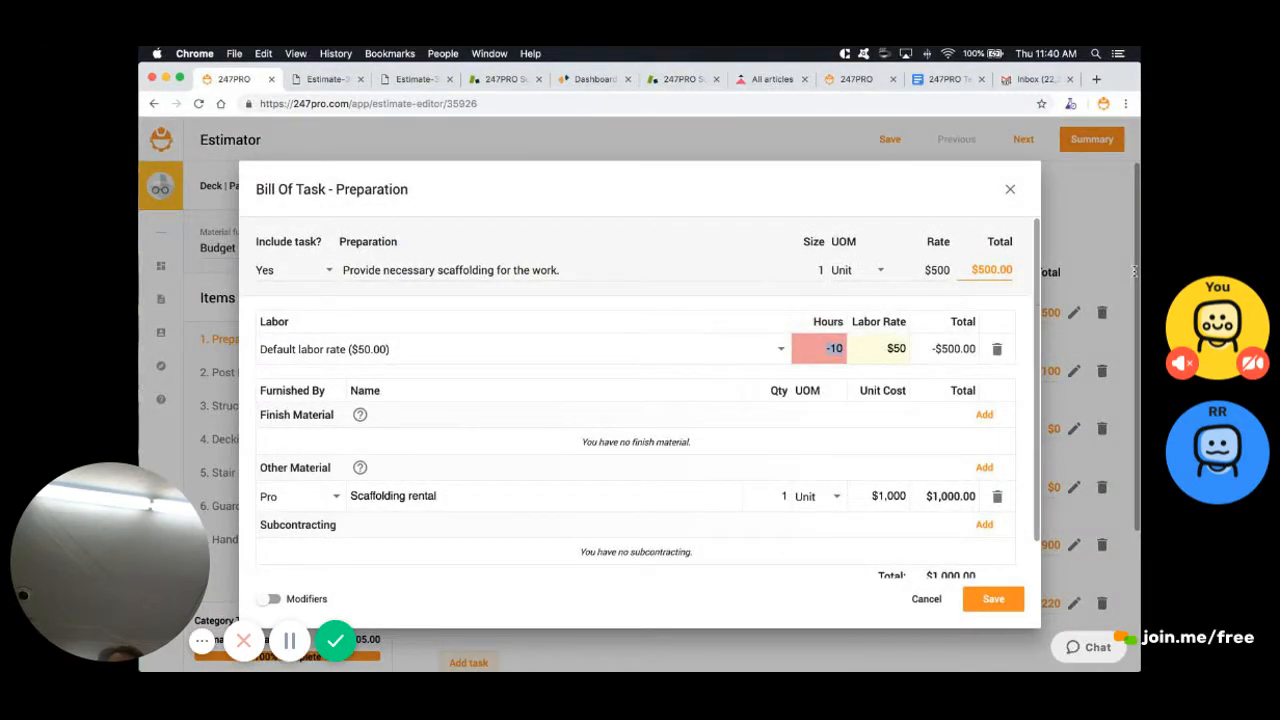
type("1")
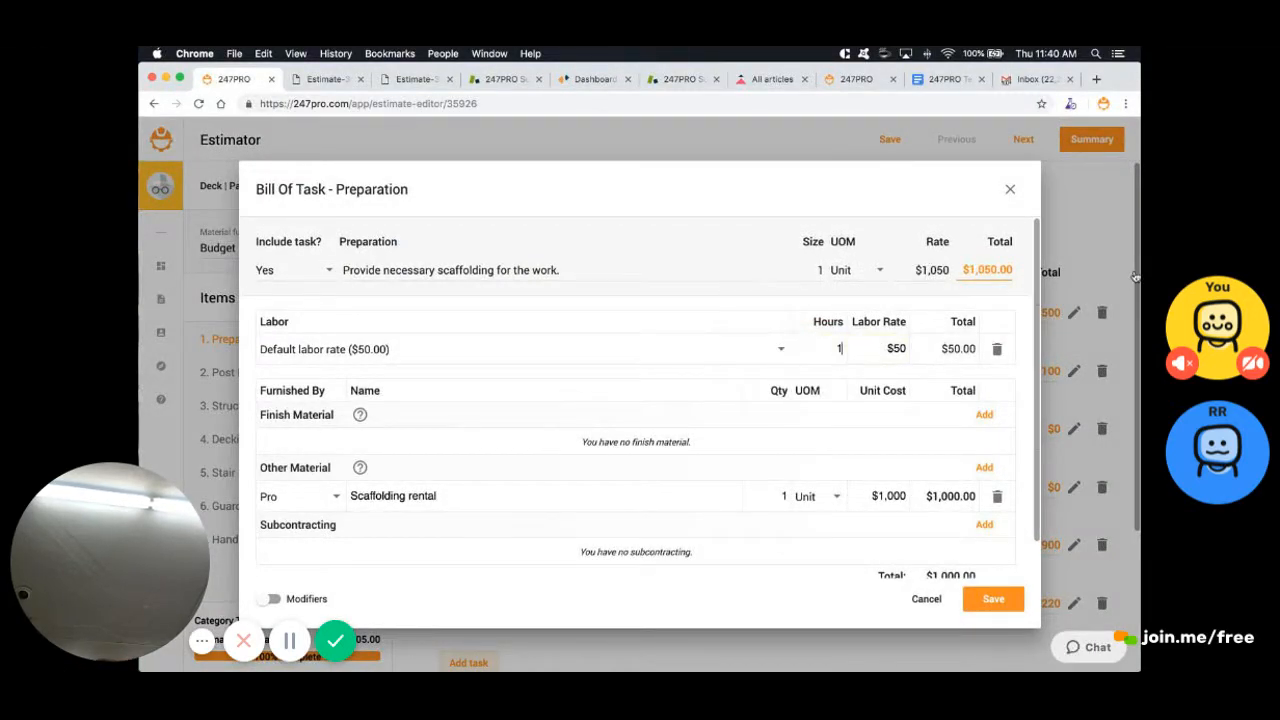
left_click(1135, 275)
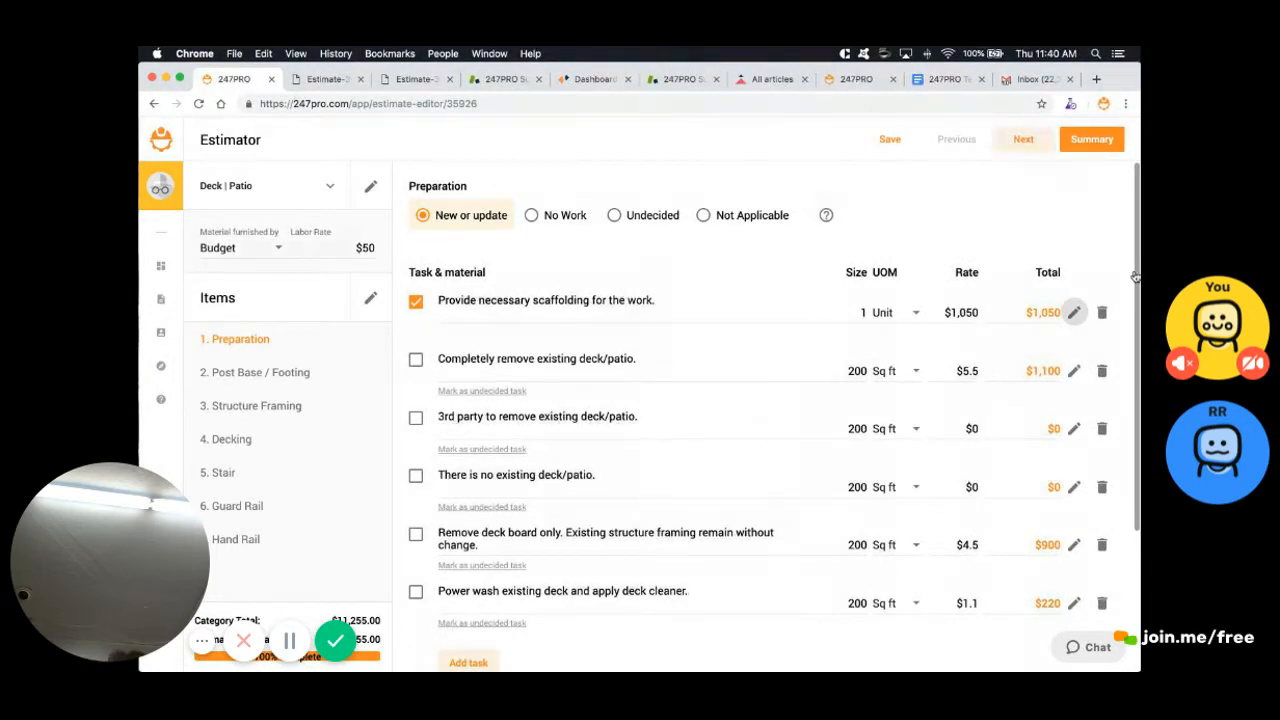
left_click(1092, 139)
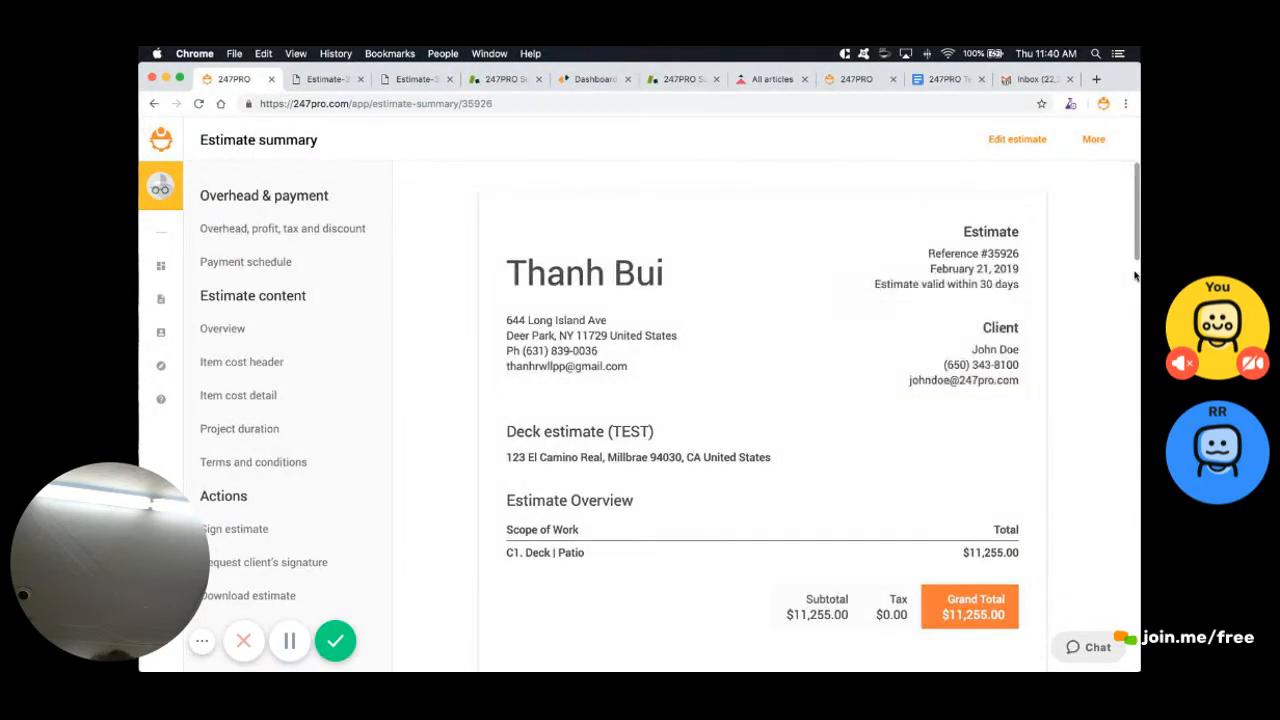
scroll(1135, 275, "down", 3)
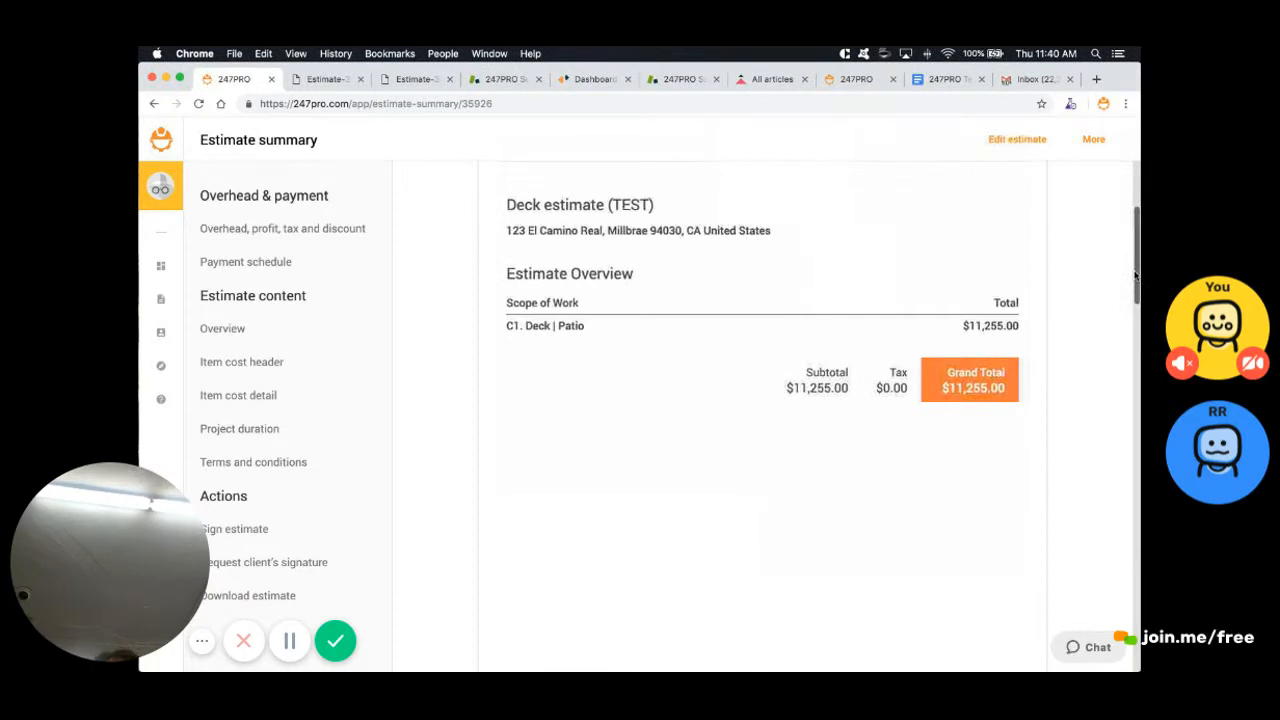
scroll(1135, 275, "down", 5)
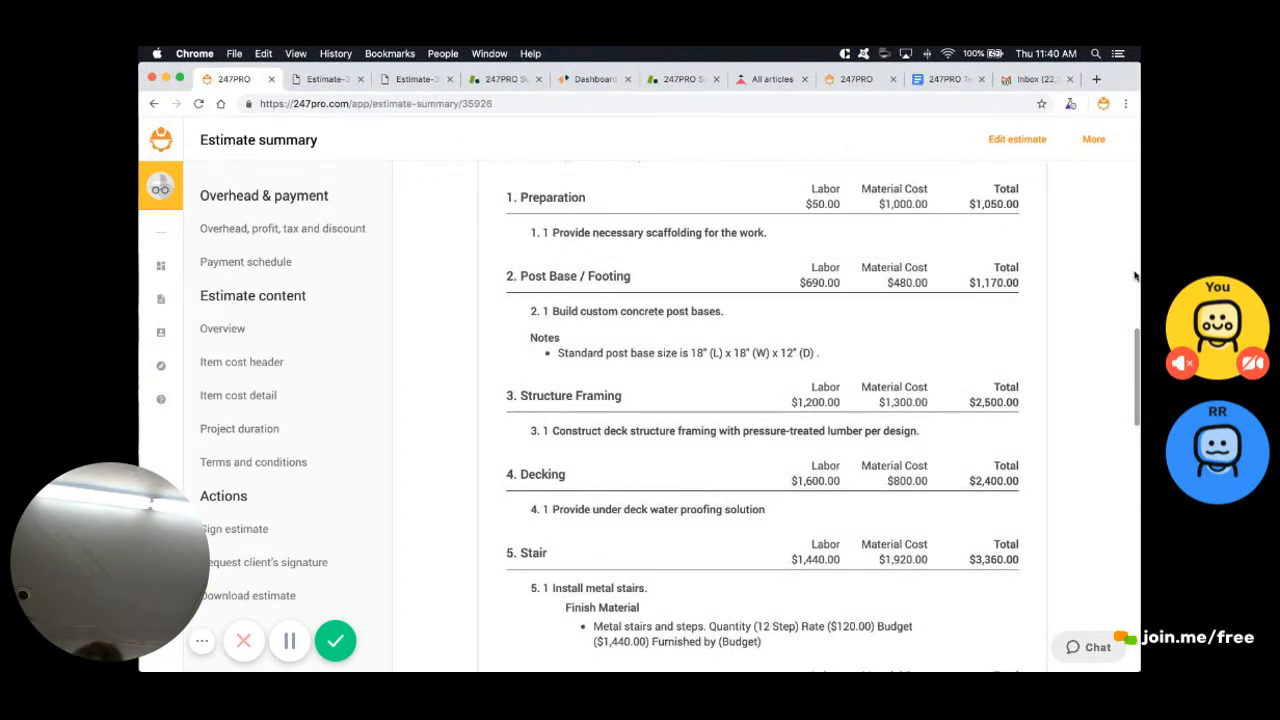
scroll(1135, 275, "down", 2)
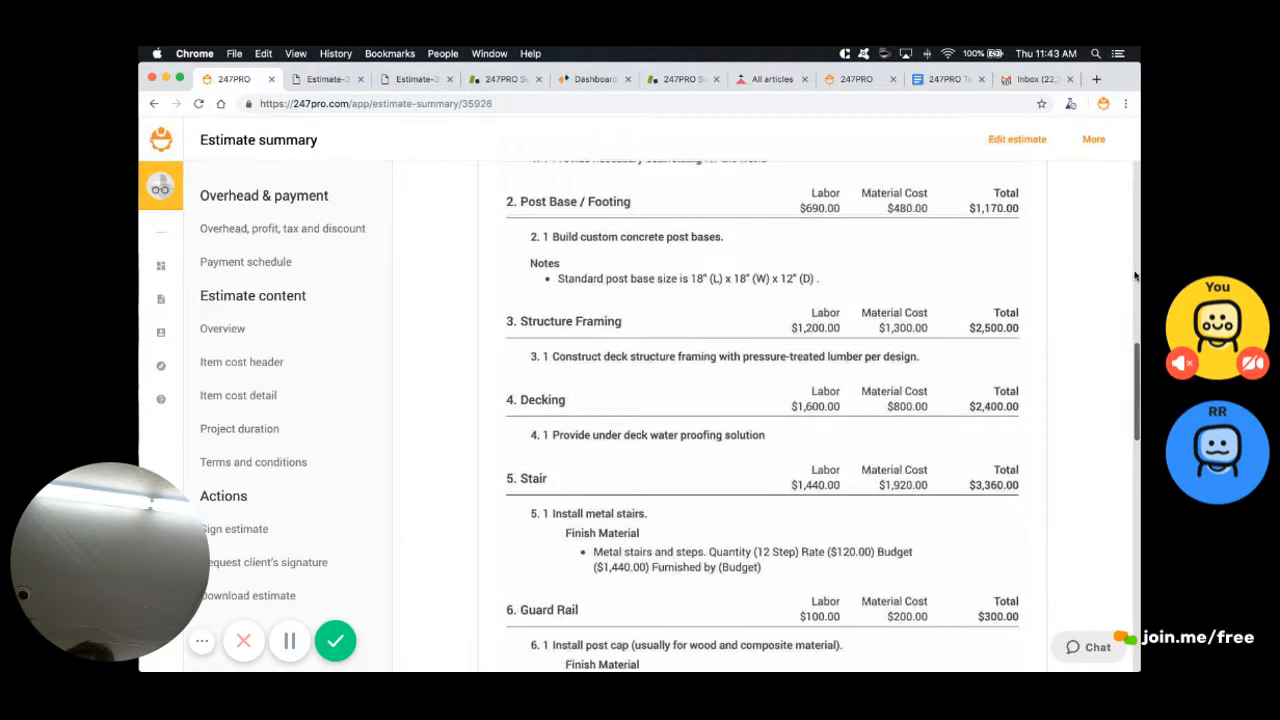
scroll(1135, 275, "down", 5)
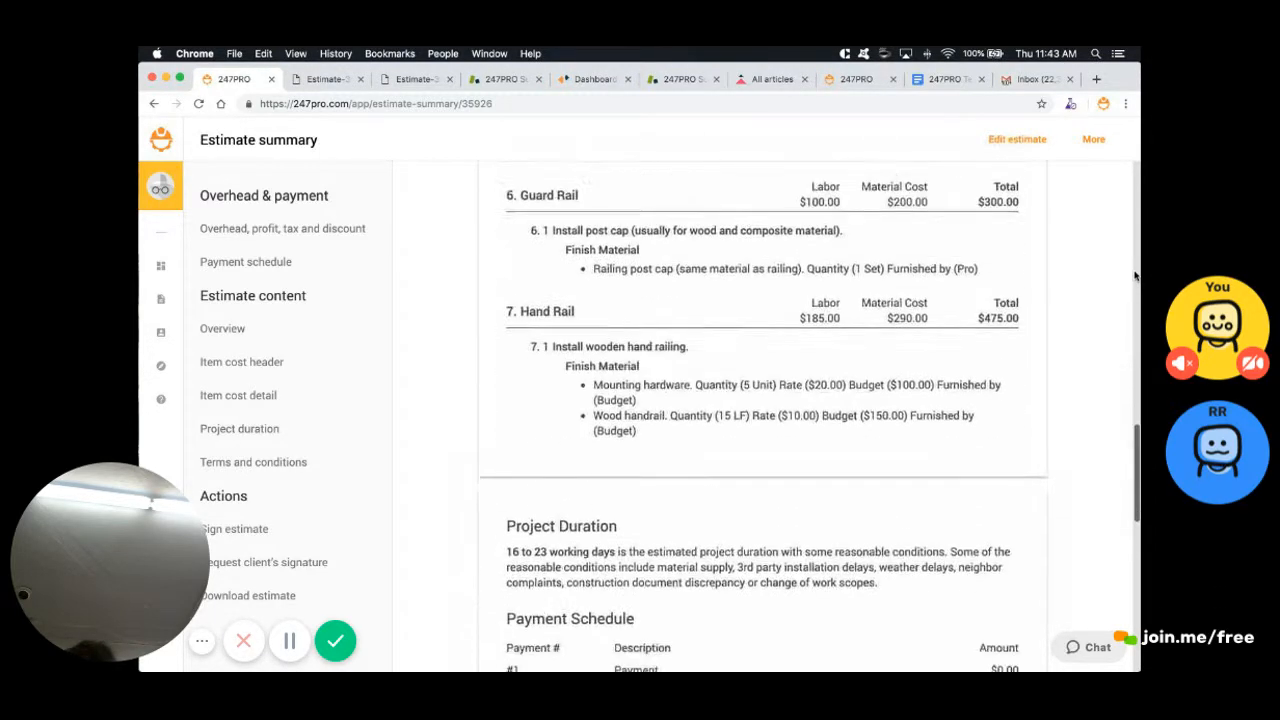
scroll(1135, 275, "down", 1)
scroll(1135, 275, "up", 4)
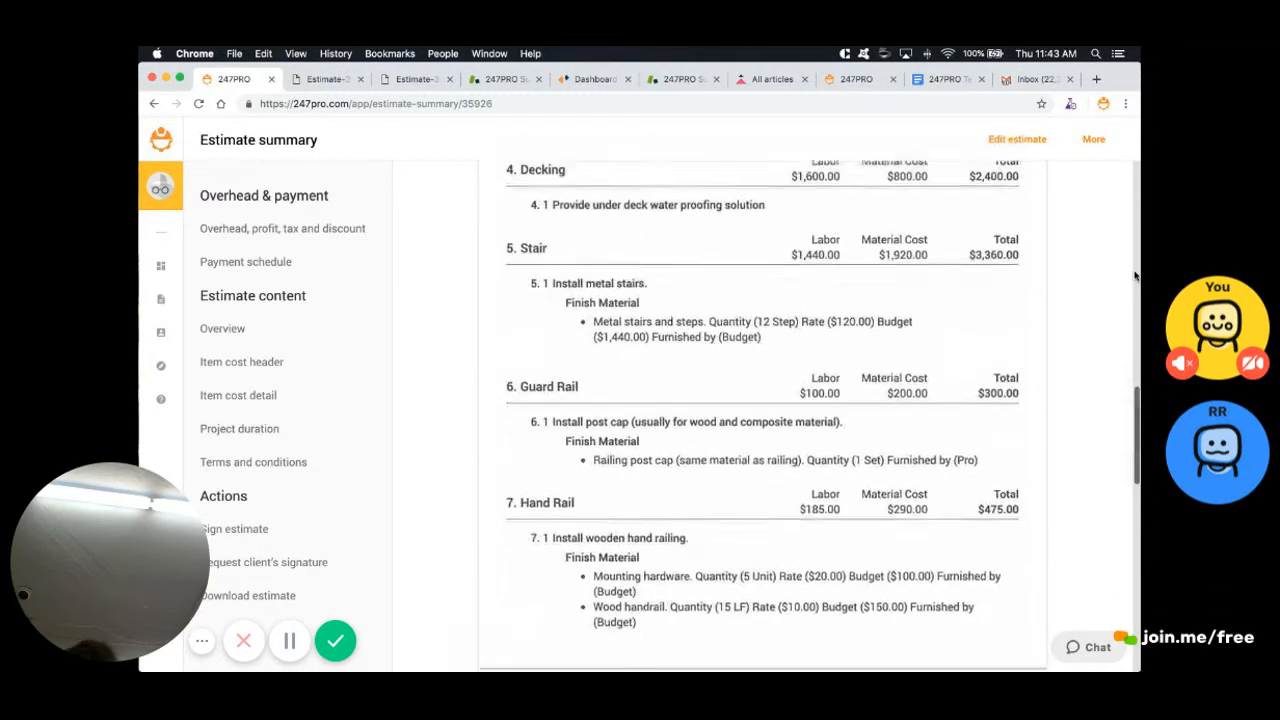
scroll(1135, 275, "down", 1)
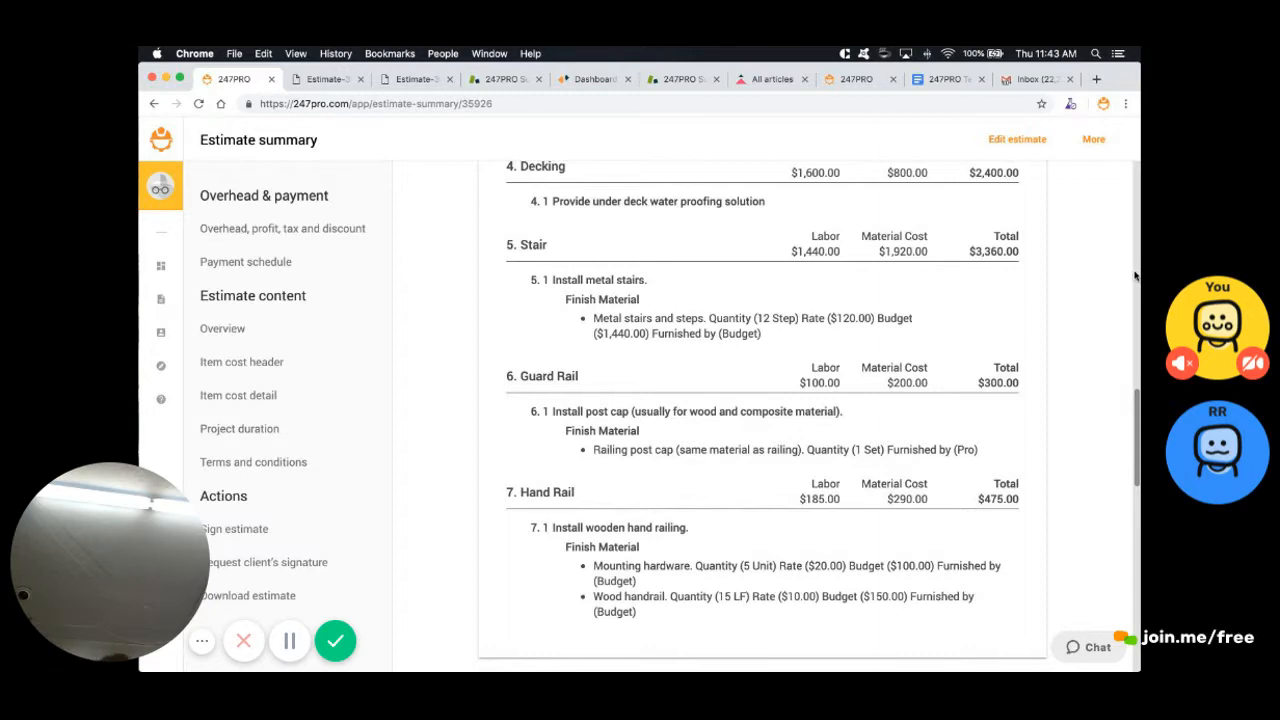
scroll(1135, 275, "up", 10)
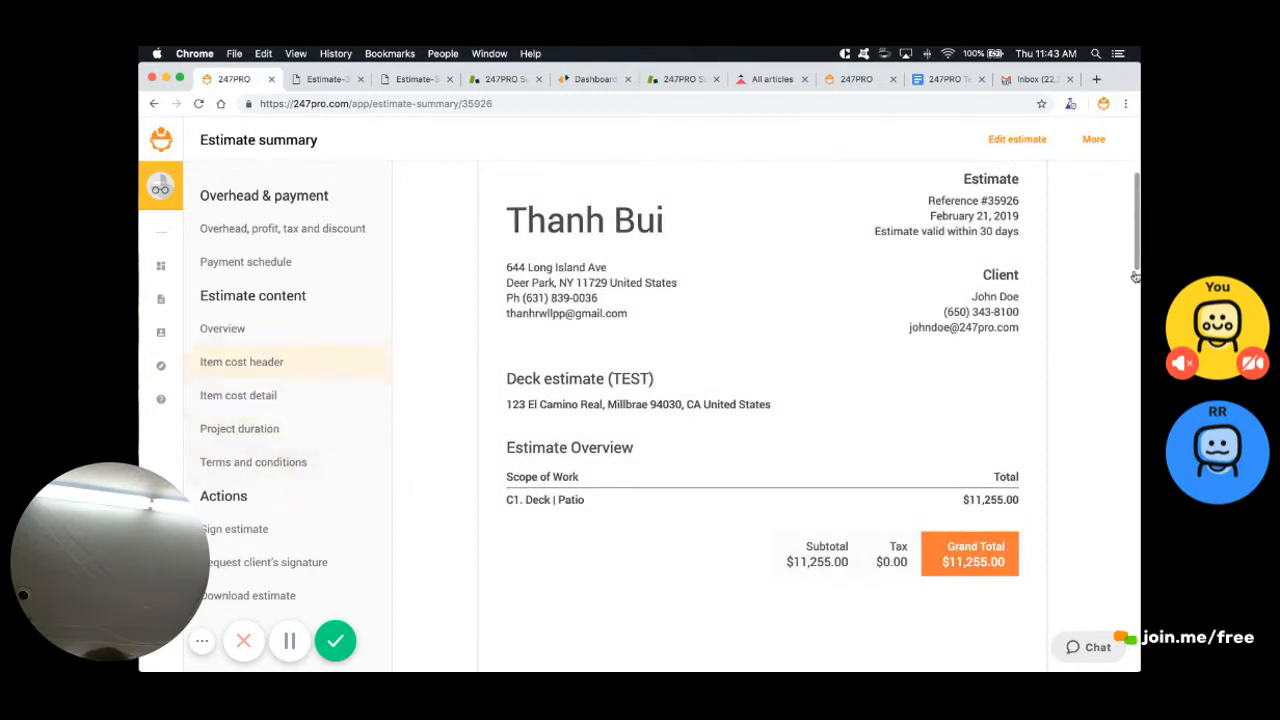
Add a Labor column to the estimate overview
left_click(241, 362)
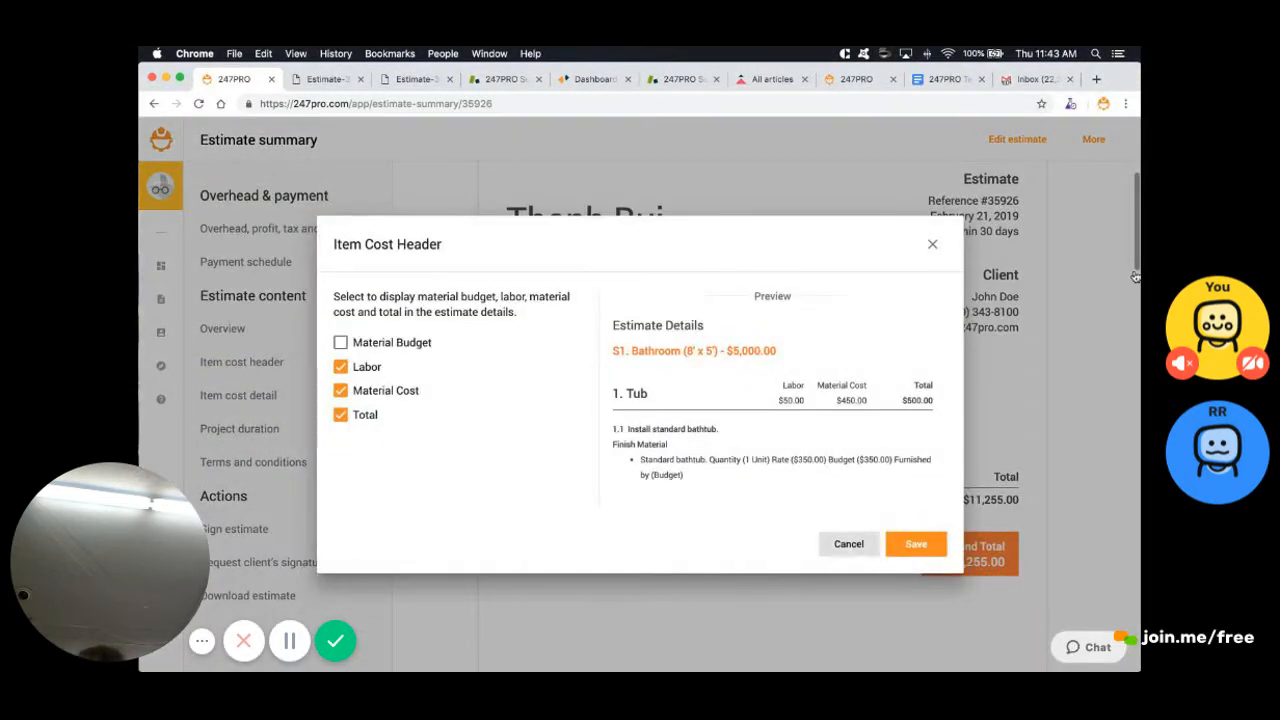
left_click(849, 543)
left_click(222, 328)
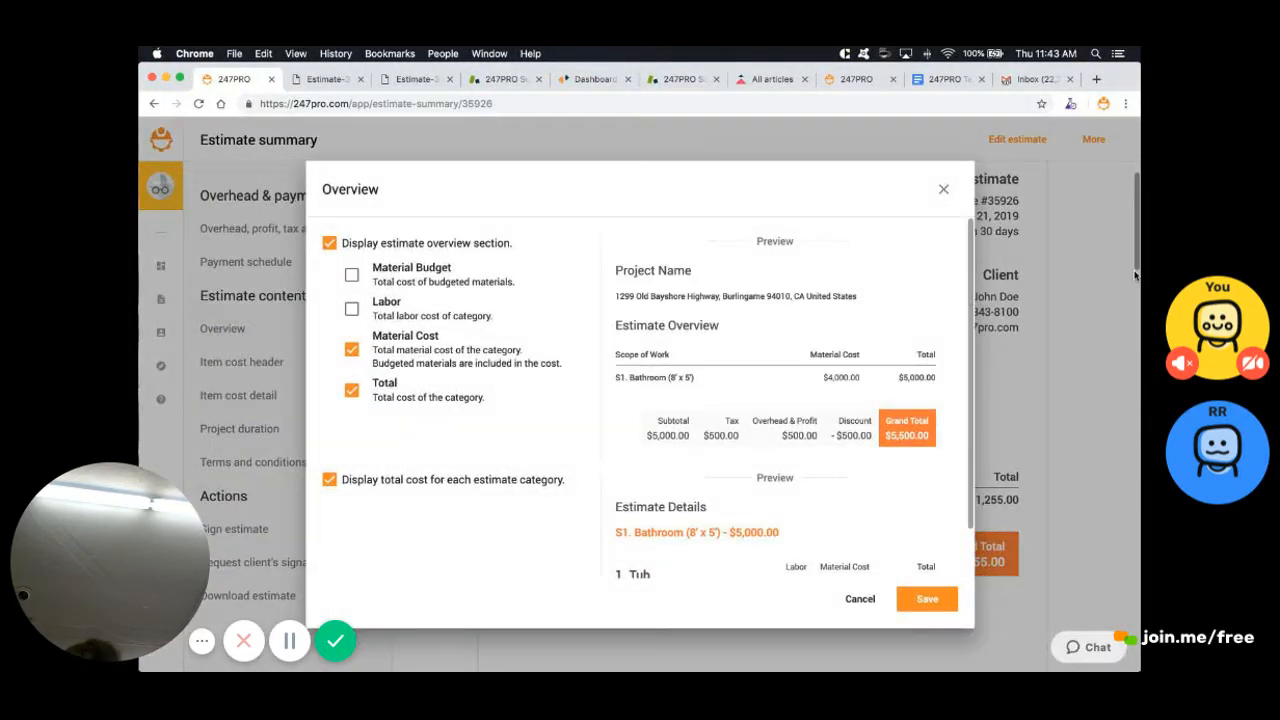
left_click(351, 309)
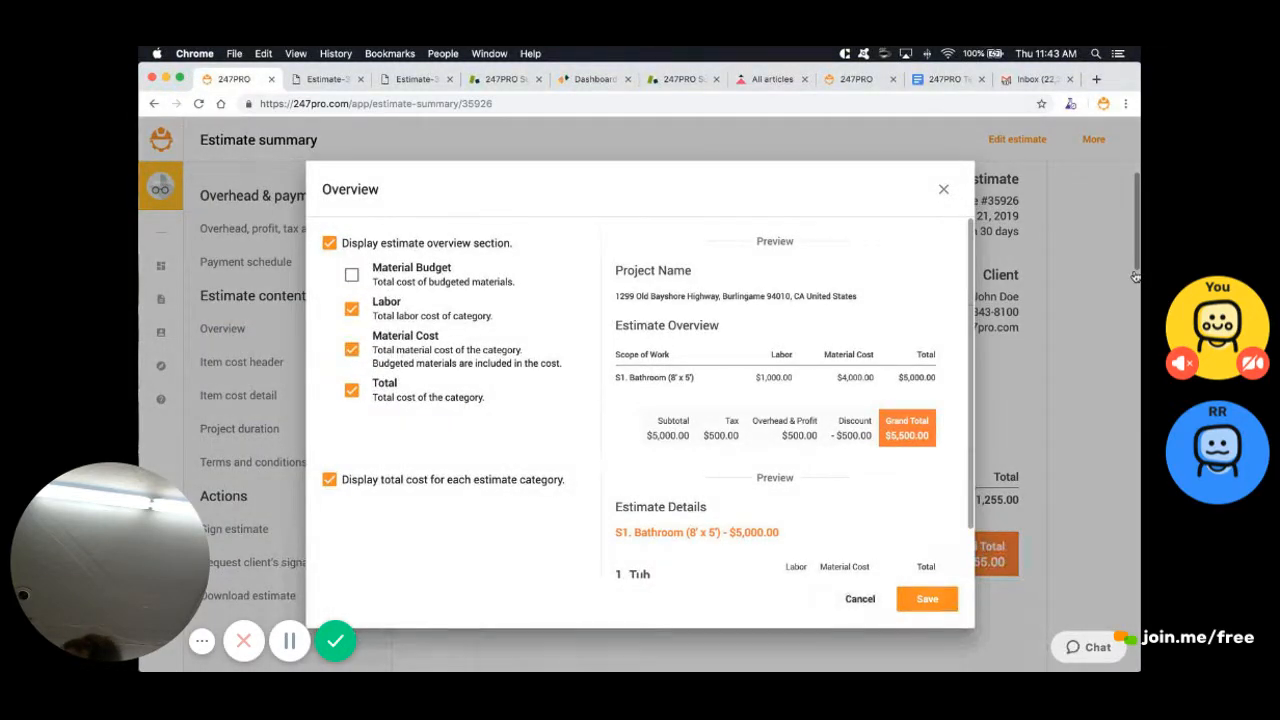
left_click(927, 598)
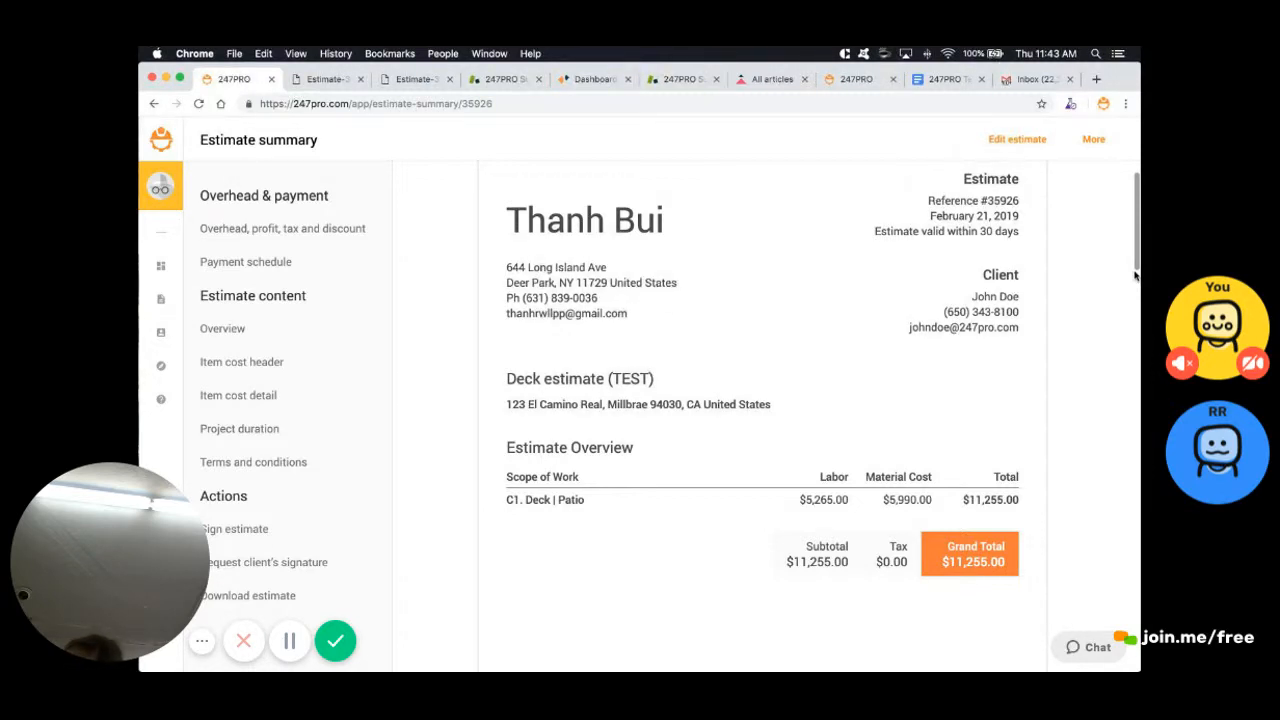
scroll(1135, 275, "down", 10)
scroll(1135, 275, "up", 7)
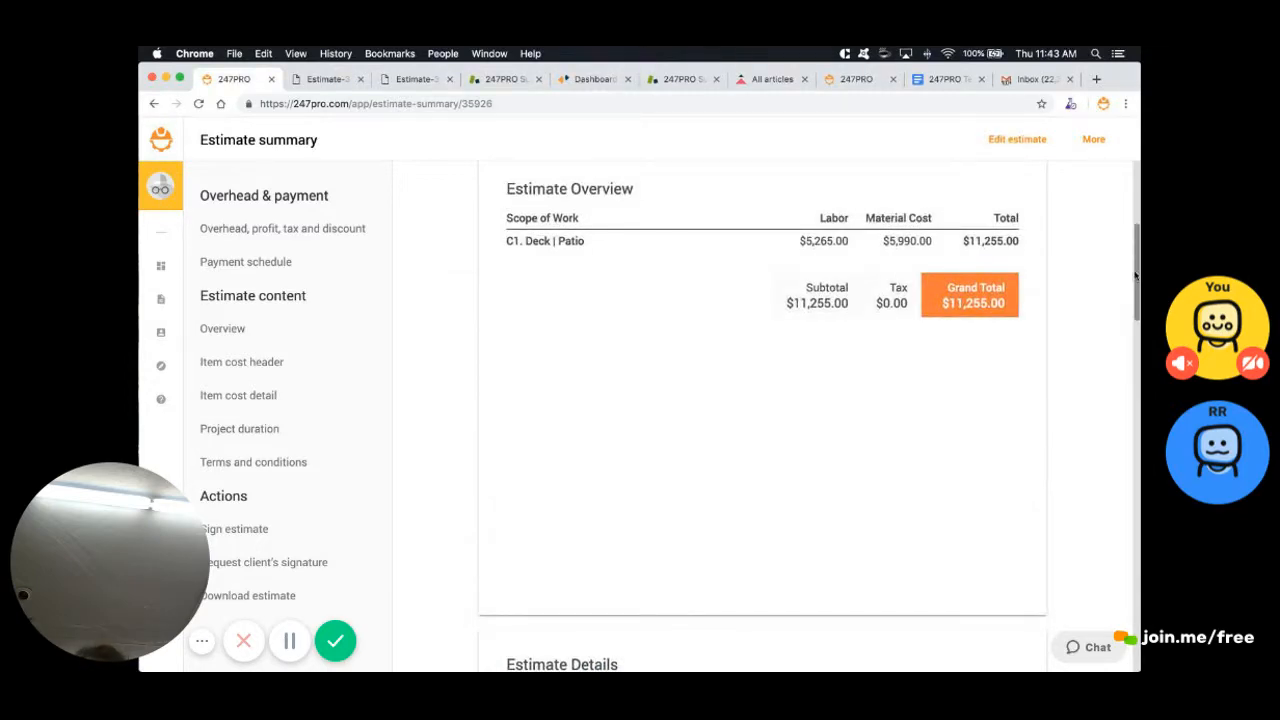
scroll(1135, 275, "down", 8)
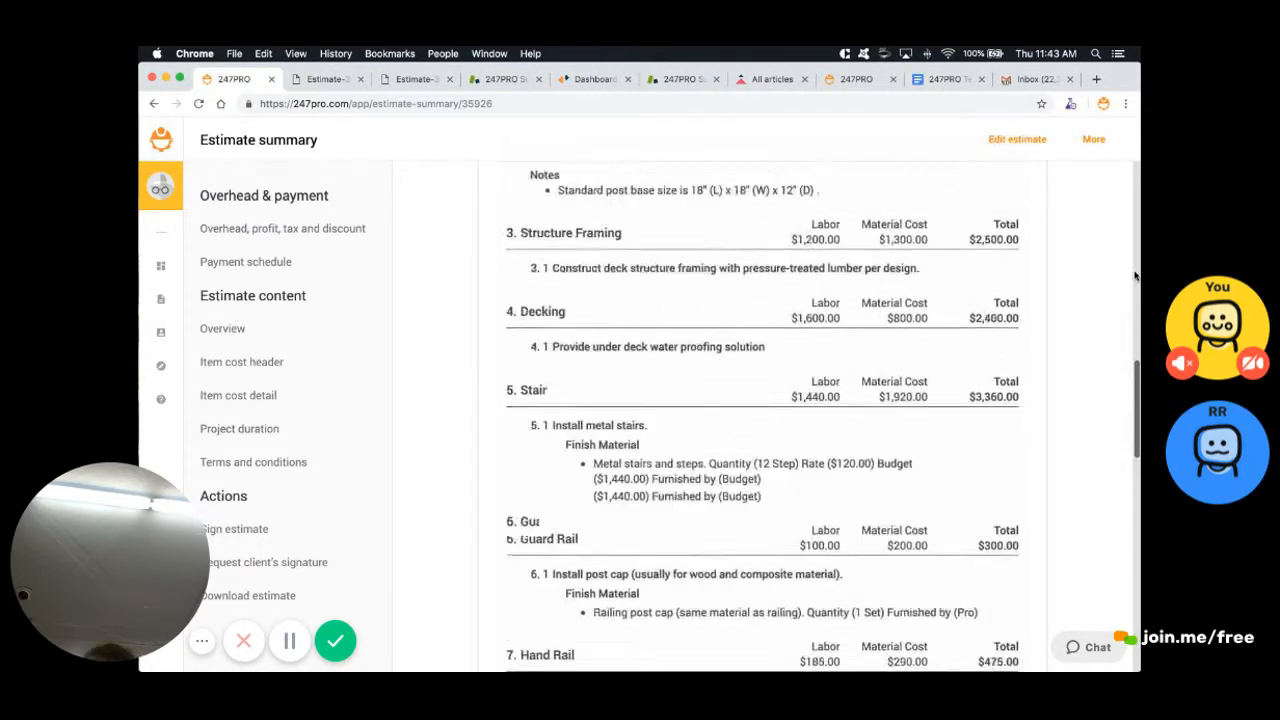
scroll(1135, 275, "up", 7)
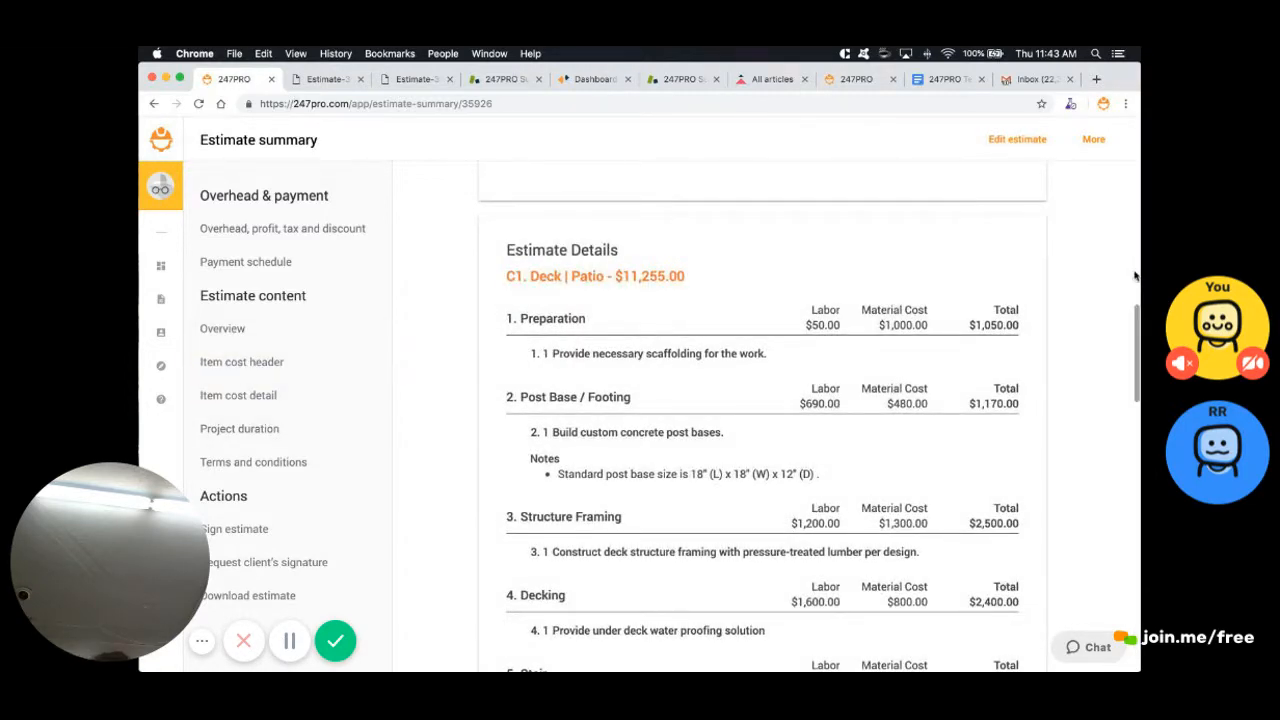
Remove Total, Material Cost and Labor from the item cost headers
left_click(238, 395)
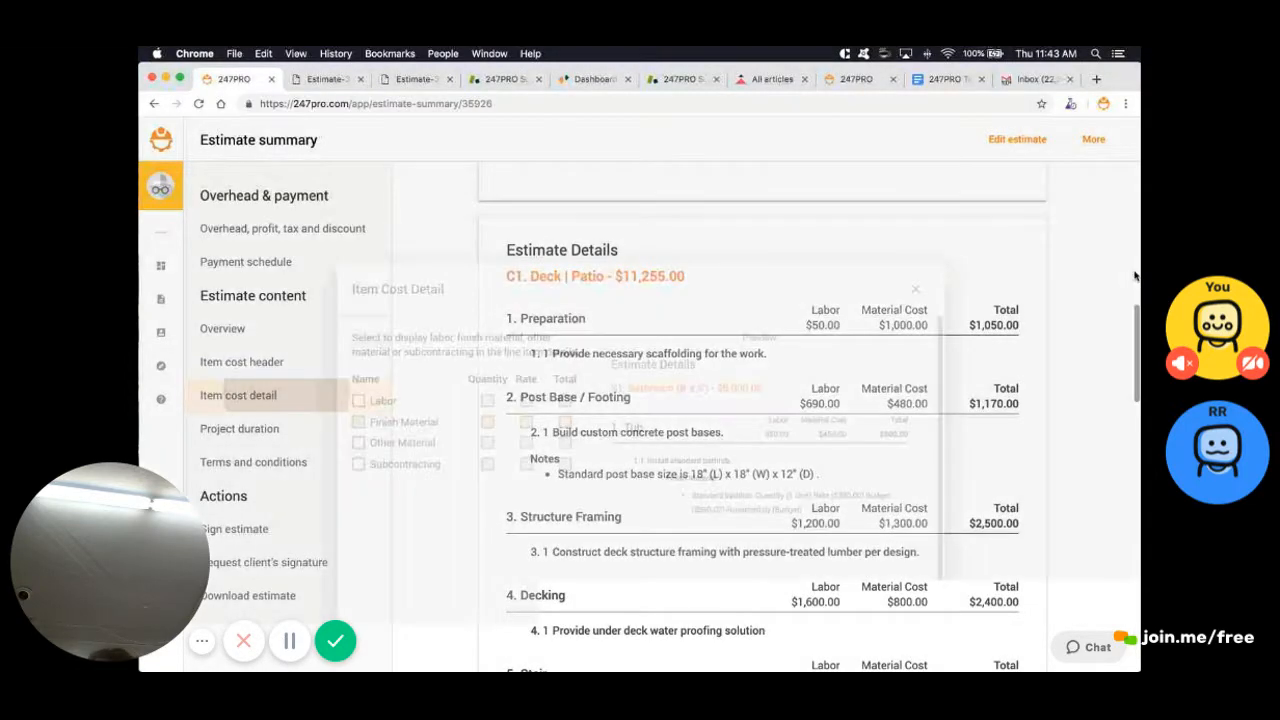
left_click(853, 599)
left_click(241, 361)
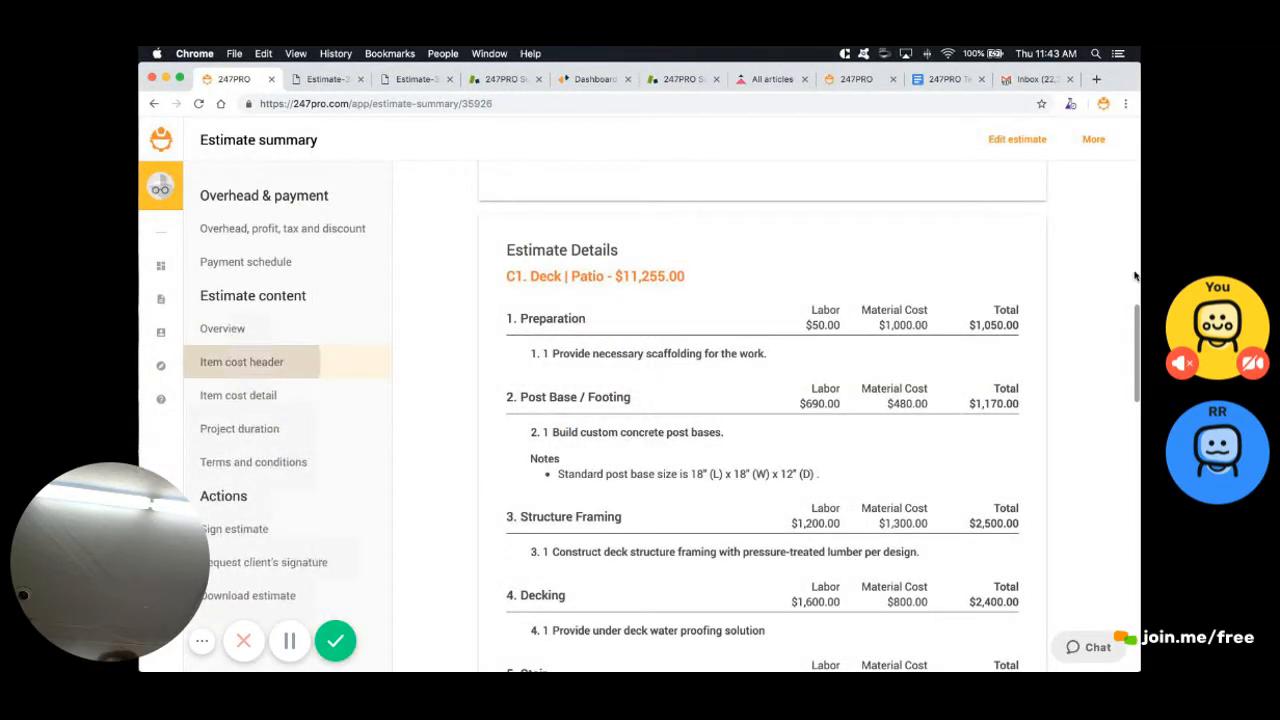
left_click(340, 414)
left_click(340, 390)
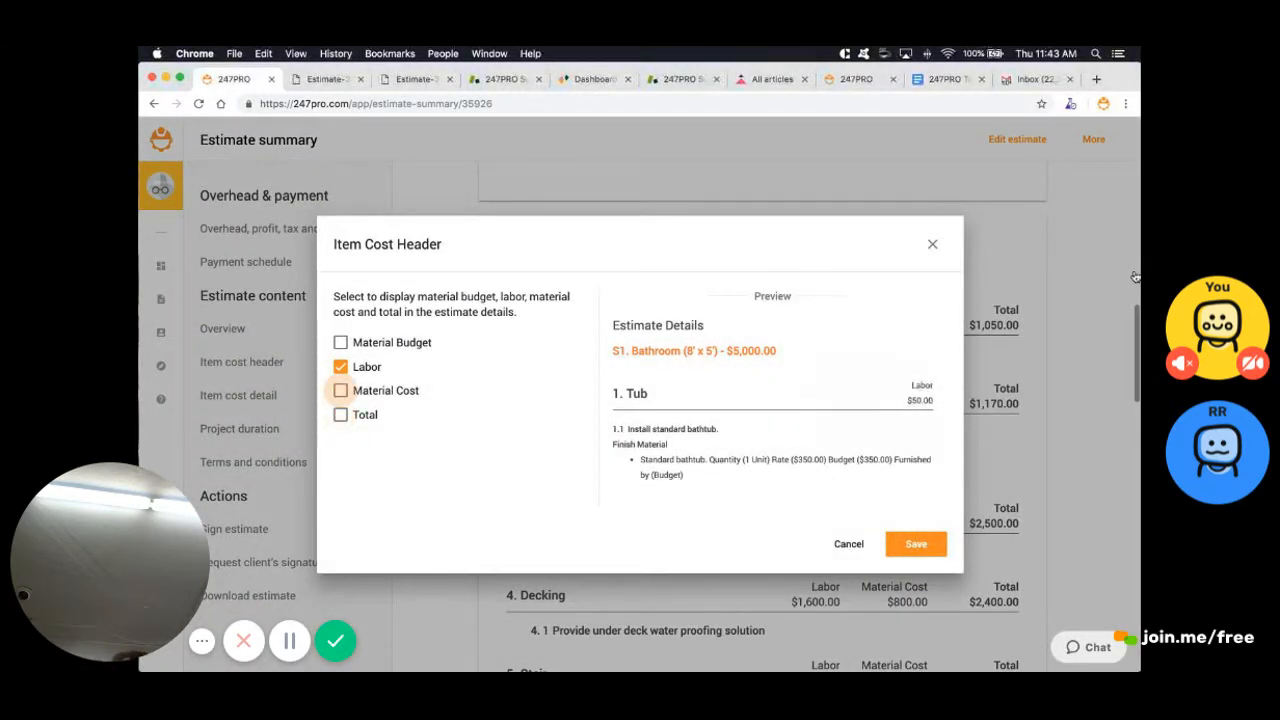
left_click(340, 366)
left_click(916, 543)
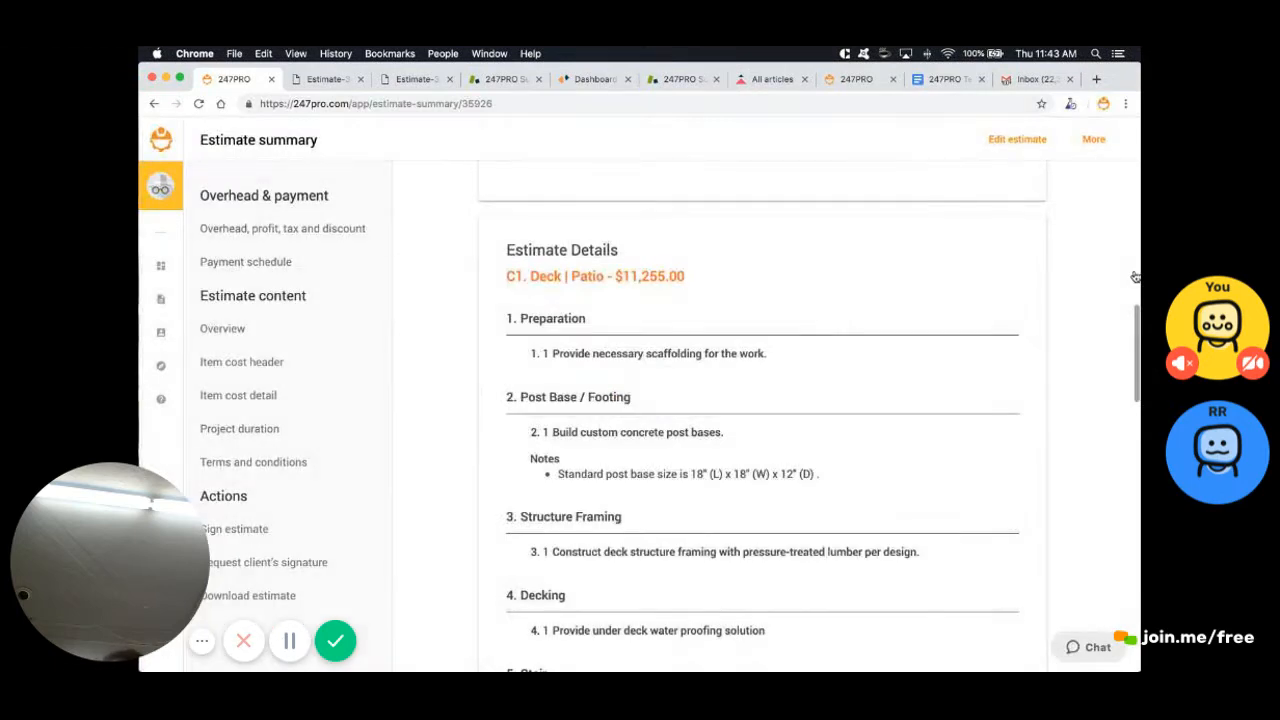
scroll(1135, 276, "down", 1)
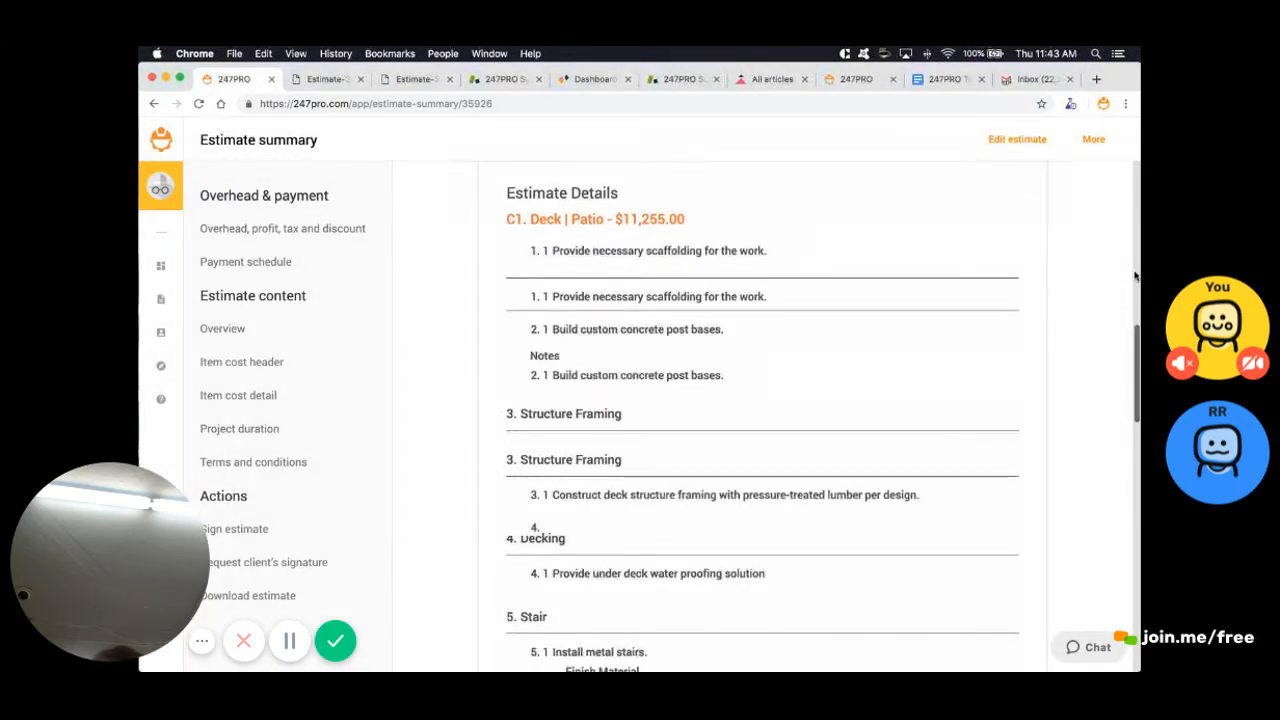
scroll(1135, 276, "down", 8)
Uncheck Finish Material in the item cost detail settings so deck tasks stop listing it
left_click(238, 395)
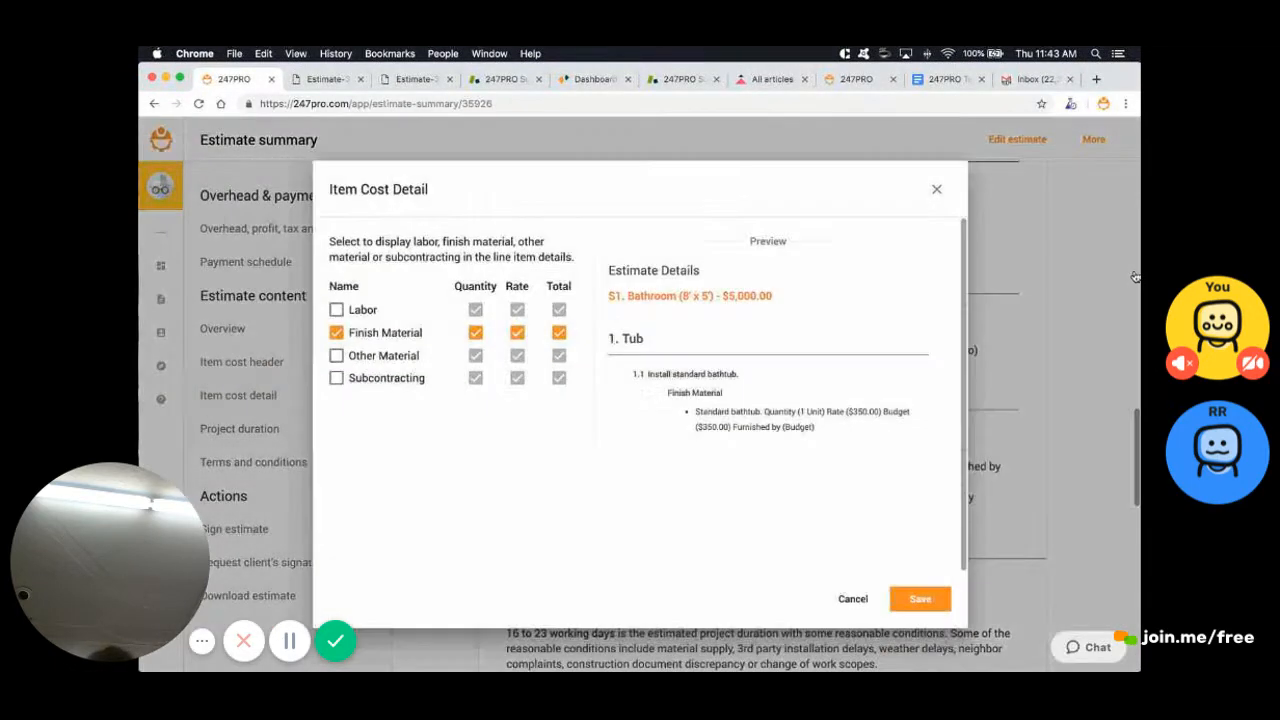
left_click(336, 332)
left_click(920, 598)
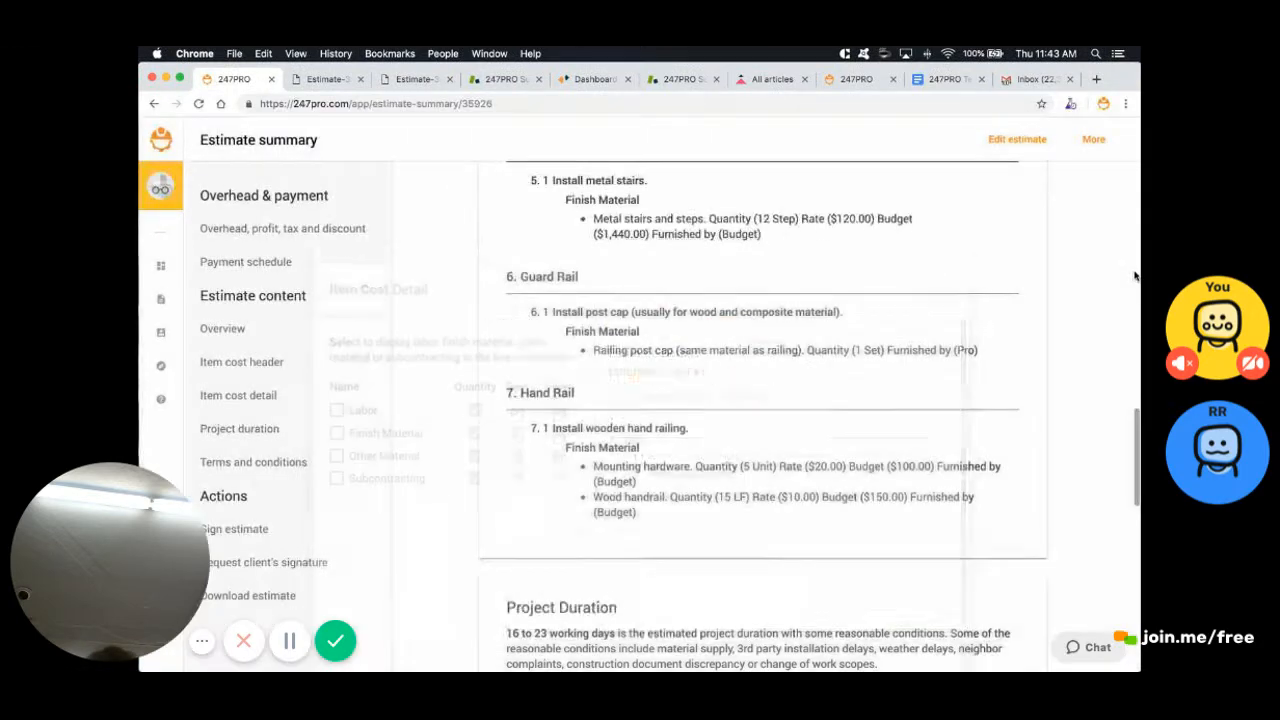
scroll(1135, 276, "up", 5)
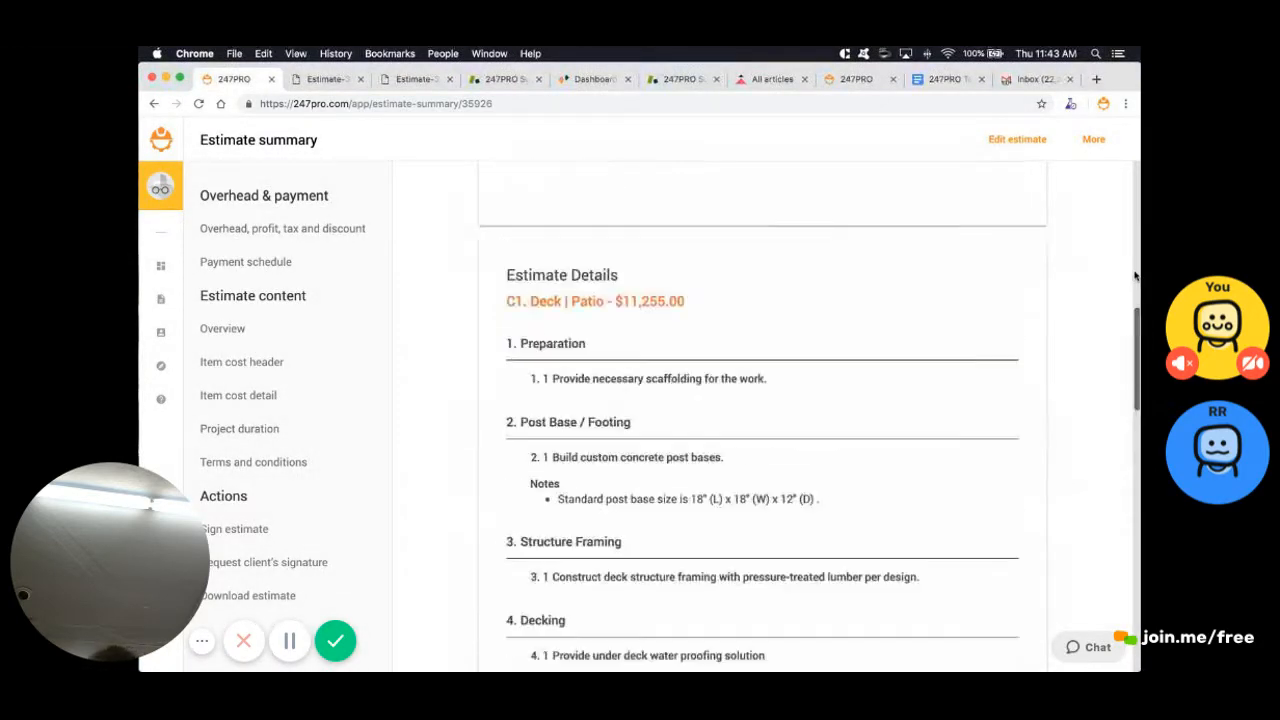
scroll(1135, 276, "down", 3)
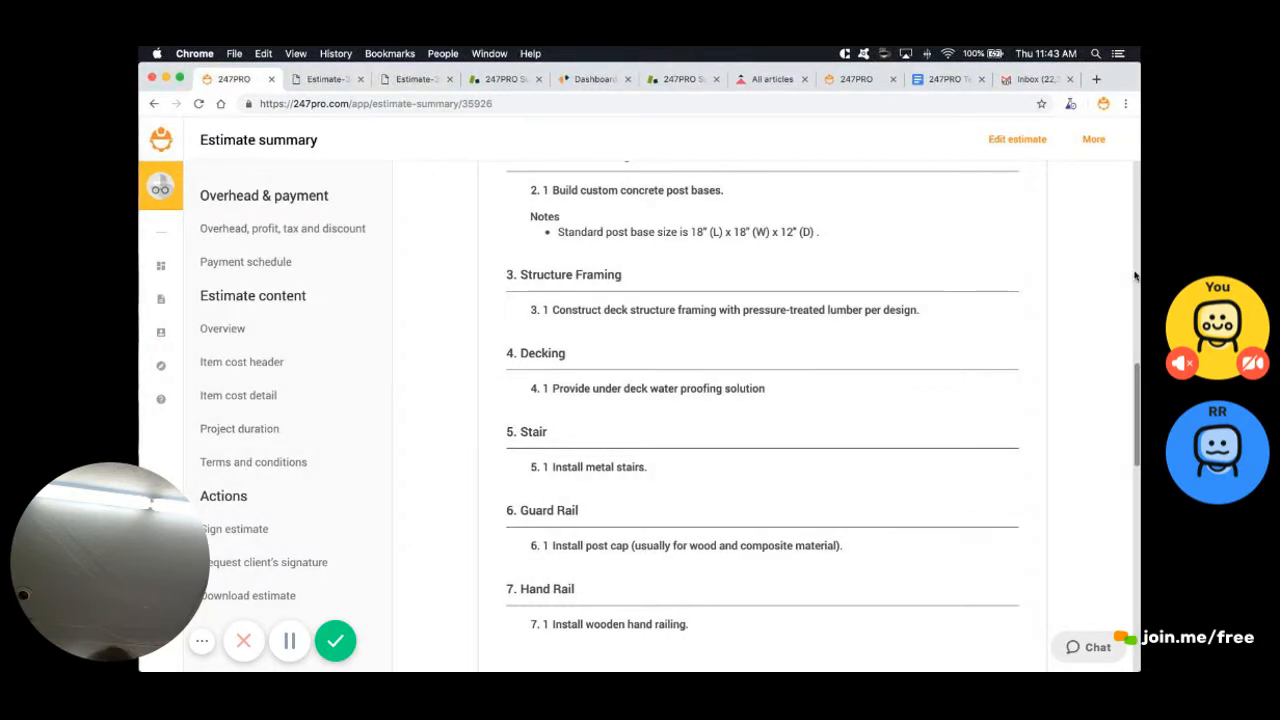
scroll(1135, 276, "up", 2)
scroll(1135, 276, "down", 7)
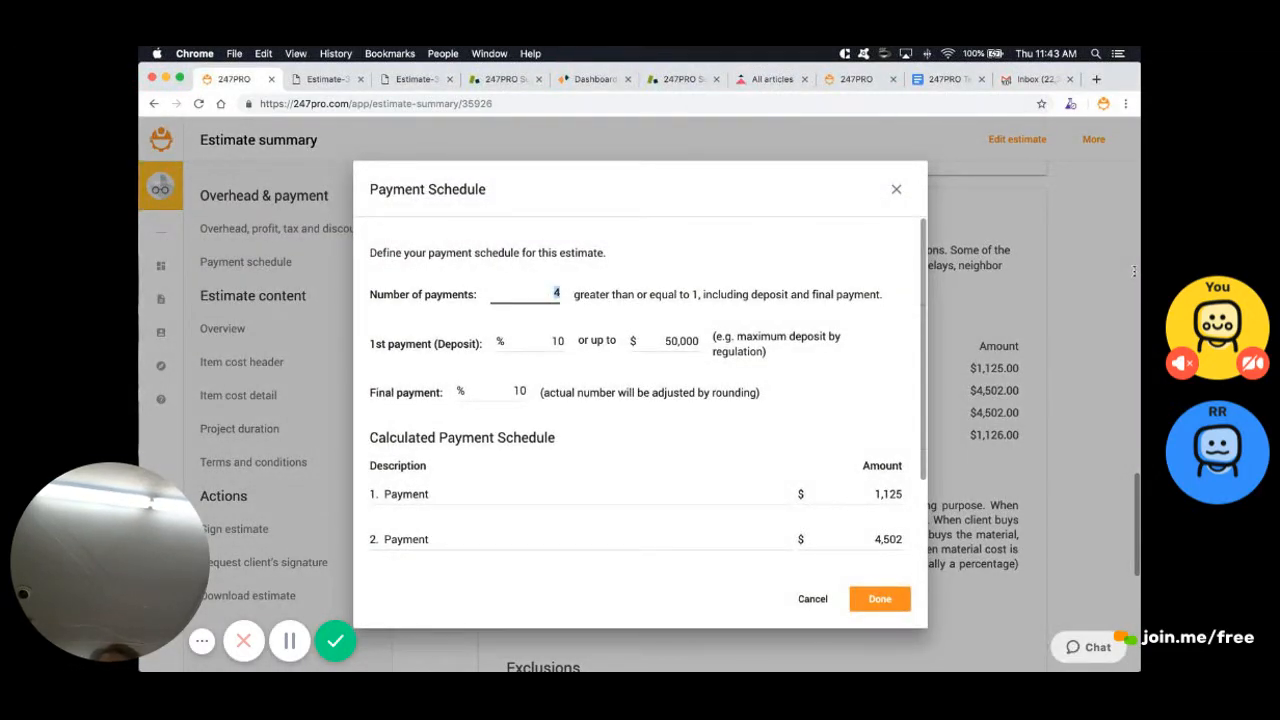
Set 2 payments: 'first deposit' of $1,125.00 and 'final payment' of $10,130.00
type("2")
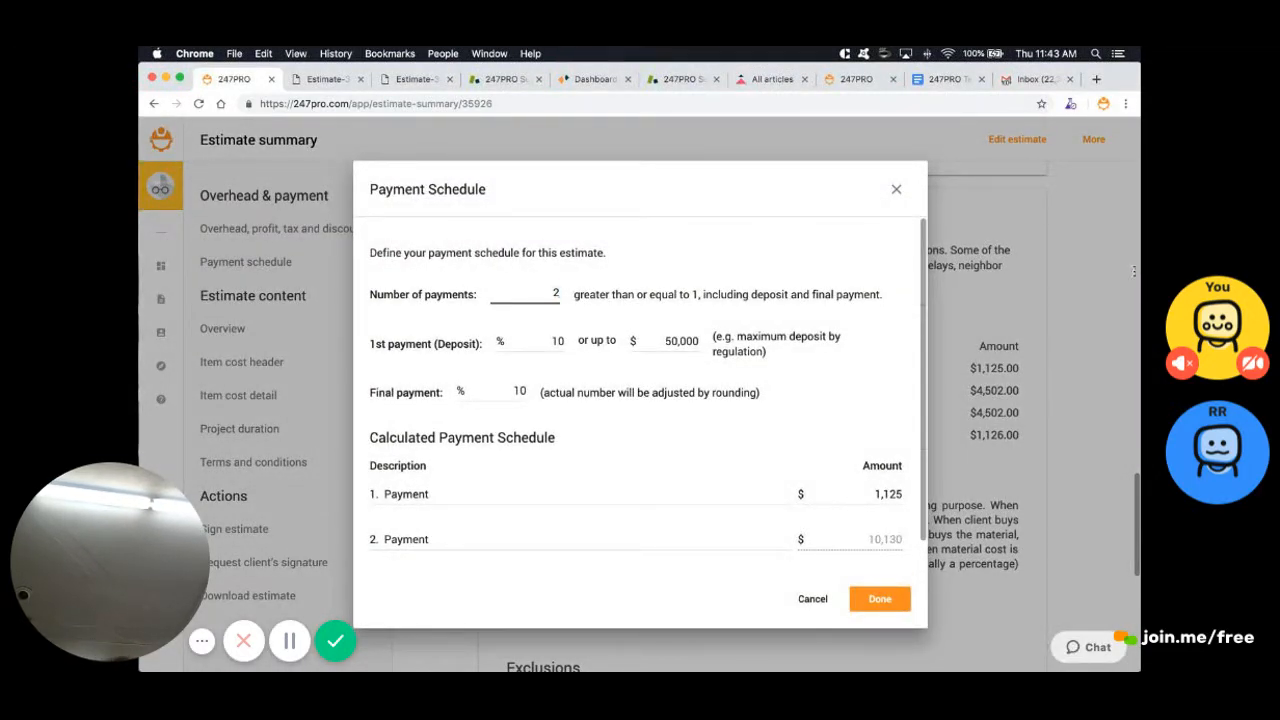
left_click(430, 494)
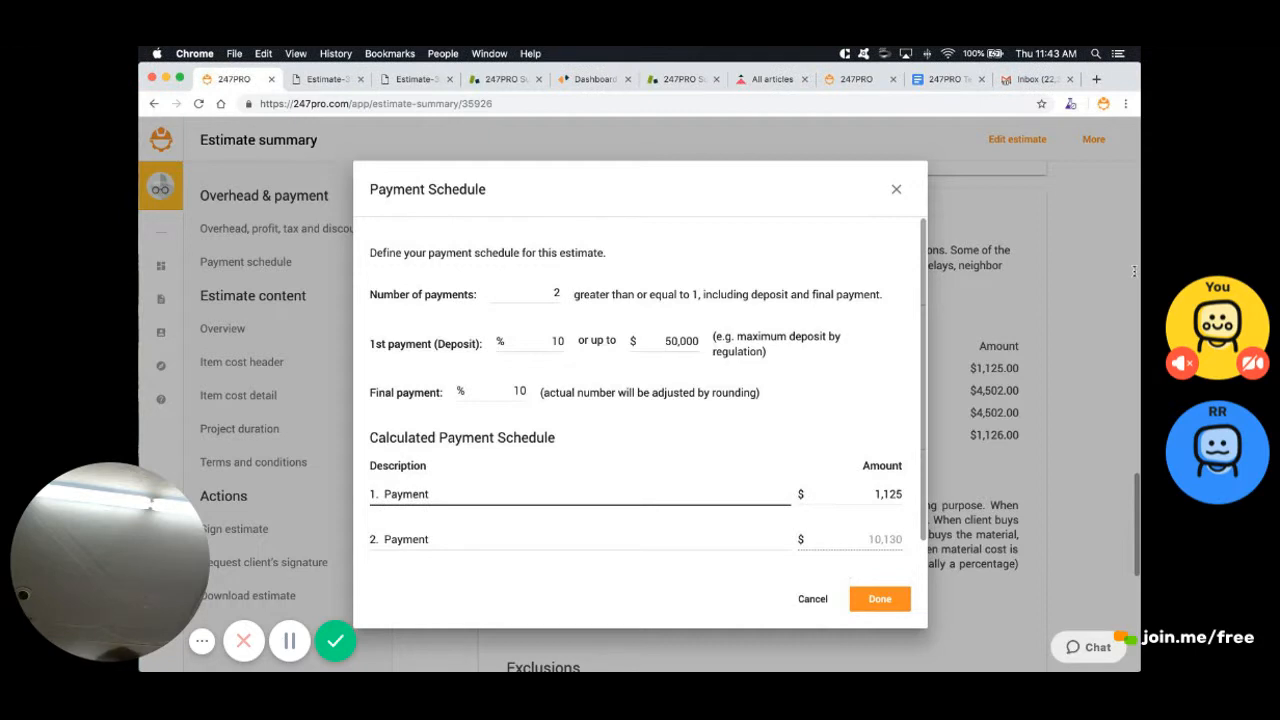
type("first deposit")
left_click(430, 539)
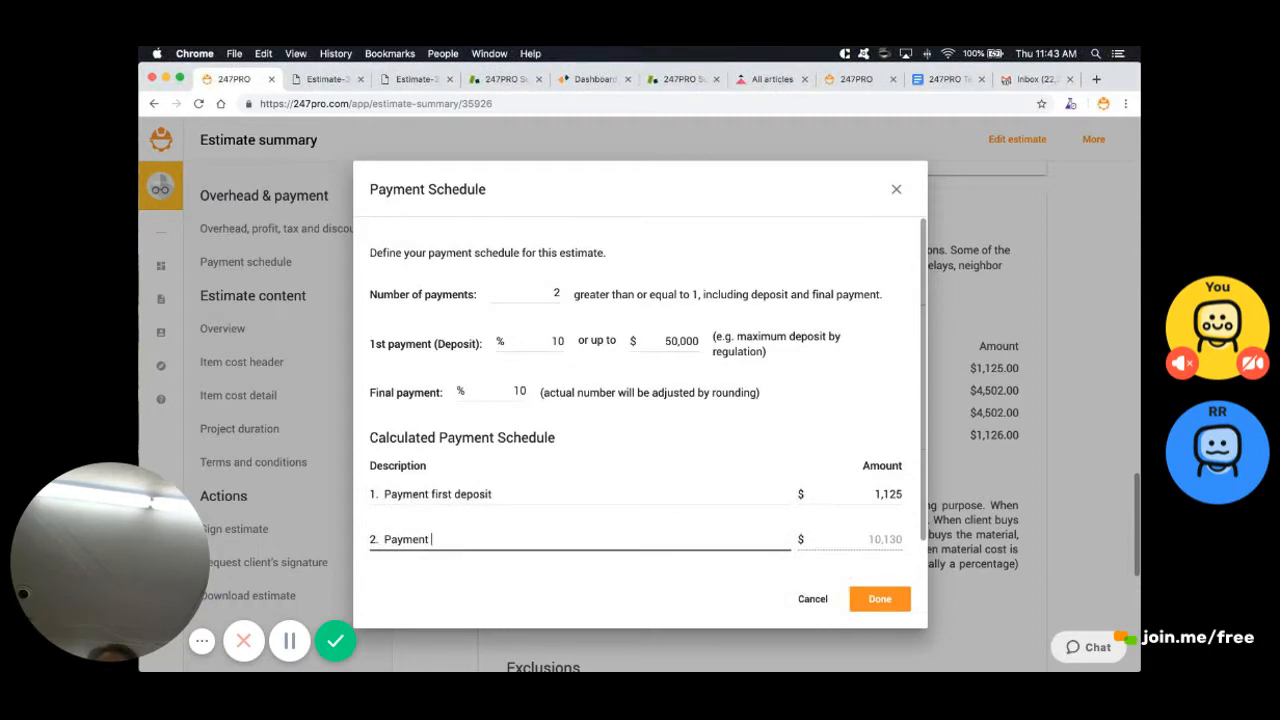
type("final payment")
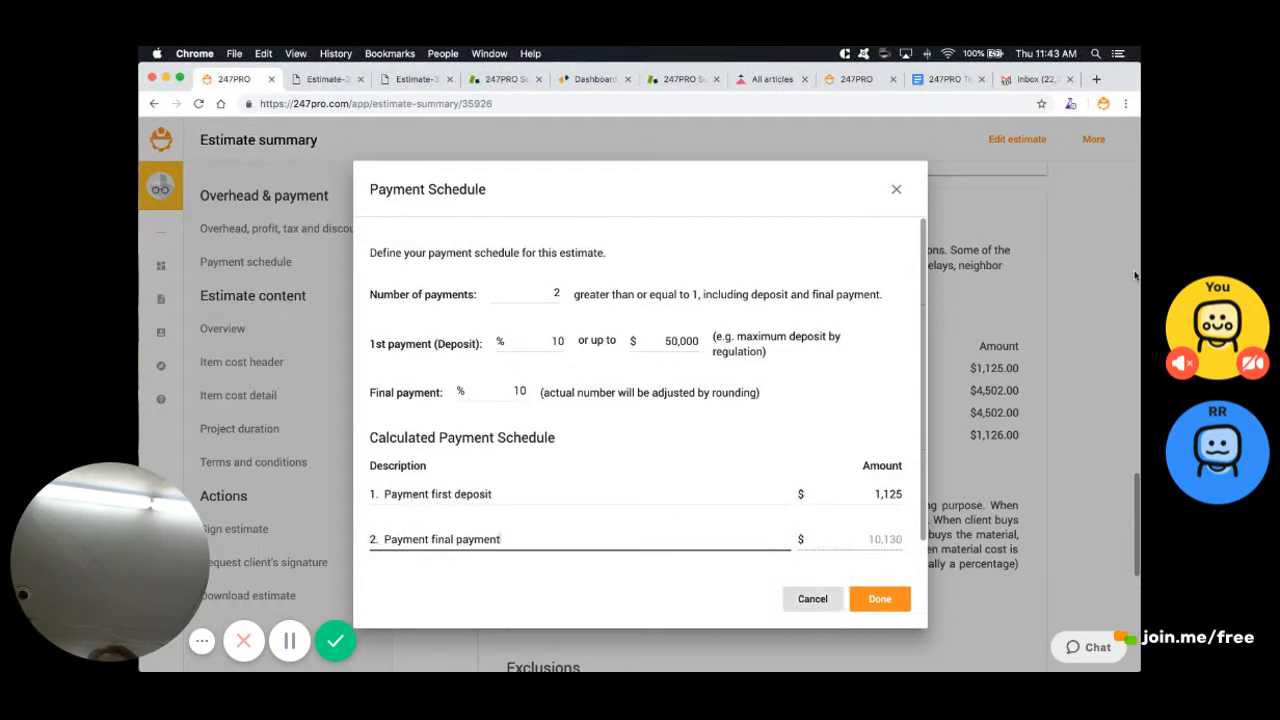
left_click(873, 599)
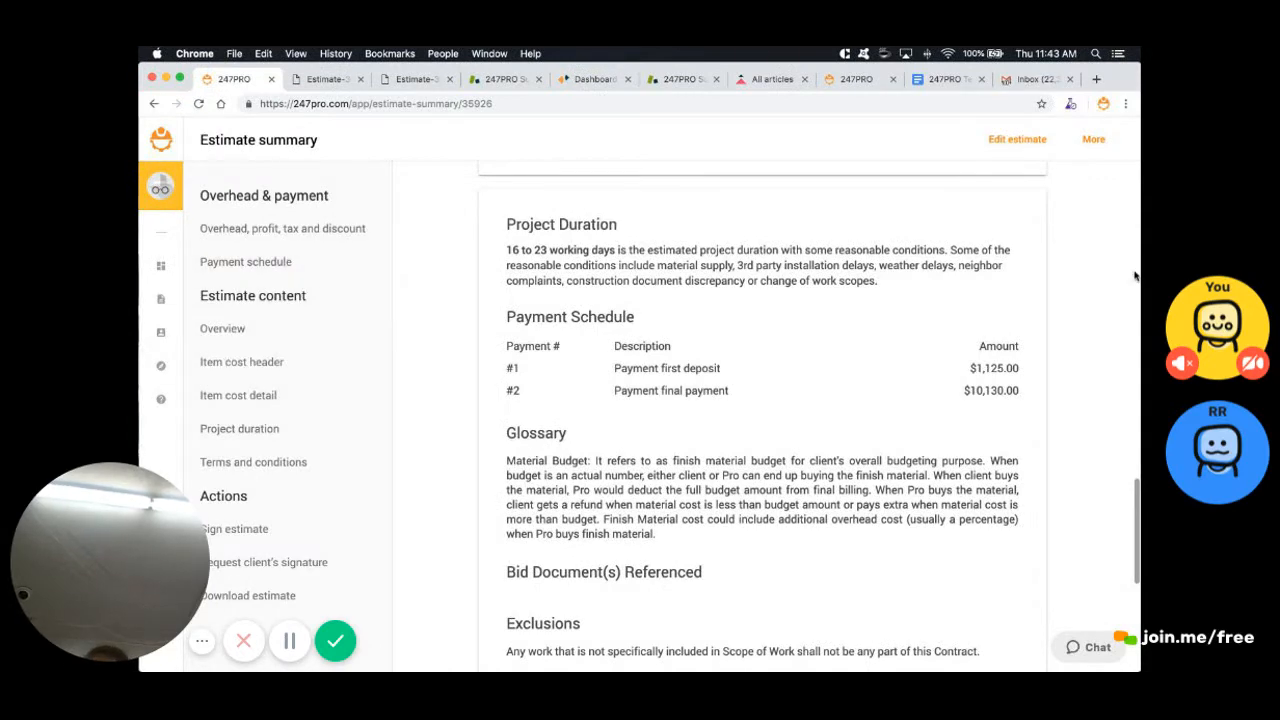
Apply the contractor's signature to the Deck estimate's signature line
scroll(1135, 276, "down", 5)
scroll(1135, 276, "down", 1)
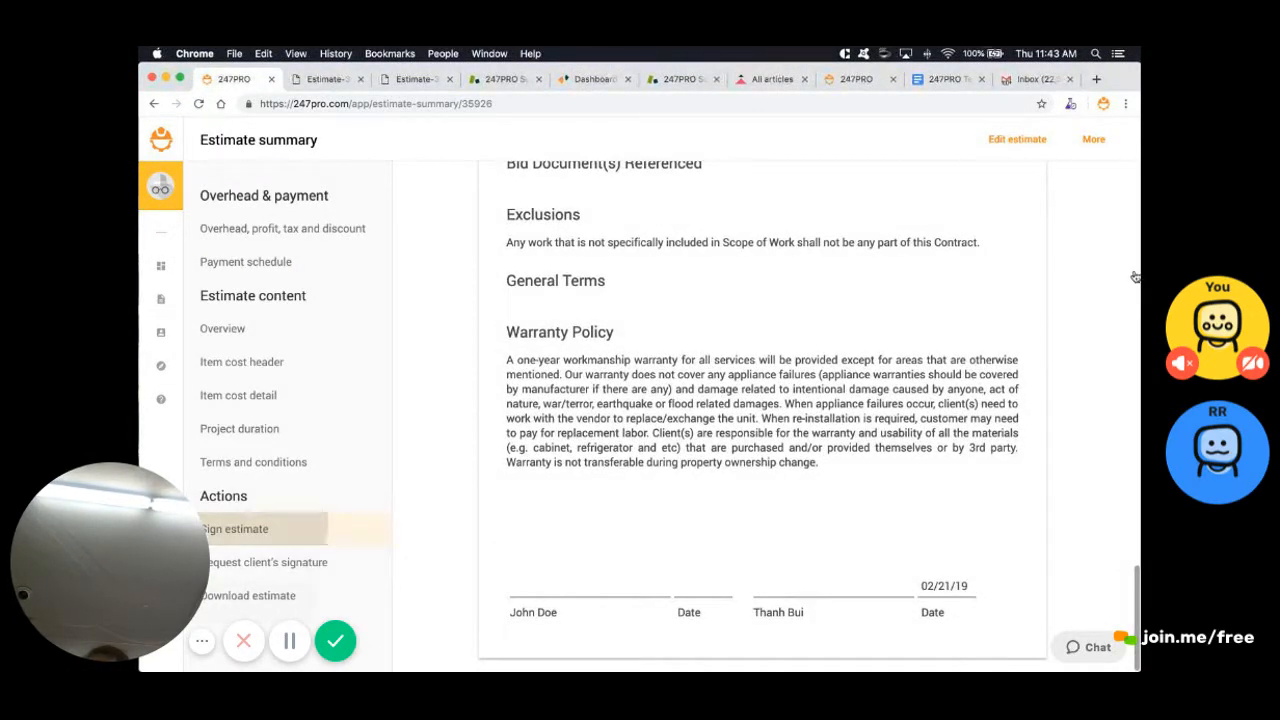
left_click(236, 529)
left_click(850, 492)
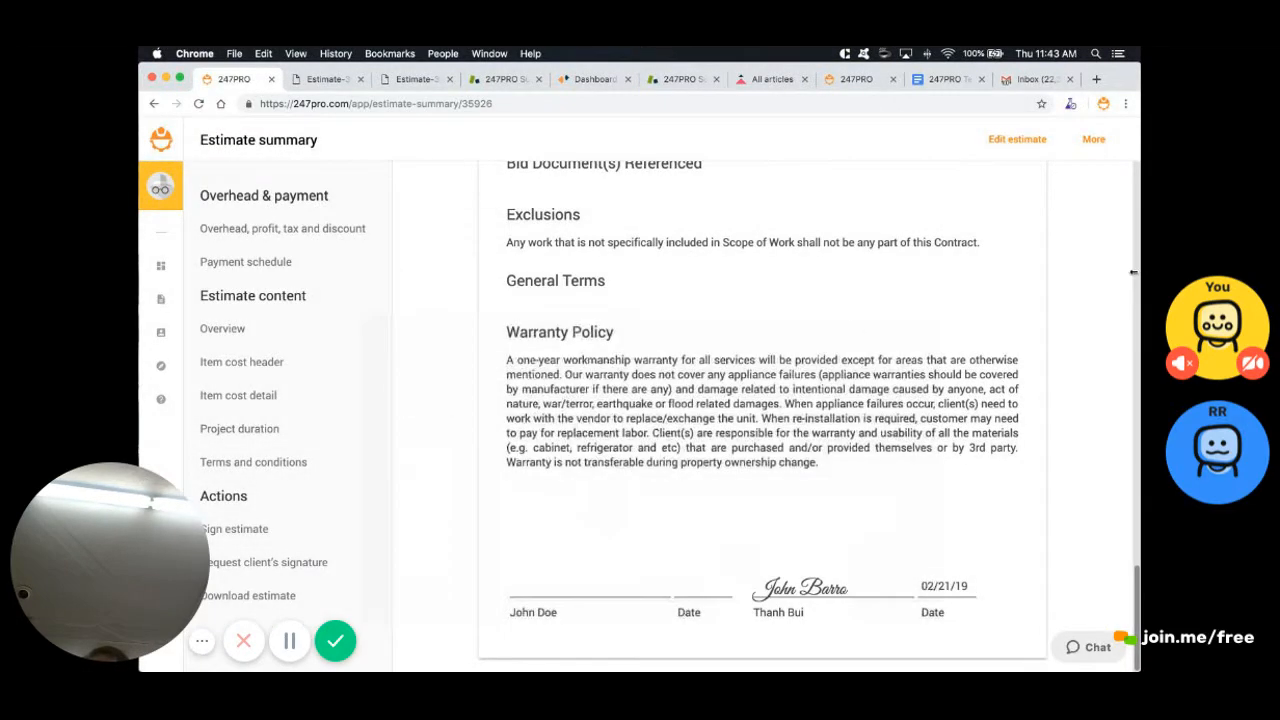
scroll(1135, 276, "up", 1)
scroll(1135, 276, "up", 15)
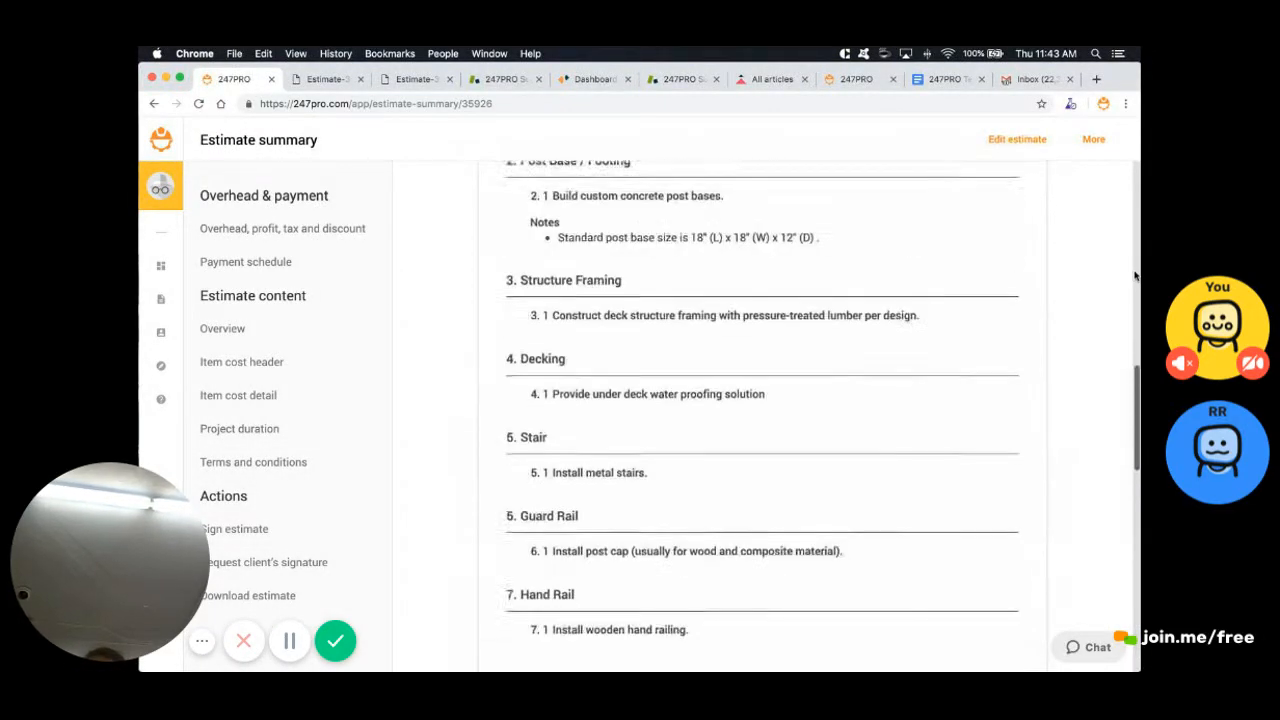
scroll(1135, 276, "down", 1)
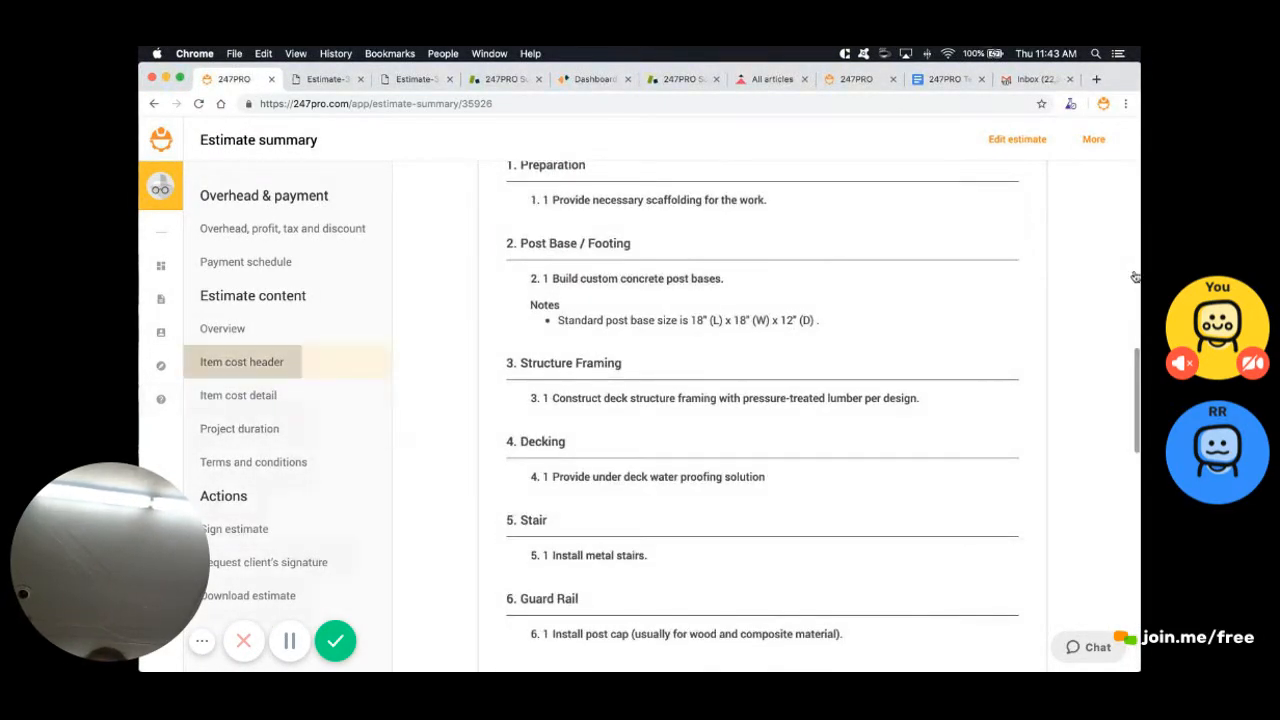
Show Labor, Material Cost and Total again in the item cost headers
left_click(242, 362)
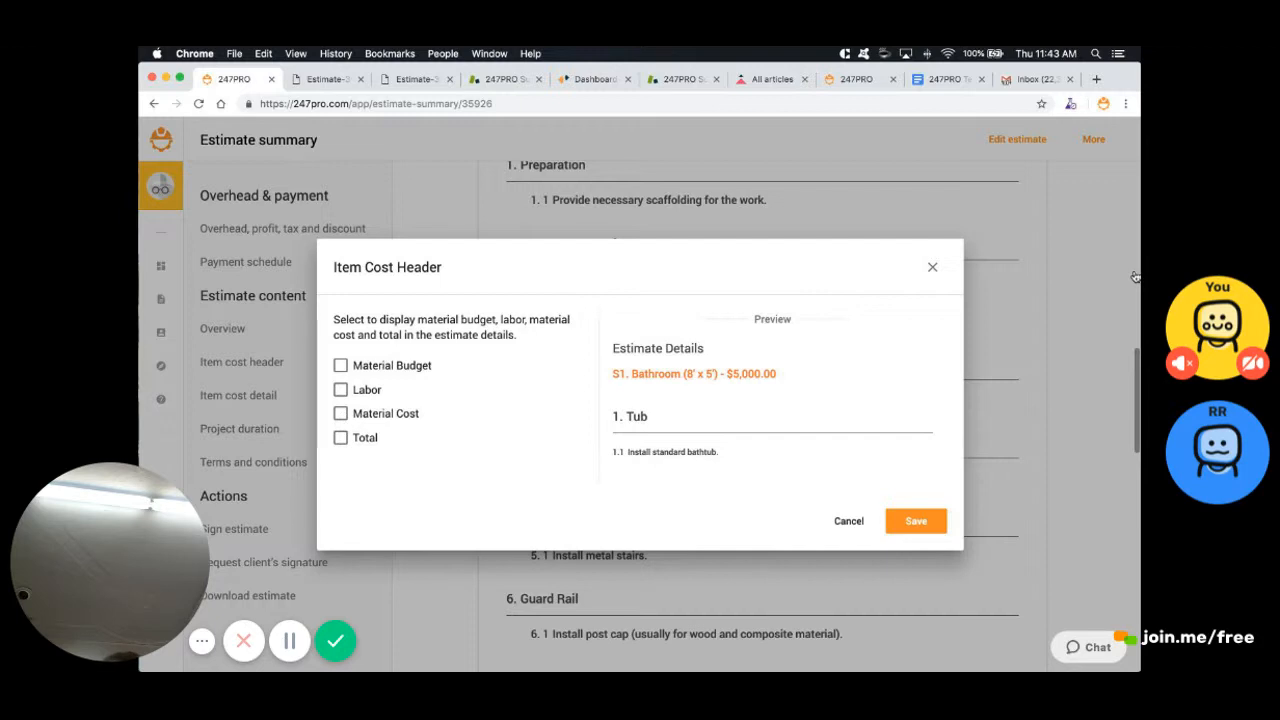
left_click(340, 389)
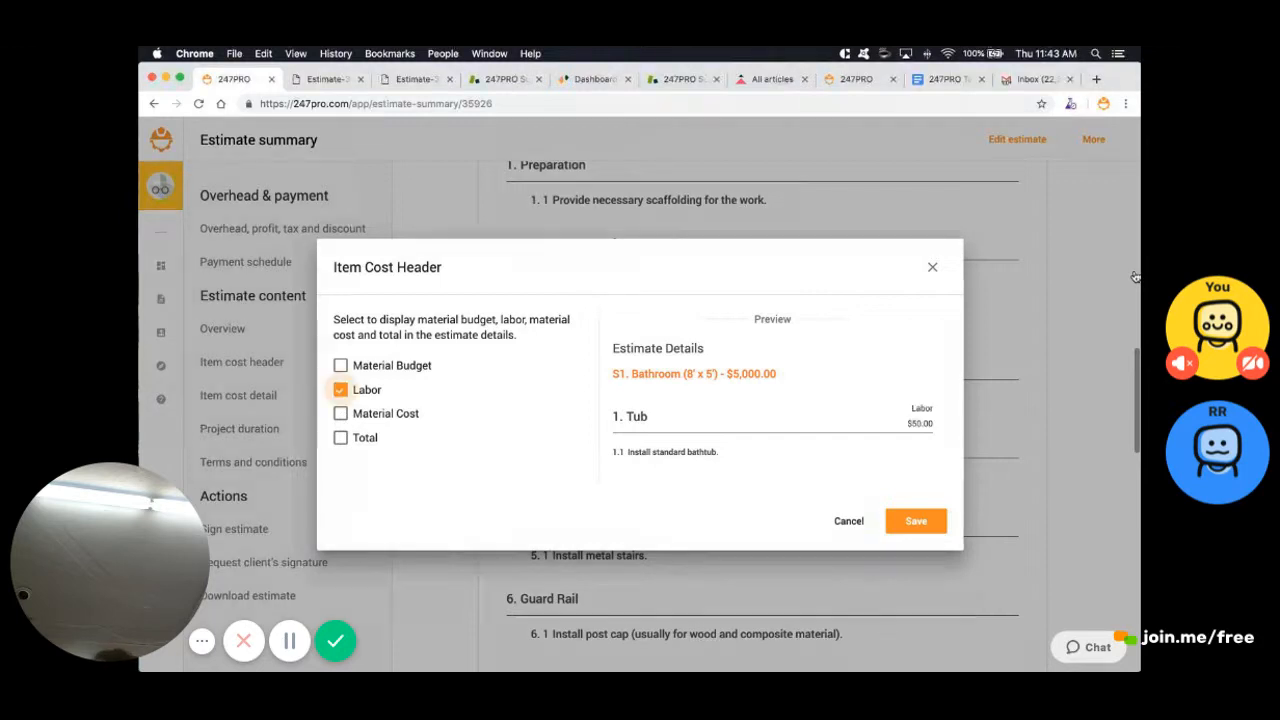
left_click(340, 413)
left_click(340, 437)
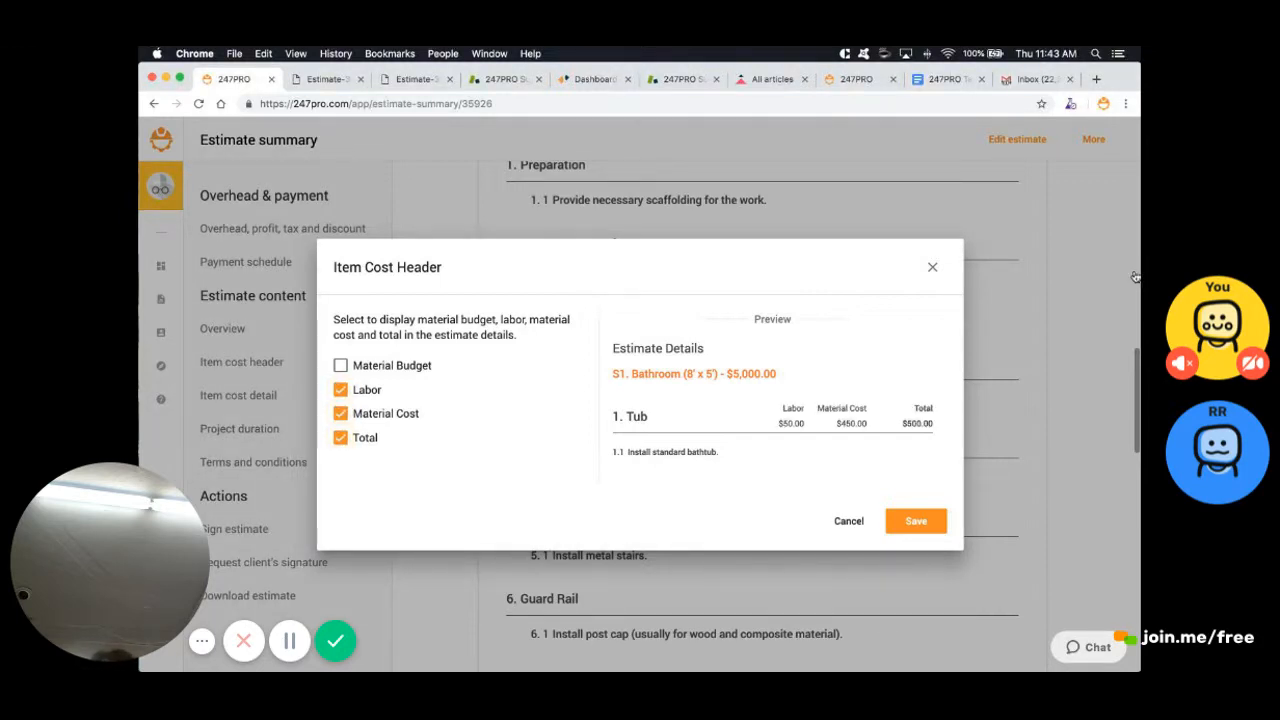
left_click(916, 521)
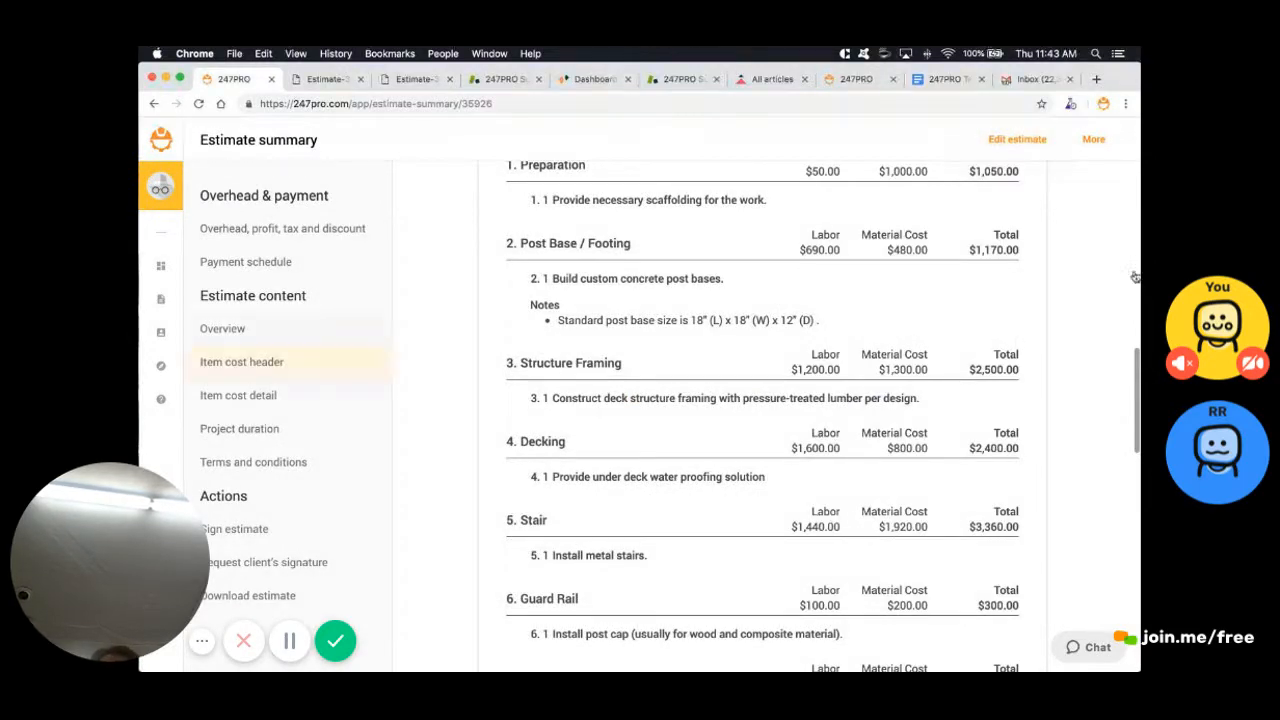
left_click(241, 361)
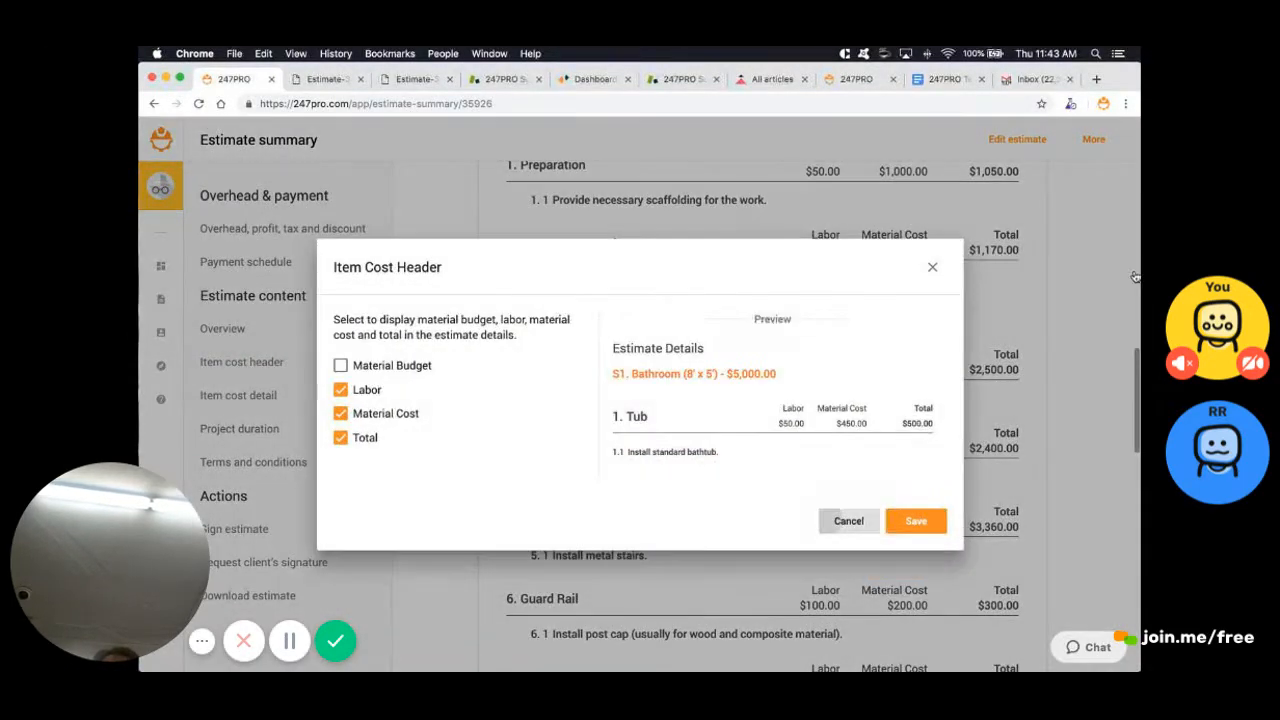
left_click(848, 521)
Include Finish Material in the item cost details and reopen the estimate in the Estimator
left_click(238, 395)
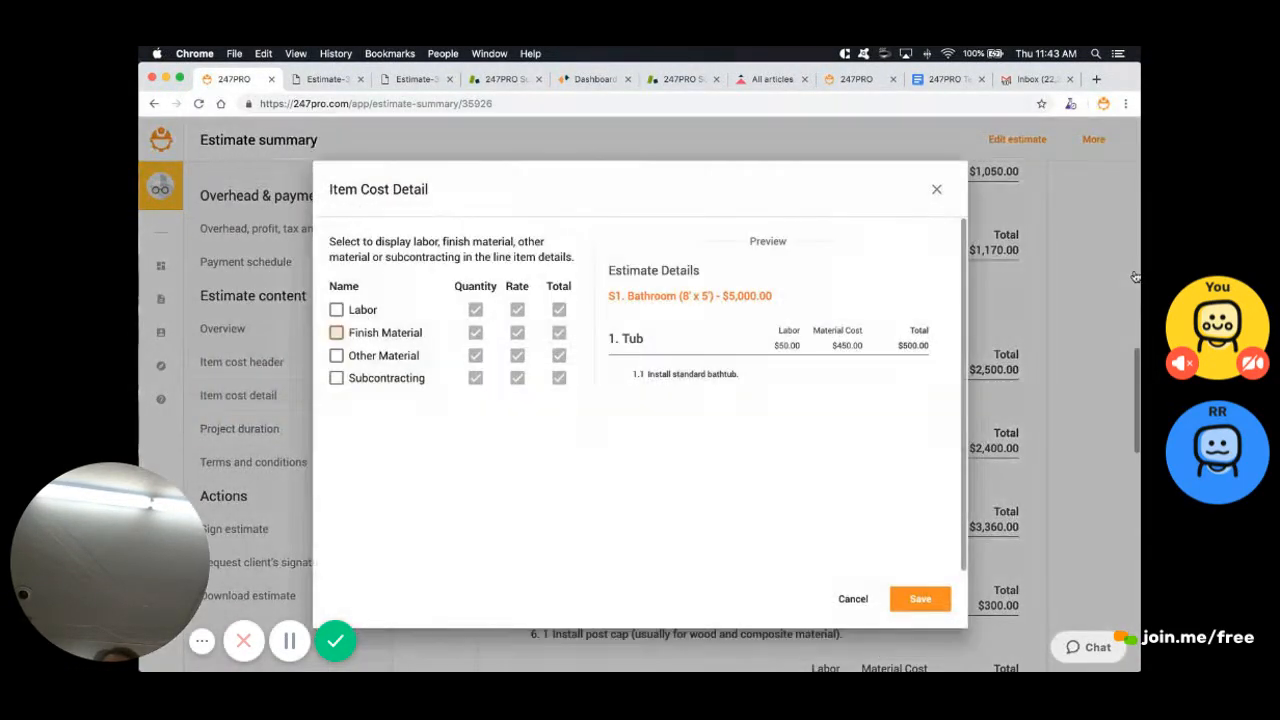
left_click(336, 332)
left_click(920, 599)
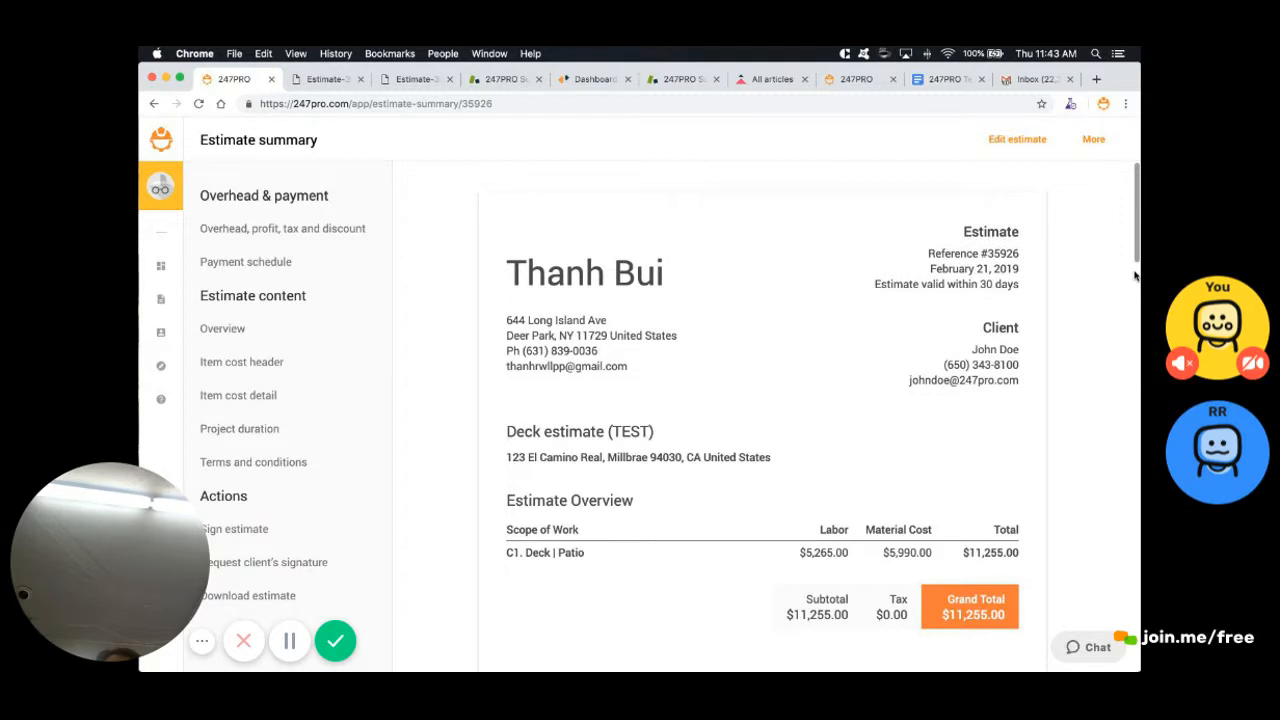
left_click(1017, 139)
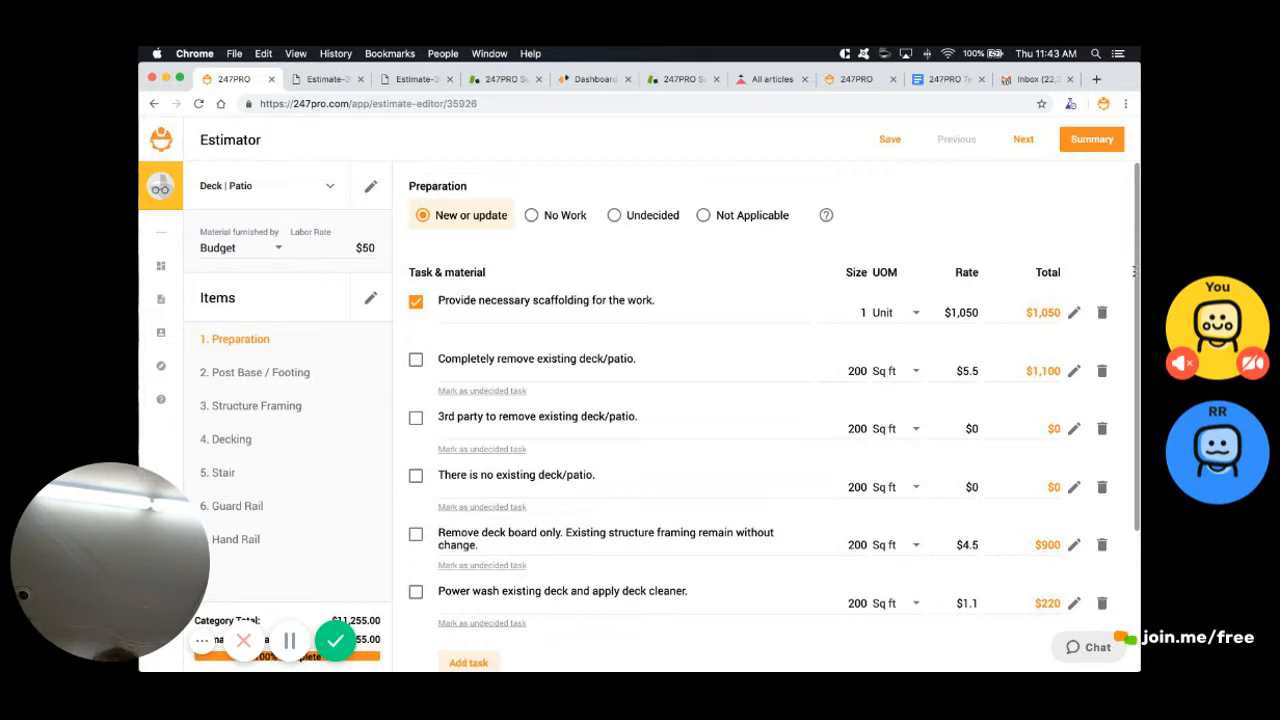
Return to the Deck estimate summary ($11,255.00 total) and bring up its More options
key("Tab")
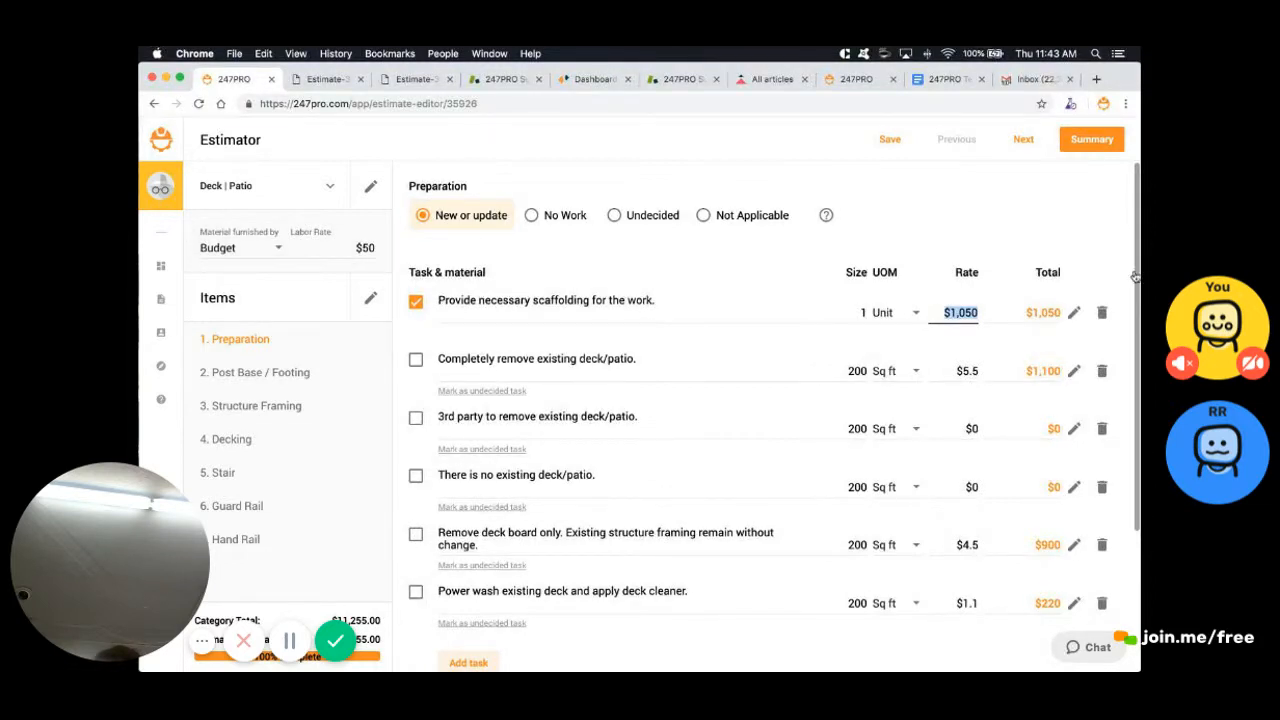
left_click(1092, 139)
left_click(1092, 139)
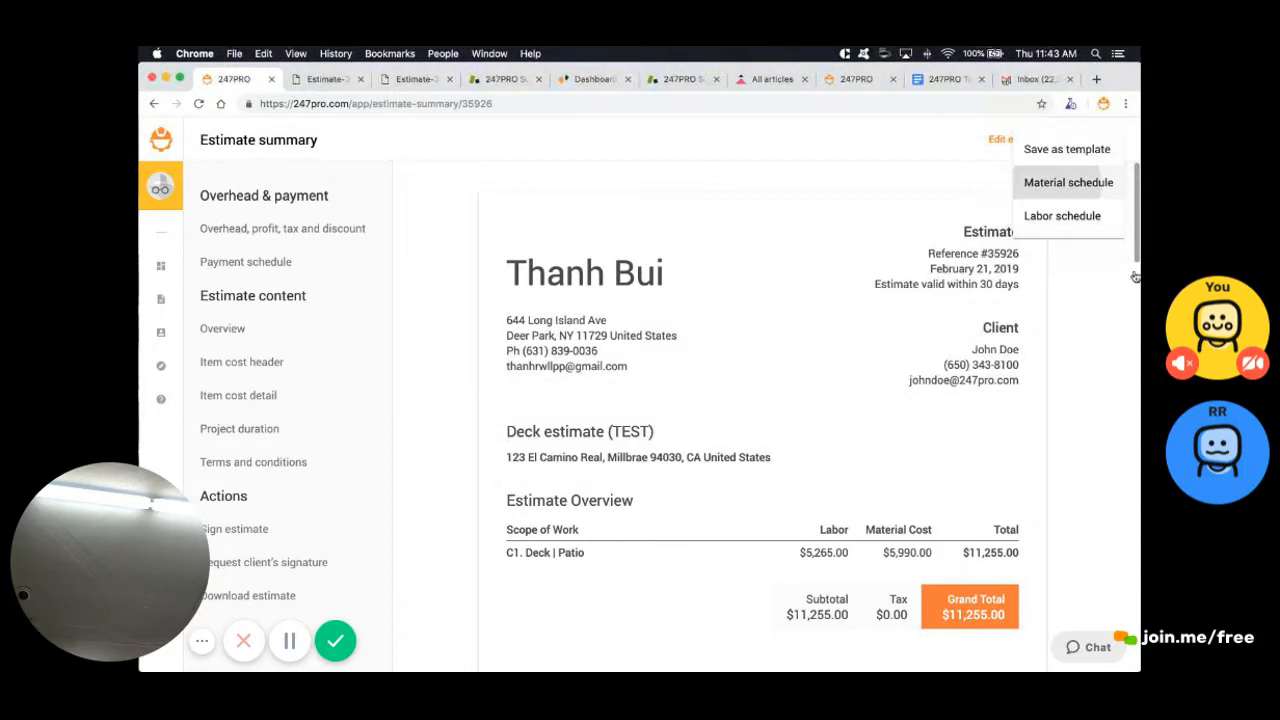
left_click(1068, 182)
scroll(1135, 275, "down", 5)
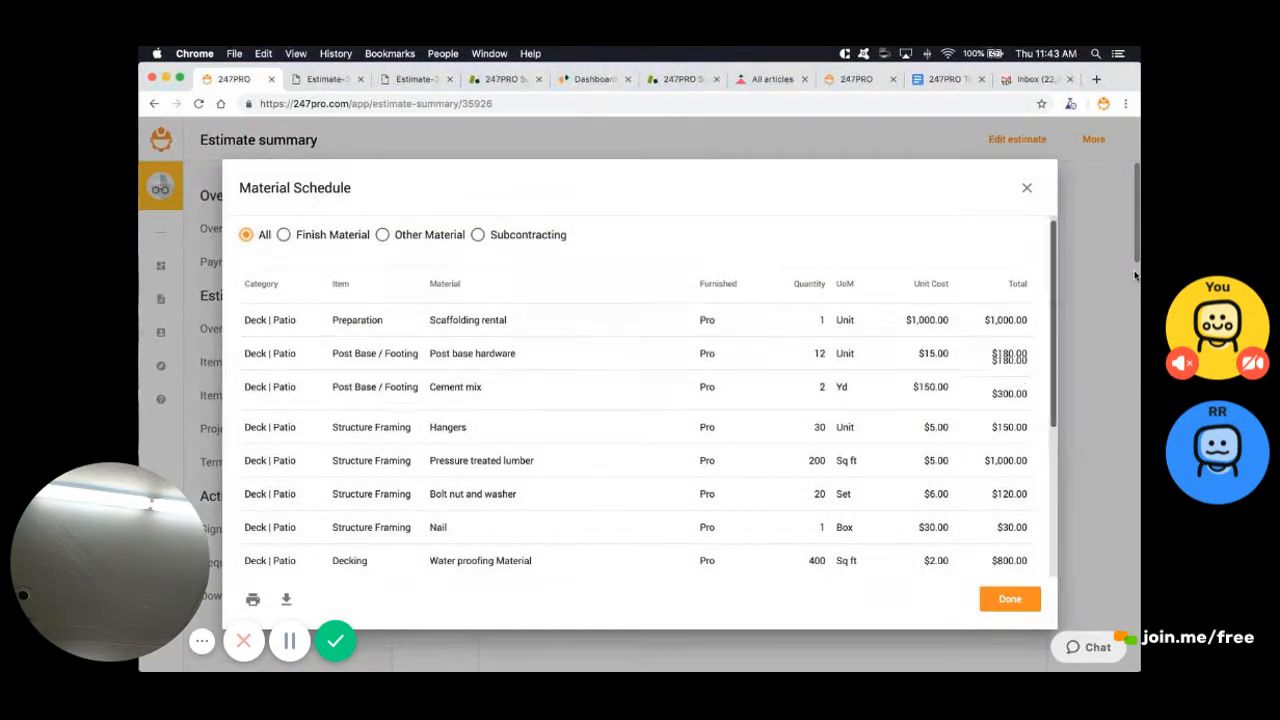
scroll(1135, 275, "down", 2)
scroll(1135, 275, "up", 10)
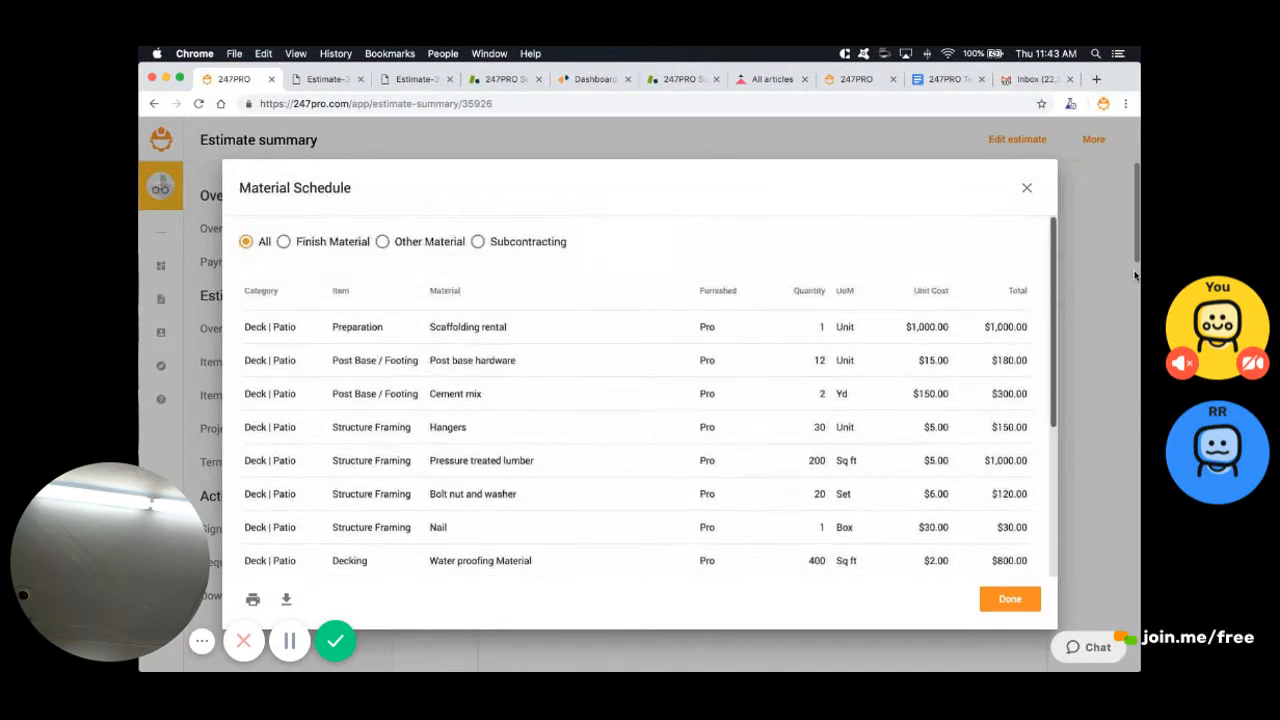
left_click(1027, 188)
left_click(1093, 140)
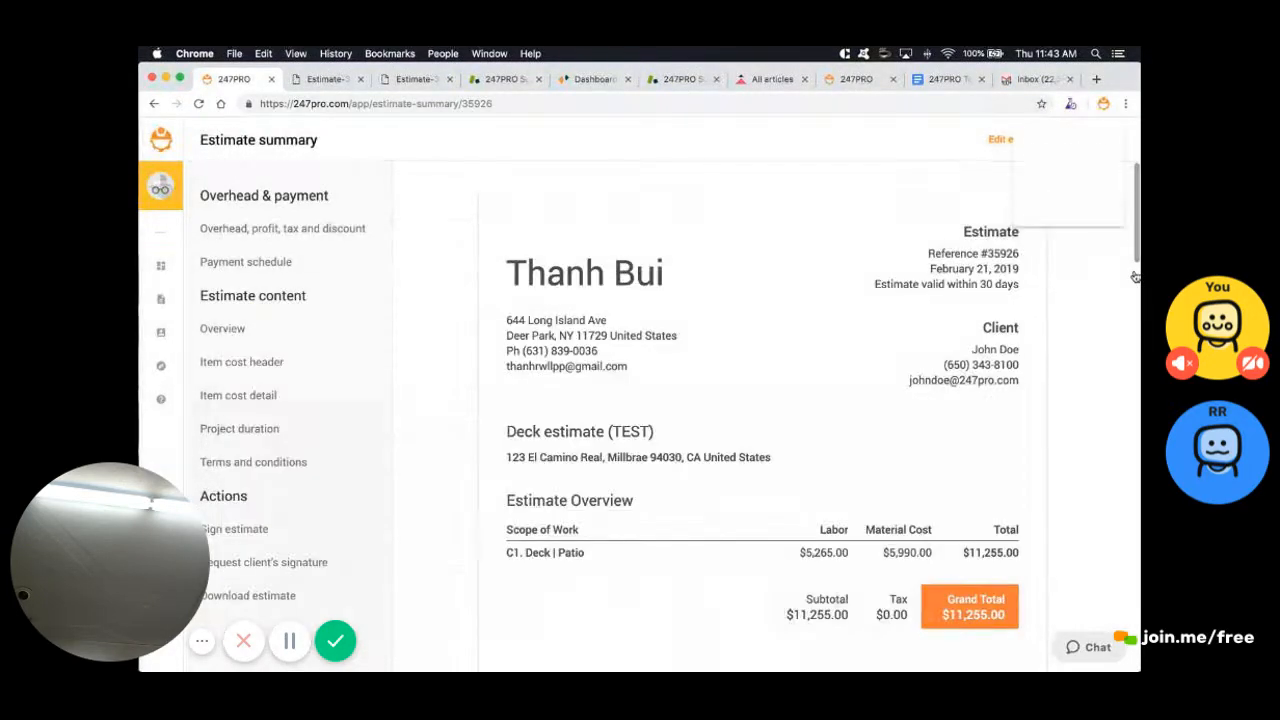
left_click(1073, 215)
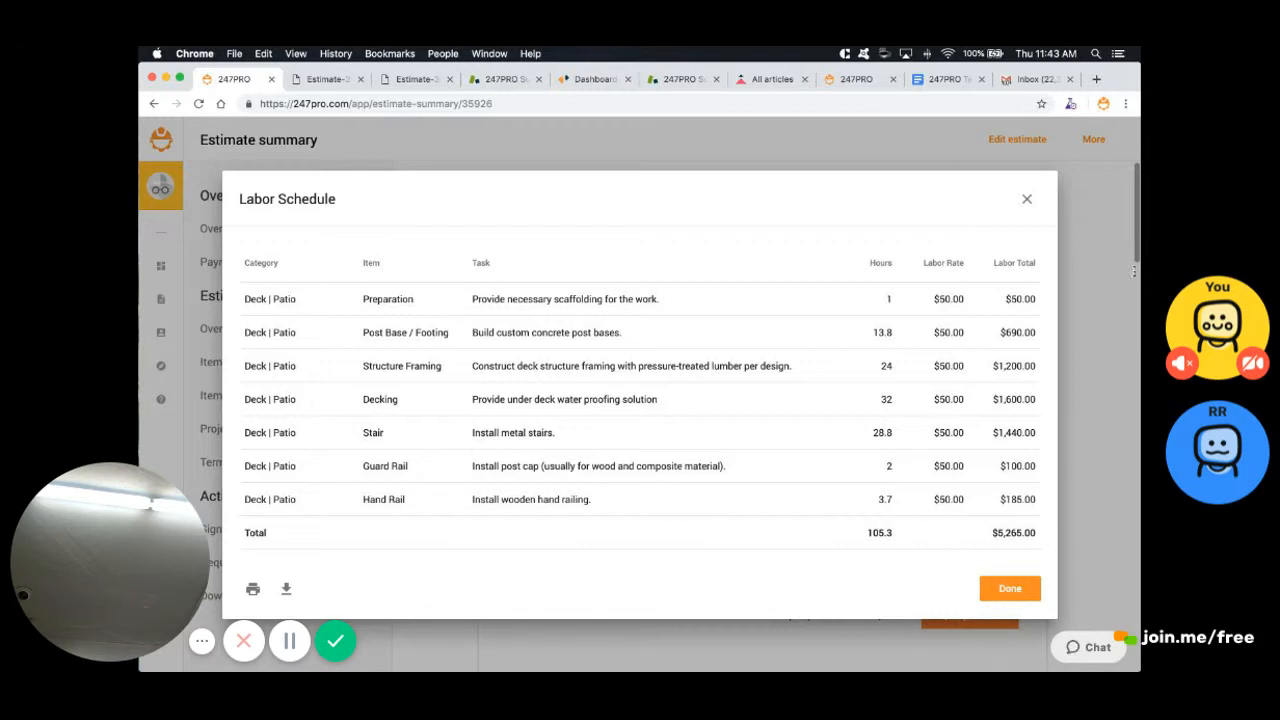
left_click(1027, 199)
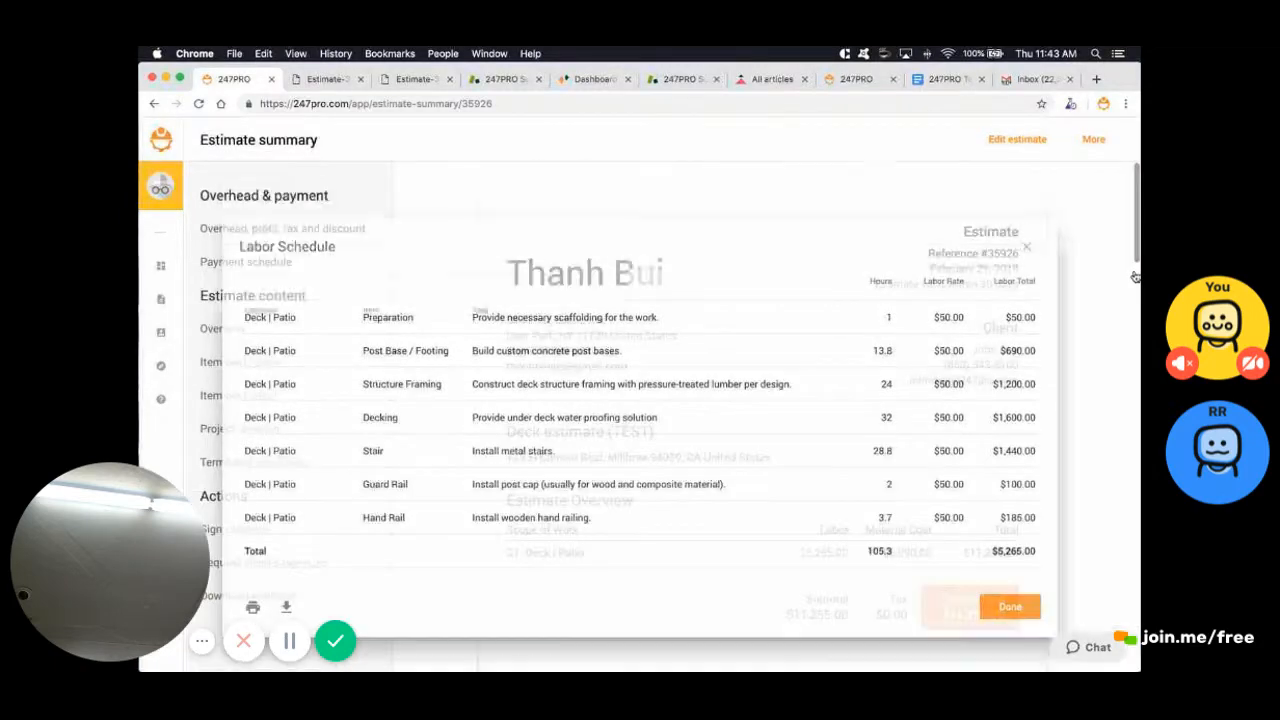
left_click(1093, 140)
left_click(1068, 183)
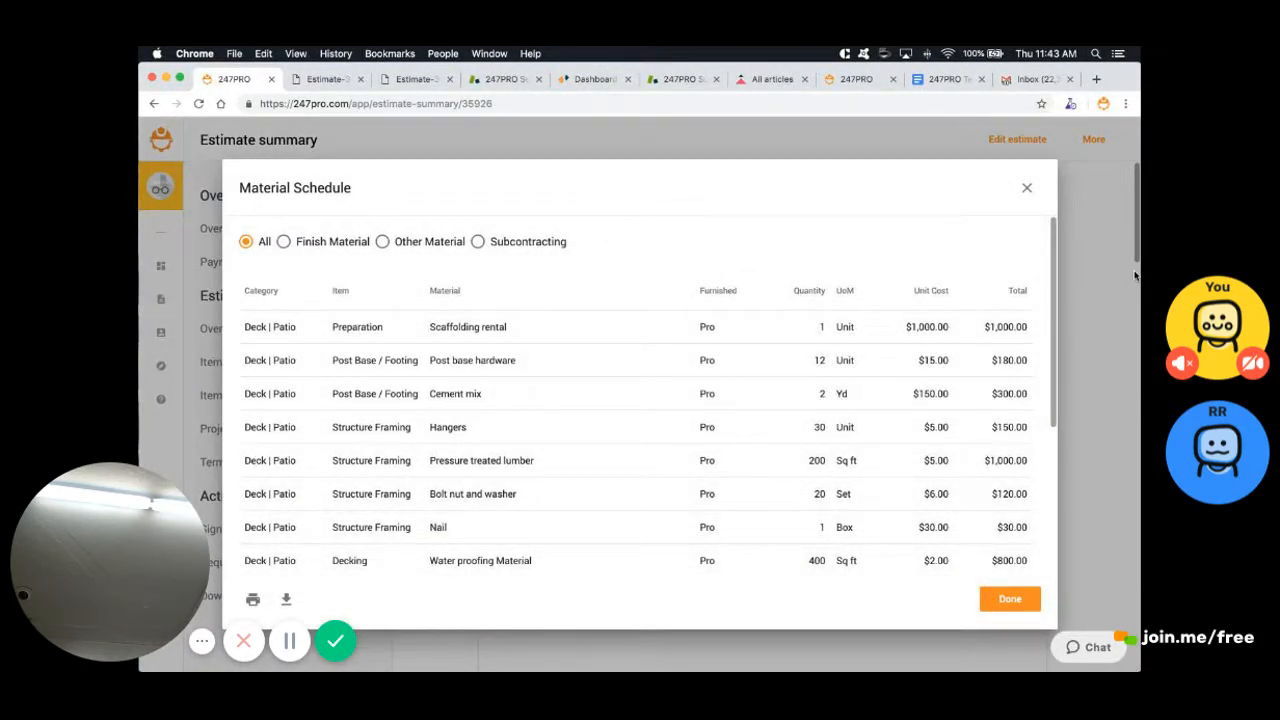
left_click(1027, 188)
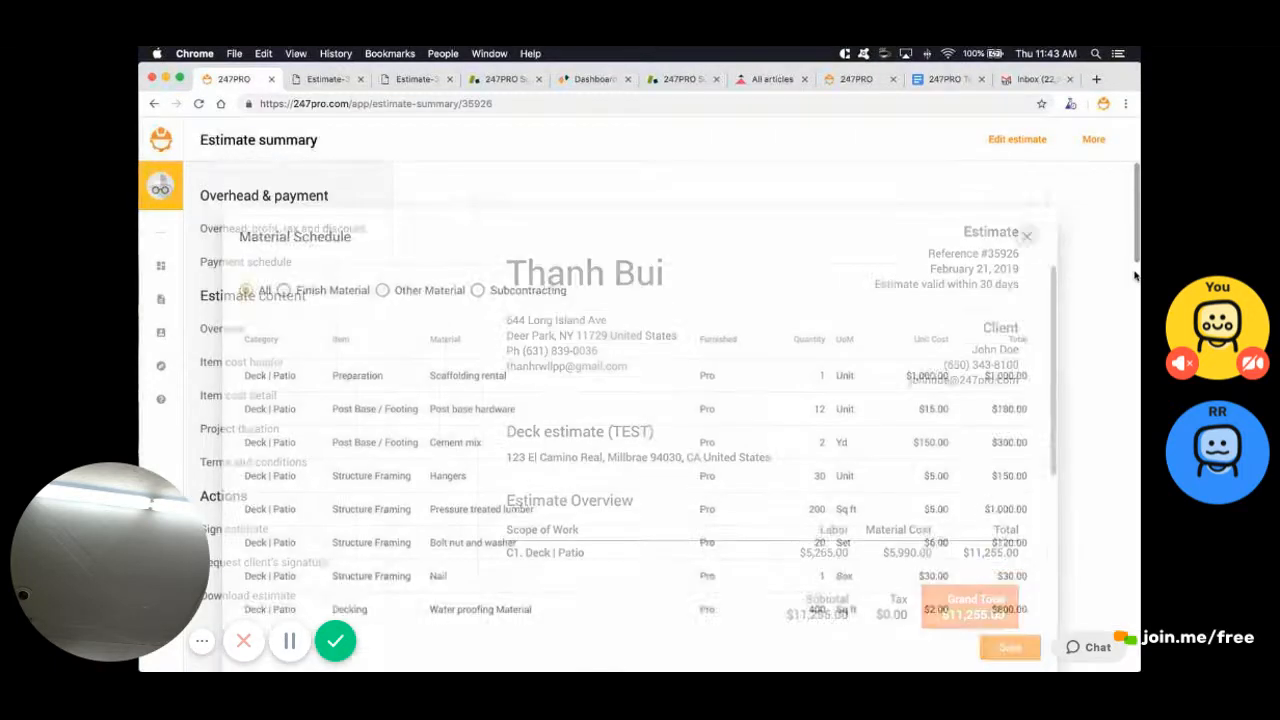
scroll(1135, 275, "down", 5)
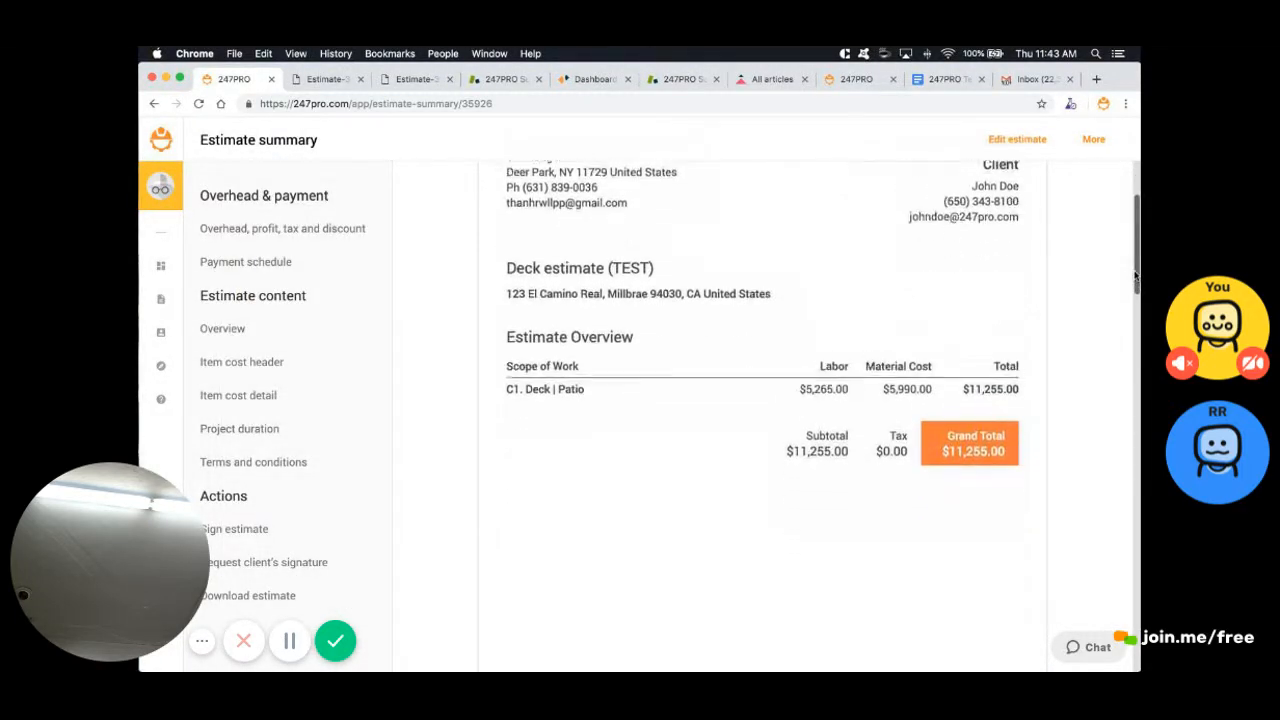
scroll(1135, 275, "down", 2)
scroll(1135, 274, "down", 10)
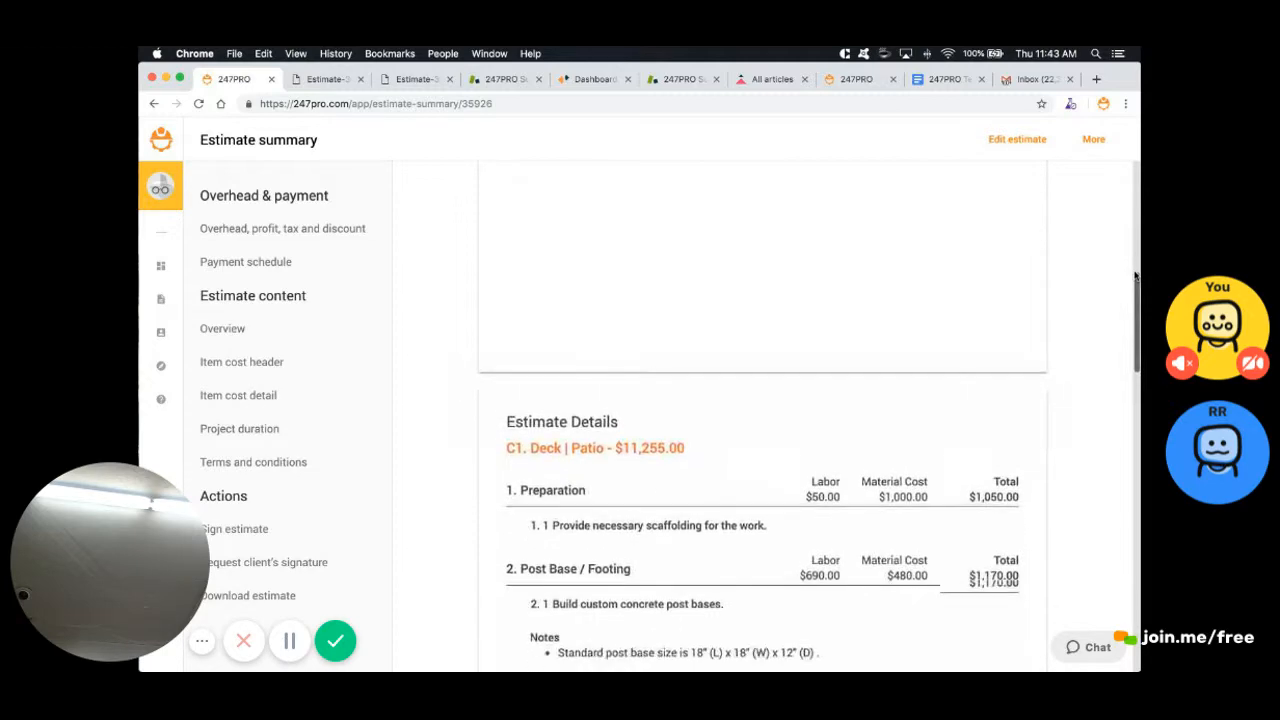
scroll(1135, 274, "up", 15)
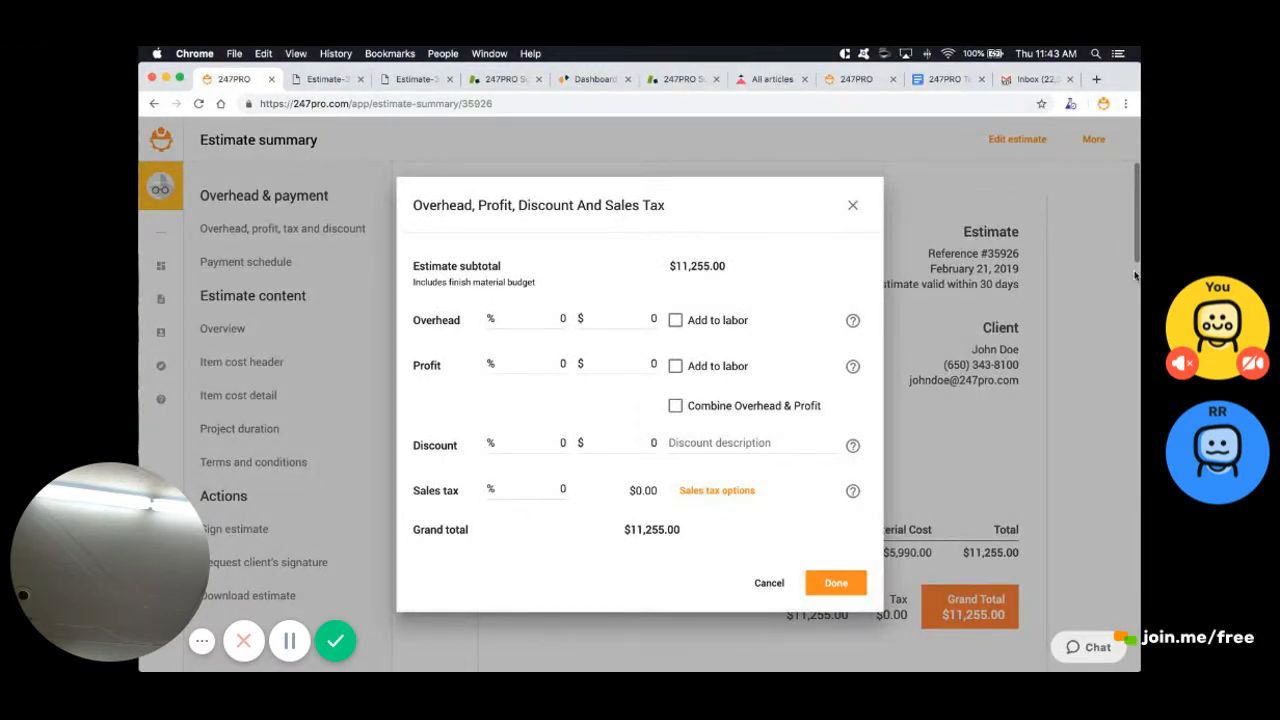
Enter 1% overhead, 1% profit and the sales tax rate, then save
left_click(553, 318)
key("F1")
type("1")
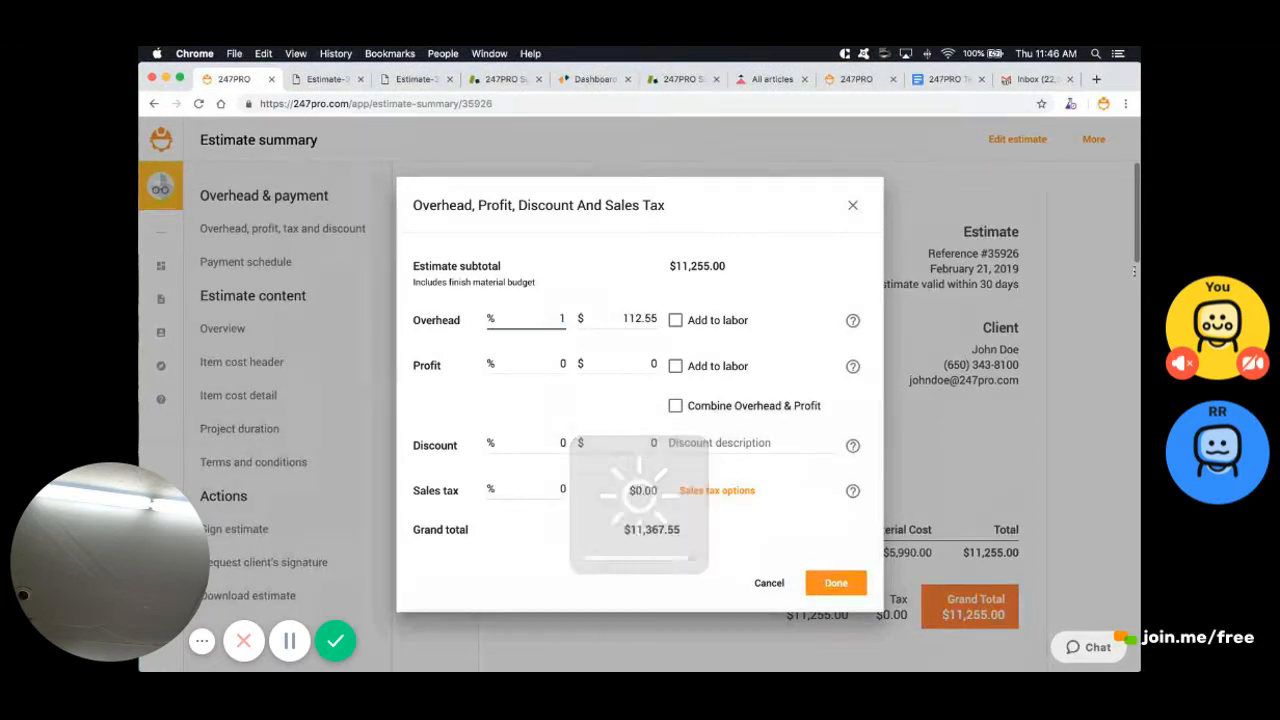
key("Tab")
type("1")
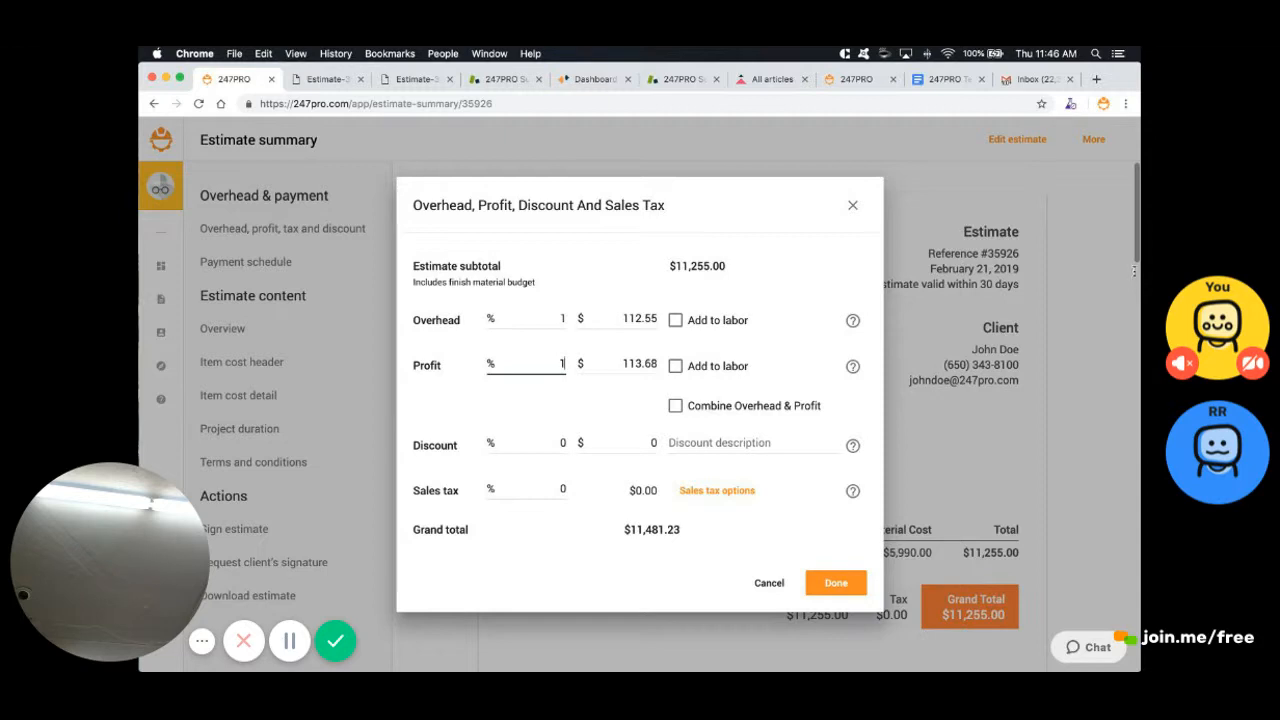
key("Tab")
key("Tab")
type("1.5")
key("Return")
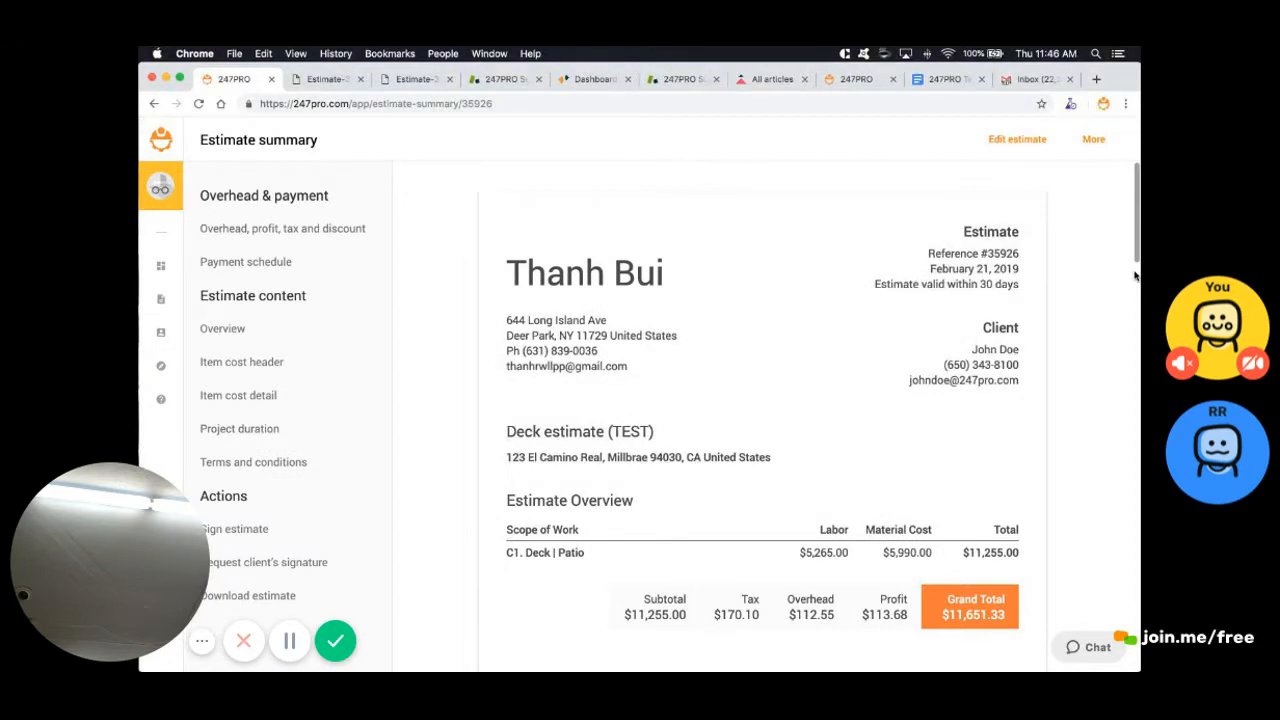
scroll(1135, 275, "down", 1)
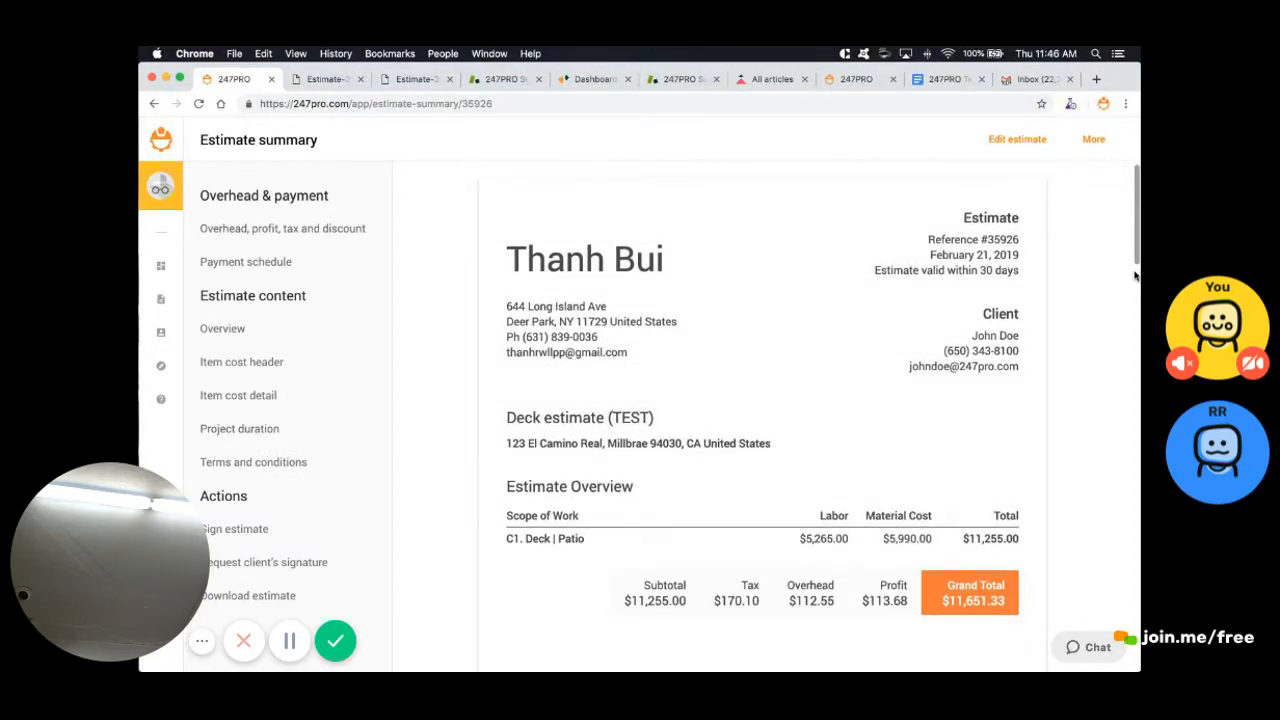
Apply a 2% discount to the estimate
key("Return")
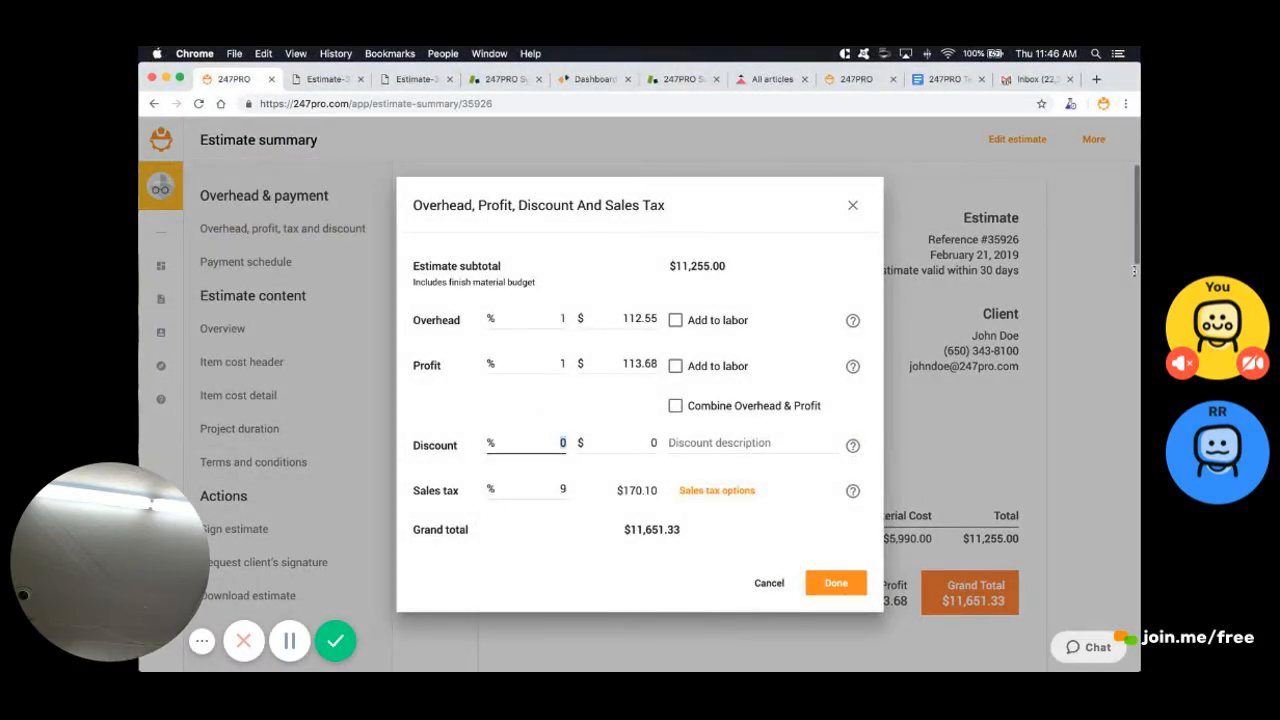
type("2")
key("Return")
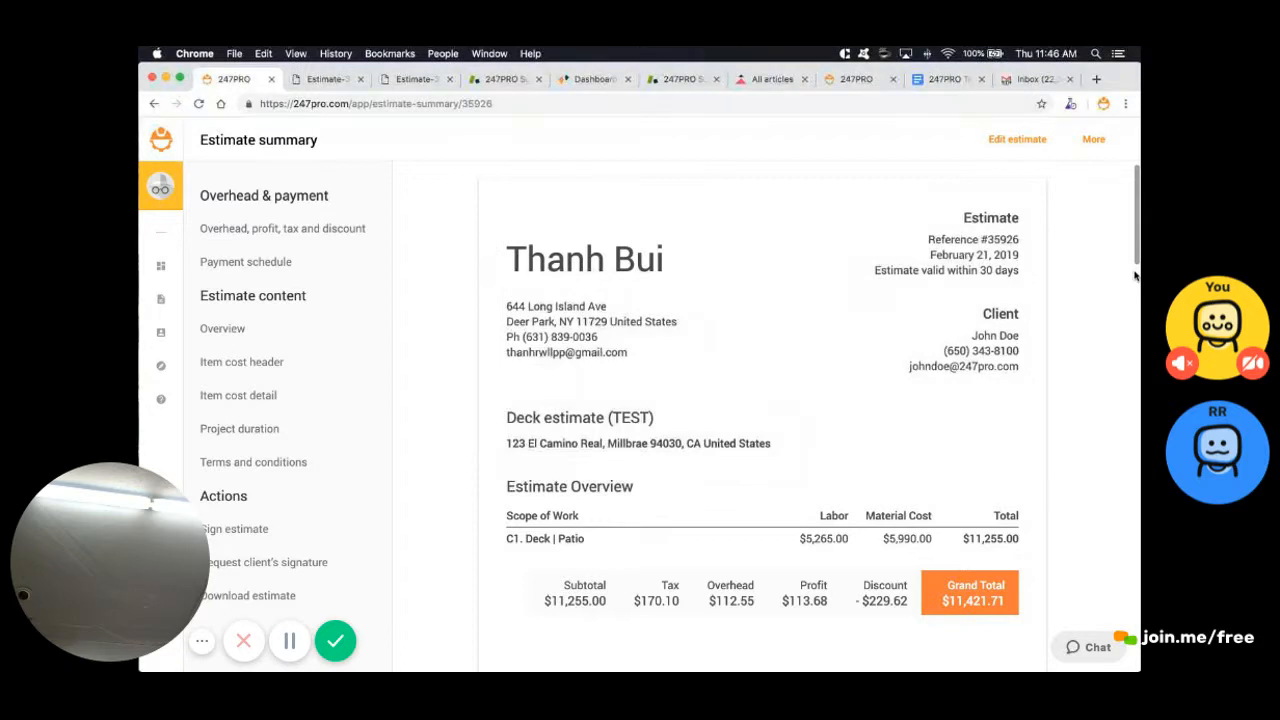
scroll(1135, 275, "down", 2)
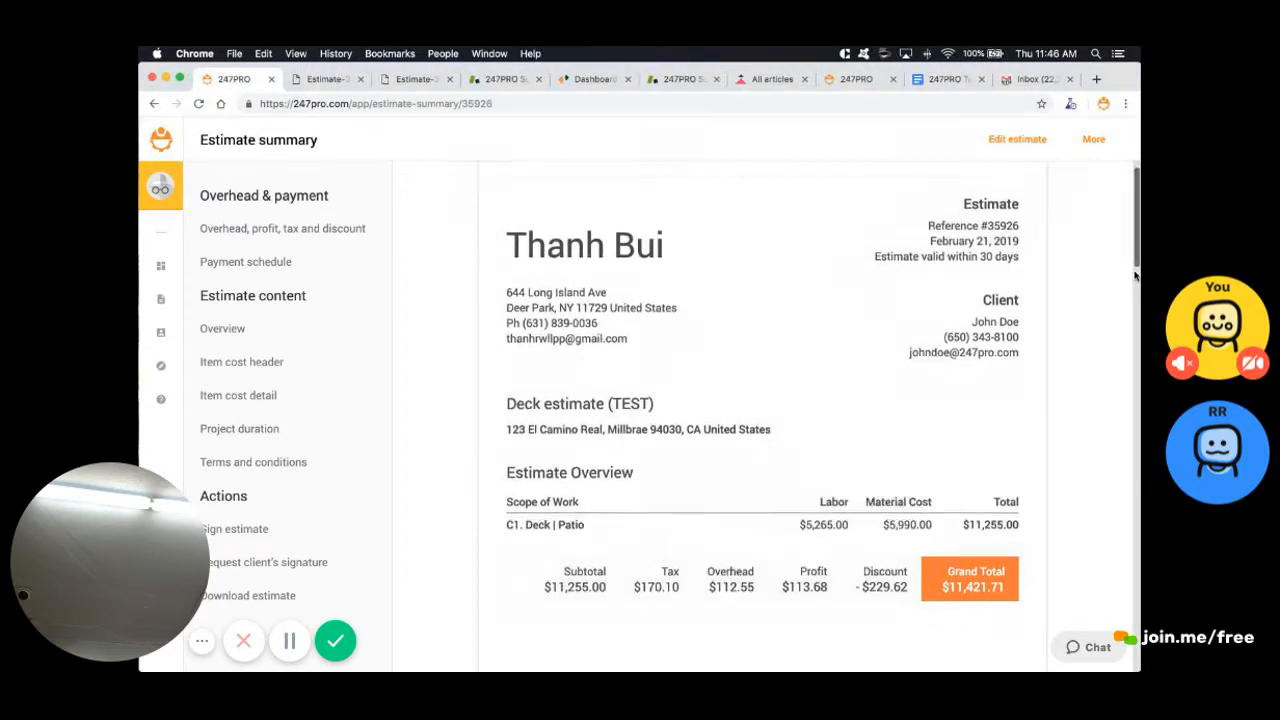
scroll(1135, 275, "up", 1)
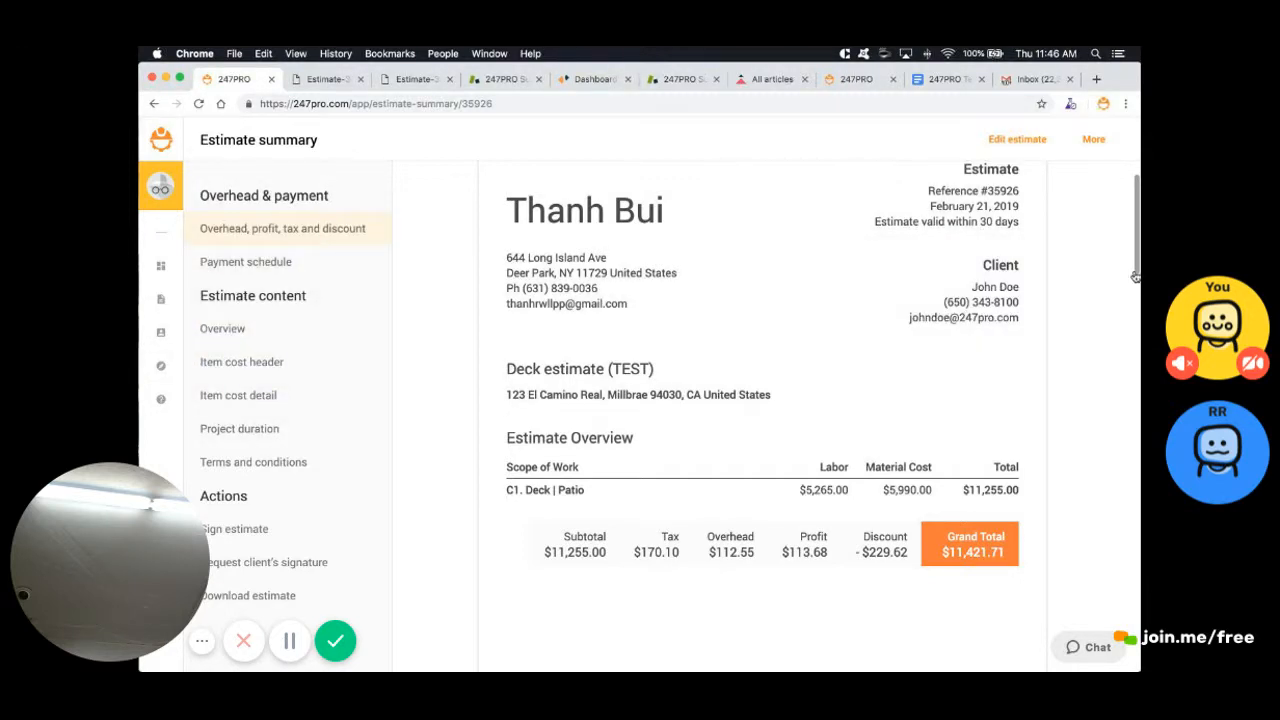
Add overhead and profit into labor cost, bringing the grand total to $11,421.71
left_click(257, 228)
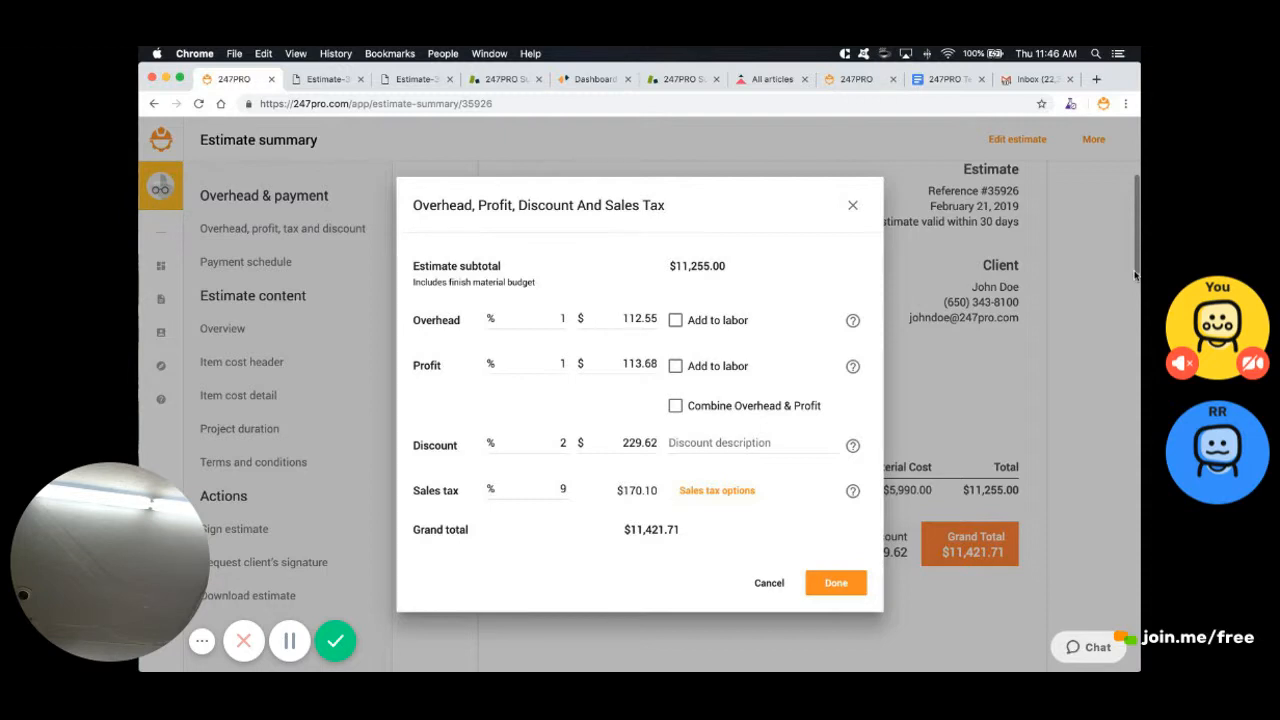
left_click(676, 320)
left_click(676, 366)
left_click(836, 582)
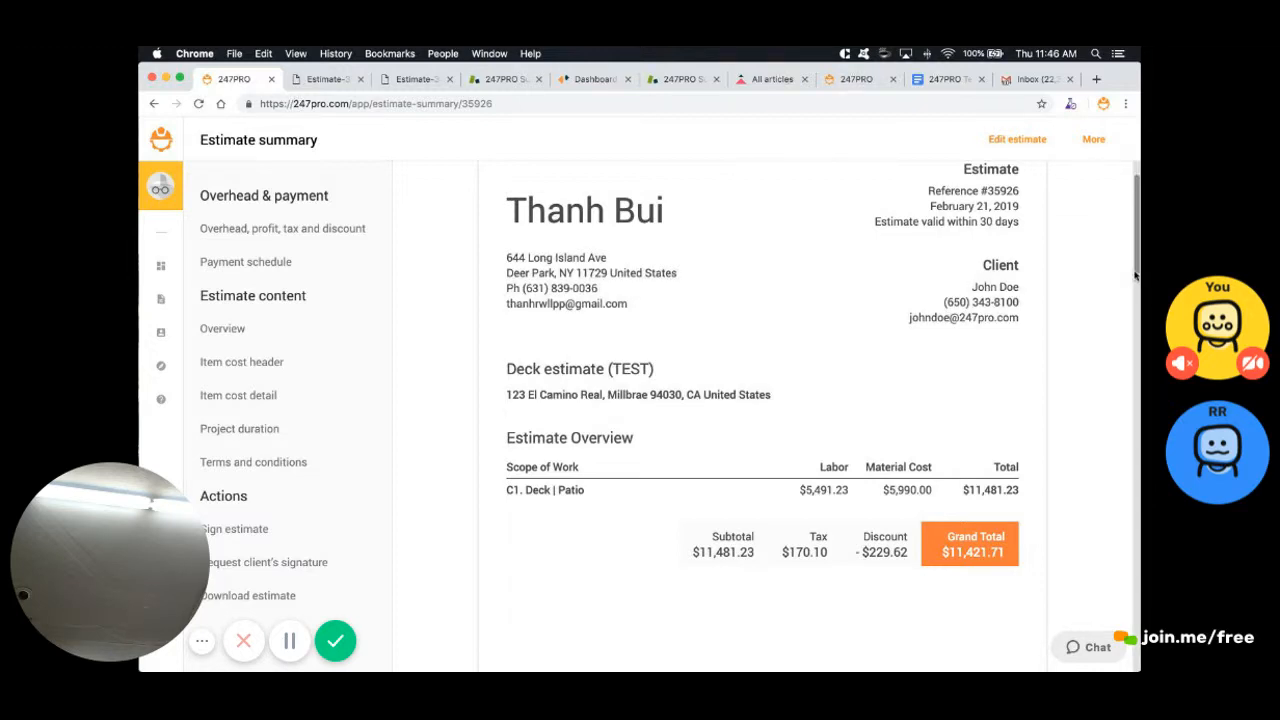
scroll(1135, 275, "down", 10)
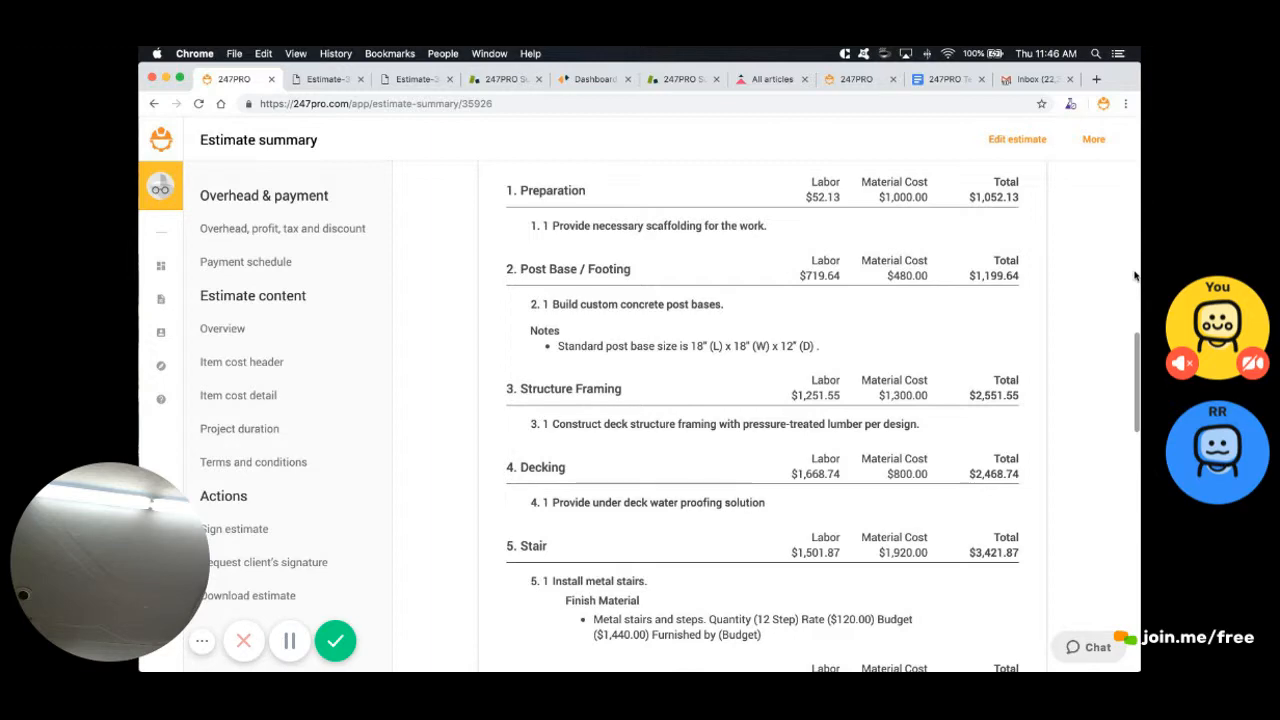
scroll(1135, 275, "down", 2)
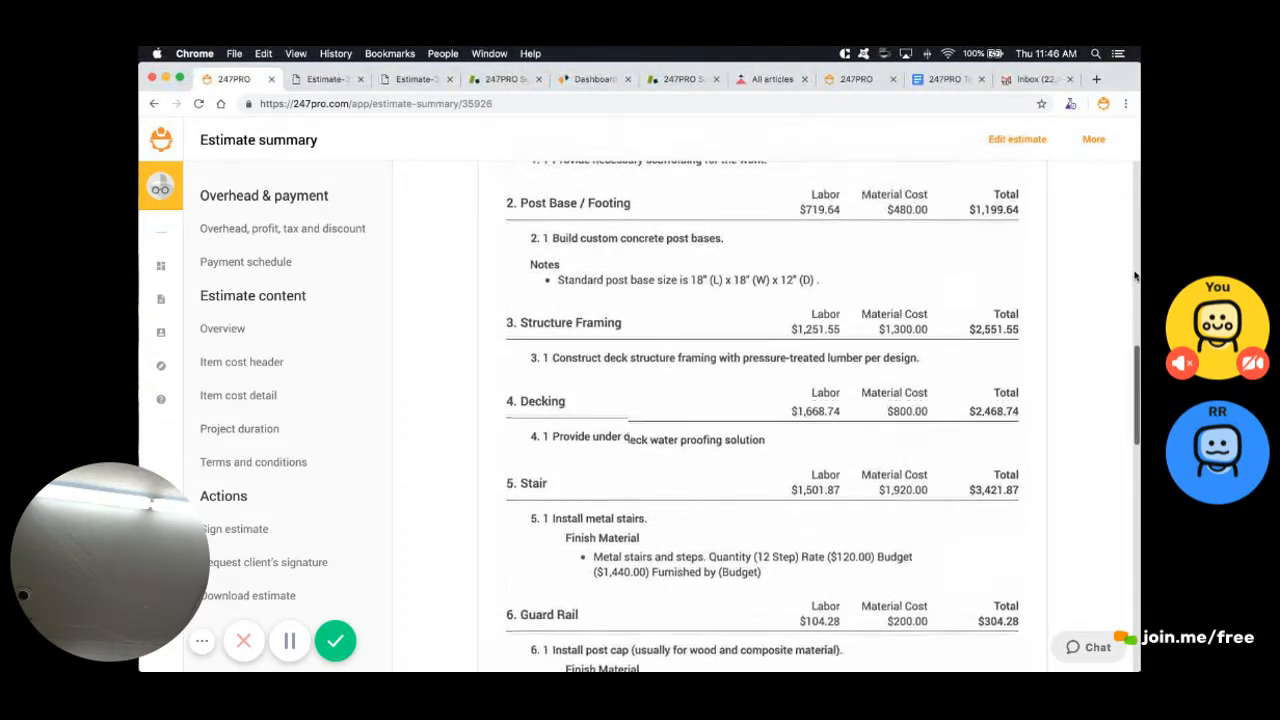
scroll(1135, 276, "up", 2)
scroll(1135, 276, "down", 3)
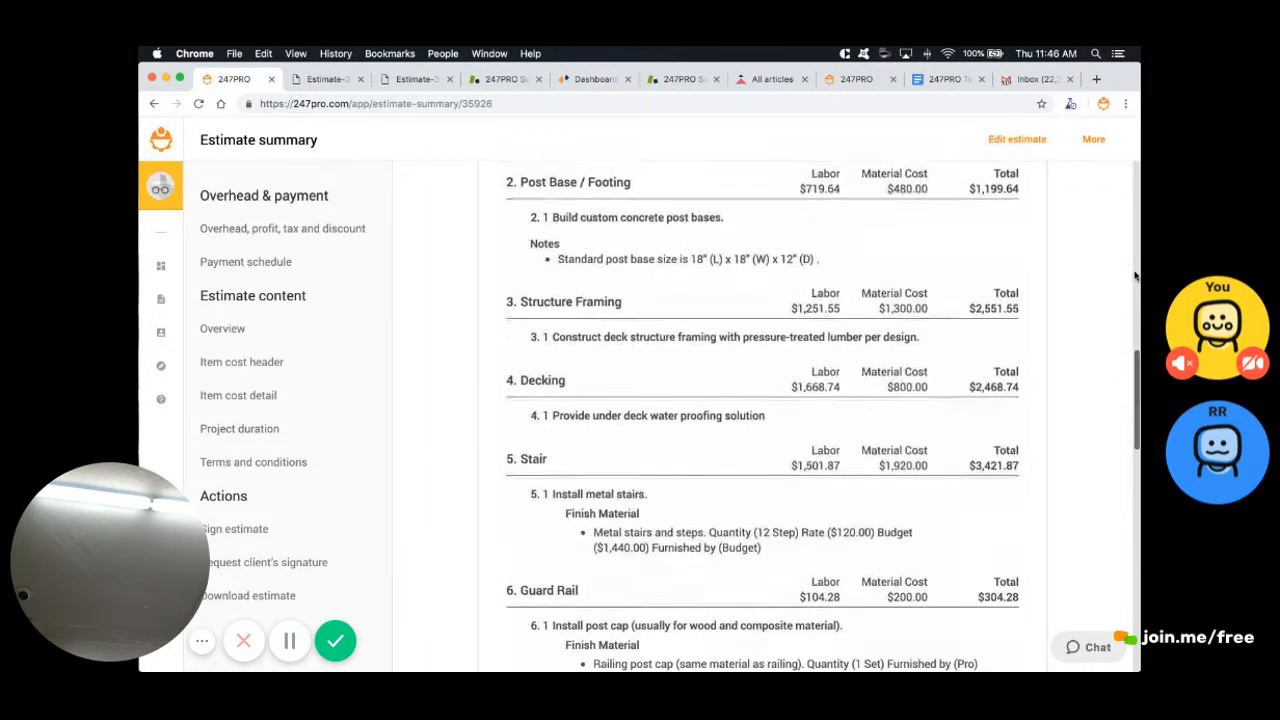
scroll(1135, 275, "up", 5)
scroll(1135, 276, "down", 15)
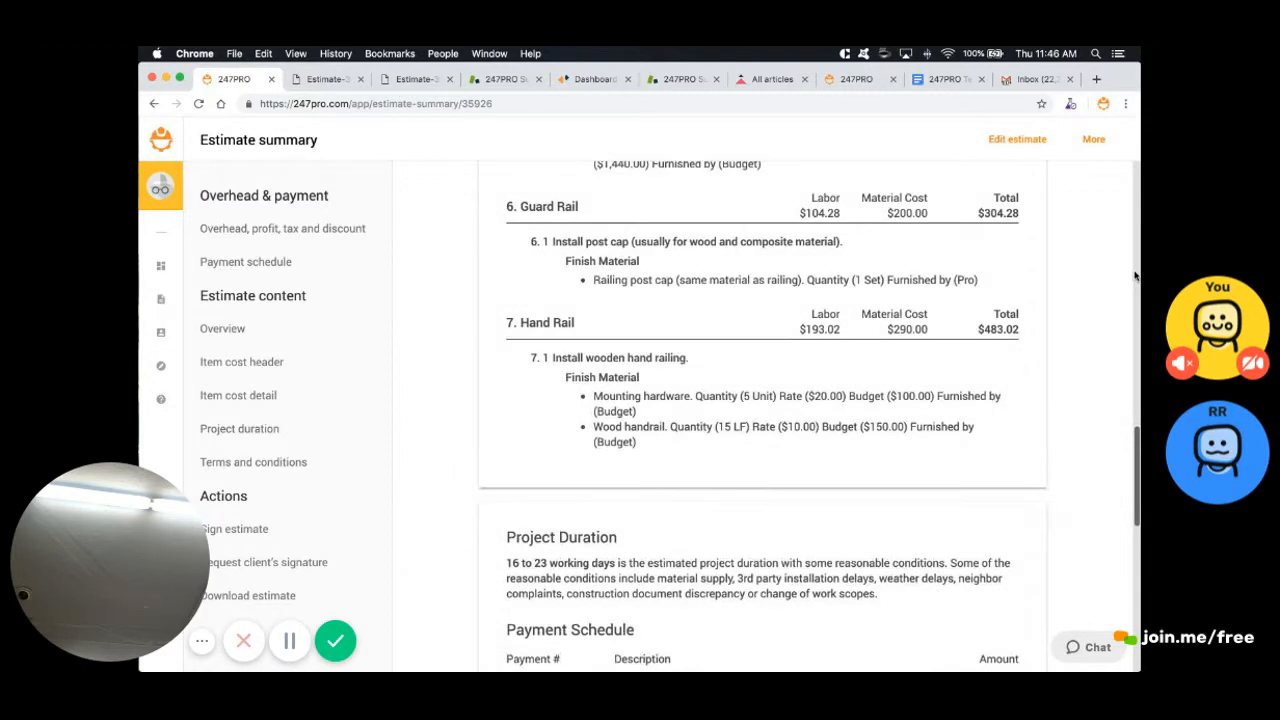
scroll(1135, 275, "up", 7)
scroll(1135, 275, "down", 7)
scroll(1135, 275, "up", 20)
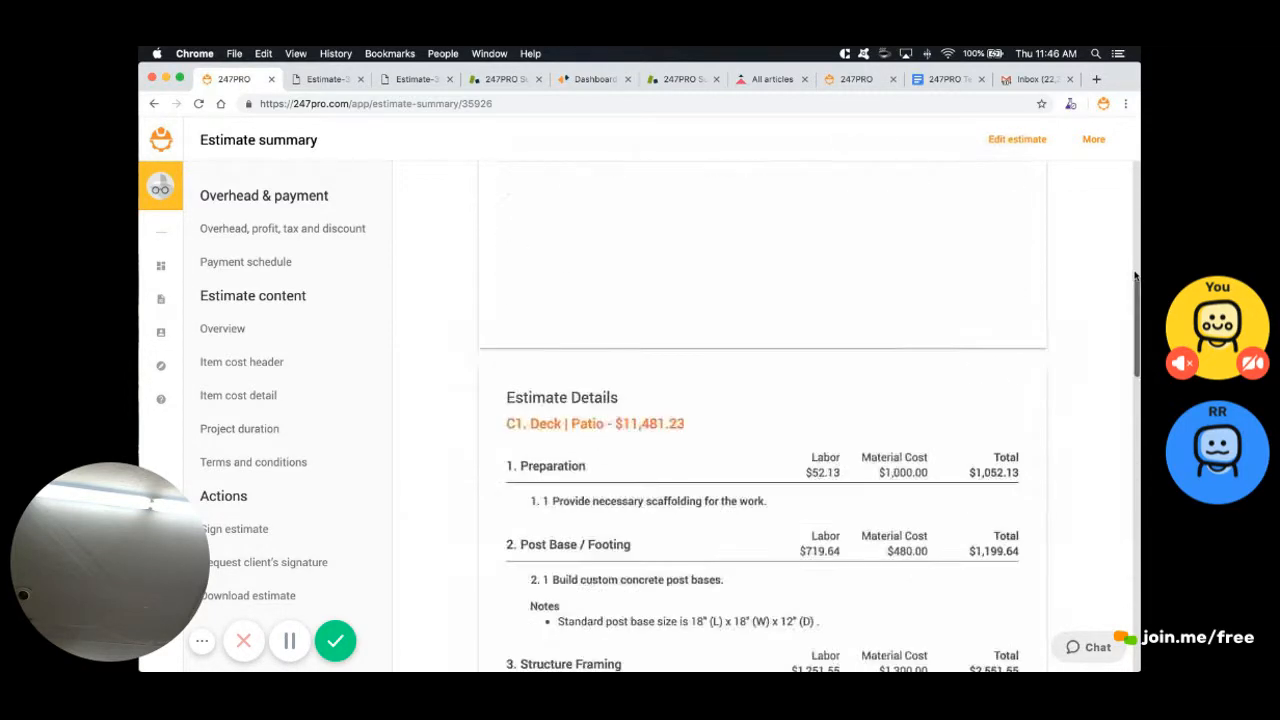
scroll(1135, 276, "up", 5)
scroll(1135, 275, "down", 4)
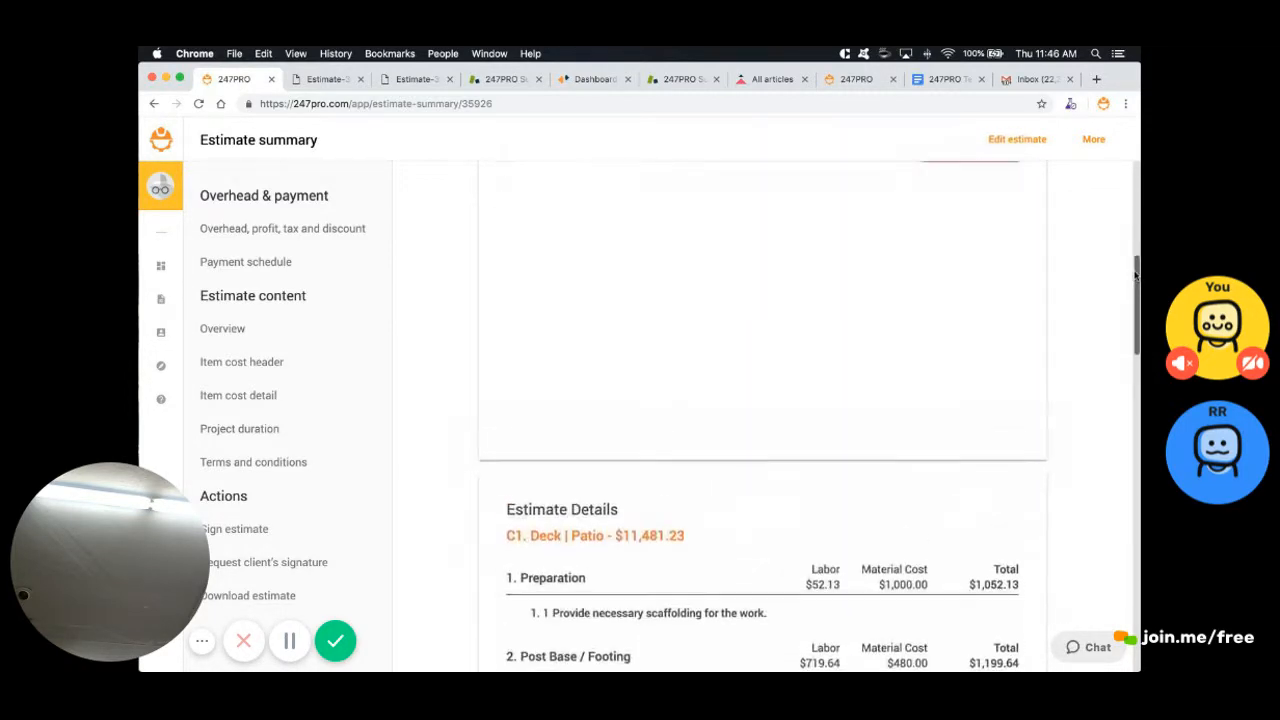
scroll(1135, 275, "up", 2)
scroll(1135, 275, "up", 2)
scroll(1135, 275, "down", 8)
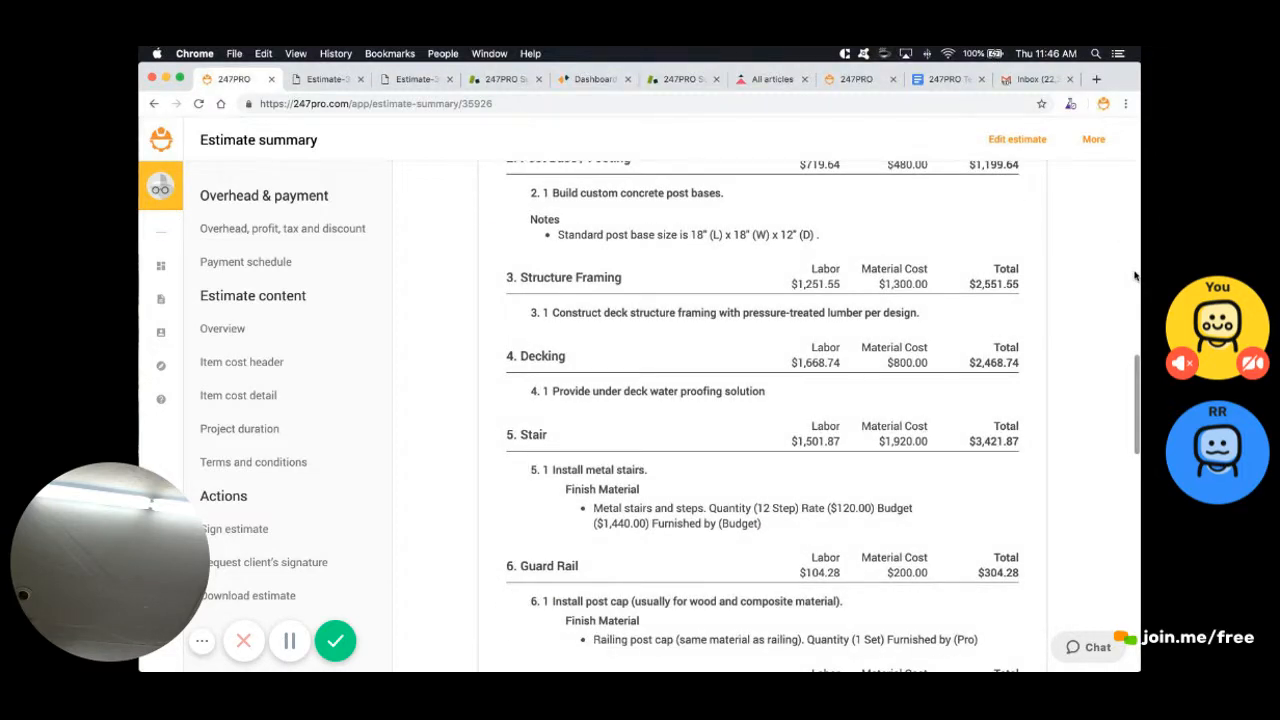
scroll(1135, 275, "up", 8)
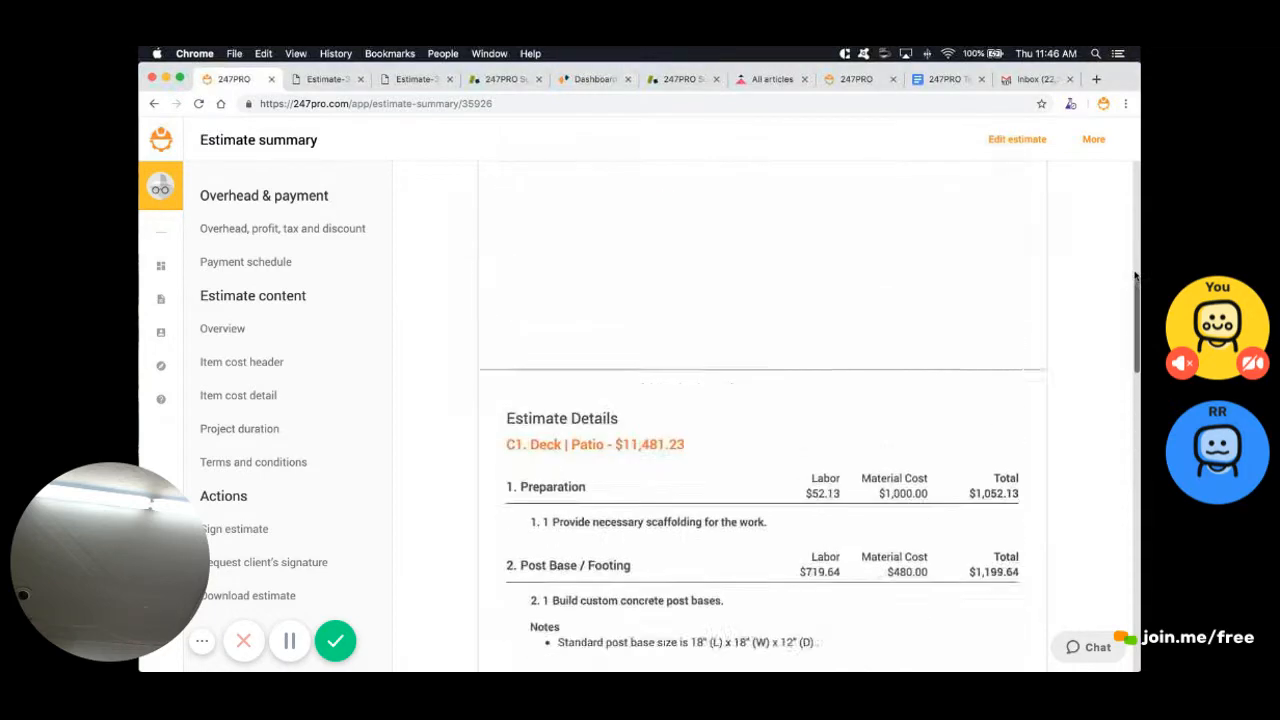
scroll(1135, 275, "up", 1)
scroll(1135, 275, "down", 6)
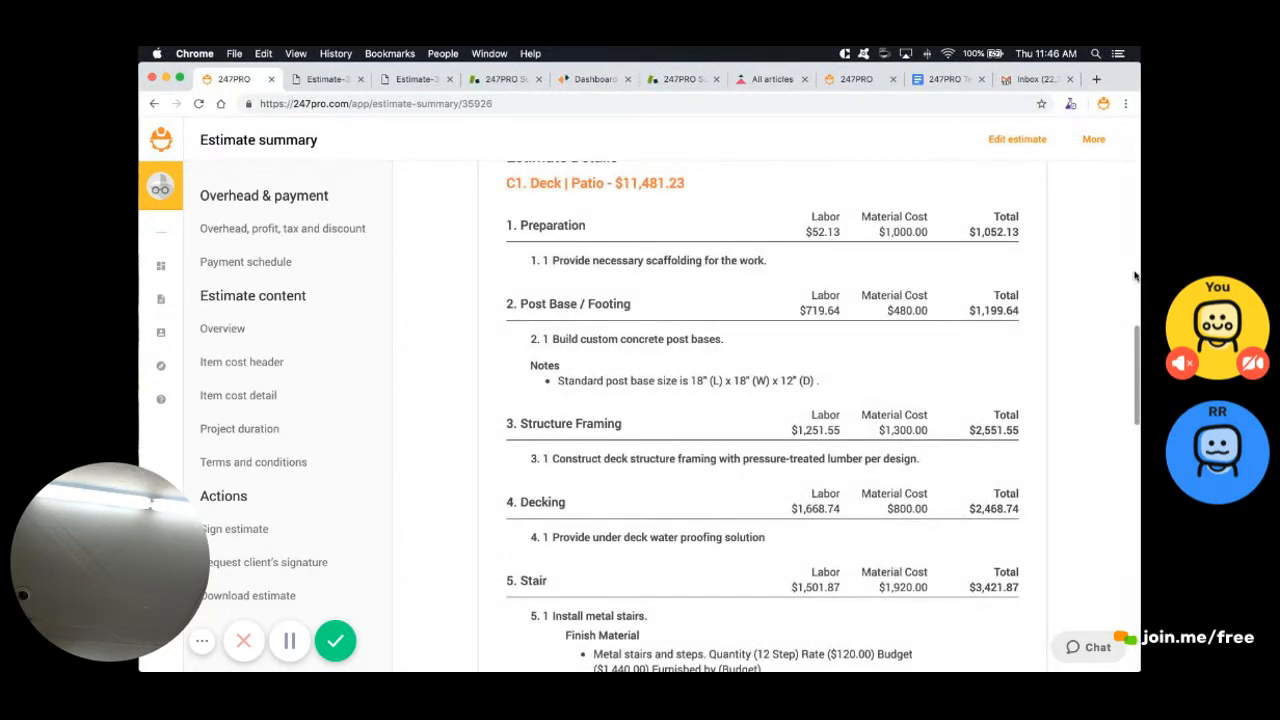
scroll(1135, 275, "down", 2)
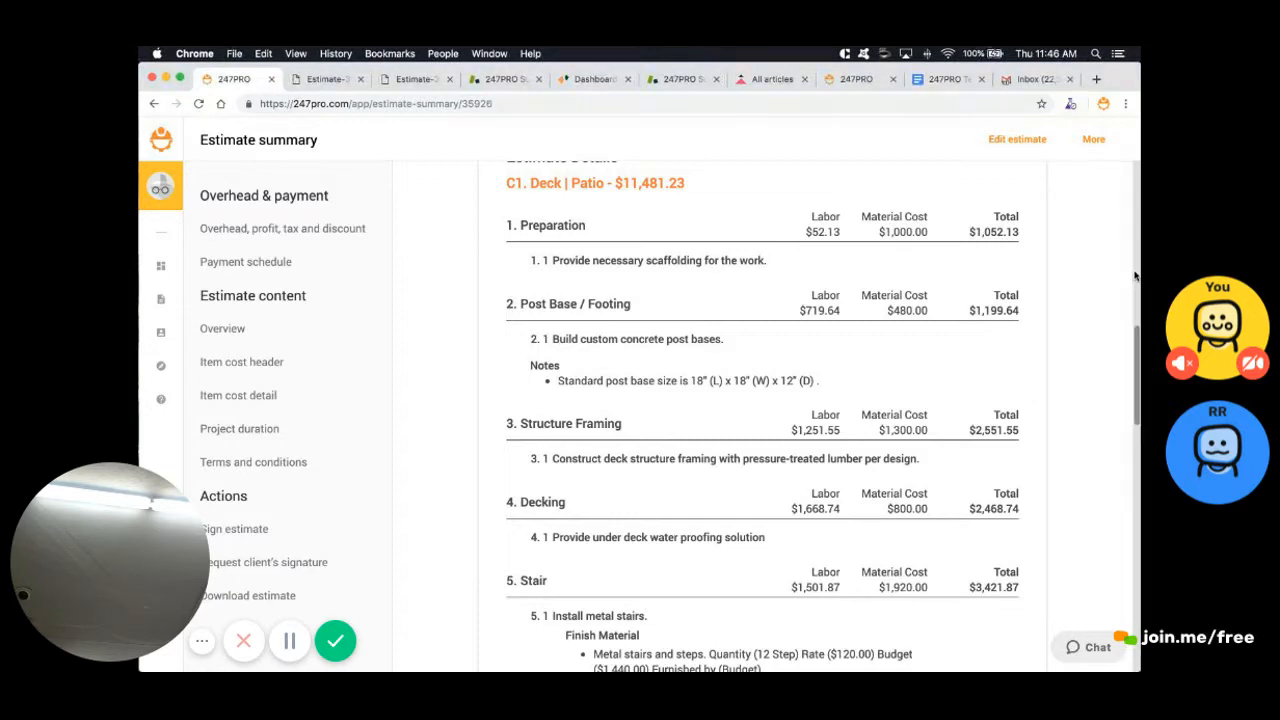
scroll(1135, 275, "down", 2)
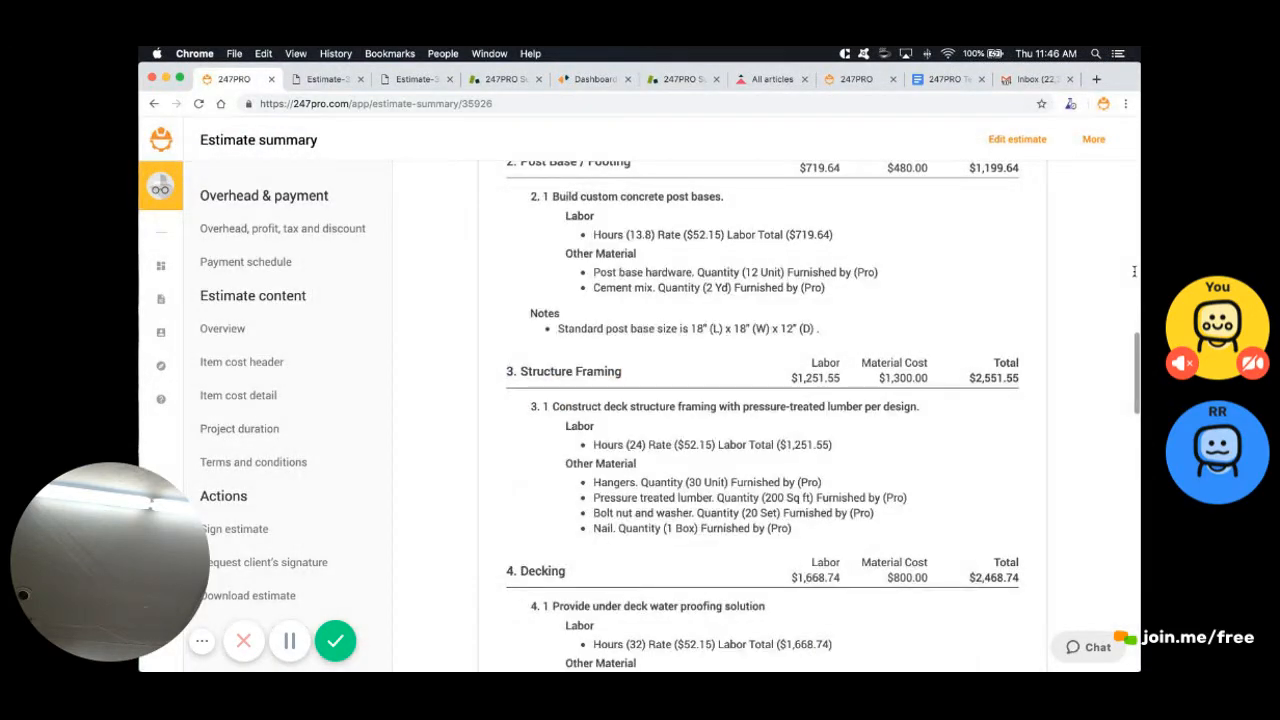
scroll(1134, 272, "up", 3)
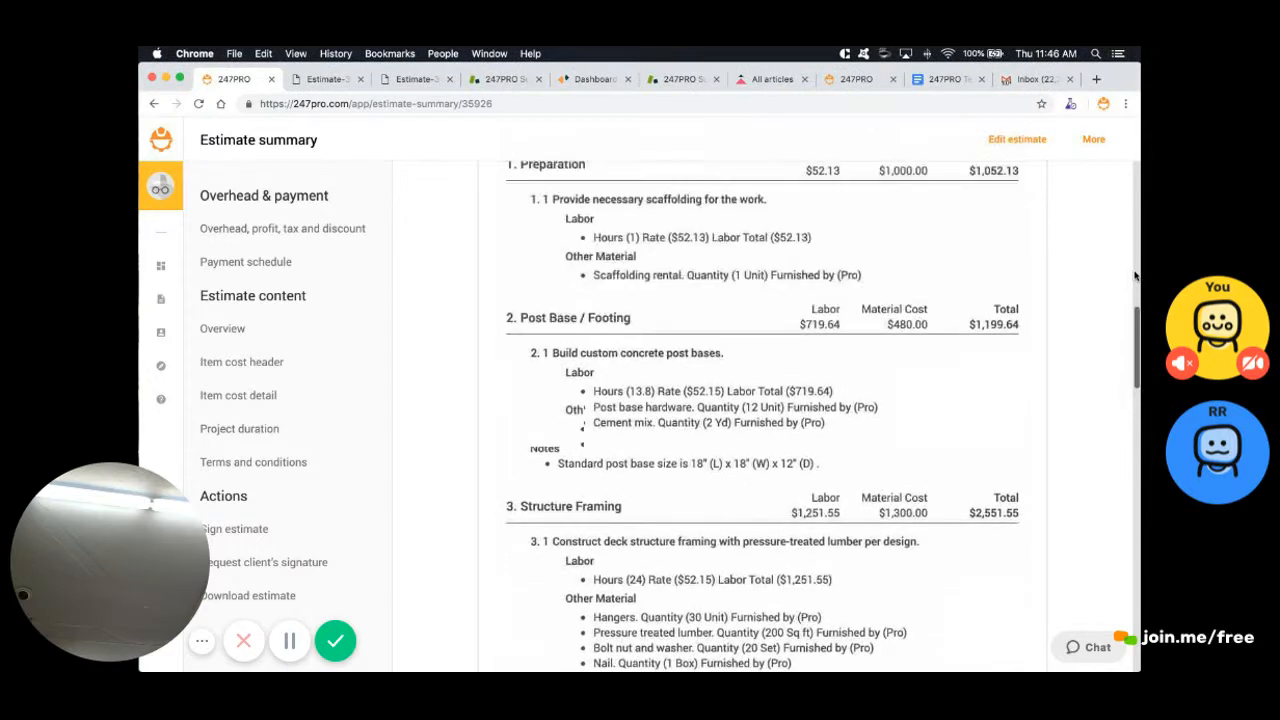
scroll(1134, 272, "up", 4)
scroll(1134, 272, "down", 12)
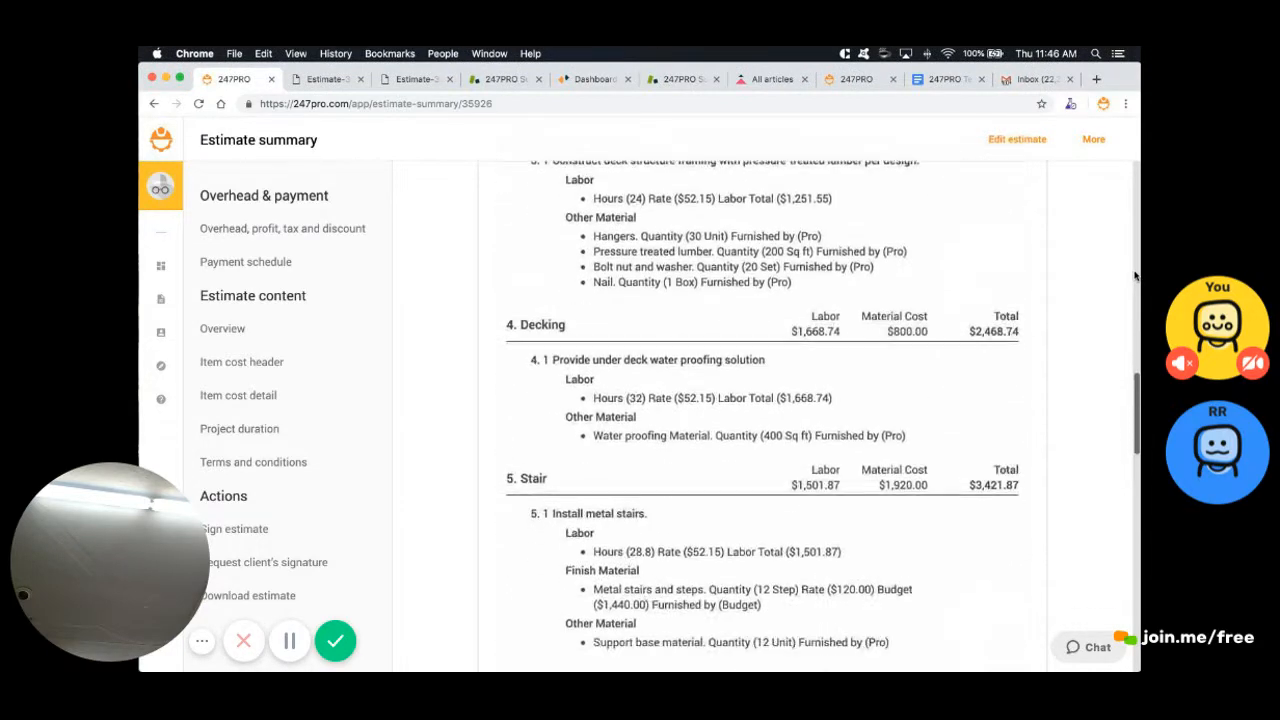
scroll(1134, 276, "down", 10)
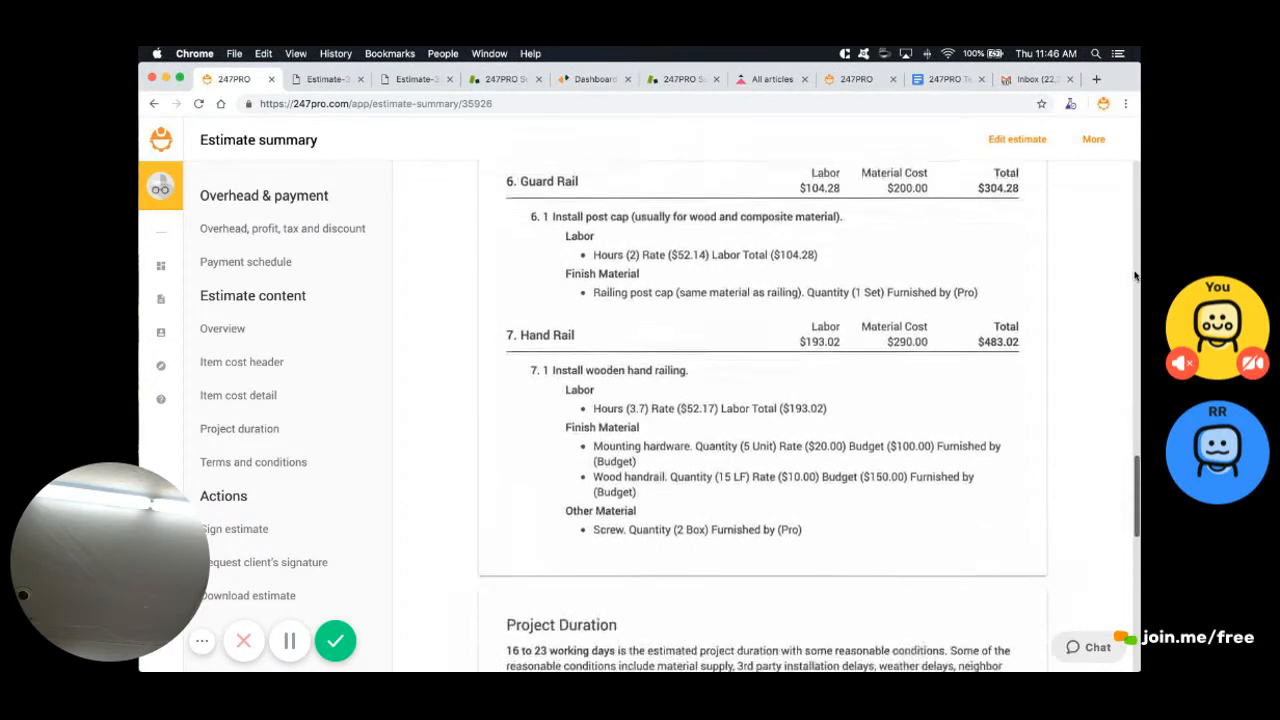
scroll(1134, 276, "down", 3)
scroll(1134, 276, "up", 20)
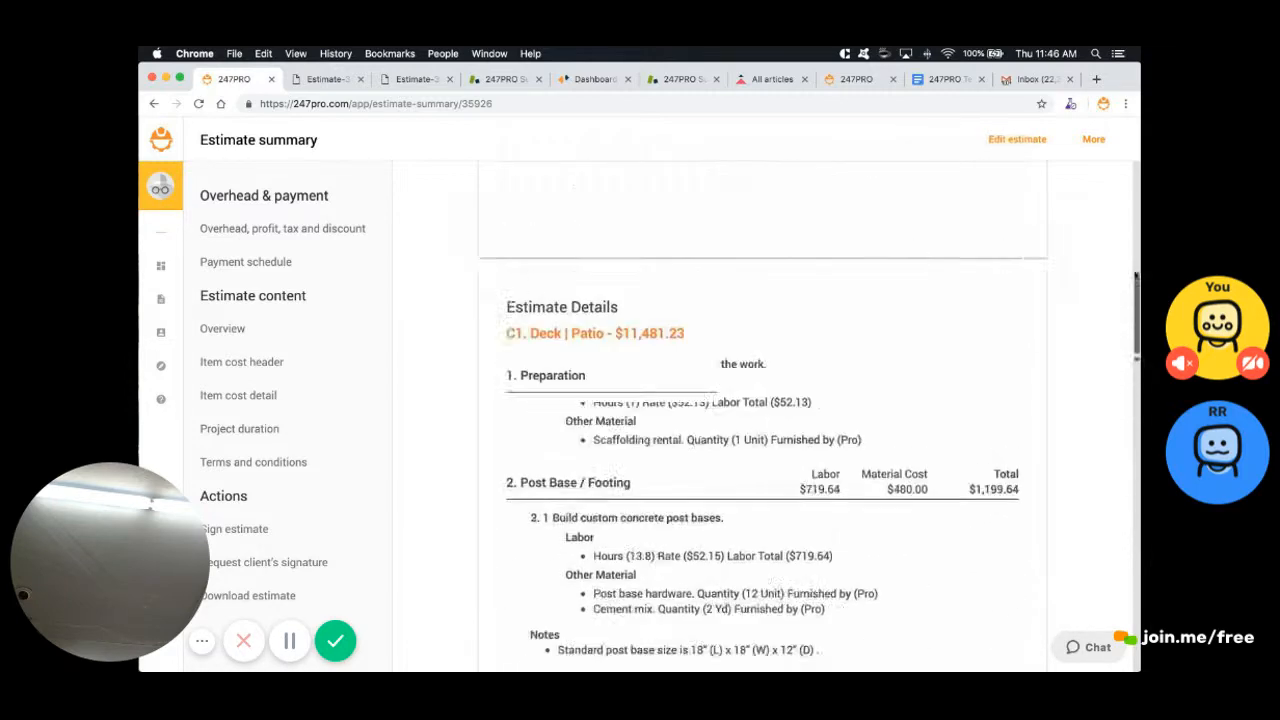
scroll(1135, 275, "up", 8)
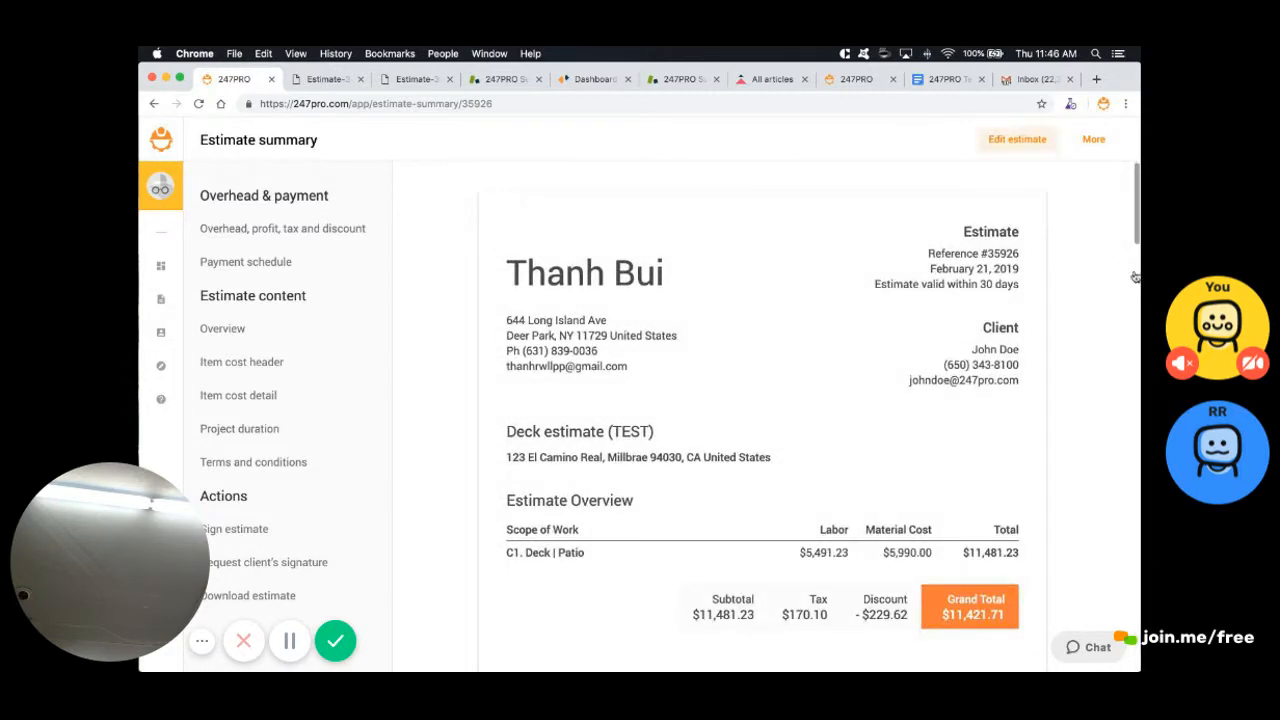
Add Concrete & Masonry > Paving Works and Ceilings > Acoustic Panel Ceiling Tile to the estimate's scope
left_click(1017, 139)
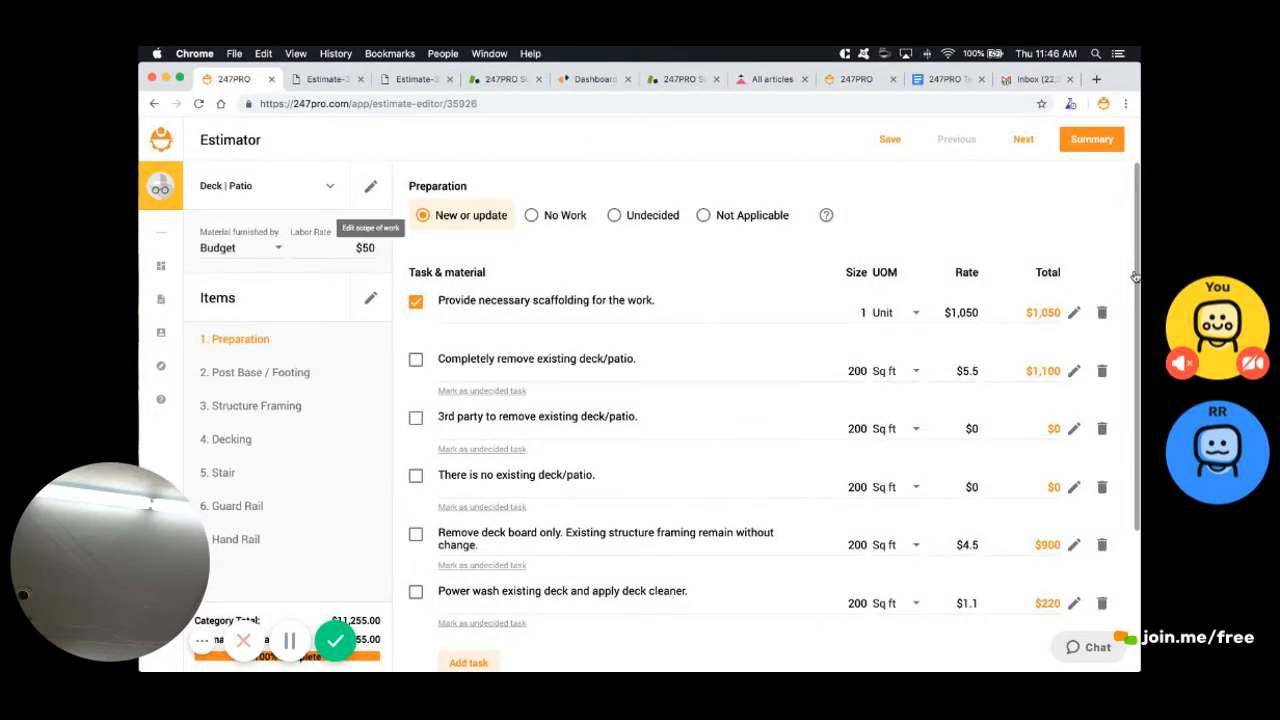
left_click(370, 187)
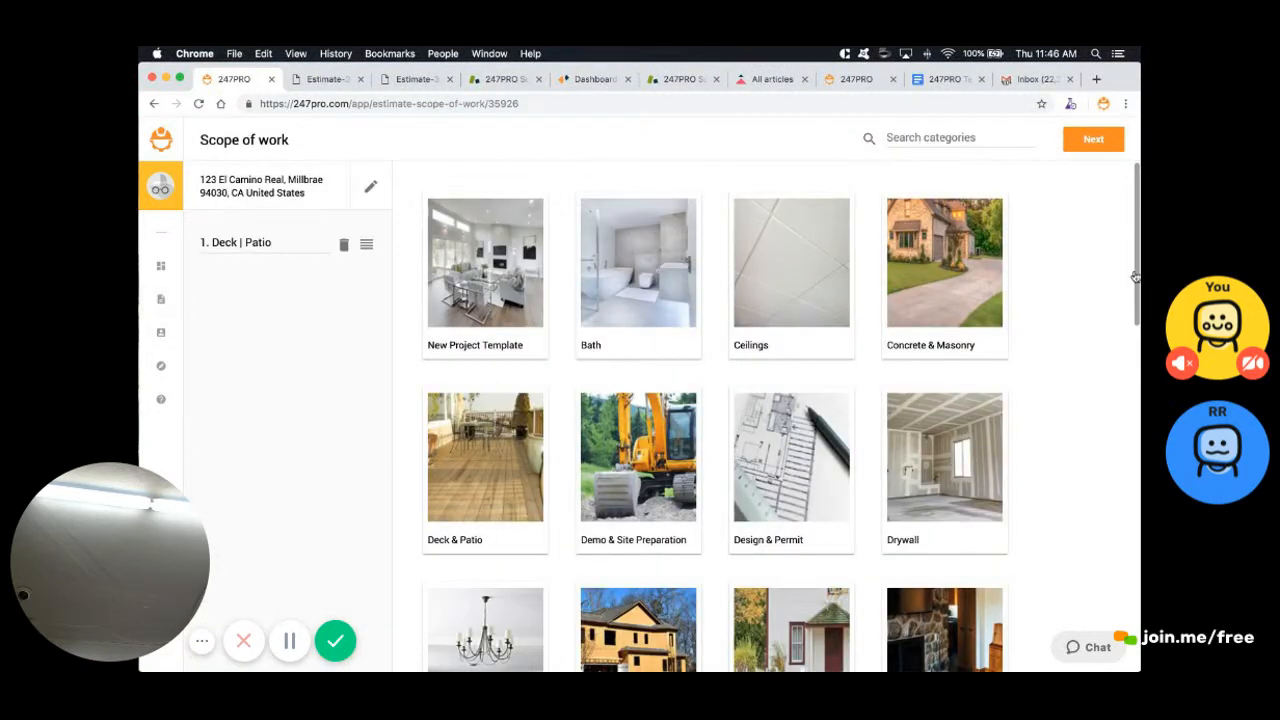
left_click(944, 275)
left_click(929, 336)
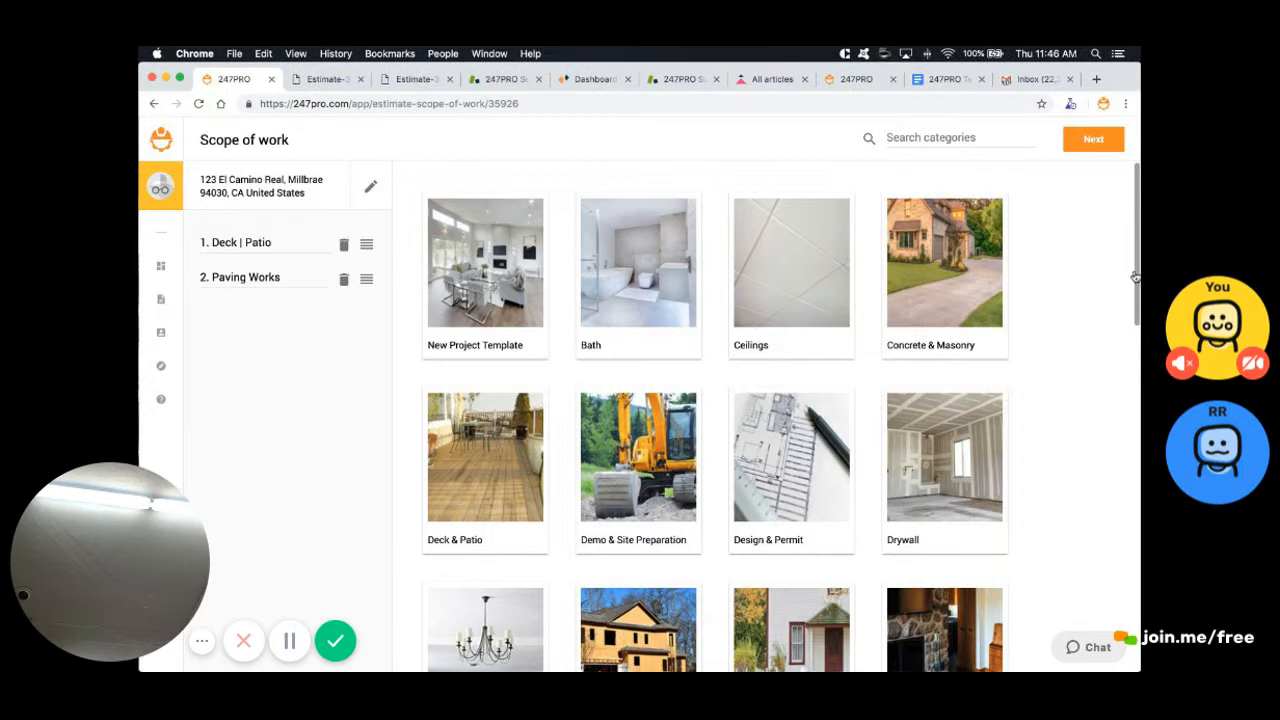
left_click(791, 275)
left_click(806, 337)
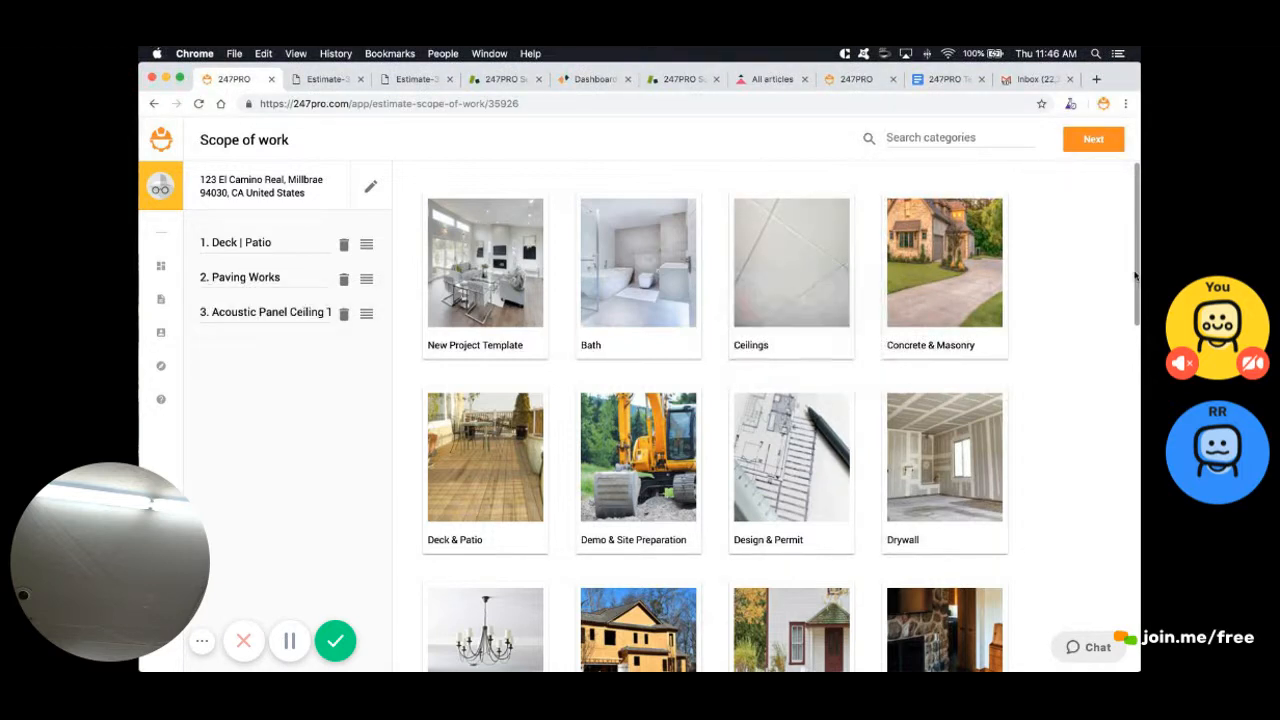
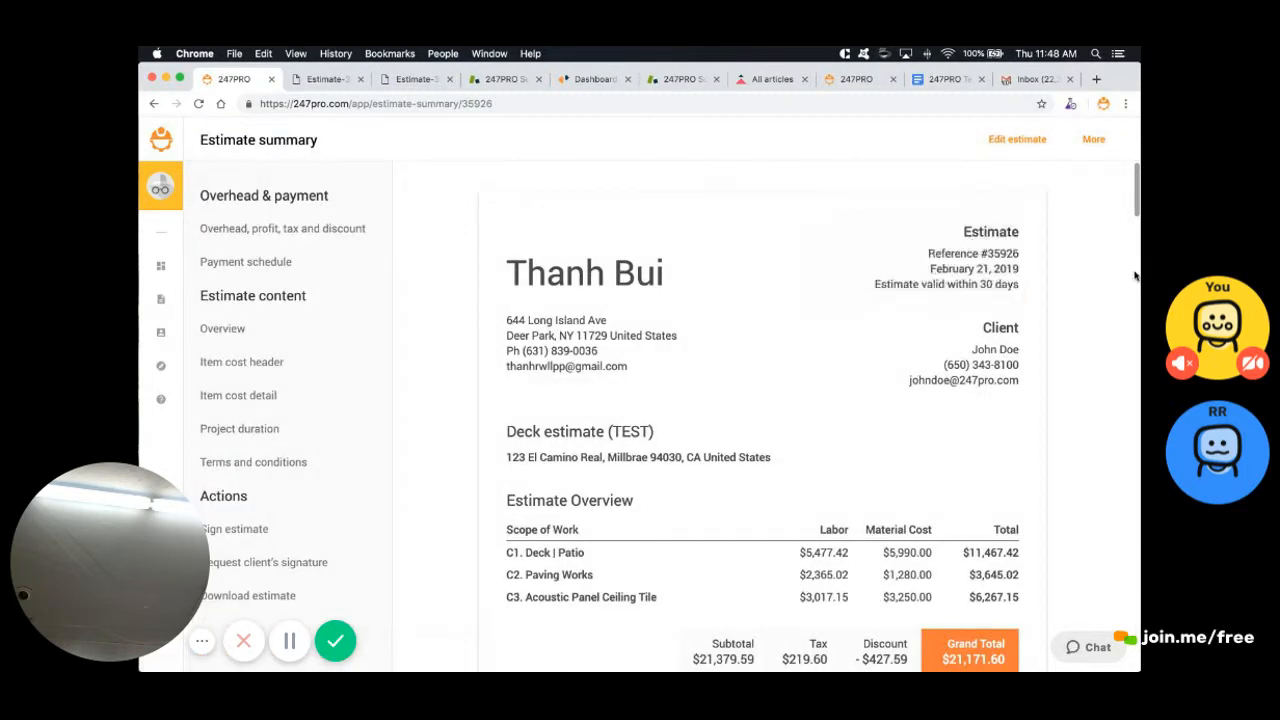
scroll(1135, 275, "down", 3)
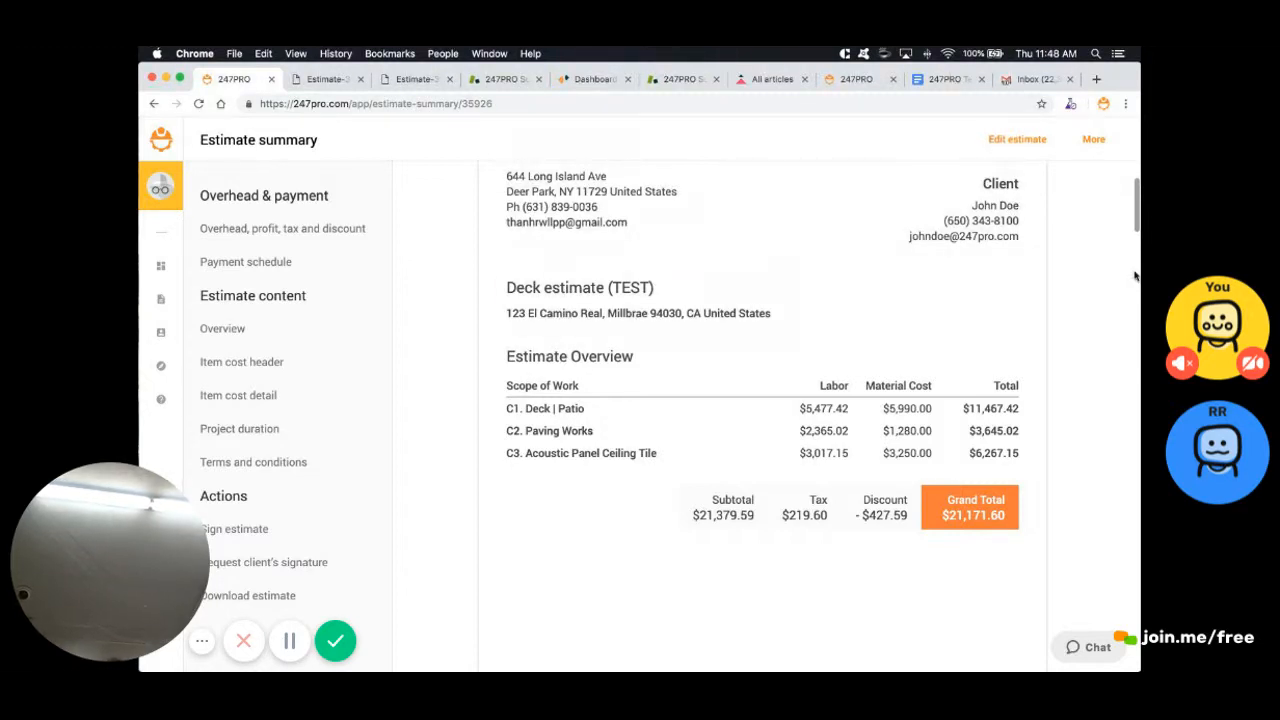
scroll(1135, 275, "down", 4)
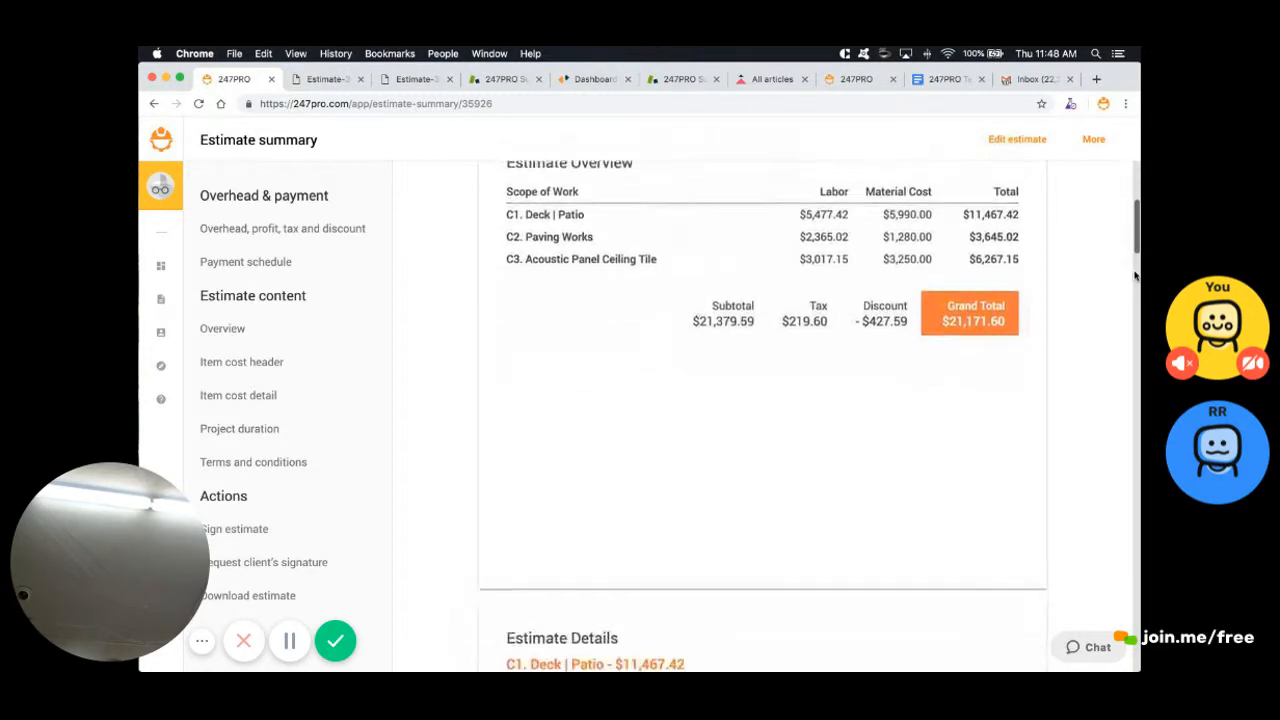
scroll(1135, 275, "down", 10)
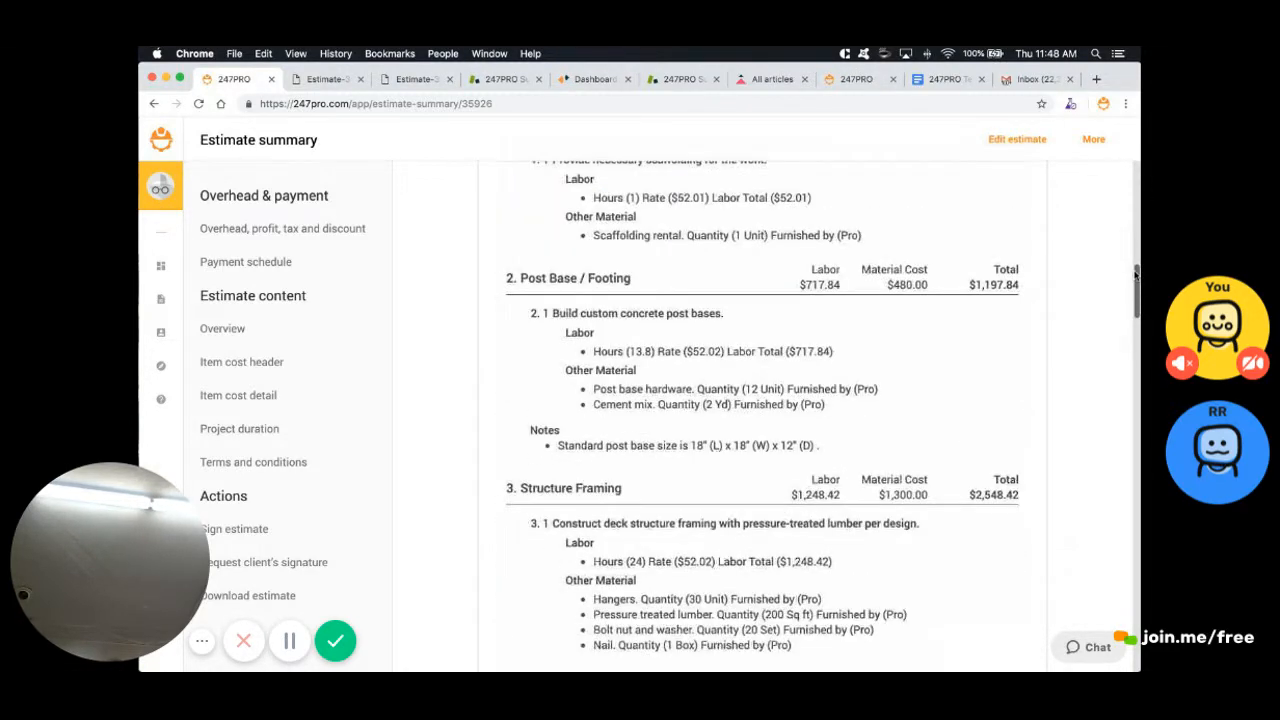
scroll(1135, 275, "down", 14)
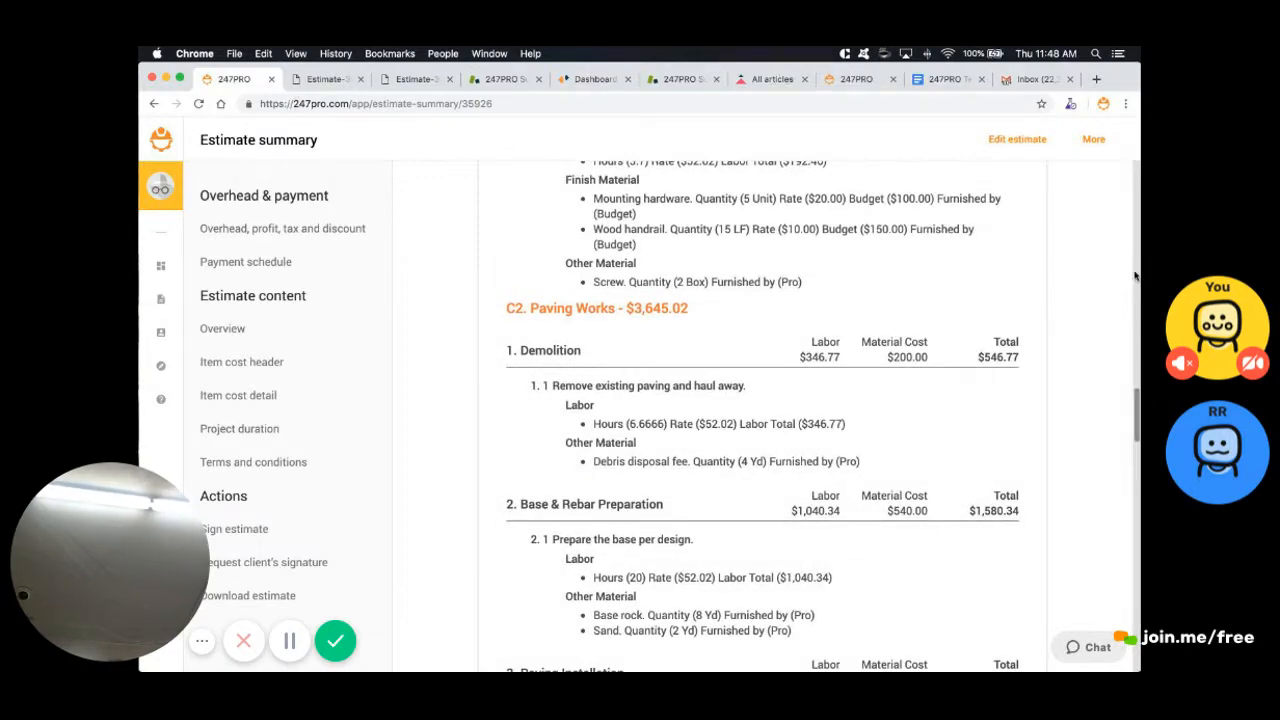
scroll(1135, 275, "down", 11)
scroll(1135, 275, "down", 13)
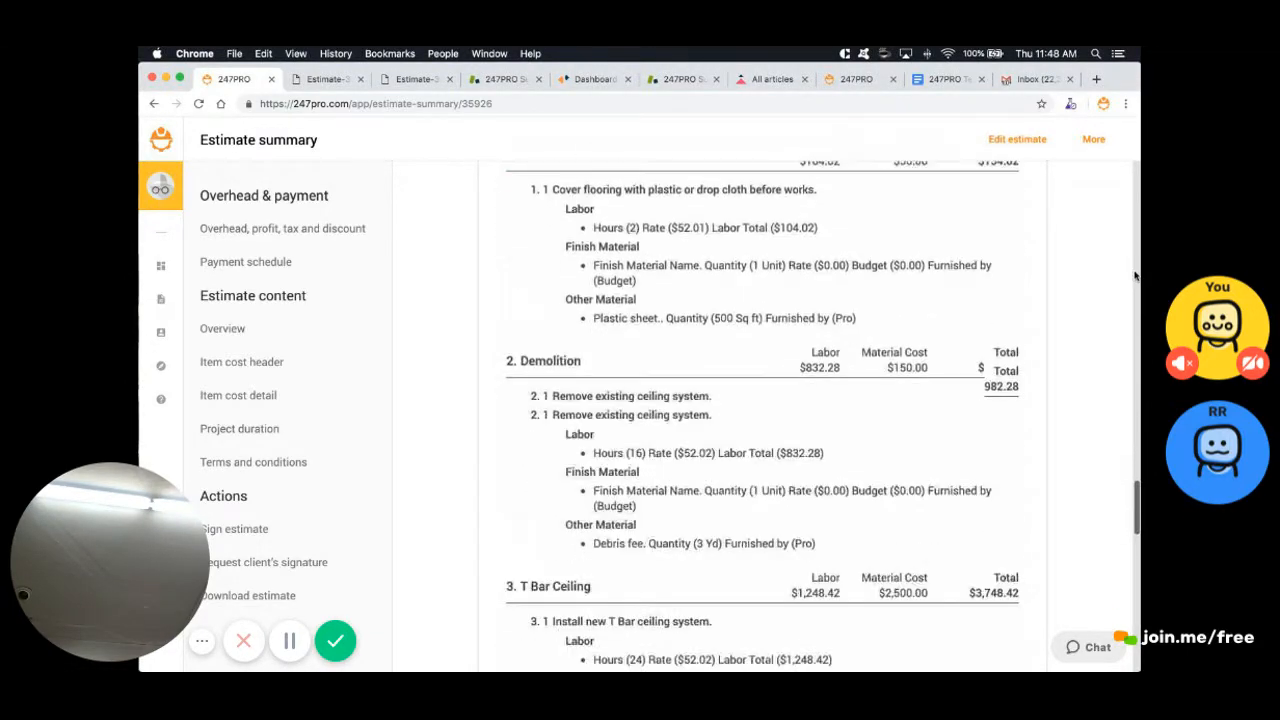
scroll(1135, 275, "down", 7)
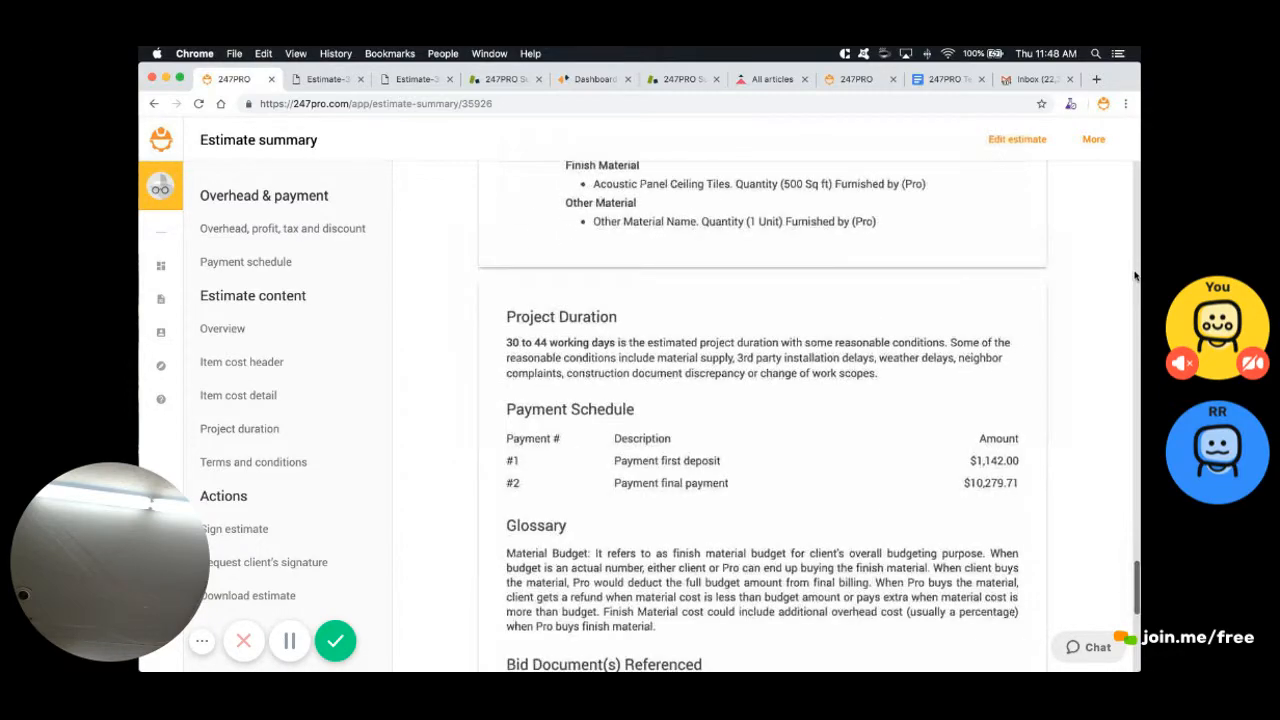
scroll(1135, 275, "up", 20)
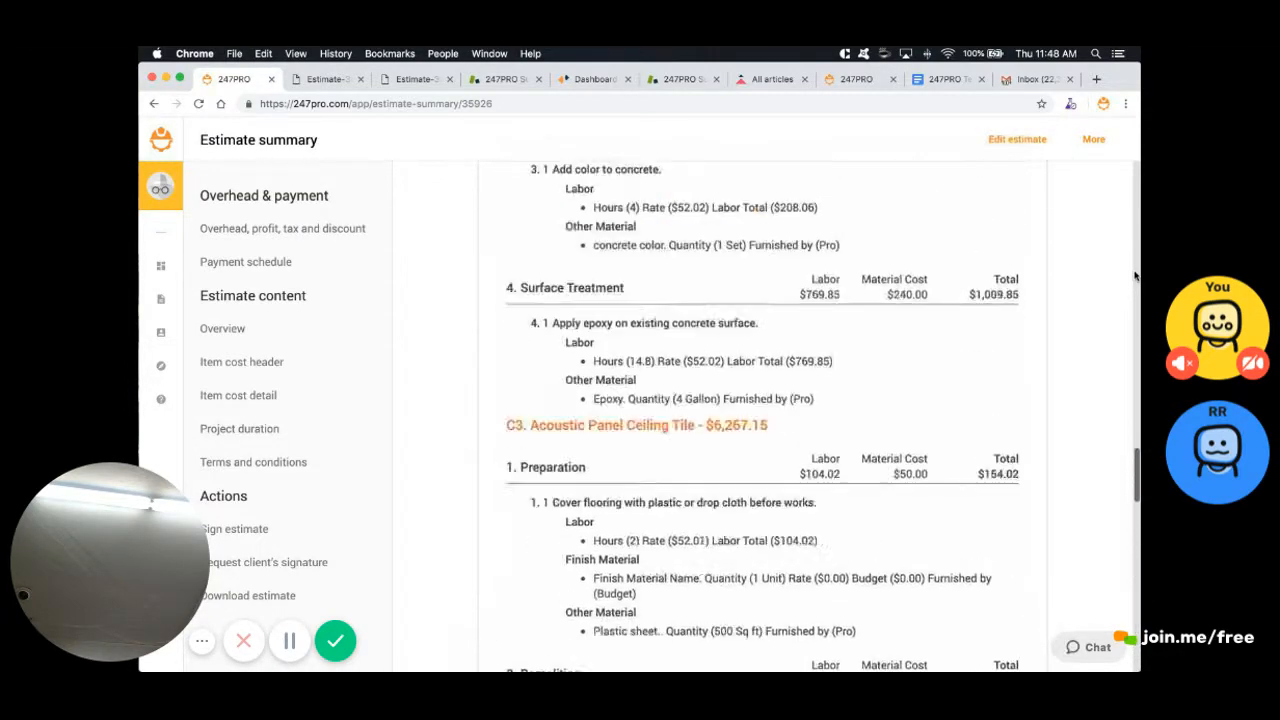
scroll(1135, 275, "up", 5)
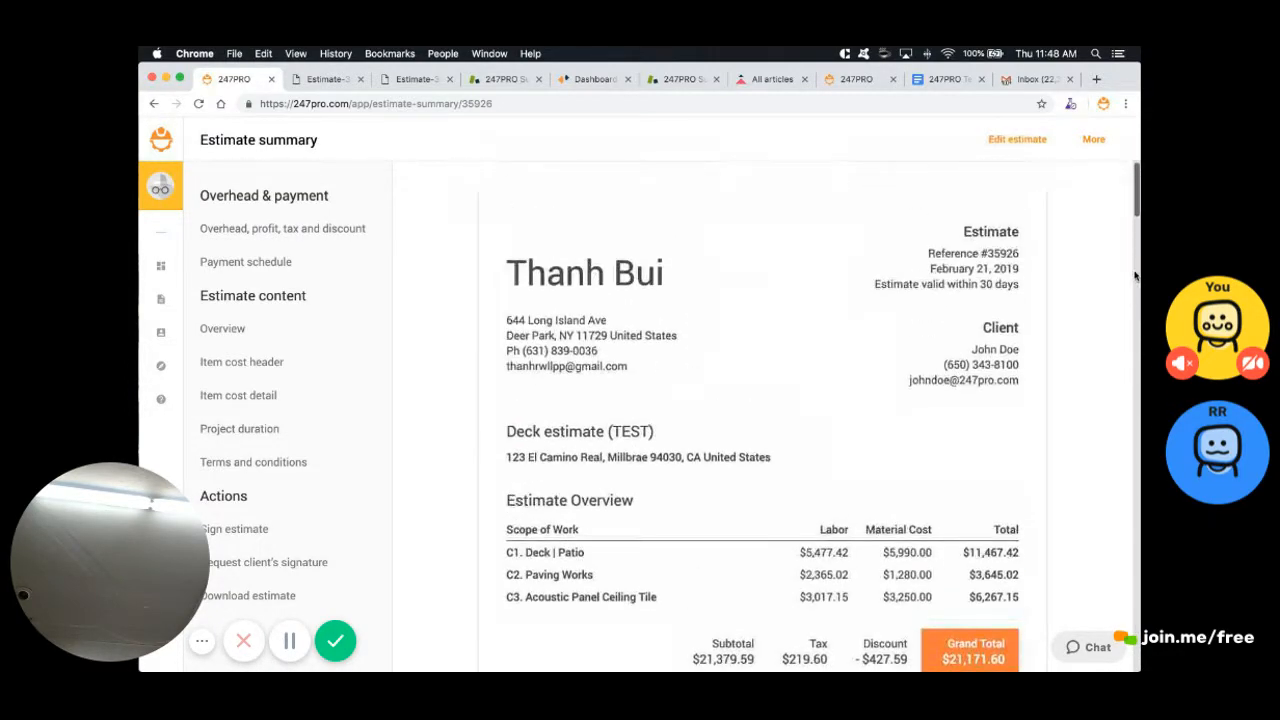